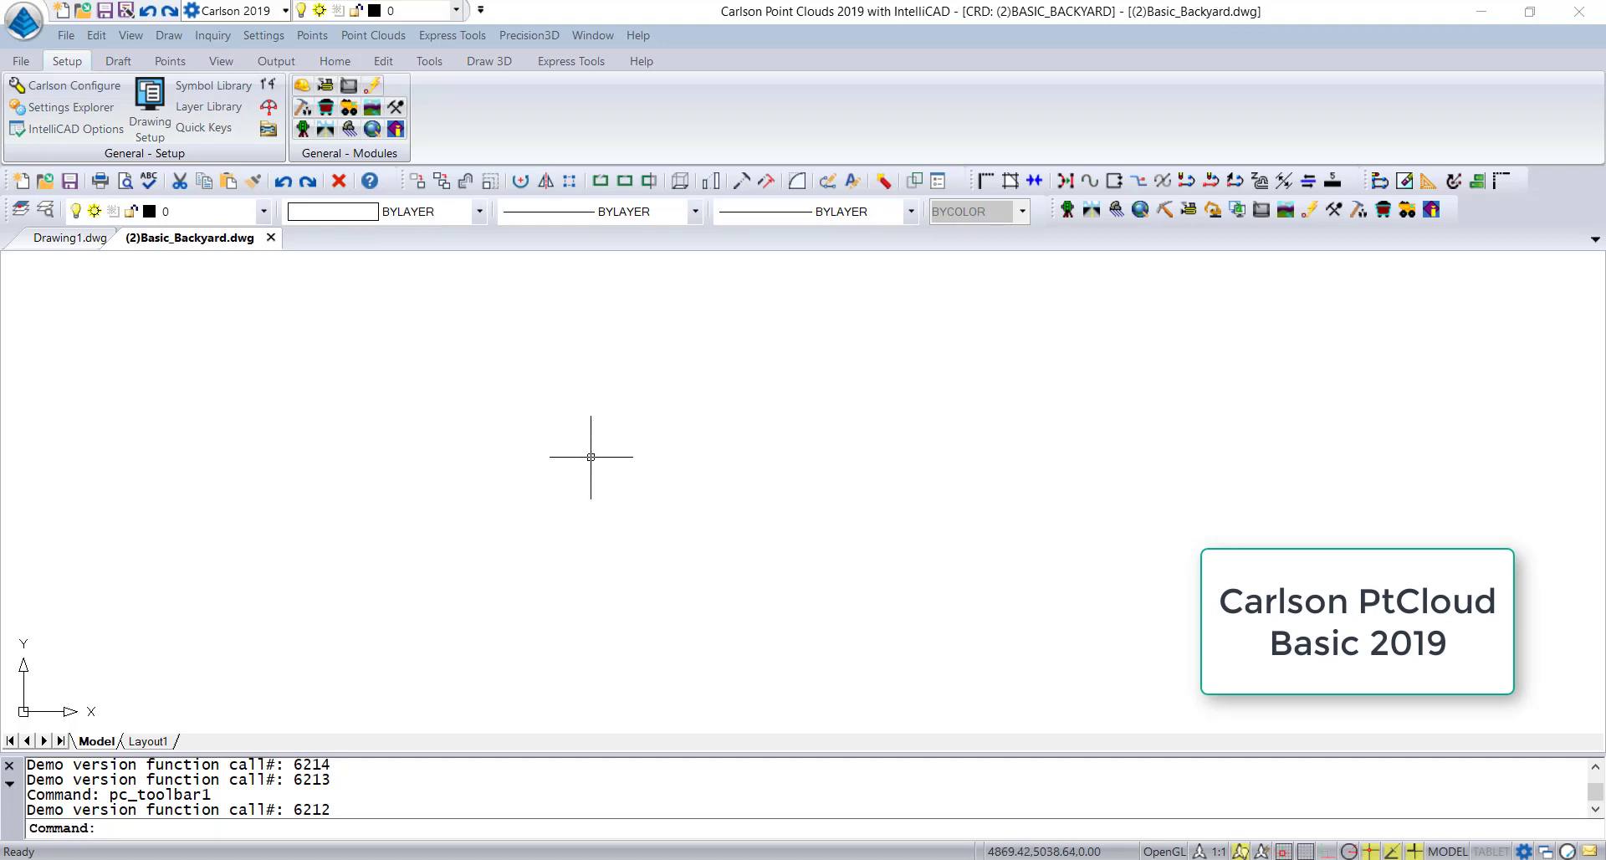
- Create a new point cloud project as Basic_Backyard.pc in the Commands folder through Point Cloud Manager, replacing the existing file
left_click(383, 37)
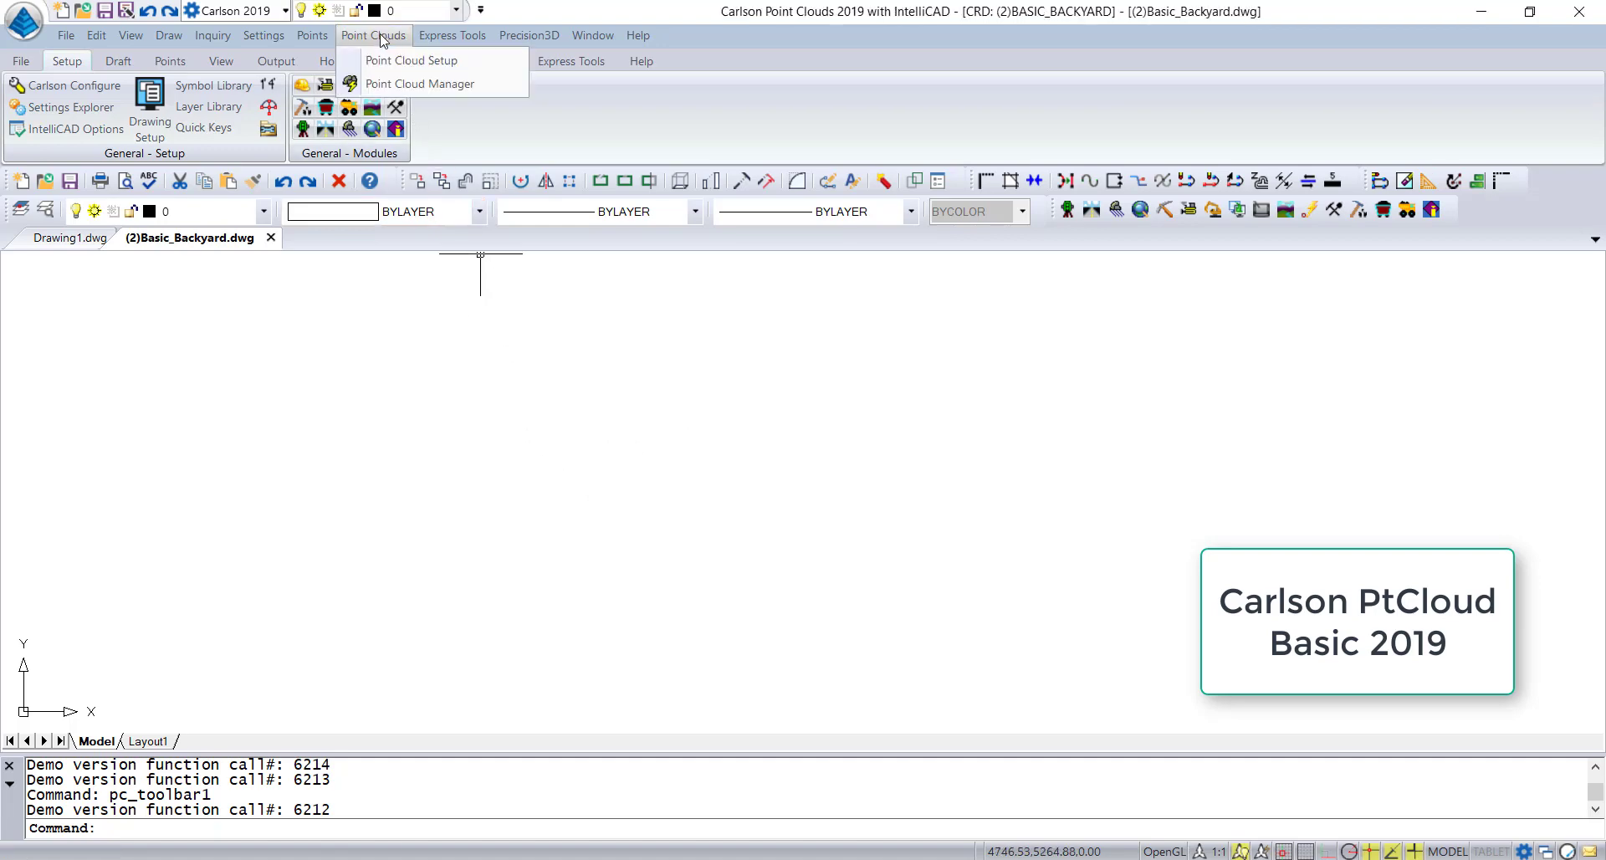
left_click(373, 87)
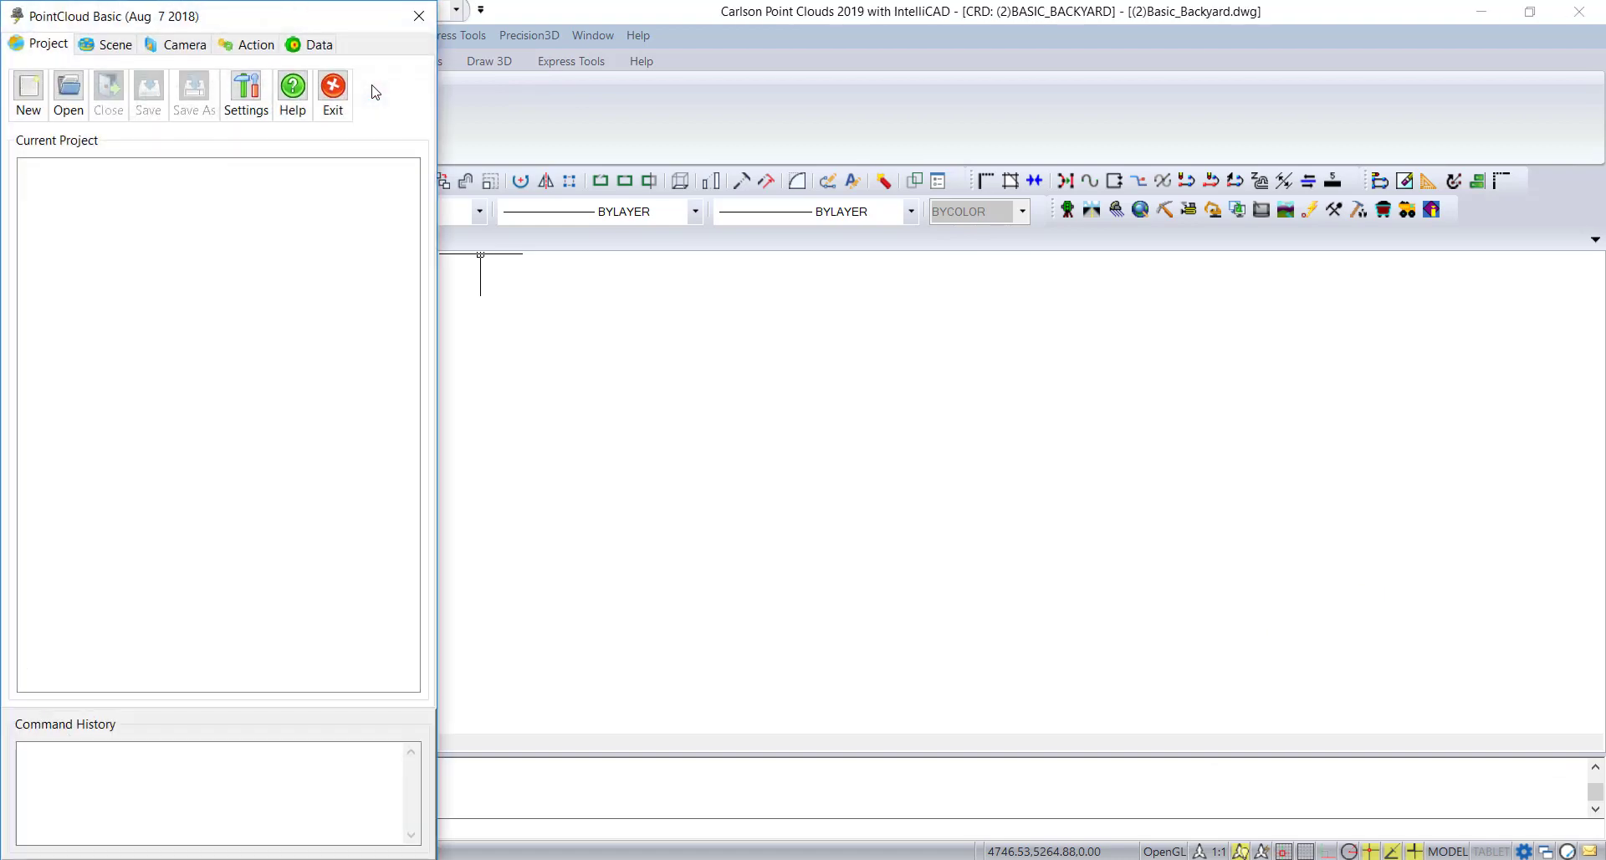
left_click(29, 92)
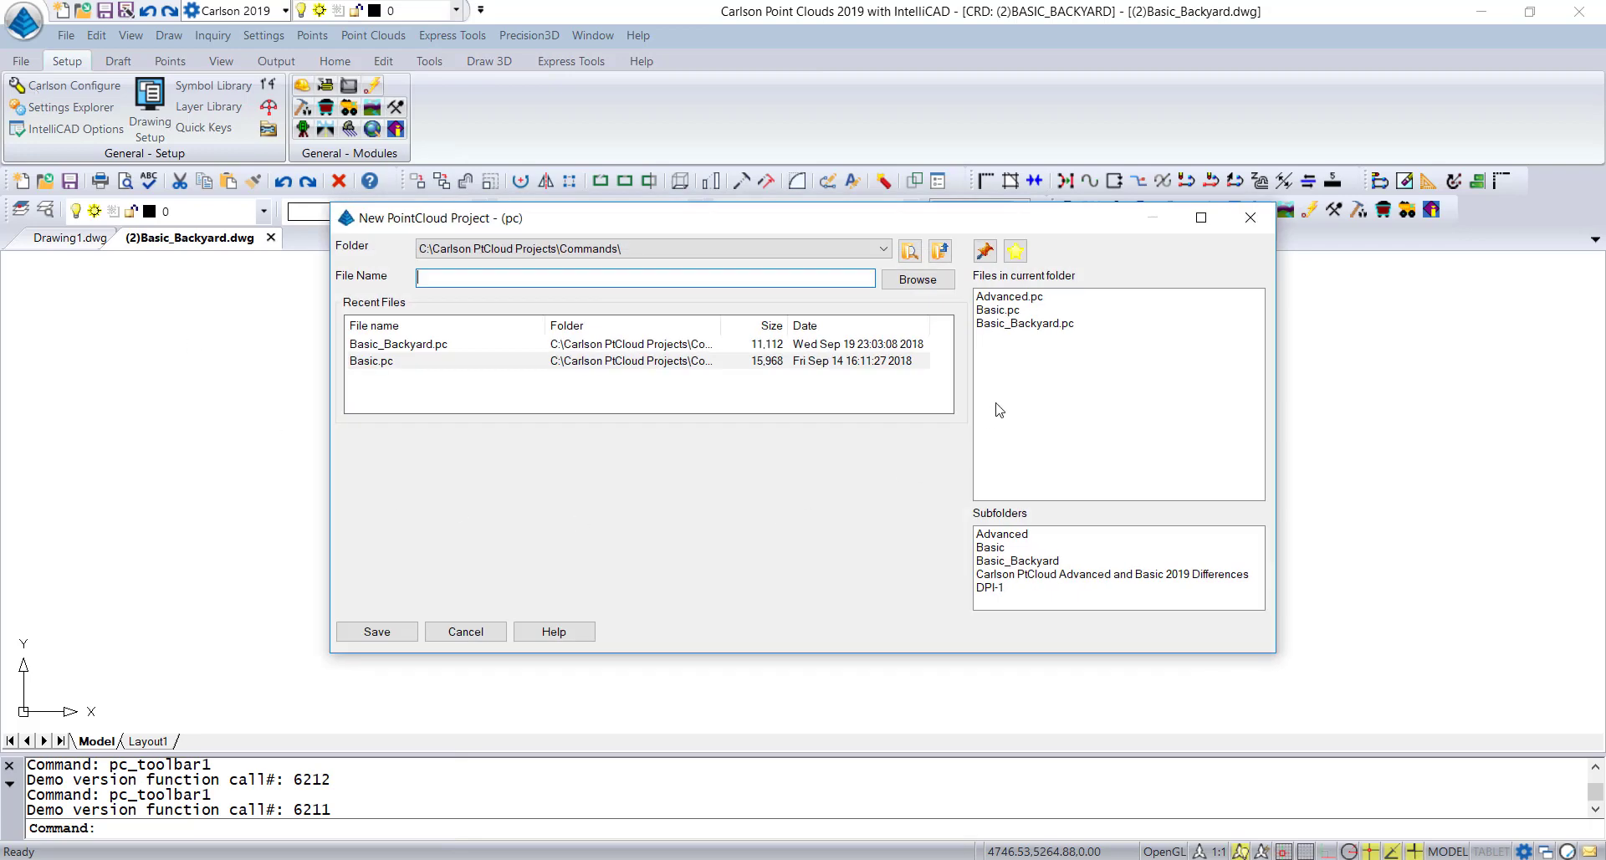
left_click(1037, 325)
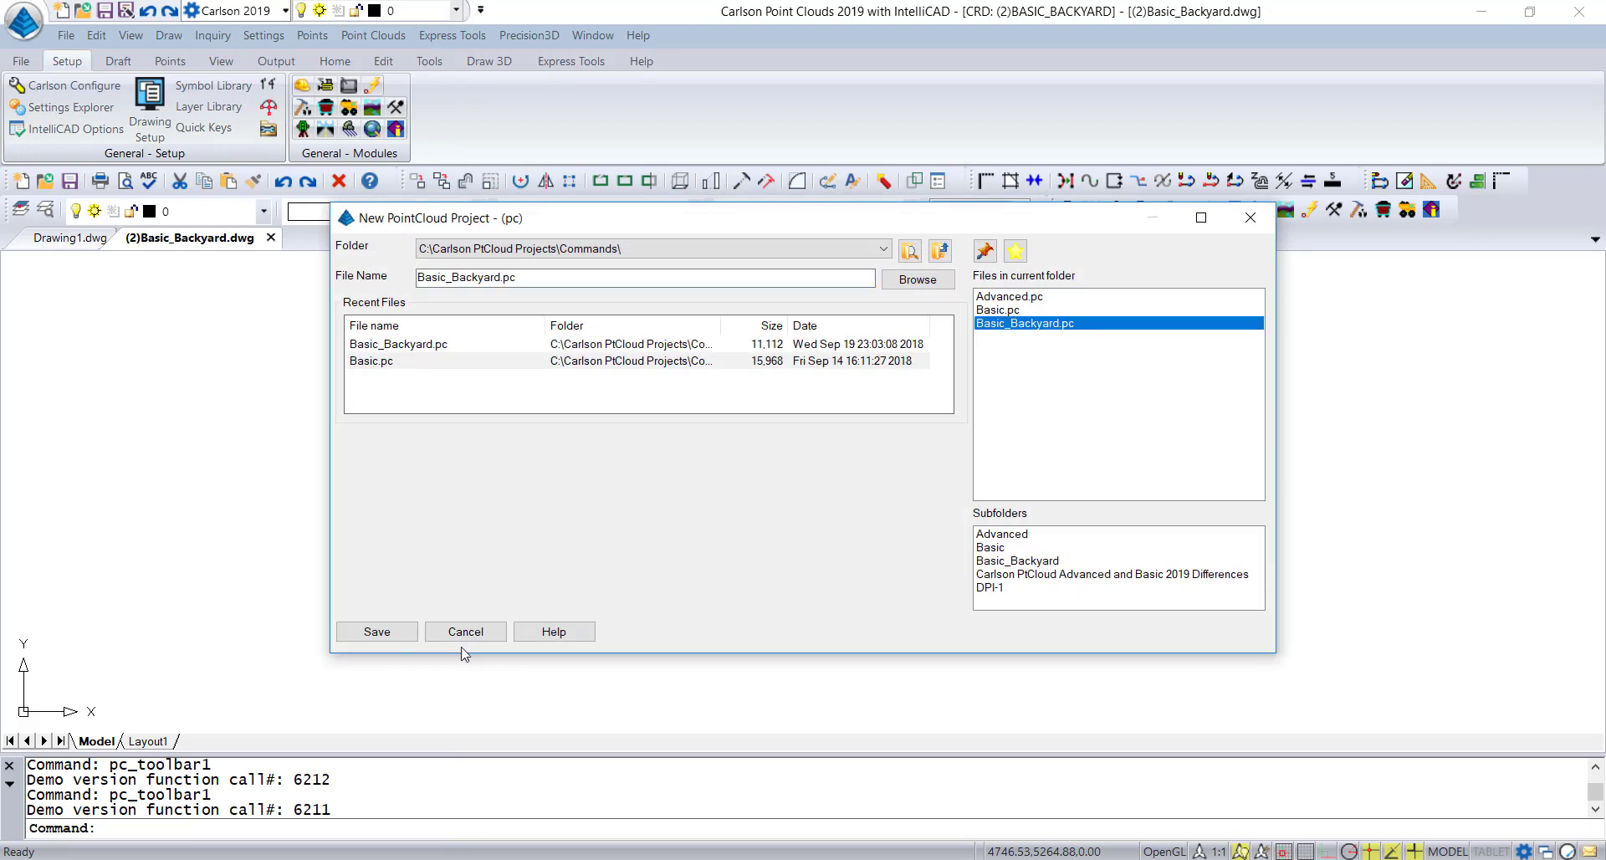
left_click(389, 633)
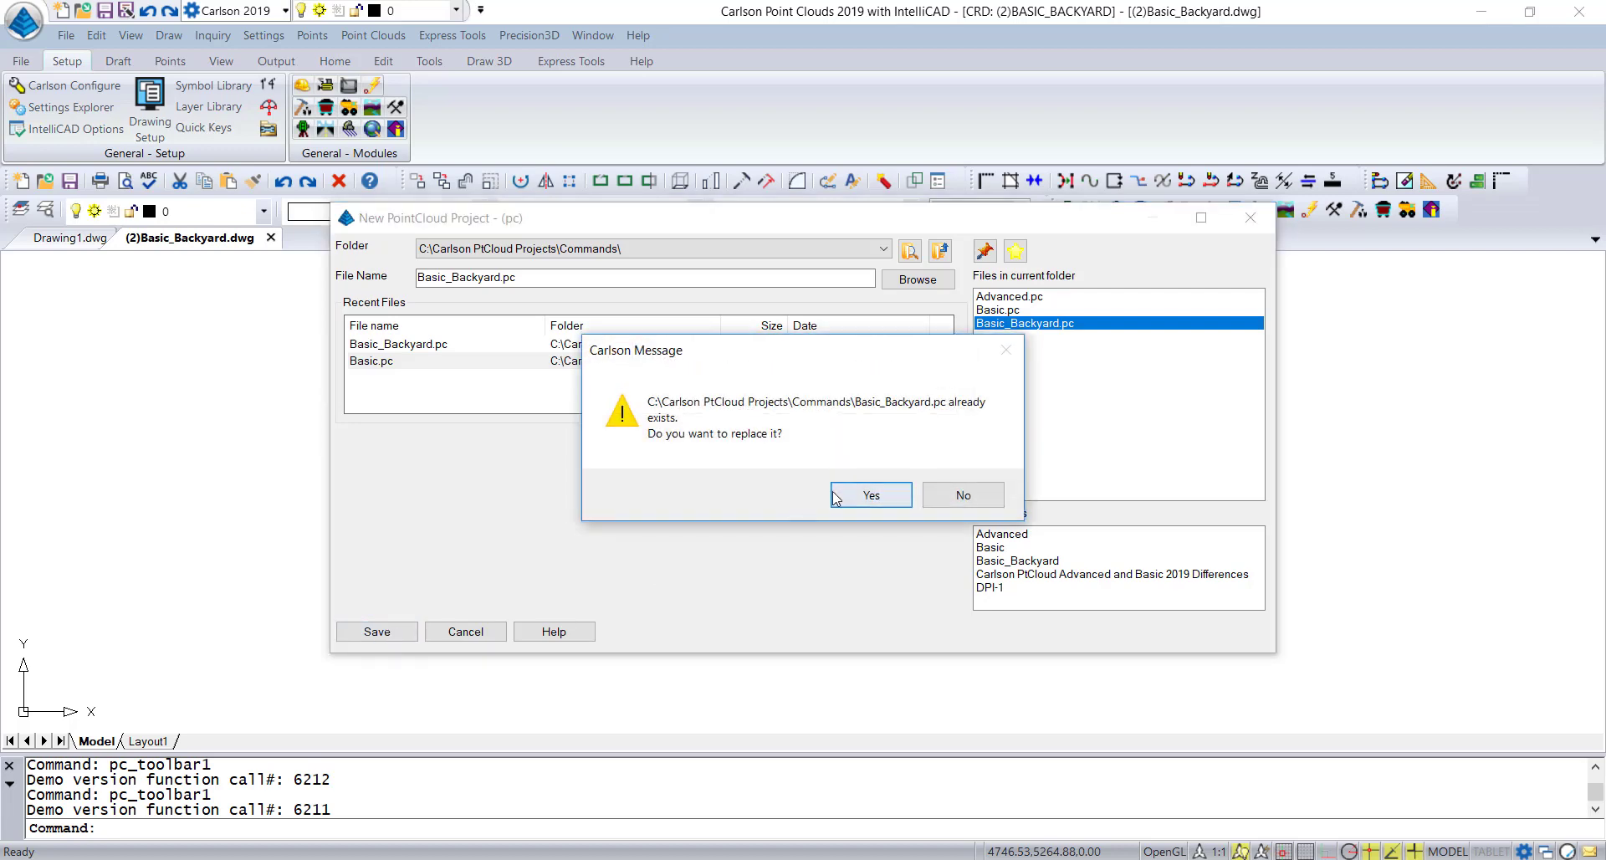
left_click(871, 495)
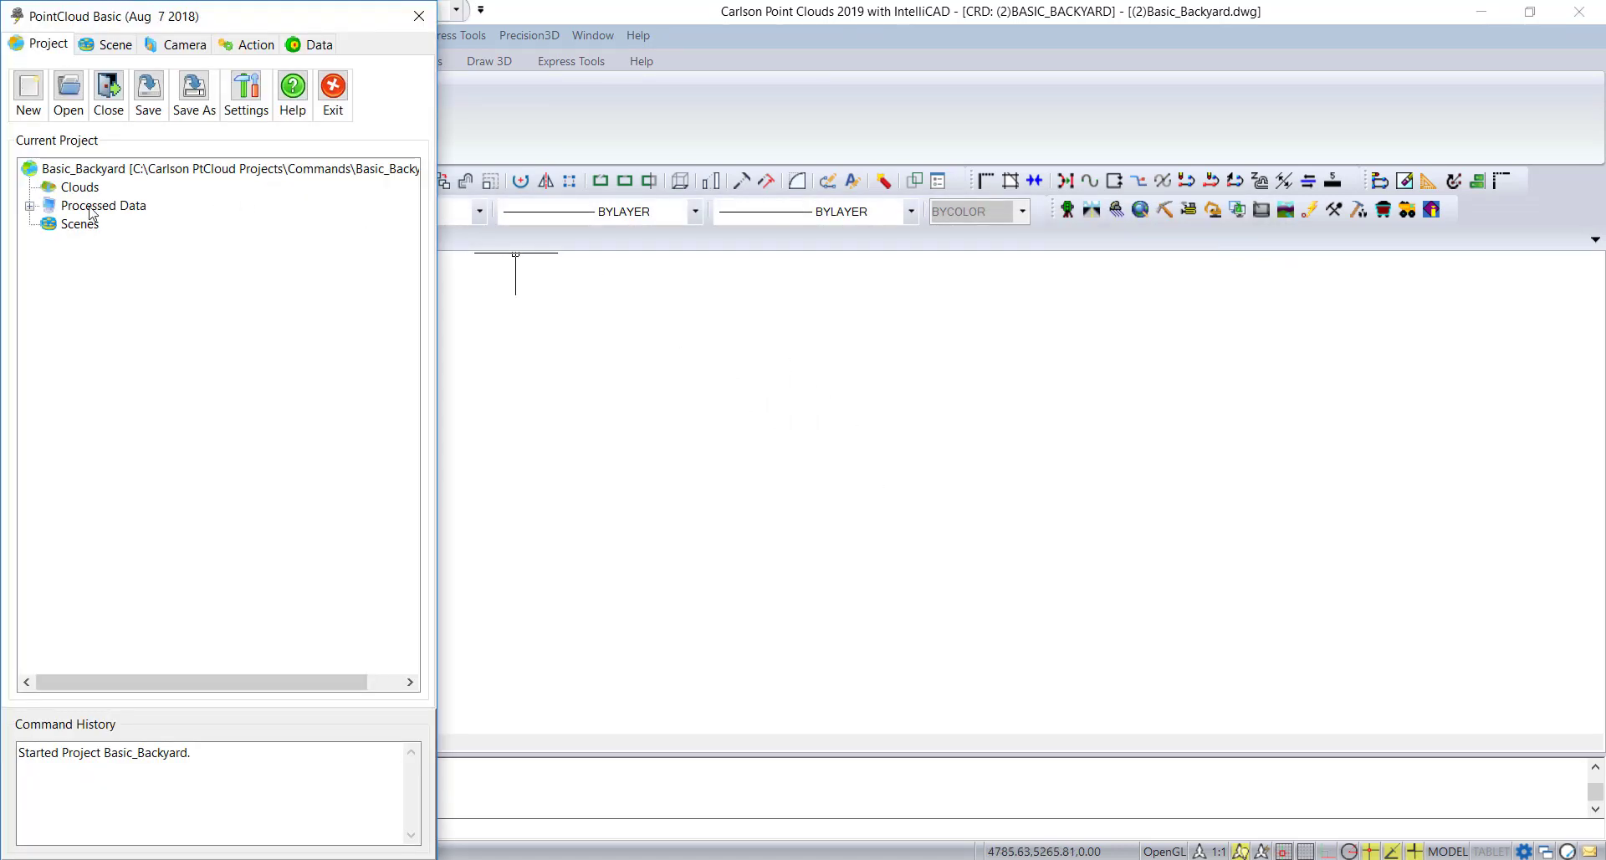
left_click(30, 206)
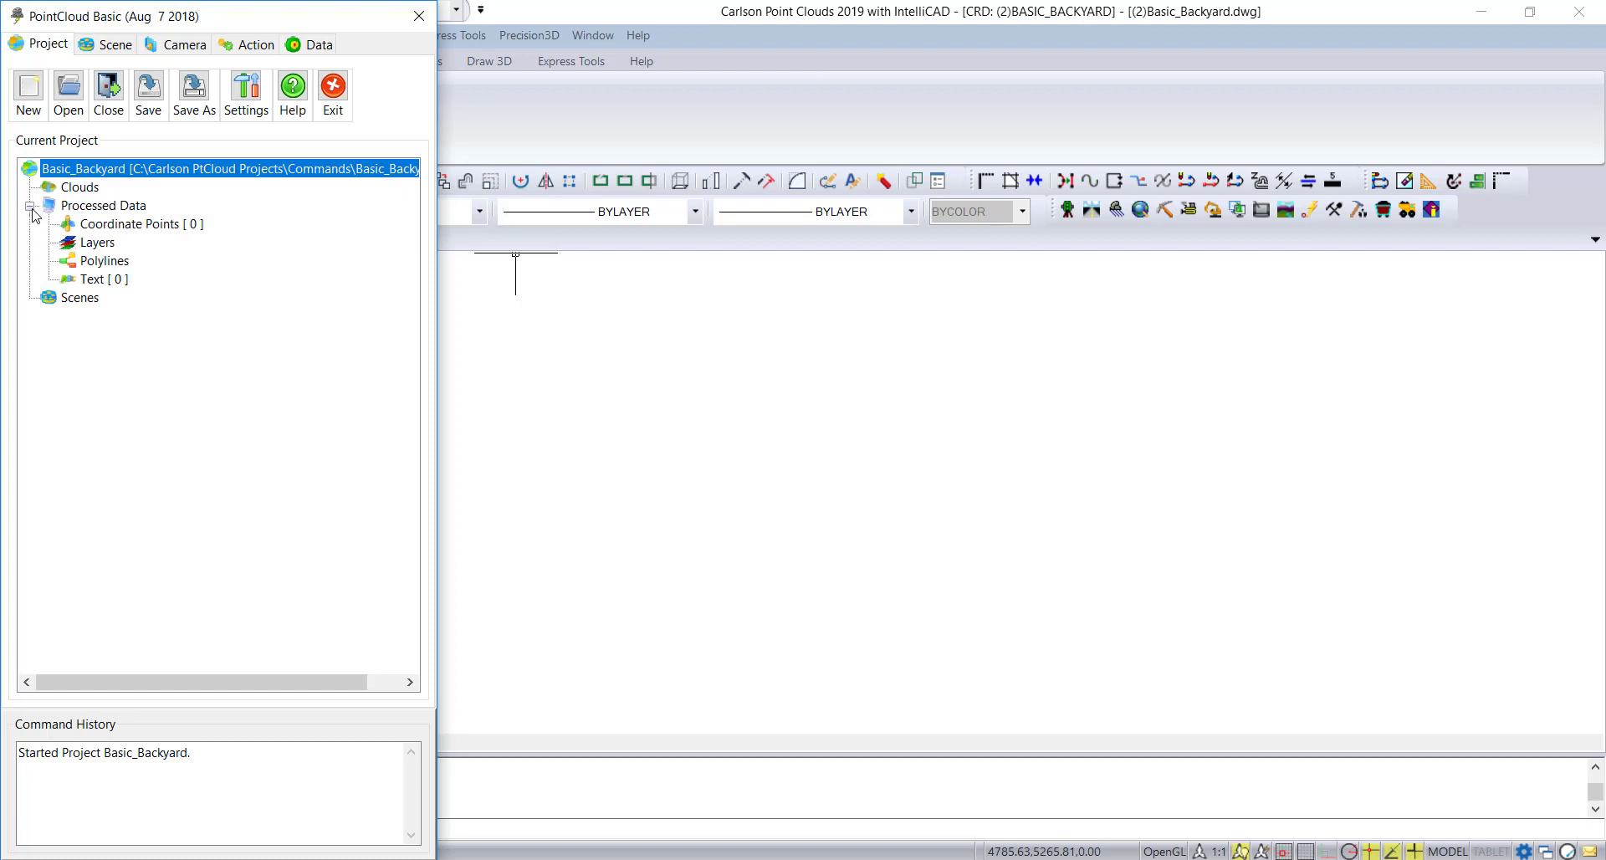
left_click(30, 206)
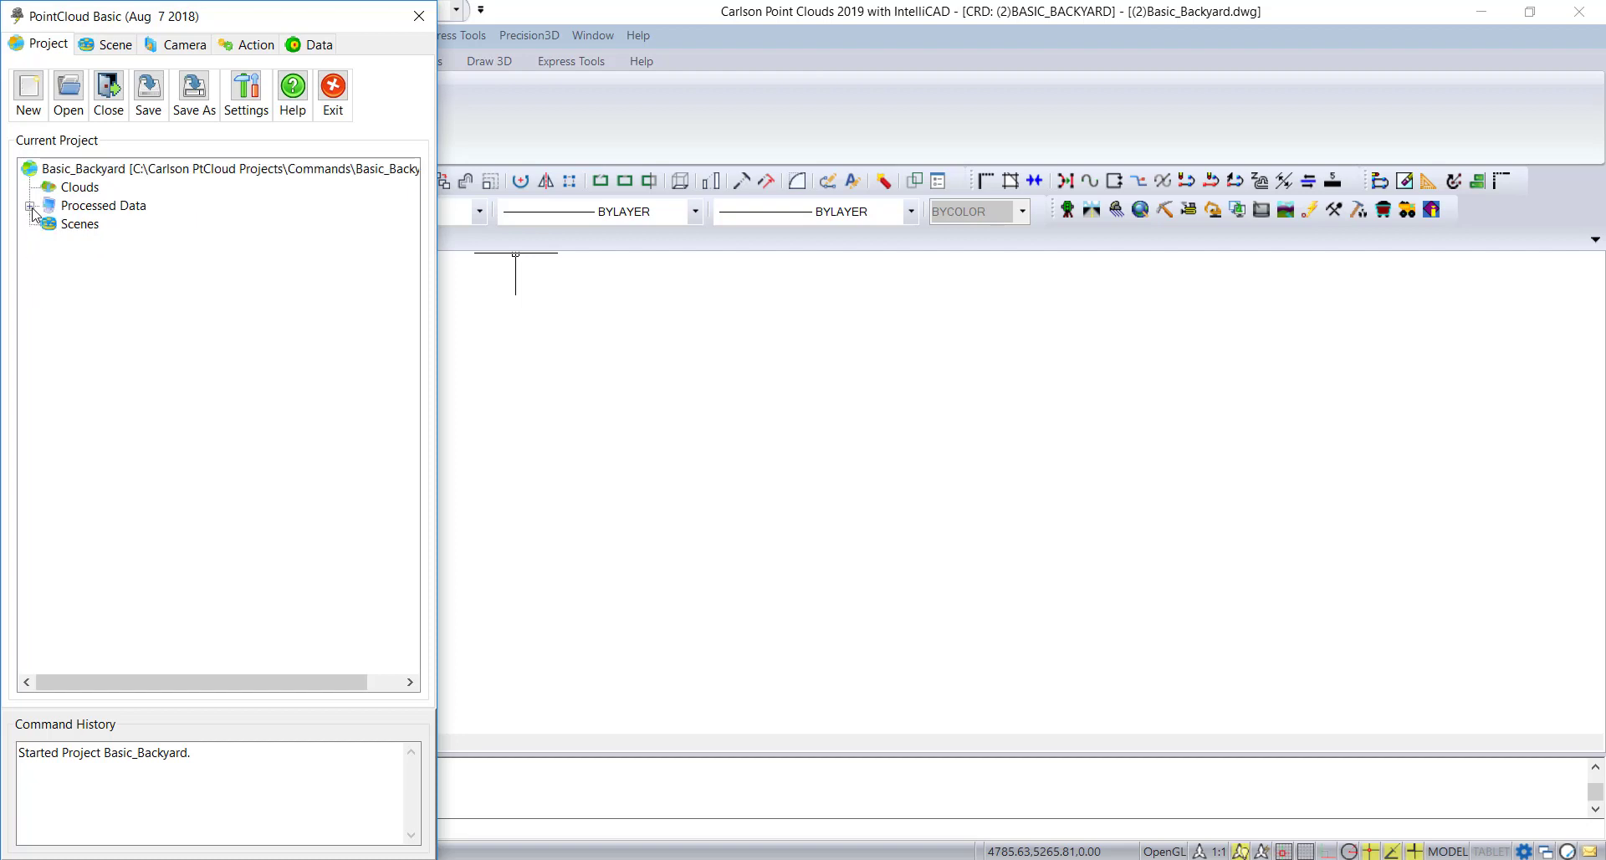
- Import the Leica point cloud dpi-1.pts from the DPI-1 folder into the project's clouds
right_click(80, 189)
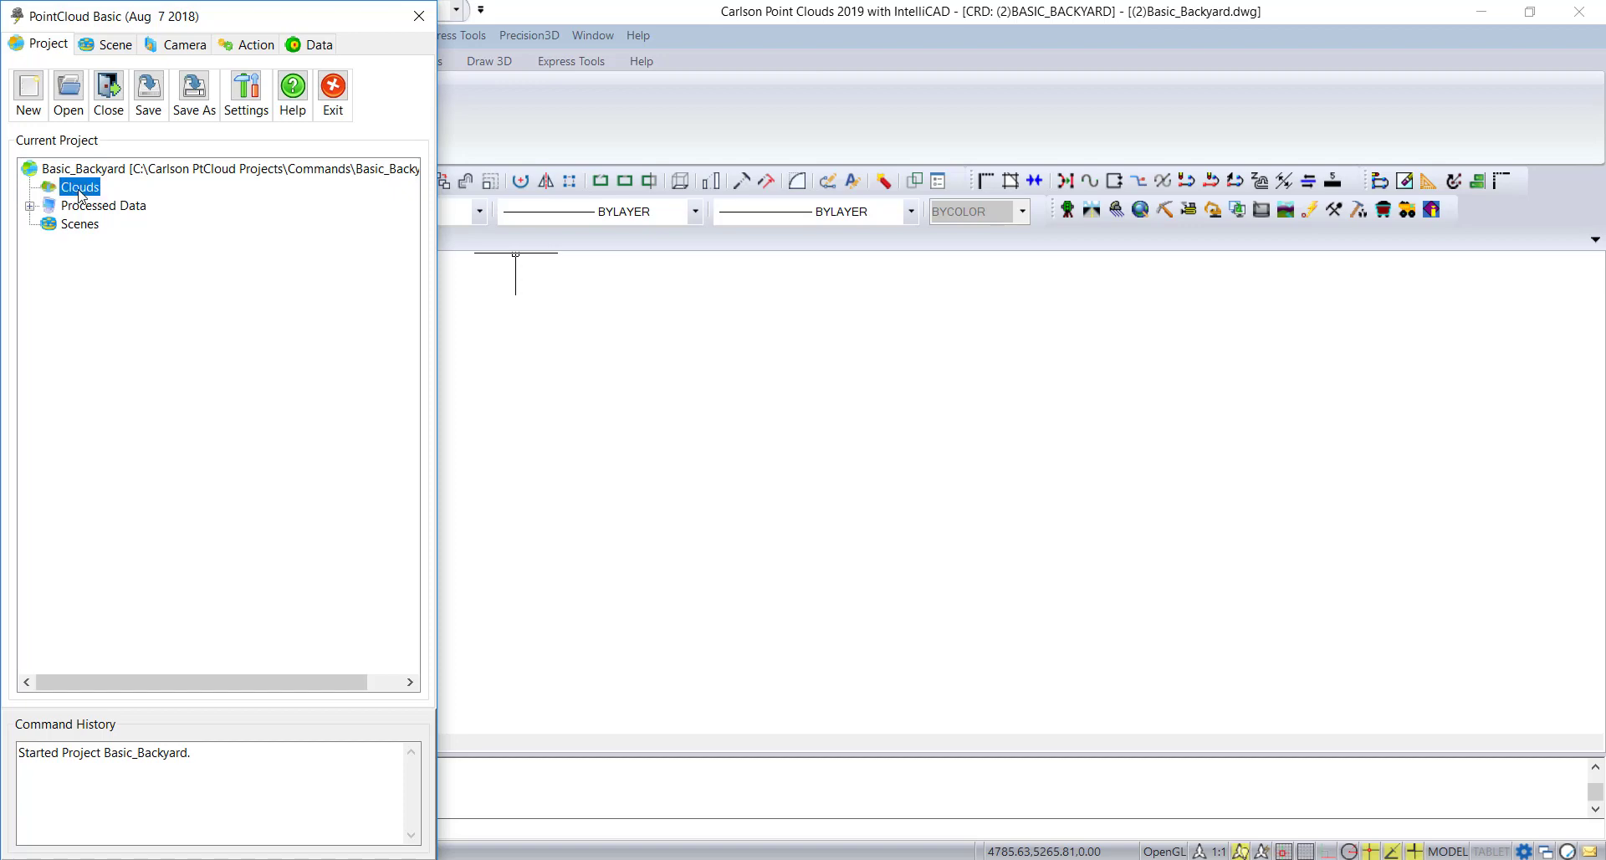
mouse_move(148, 209)
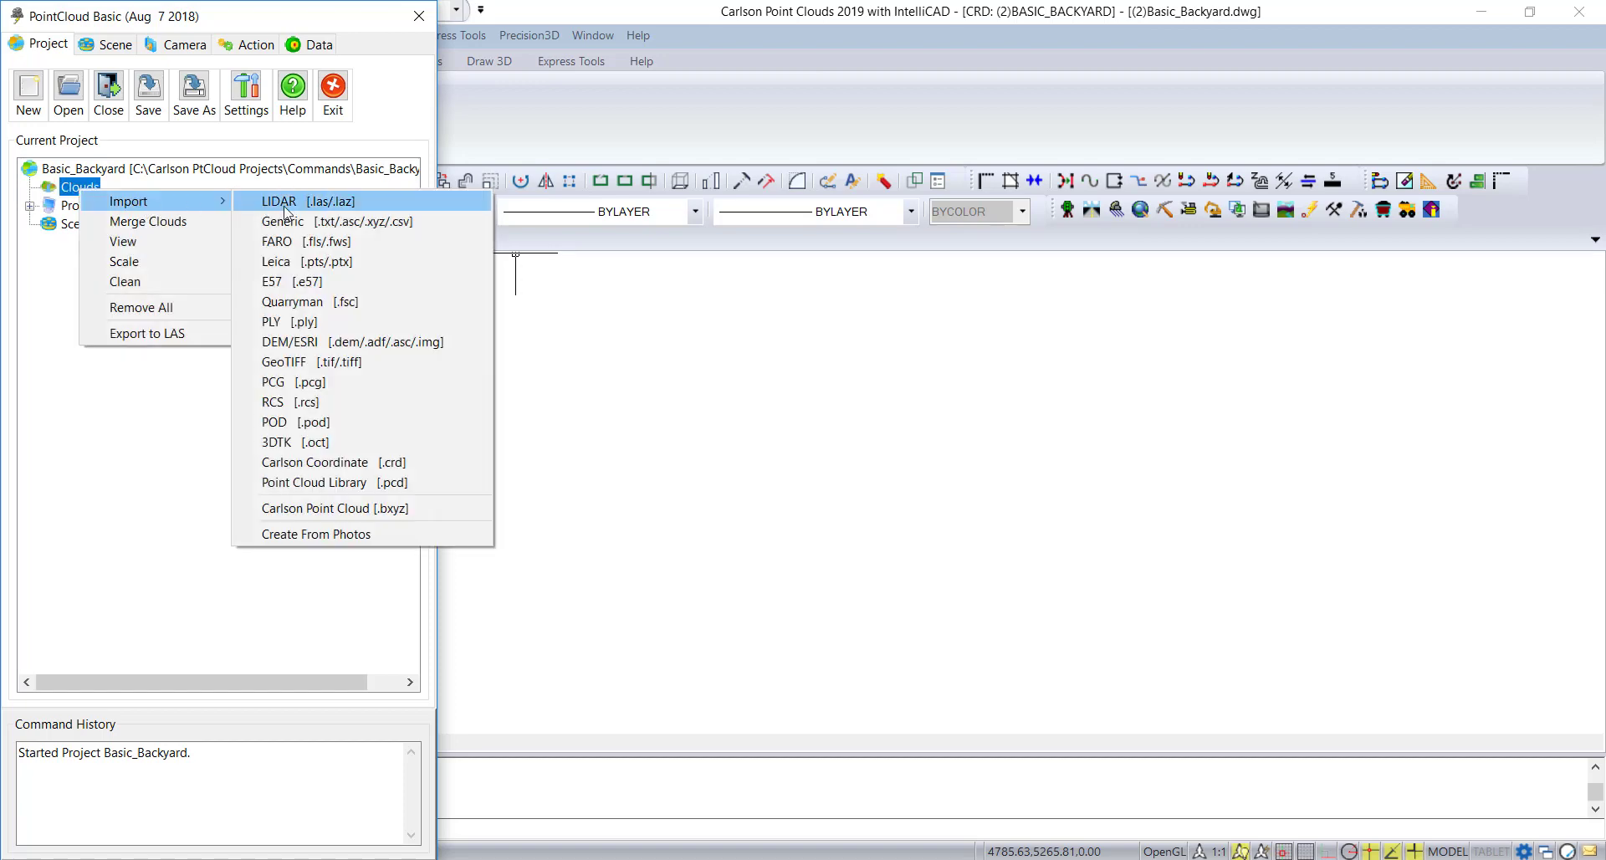
left_click(386, 270)
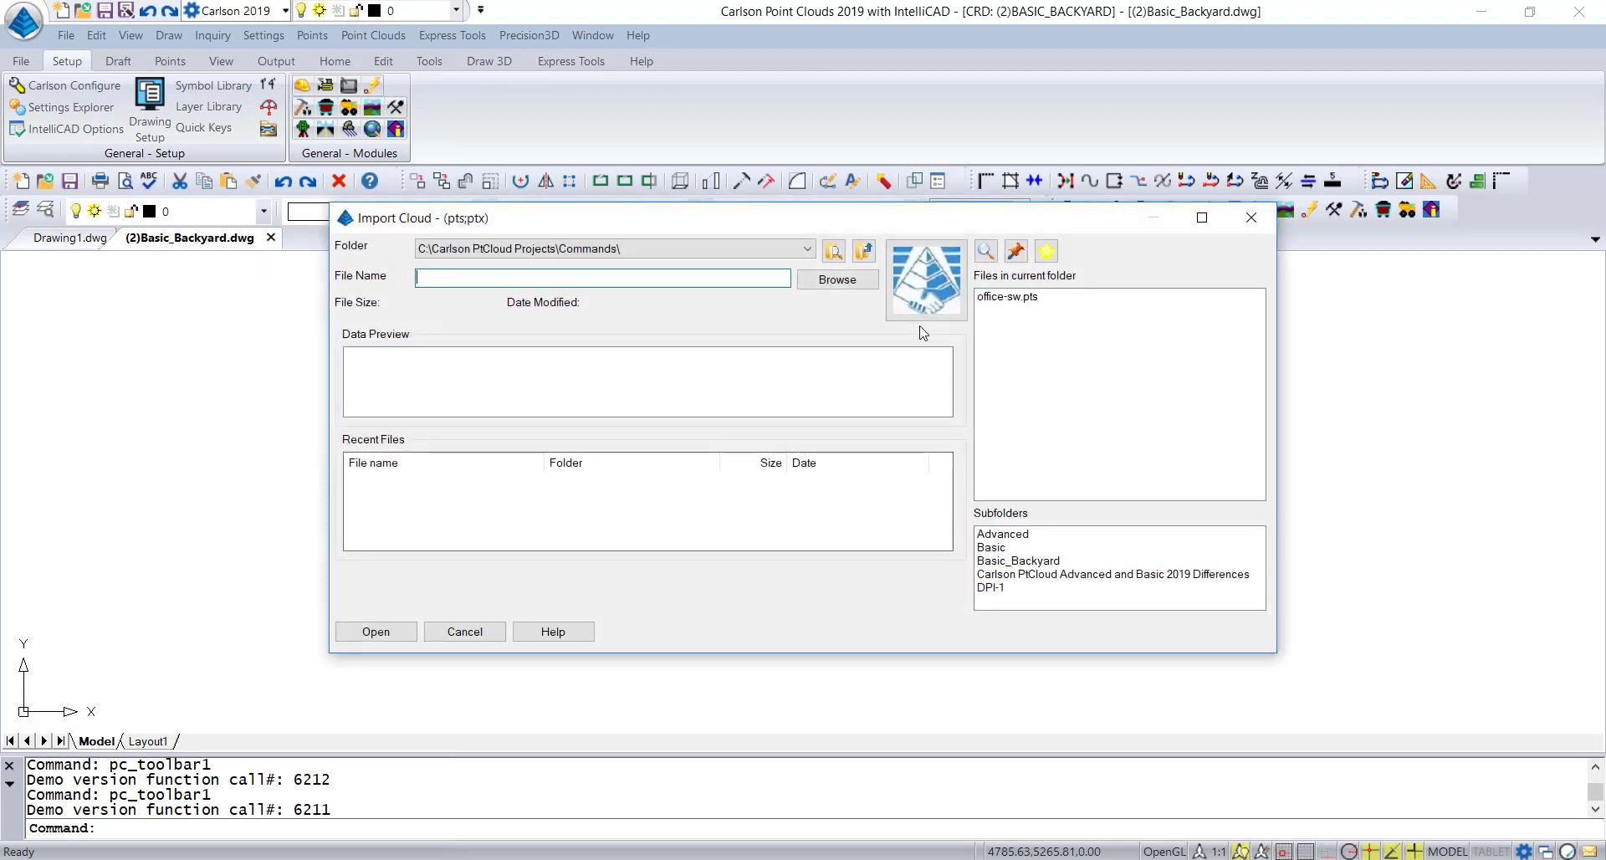
left_click(838, 279)
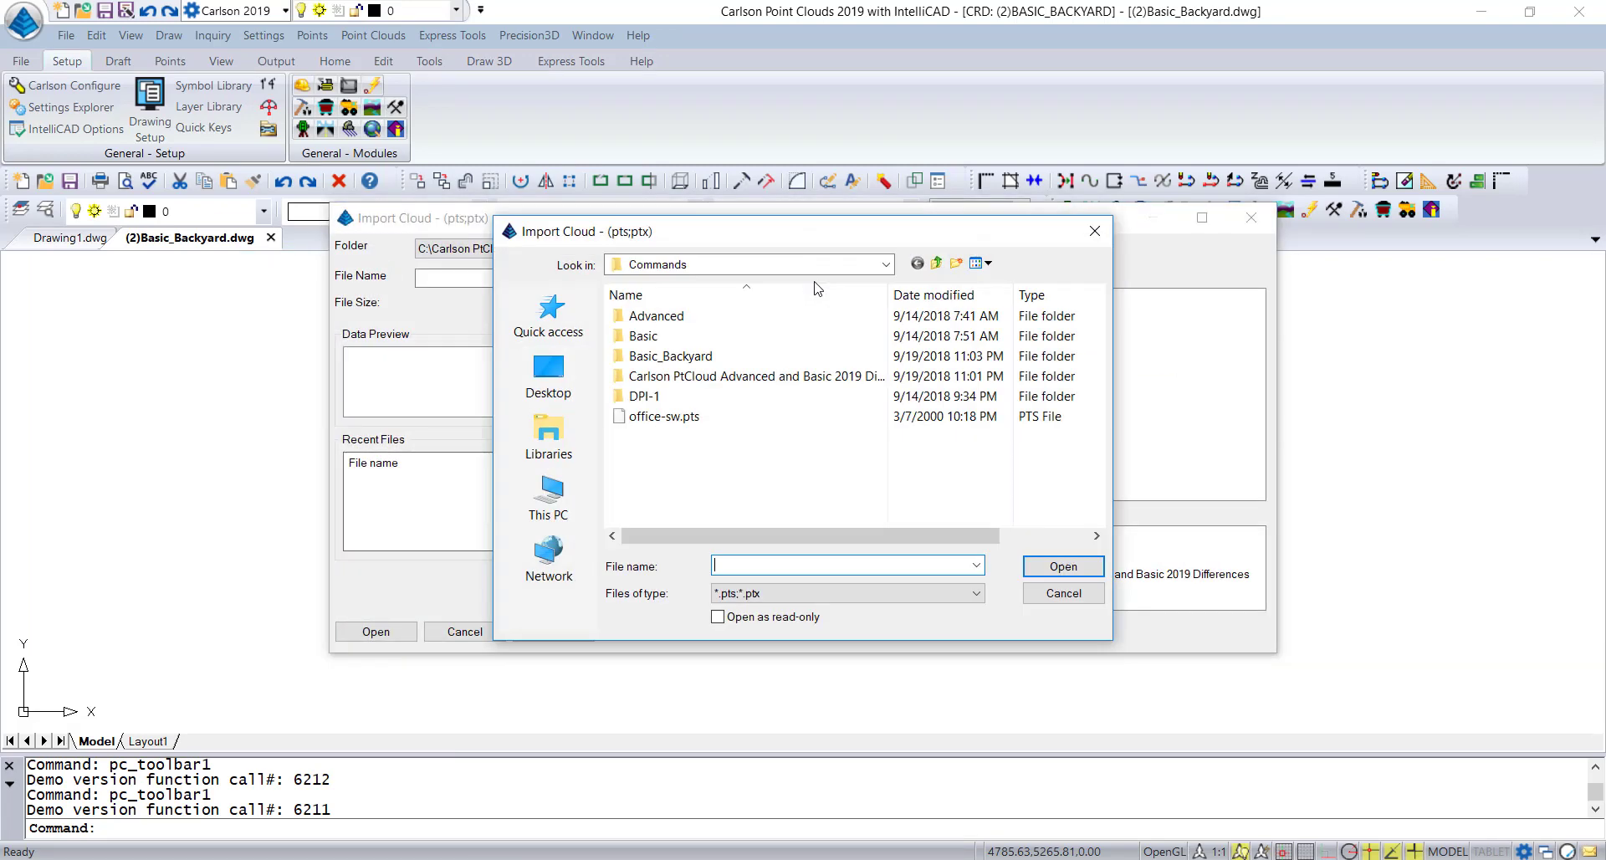
double_click(688, 398)
left_click(676, 319)
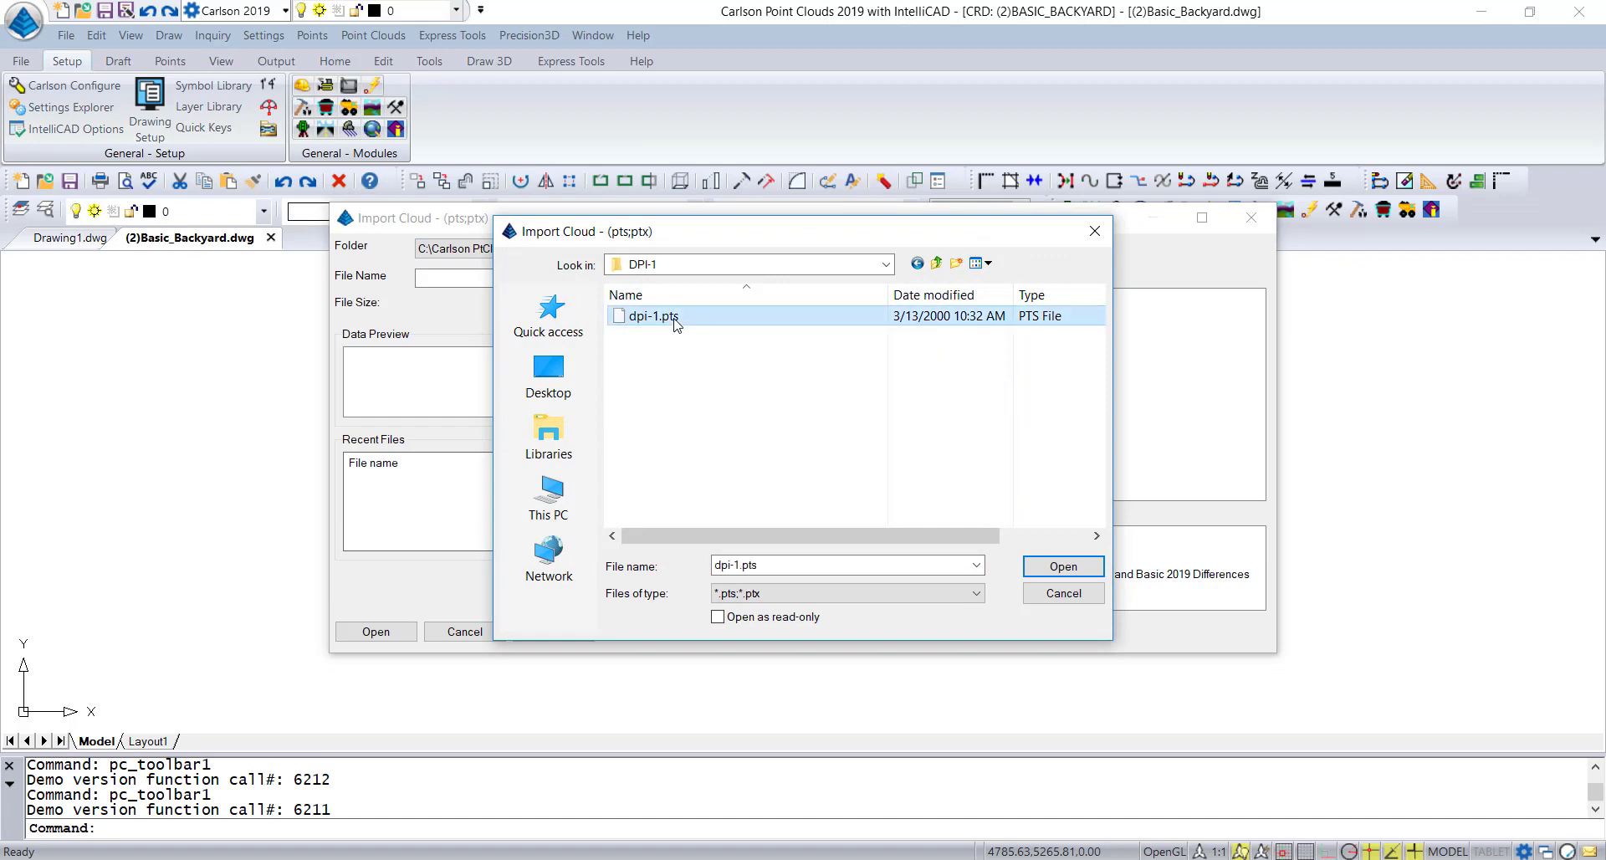
left_click(1064, 568)
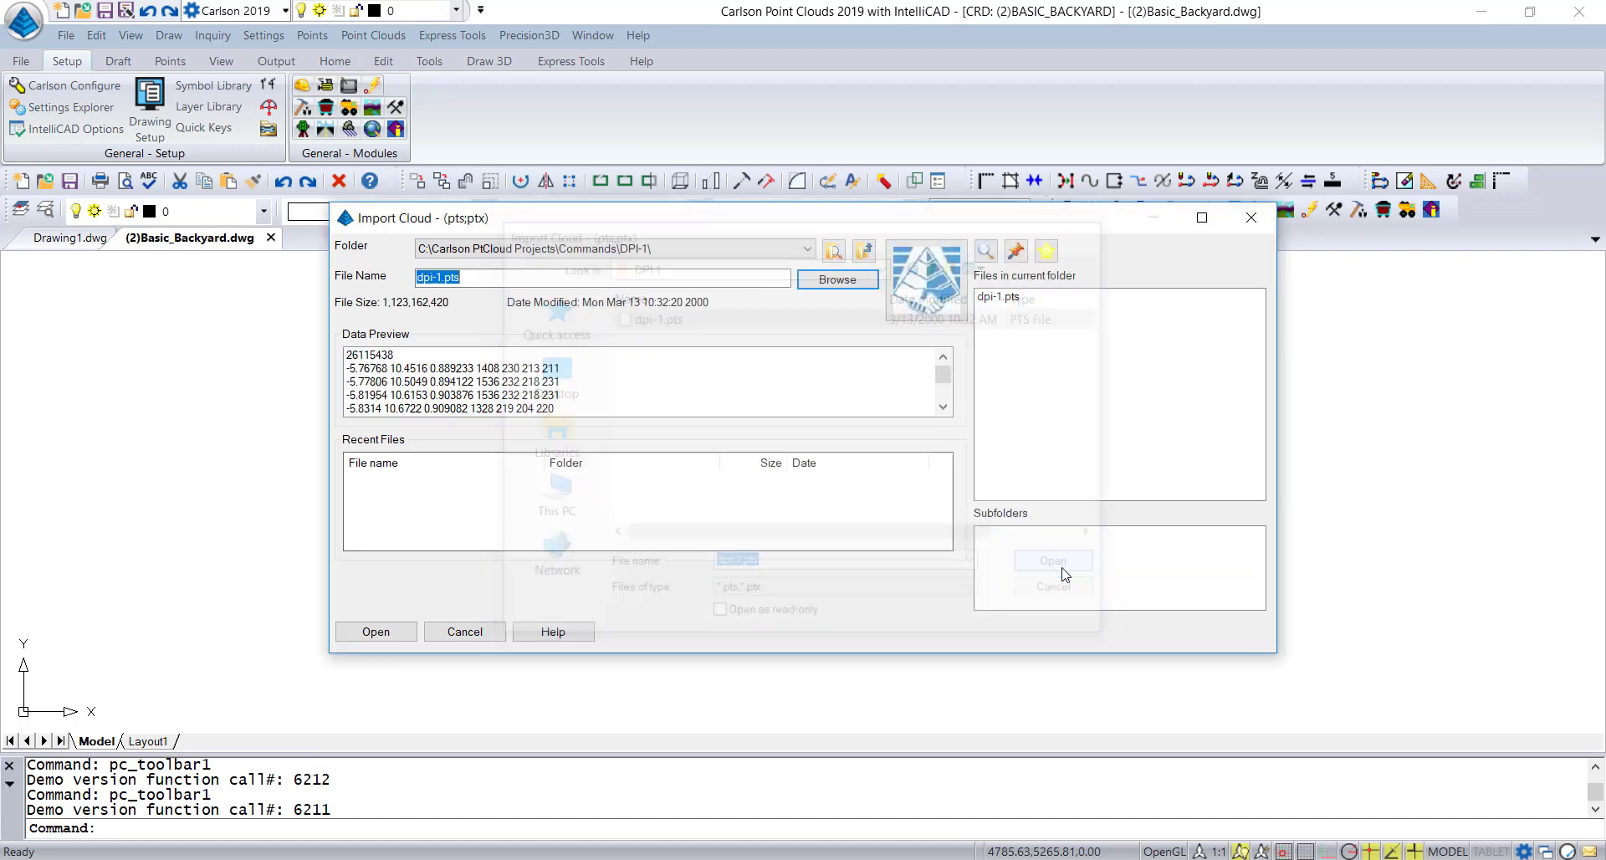
left_click(408, 634)
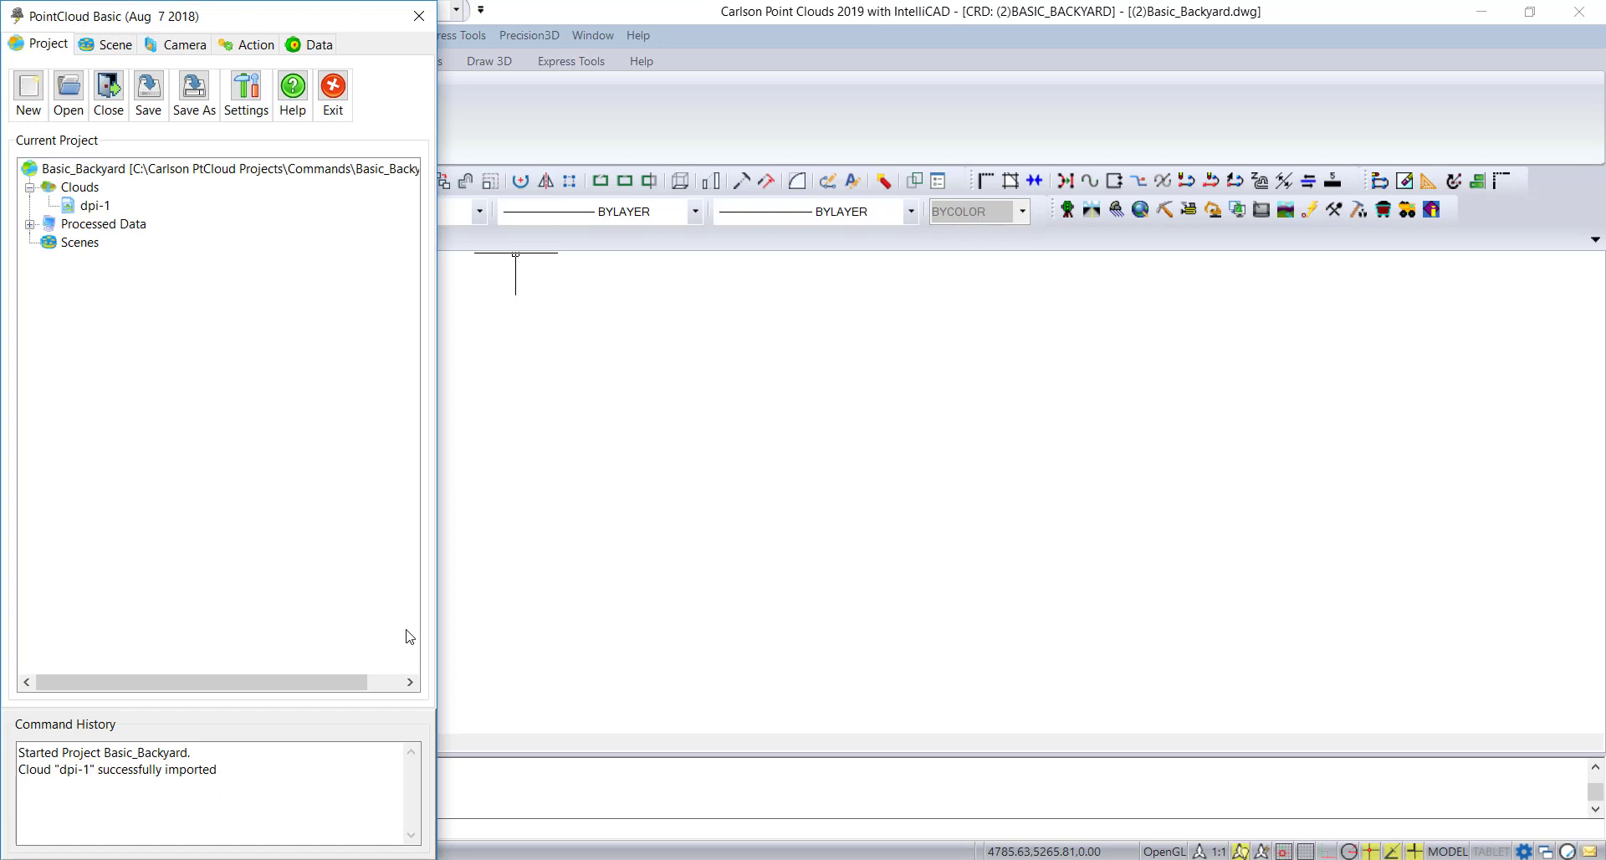
- Examine the point count, available data and coordinate ranges in the dpi-1 cloud's properties
right_click(94, 206)
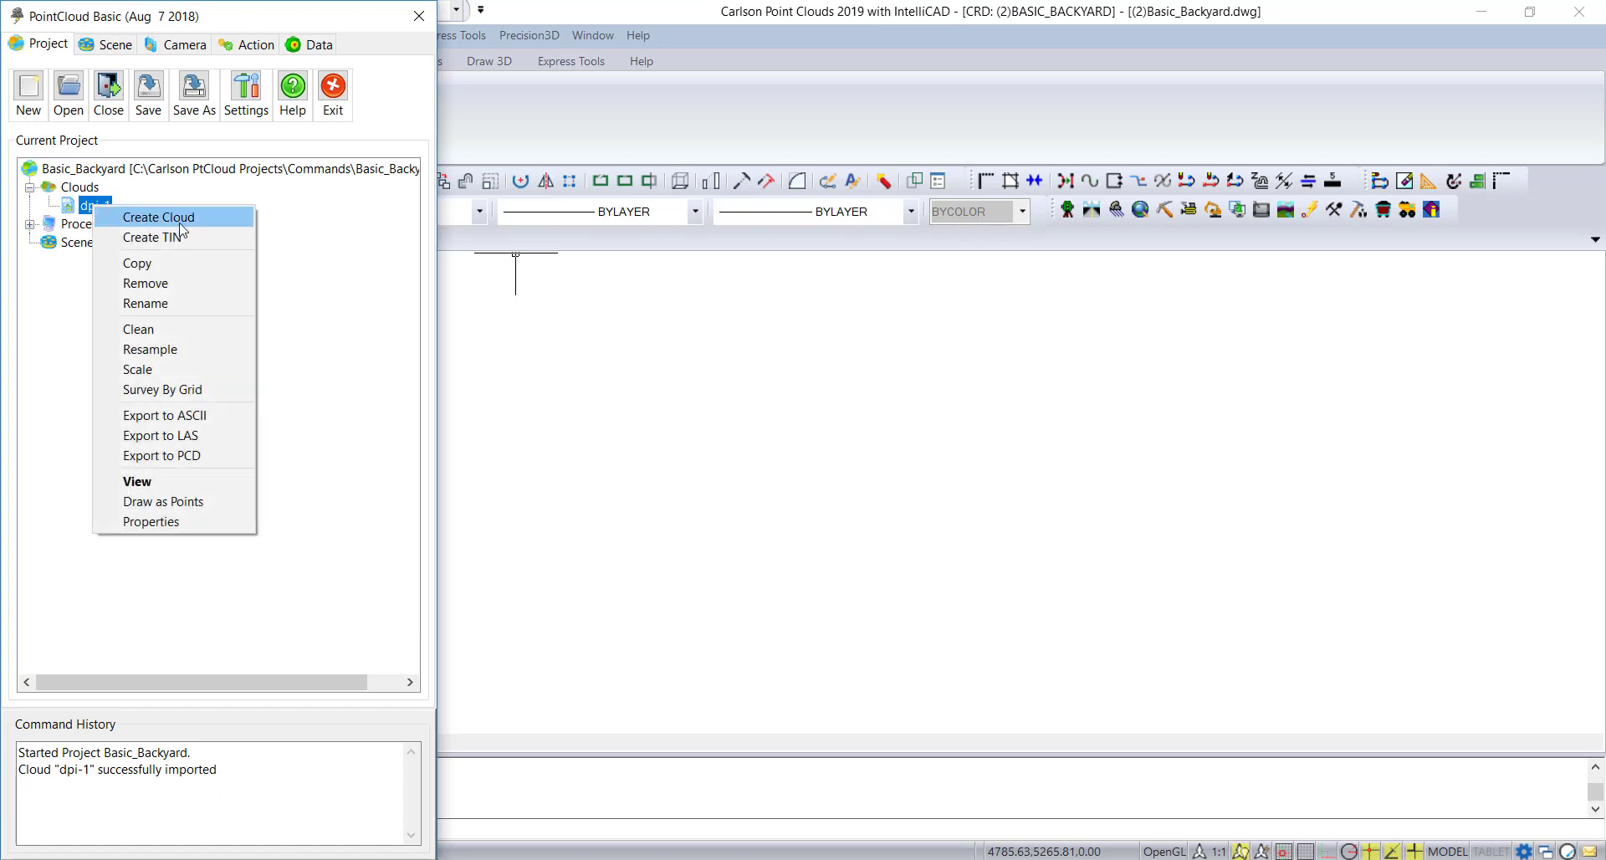
left_click(201, 523)
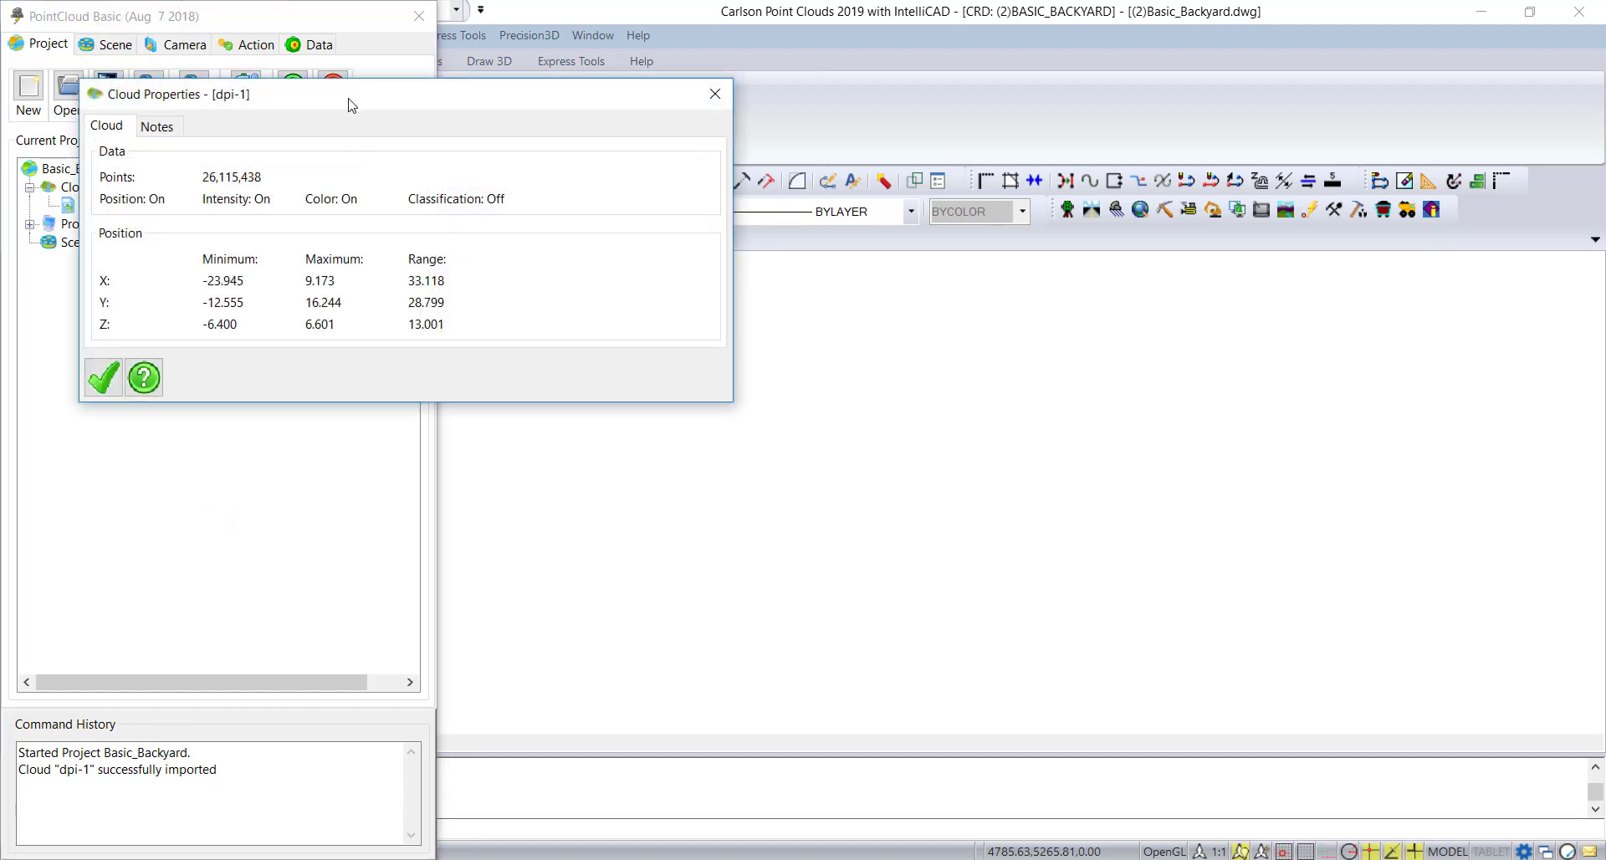
left_click_drag(350, 105, 772, 312)
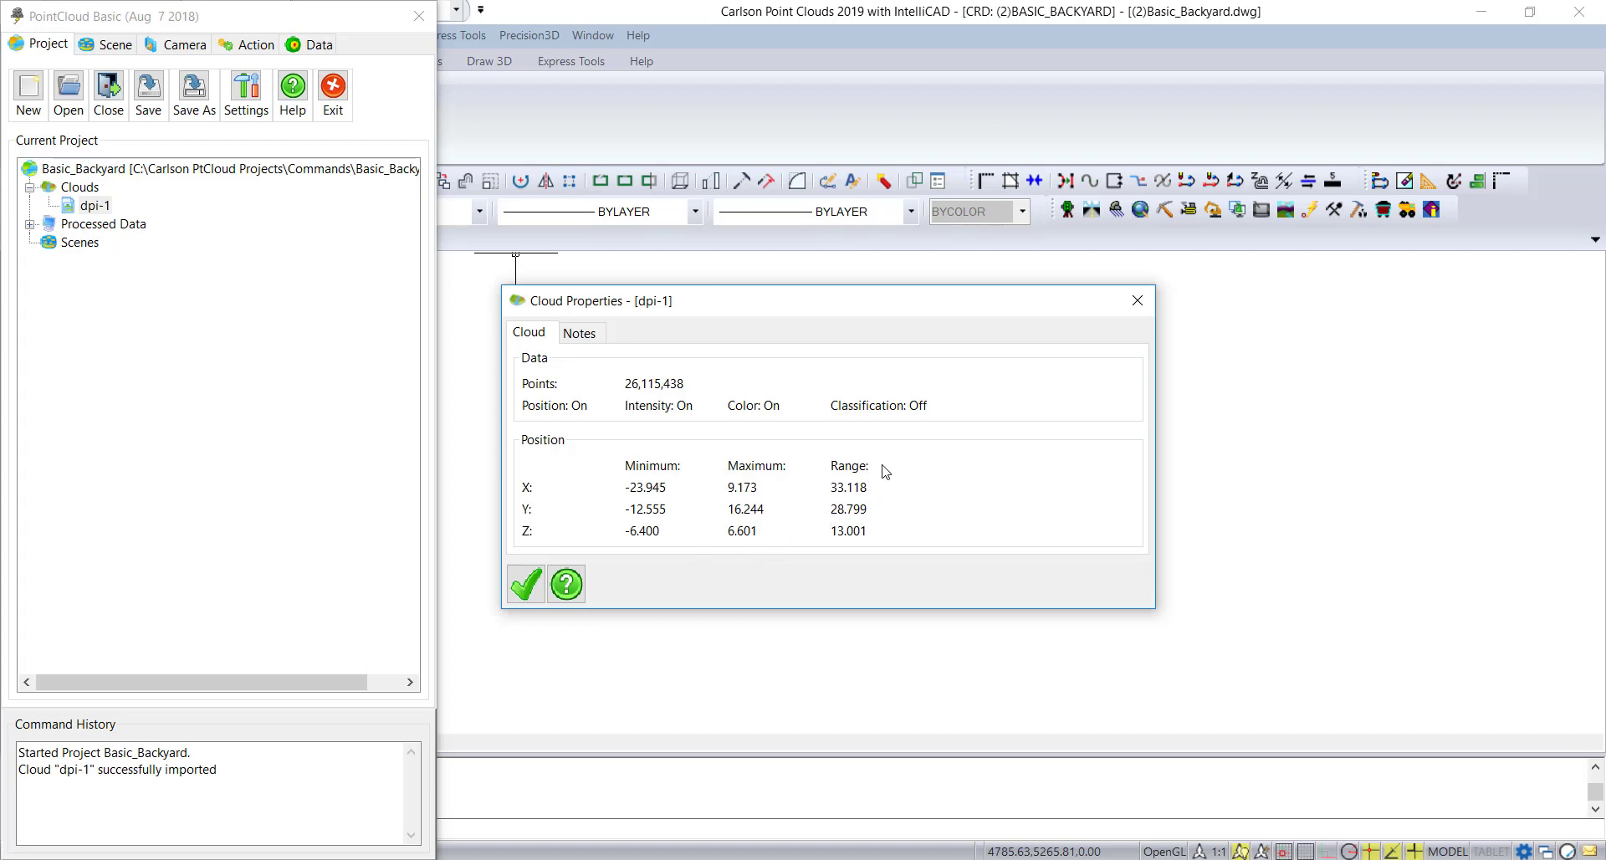
left_click(527, 588)
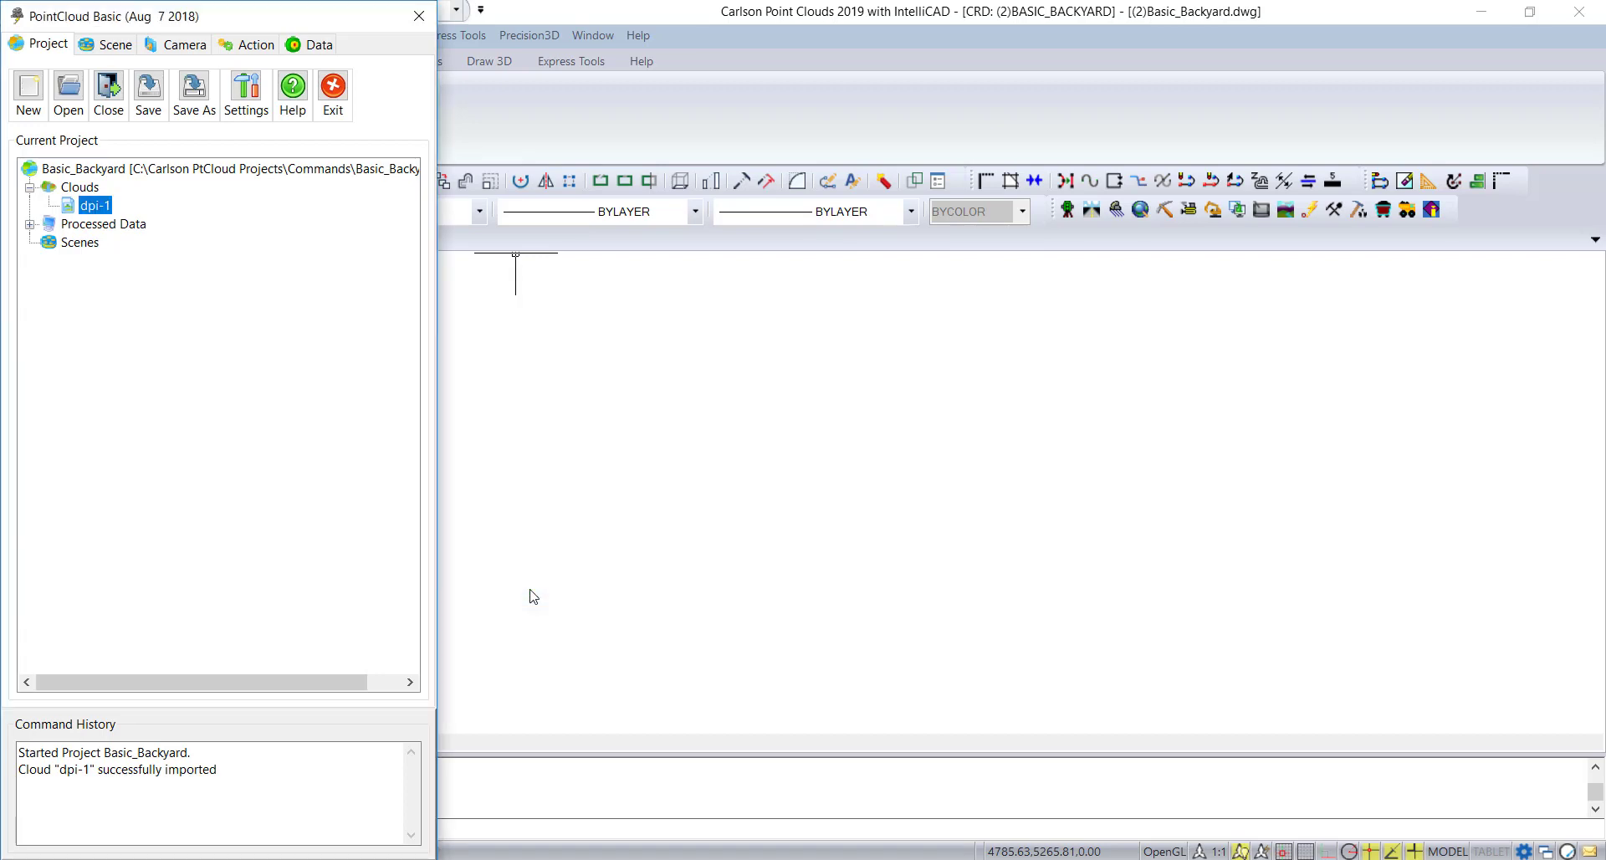
- View the dpi-1 cloud in a new 3D scene named Scene dpi-1 01 with direct color, isometric orientation and tiled windows
left_click(102, 210)
right_click(103, 211)
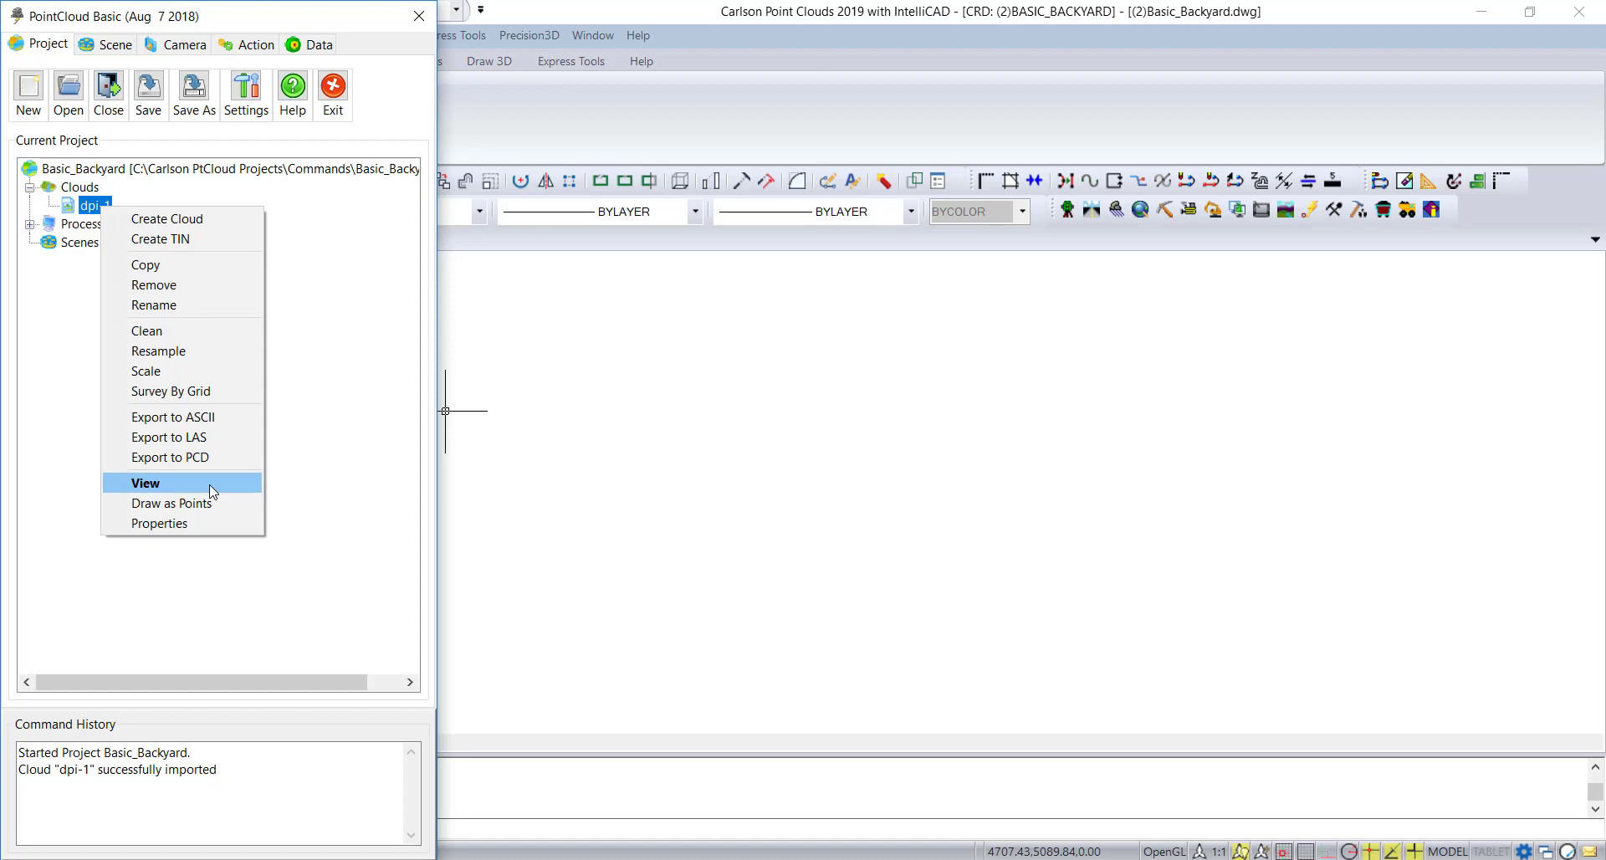
left_click(146, 482)
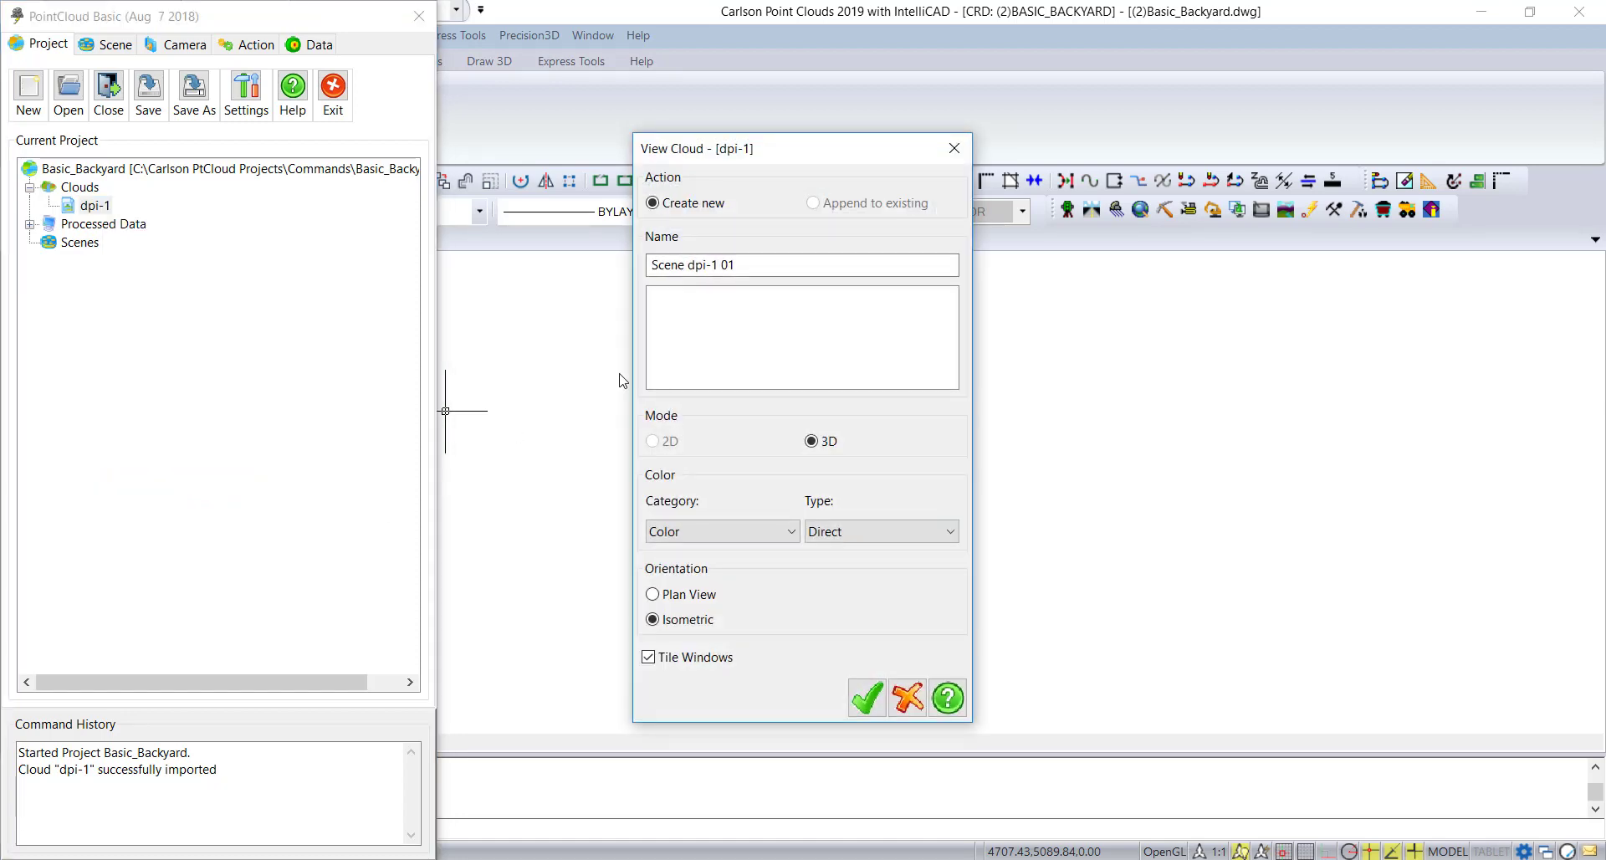
left_click(782, 529)
left_click(784, 530)
left_click(840, 535)
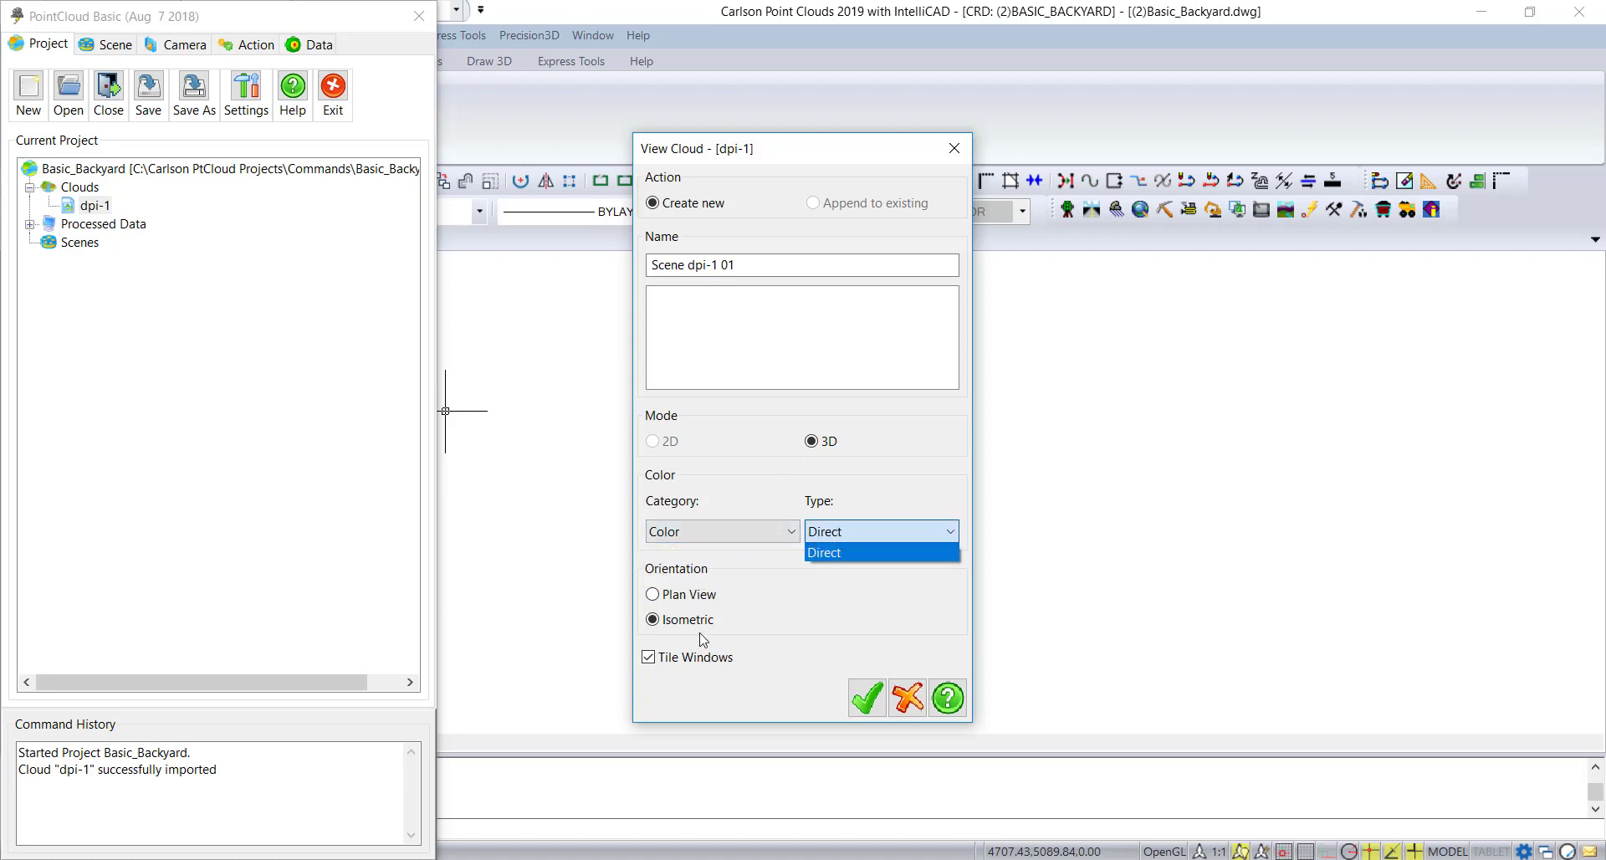
left_click(873, 702)
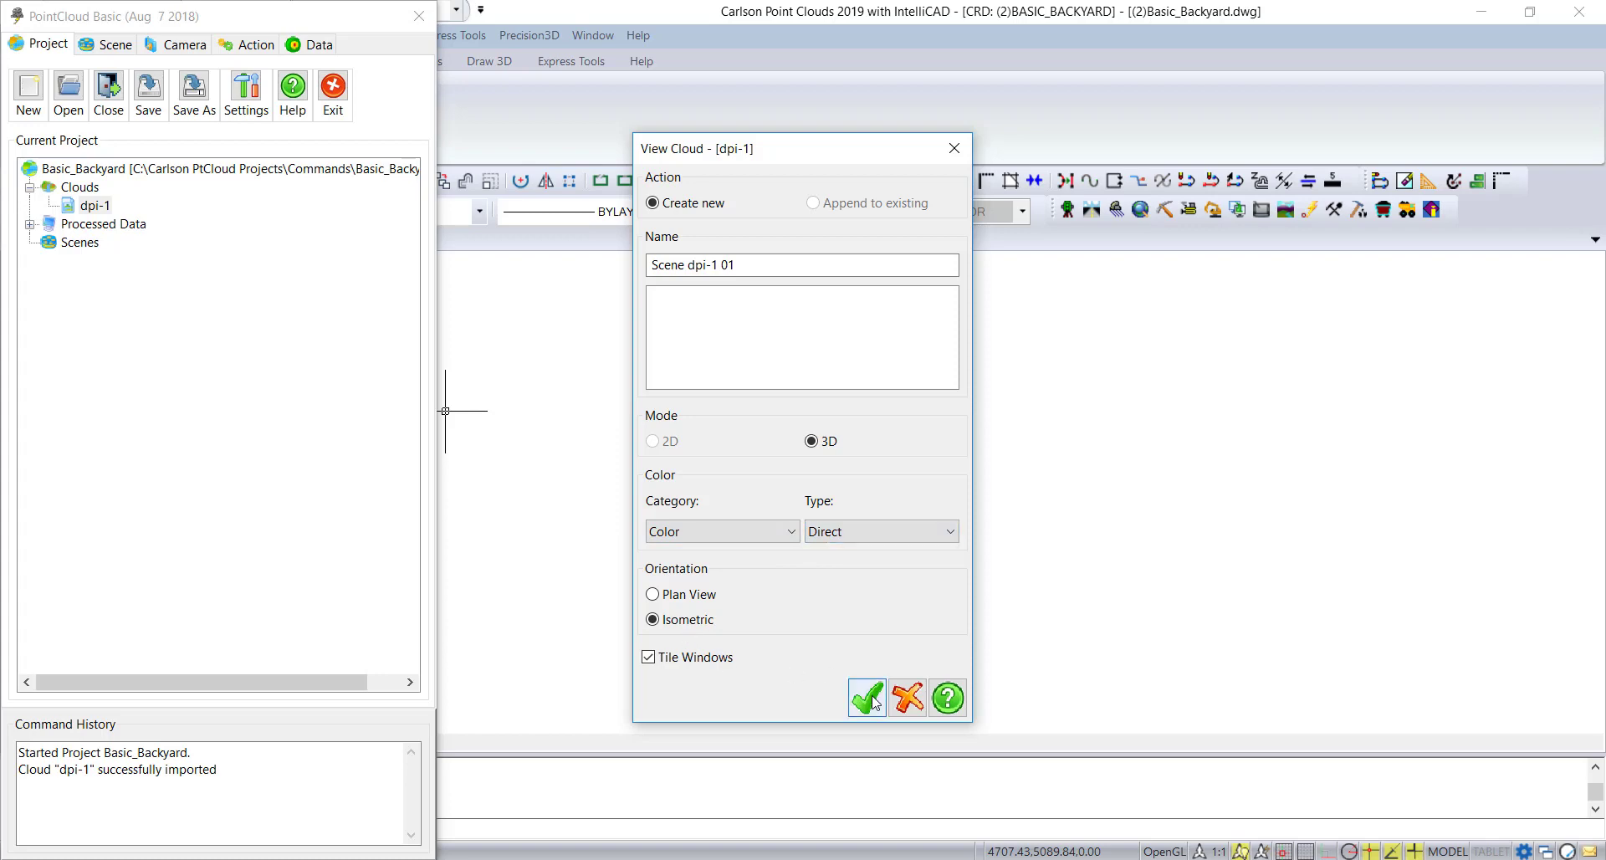
left_click(870, 699)
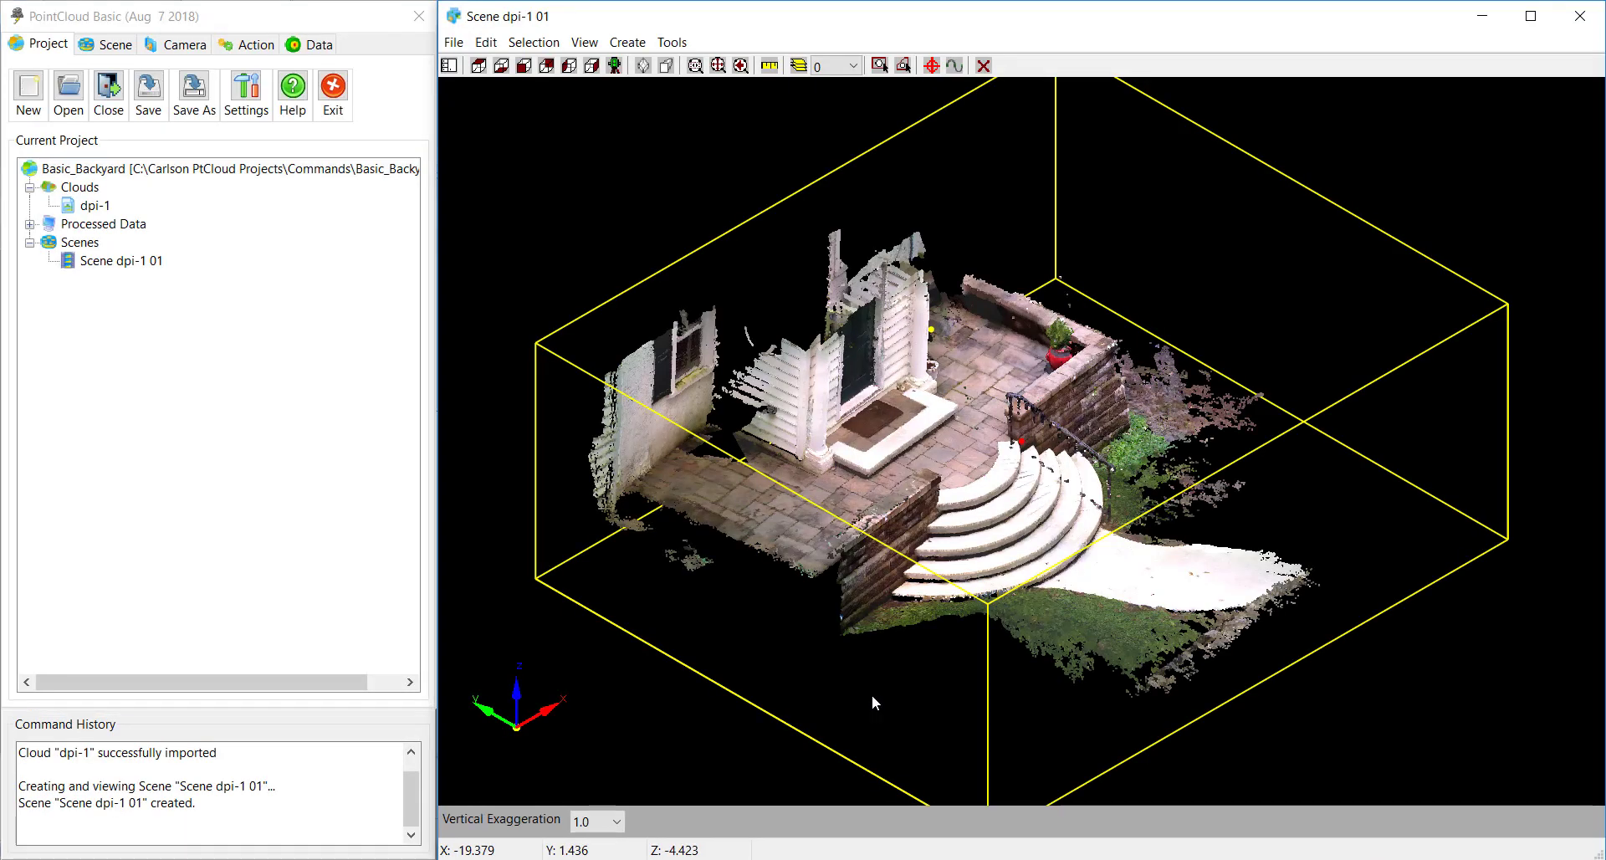
- Try moving and shrinking the scene window, and restore its tiled layout beside the project manager
left_click_drag(895, 25, 669, 109)
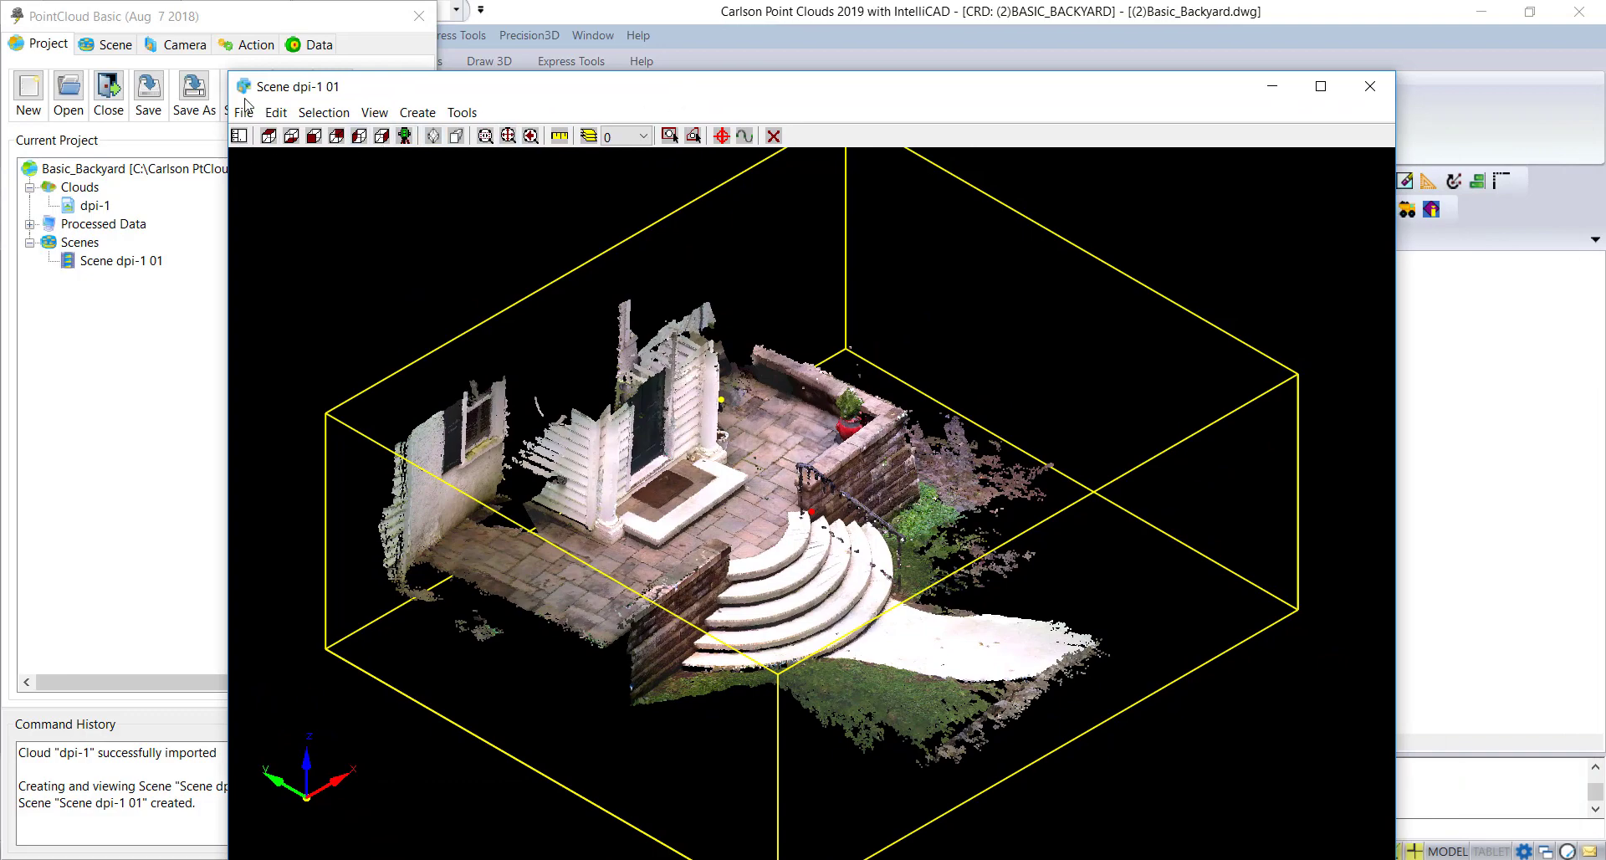
left_click_drag(230, 72, 990, 374)
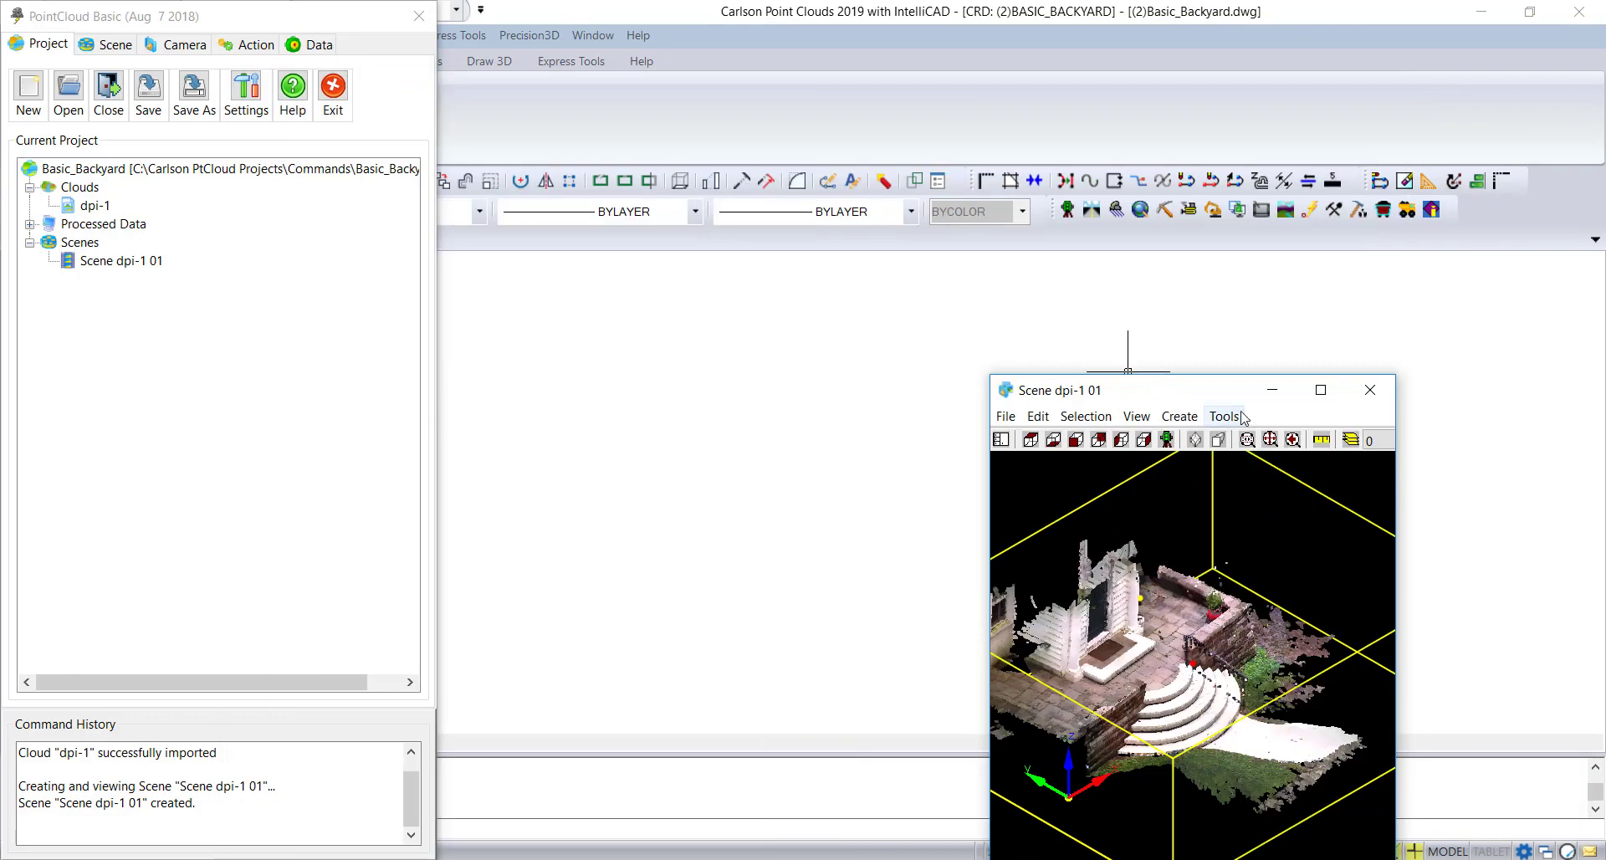
left_click_drag(1247, 392, 482, 251)
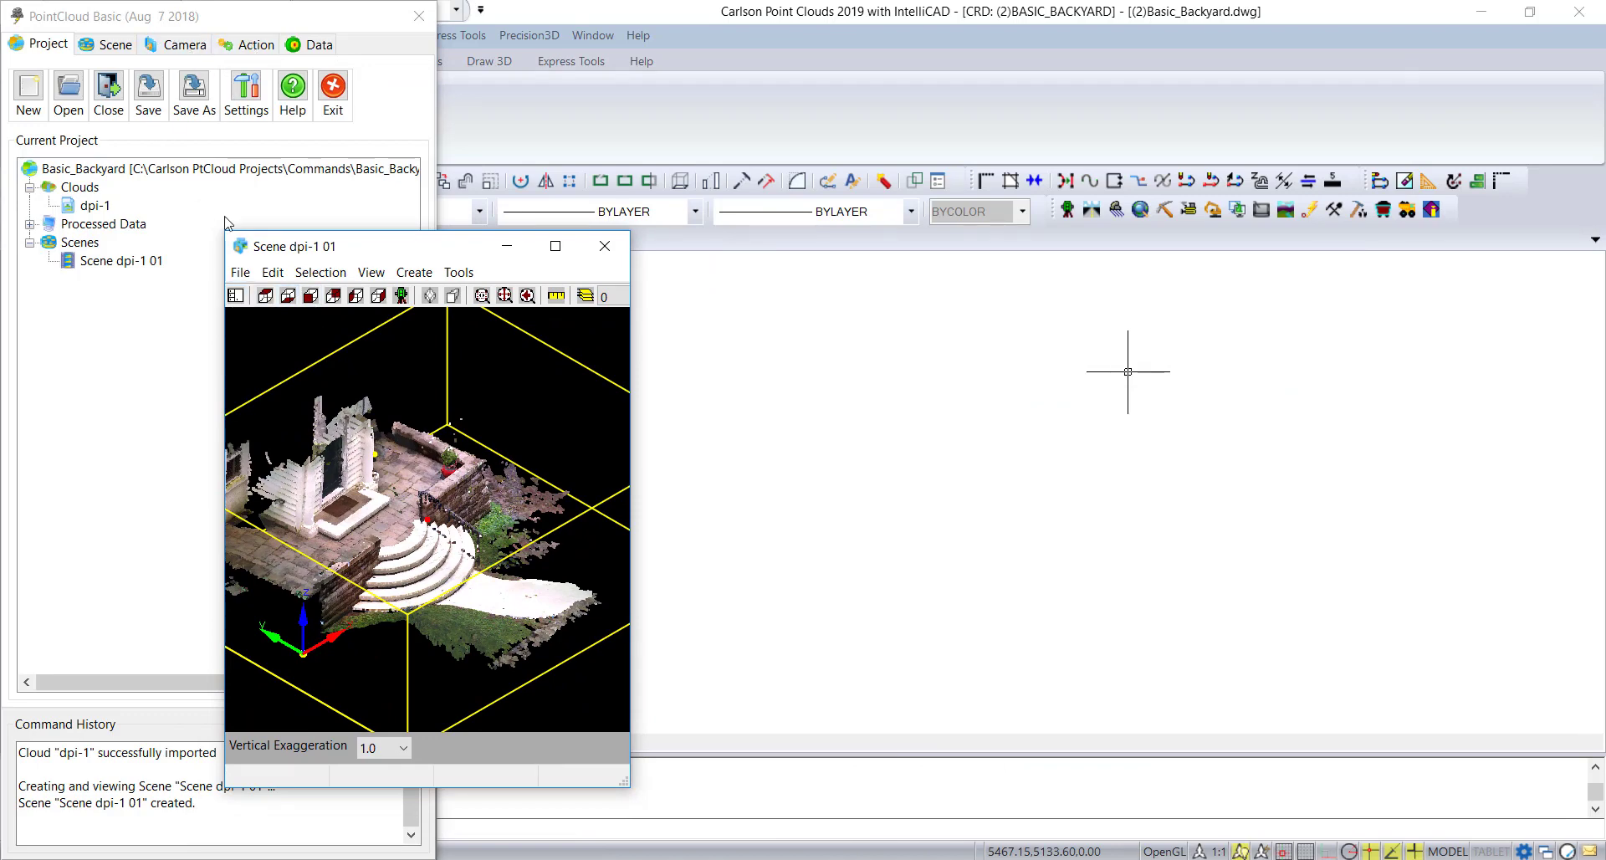
left_click(235, 297)
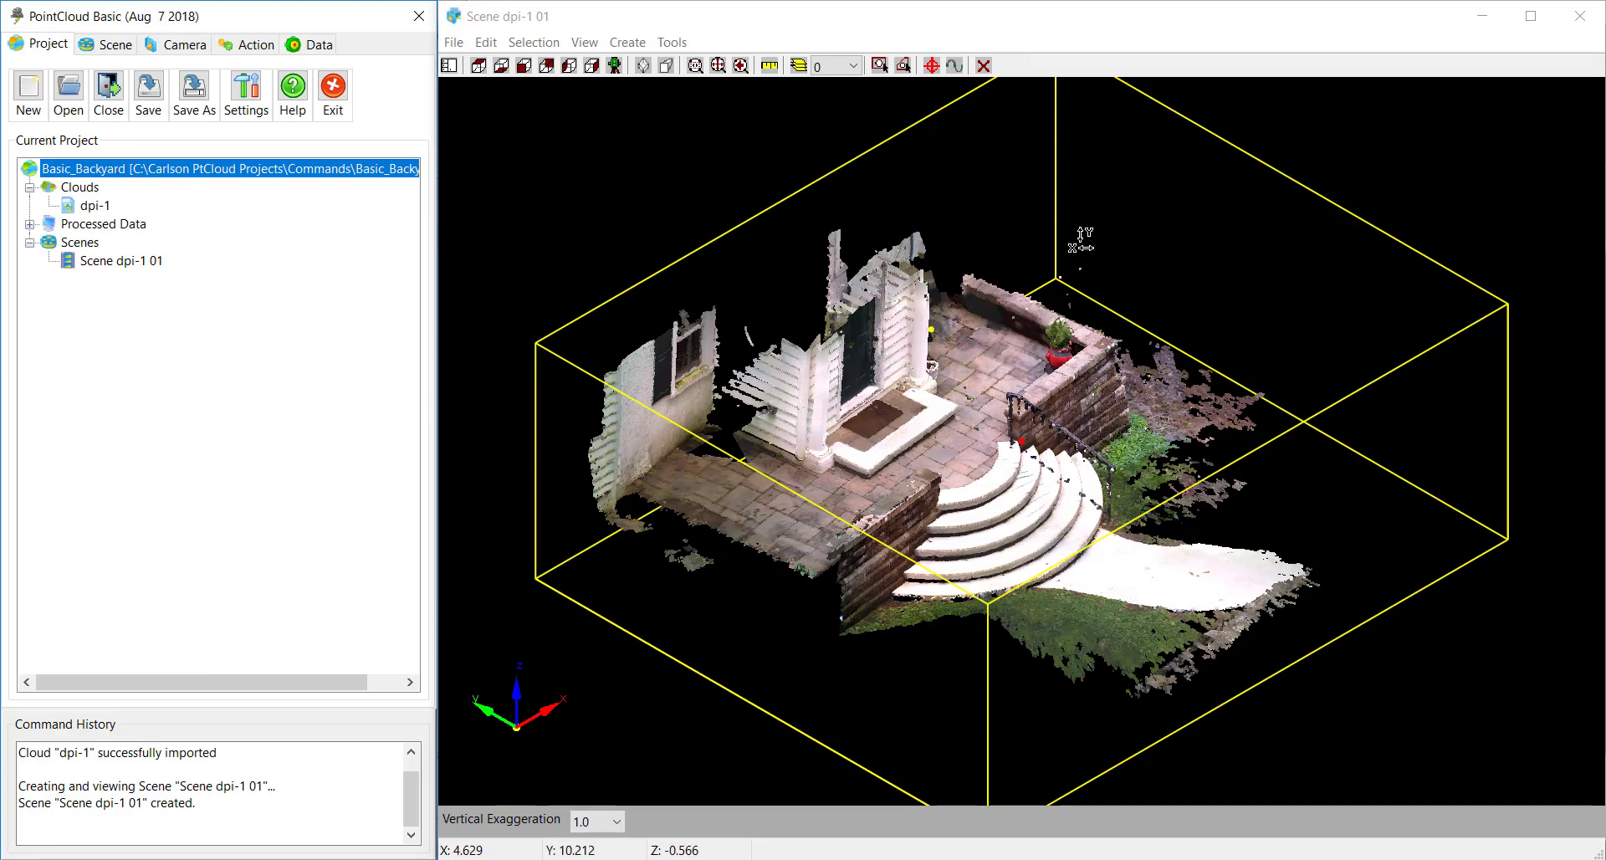
- Start the Point creation action for the front steps and set the description to code CONC from the STRUCTURES category
left_click(1268, 712)
left_click_drag(1268, 712, 909, 617)
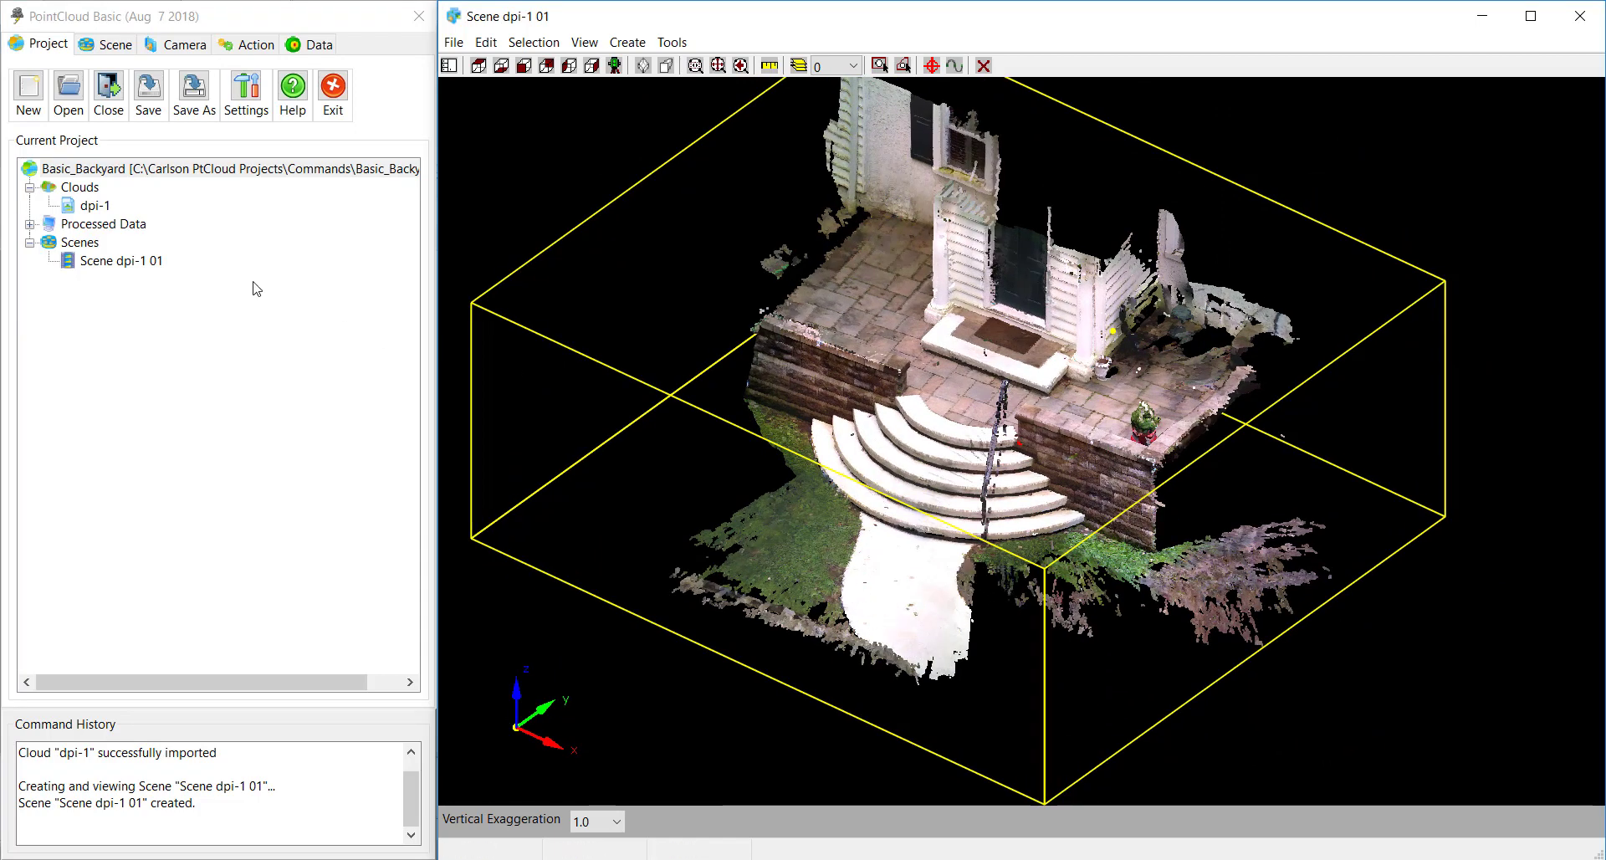
left_click(242, 50)
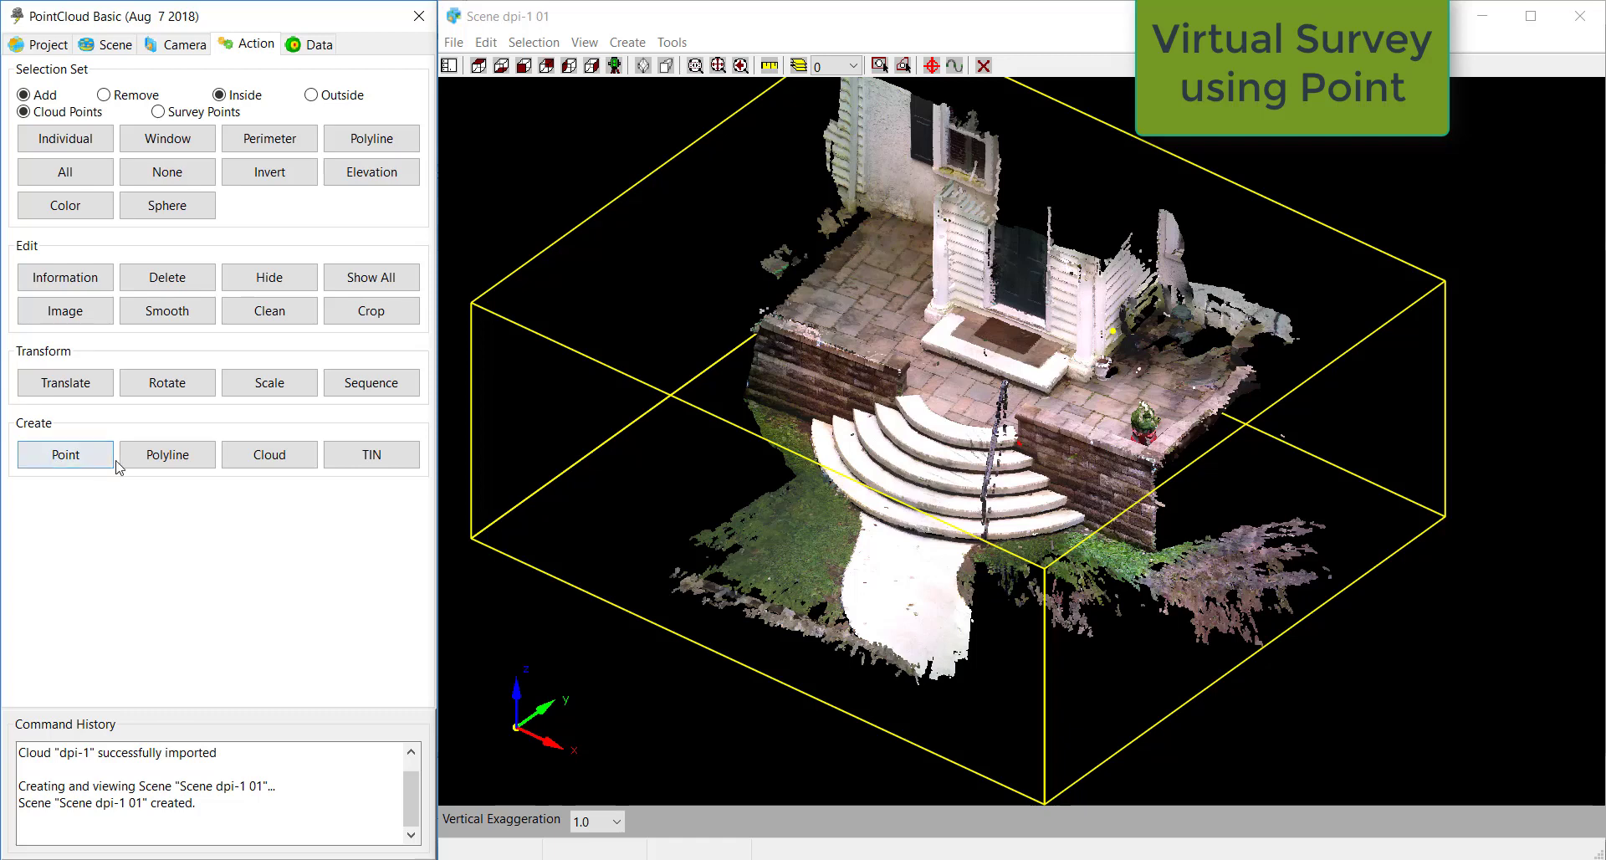
left_click(56, 459)
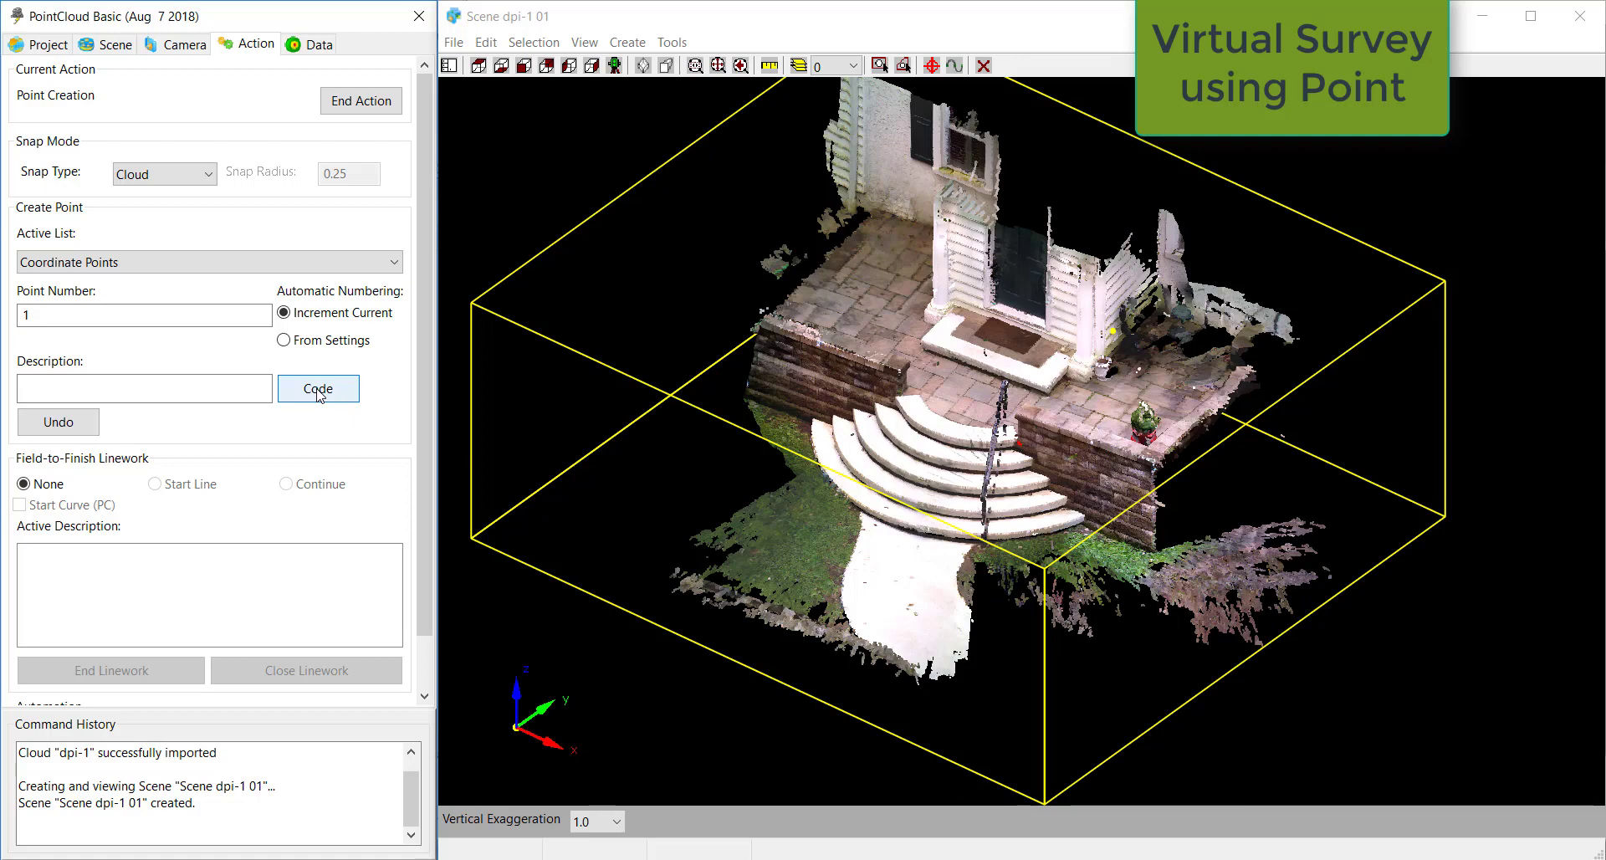
scroll(318, 395, "down", 1)
left_click(333, 327)
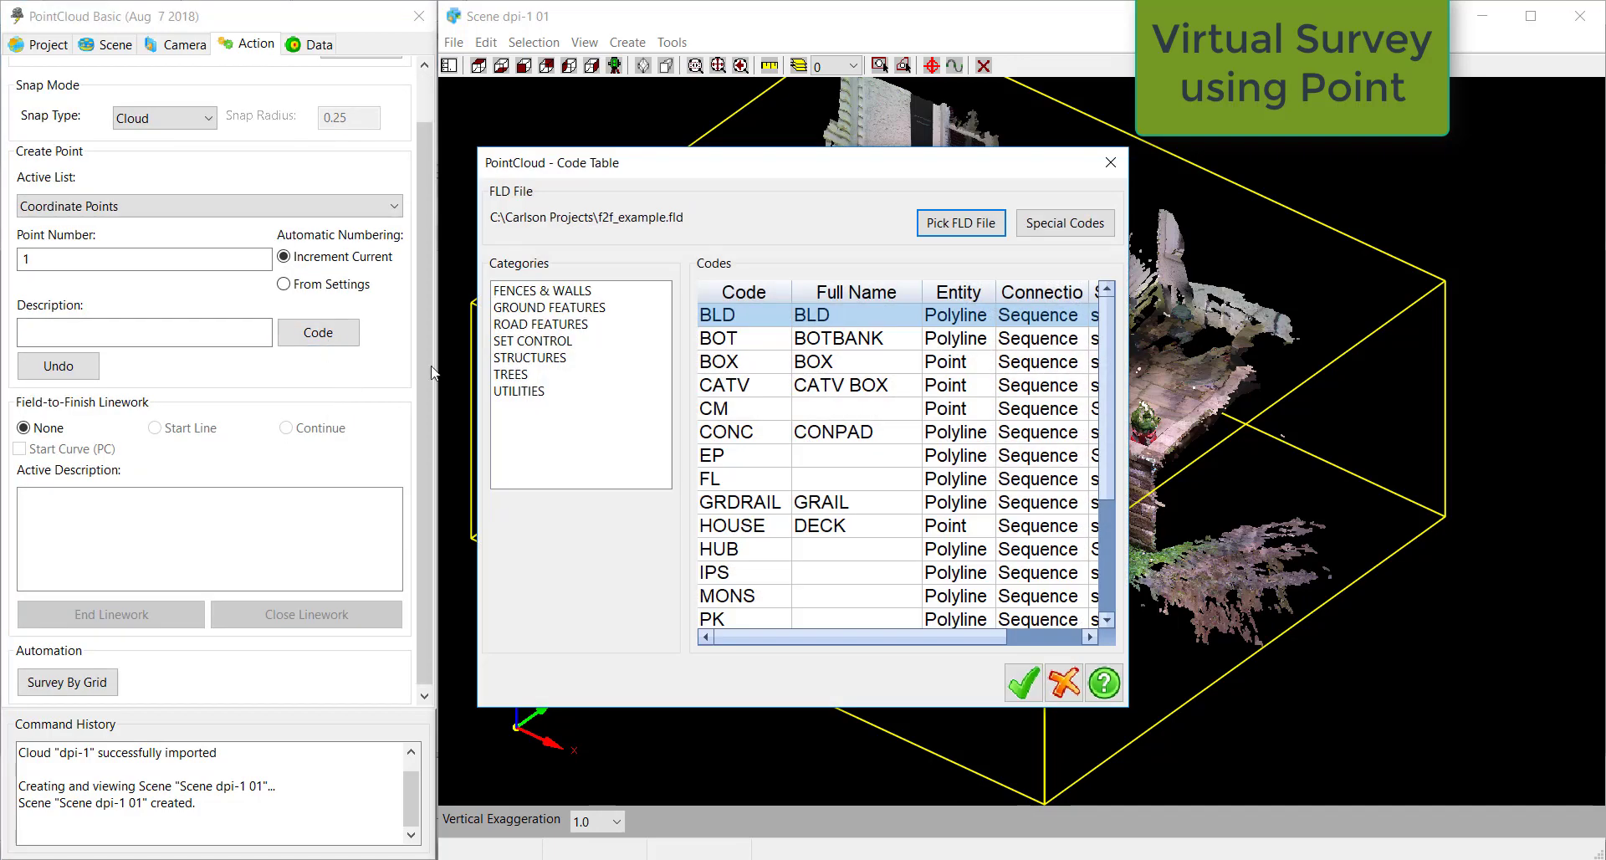
left_click(513, 360)
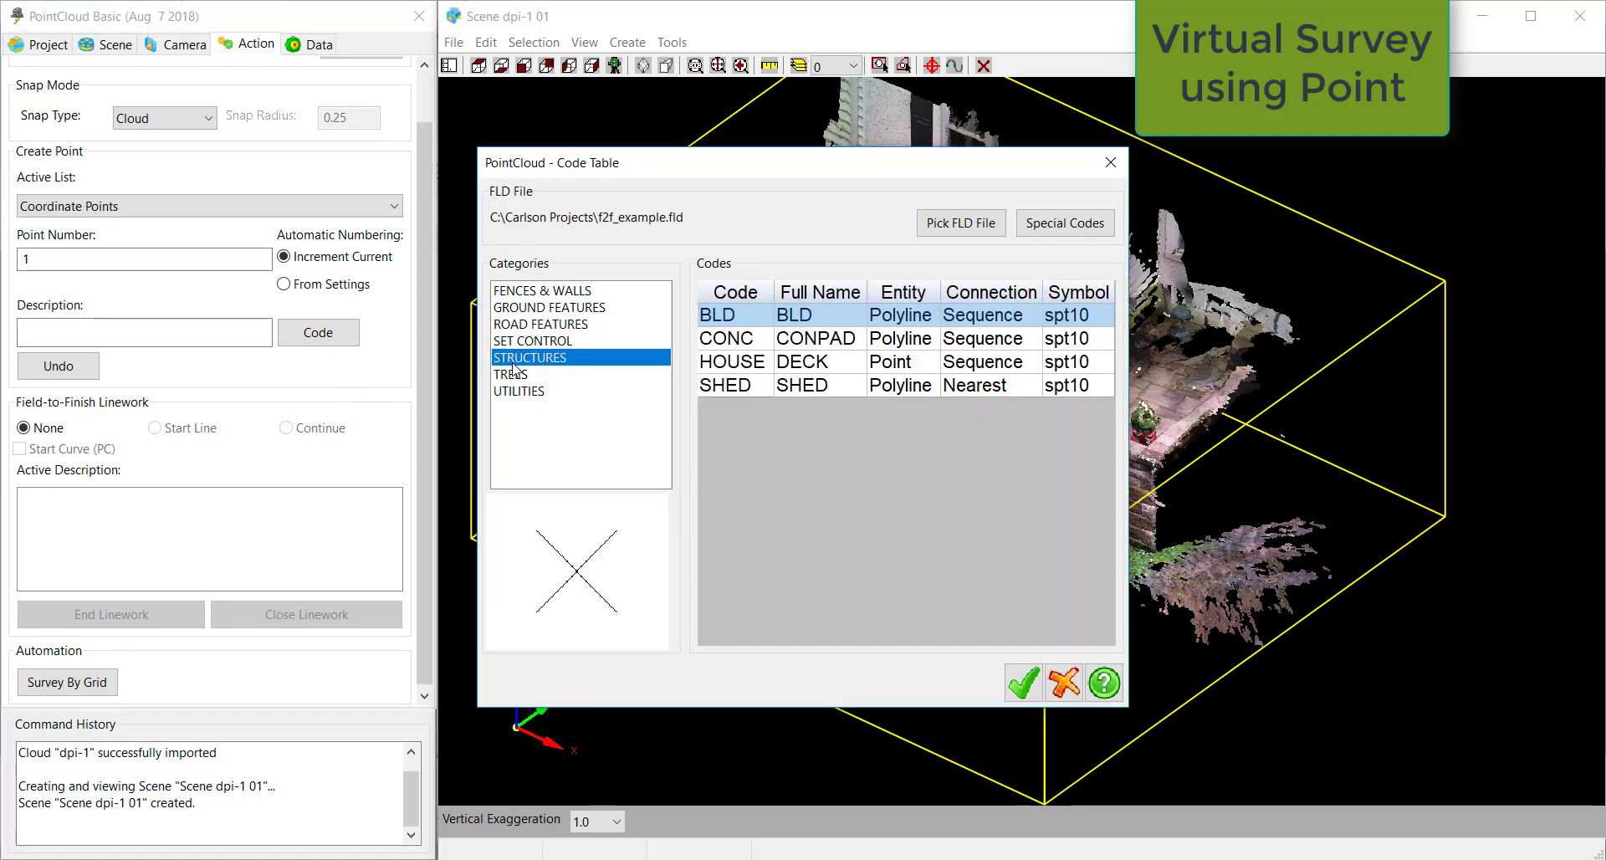
left_click(712, 341)
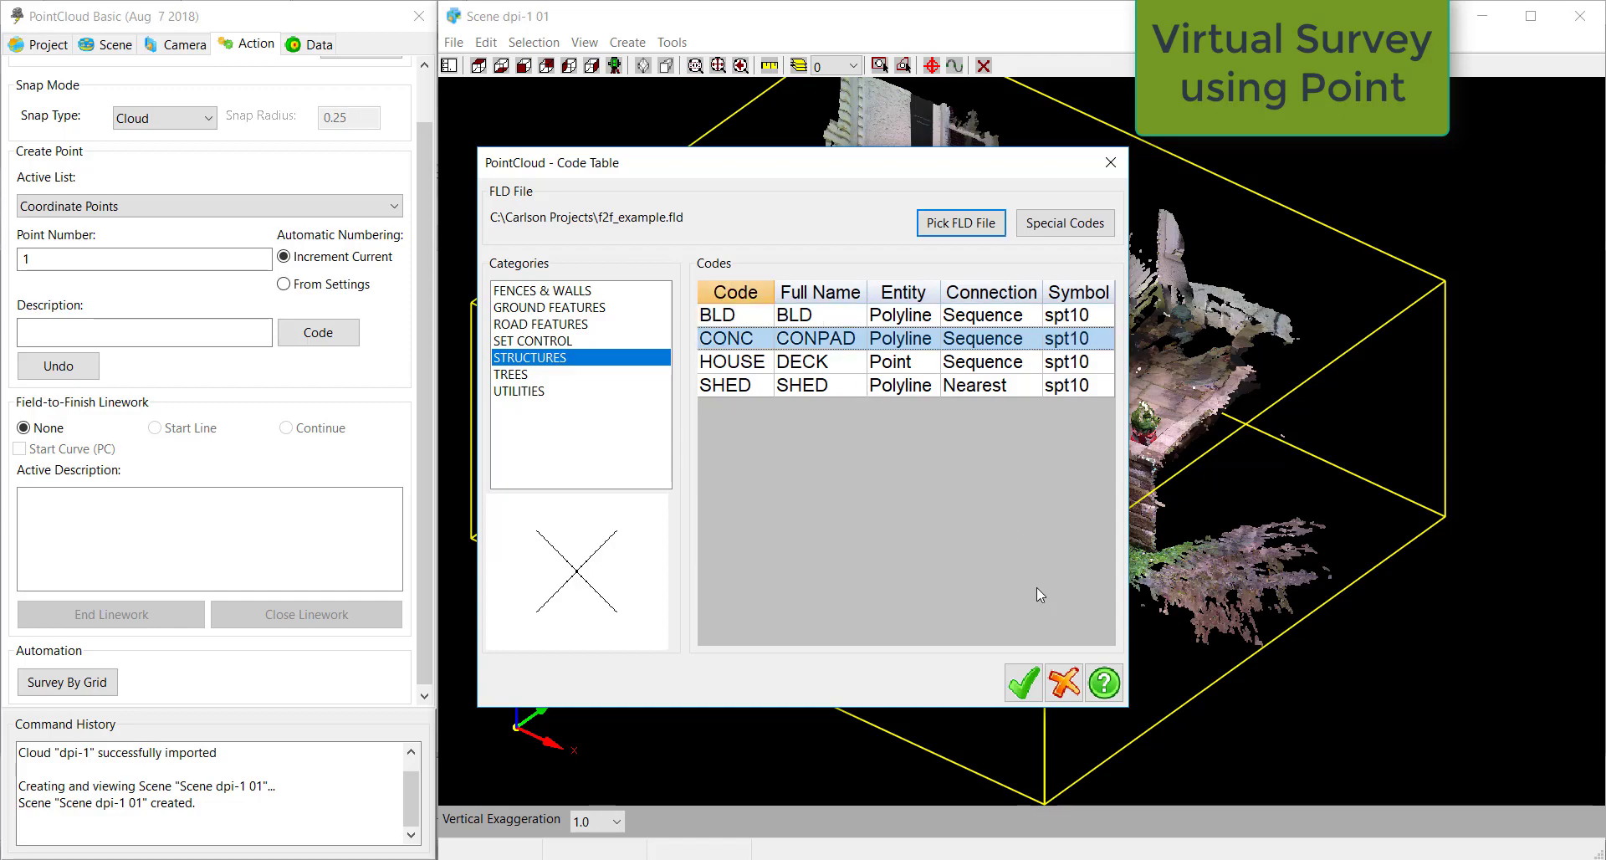
left_click(1026, 685)
scroll(995, 711, "up", 3)
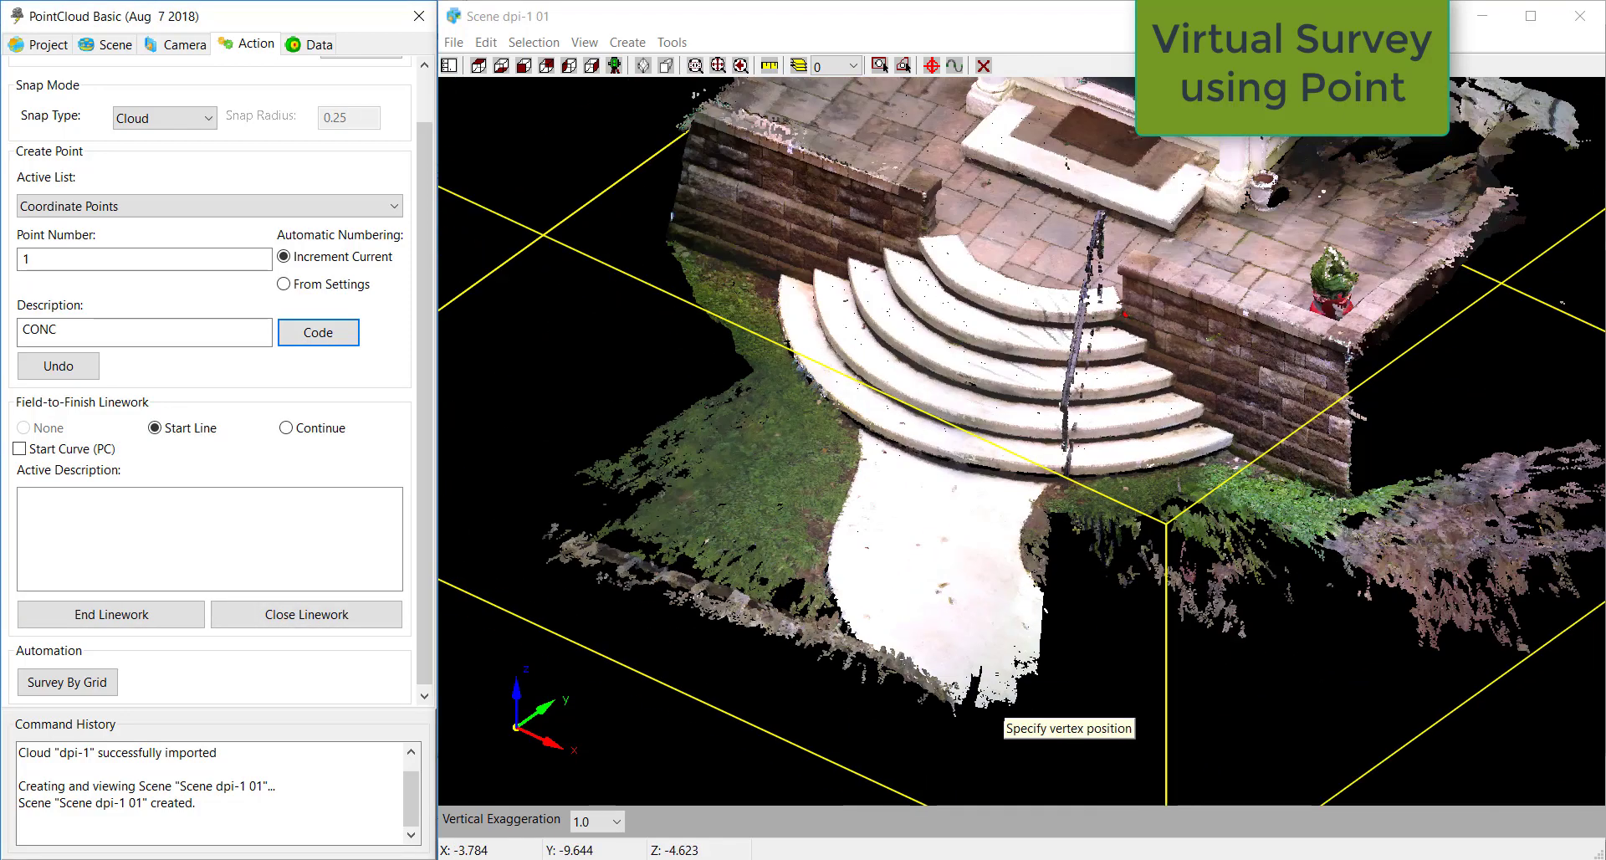
- Start a CONC line on the walkway's lawn-side edge by placing its first two points from the outer end
scroll(920, 744, "up", 3)
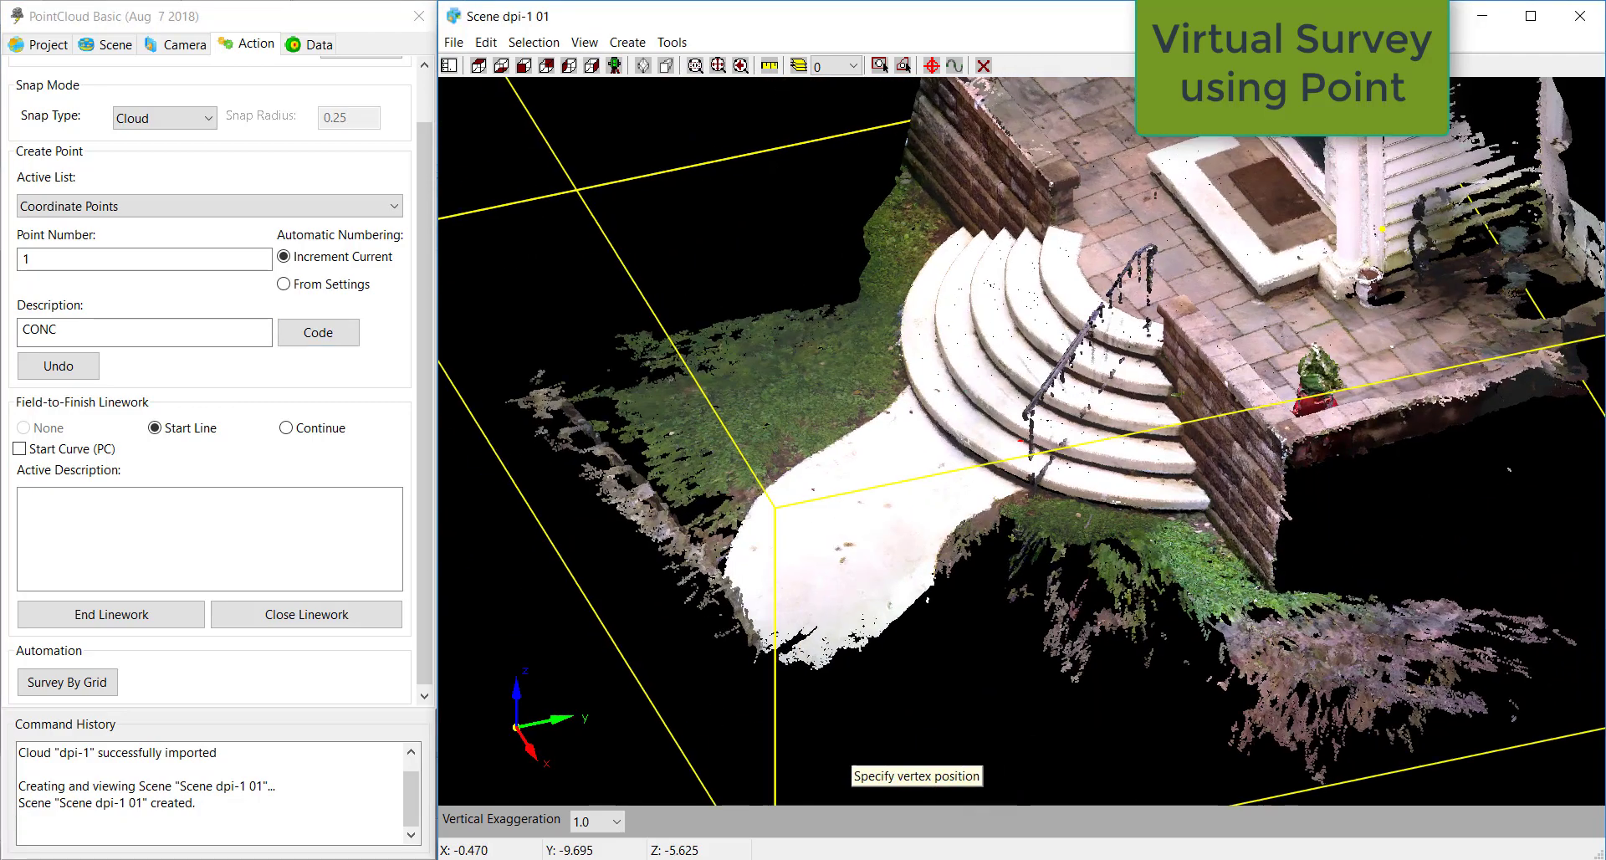
scroll(845, 752, "up", 2)
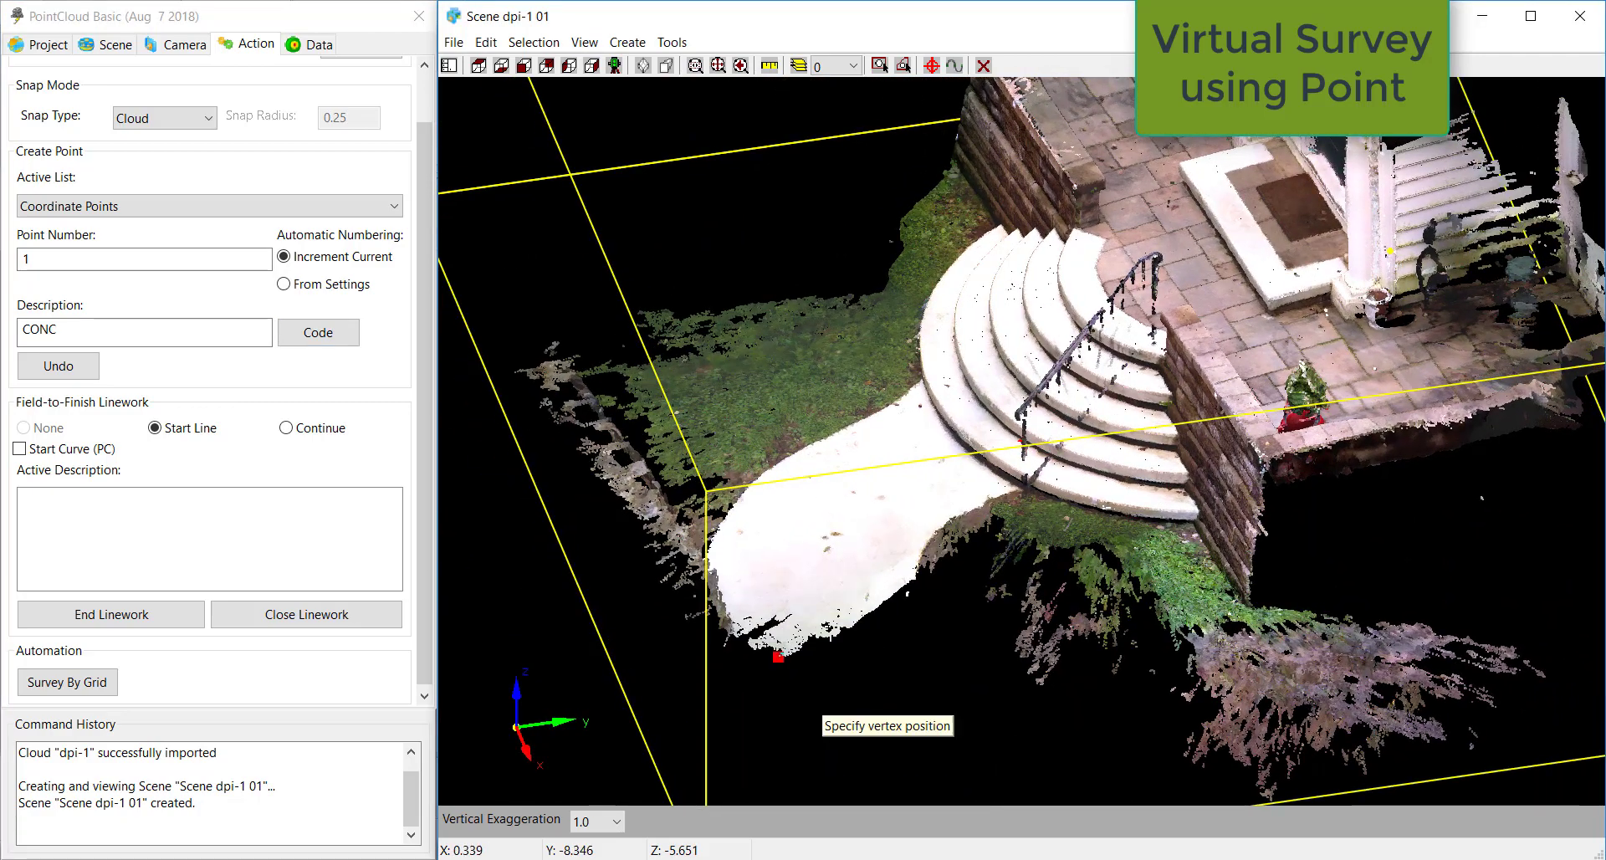
scroll(778, 686, "up", 2)
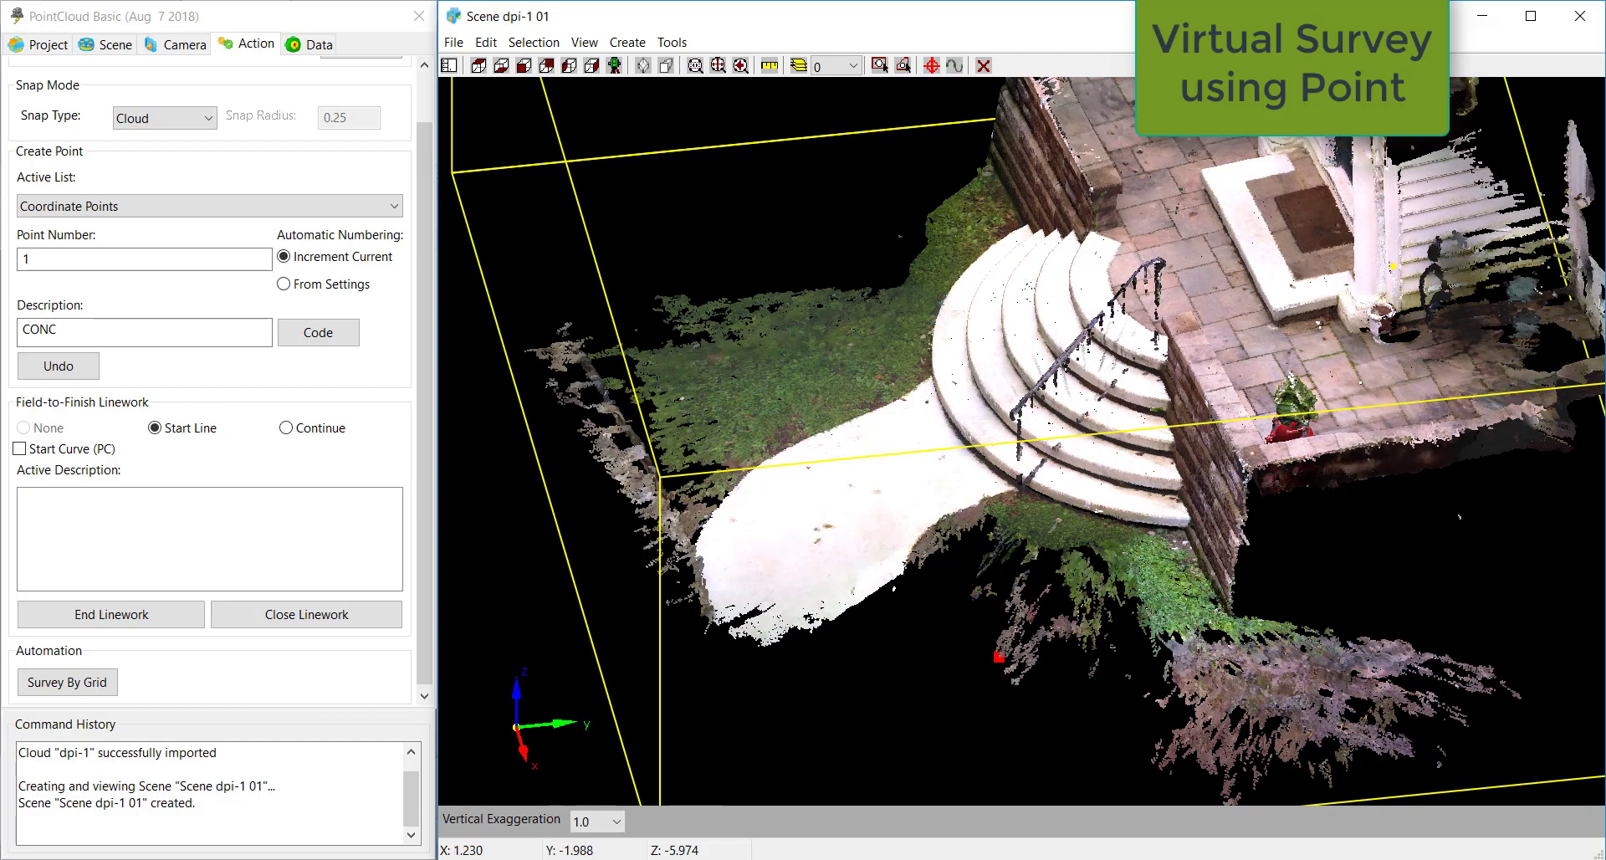
scroll(886, 753, "up", 3)
scroll(672, 460, "up", 1)
scroll(672, 461, "up", 5)
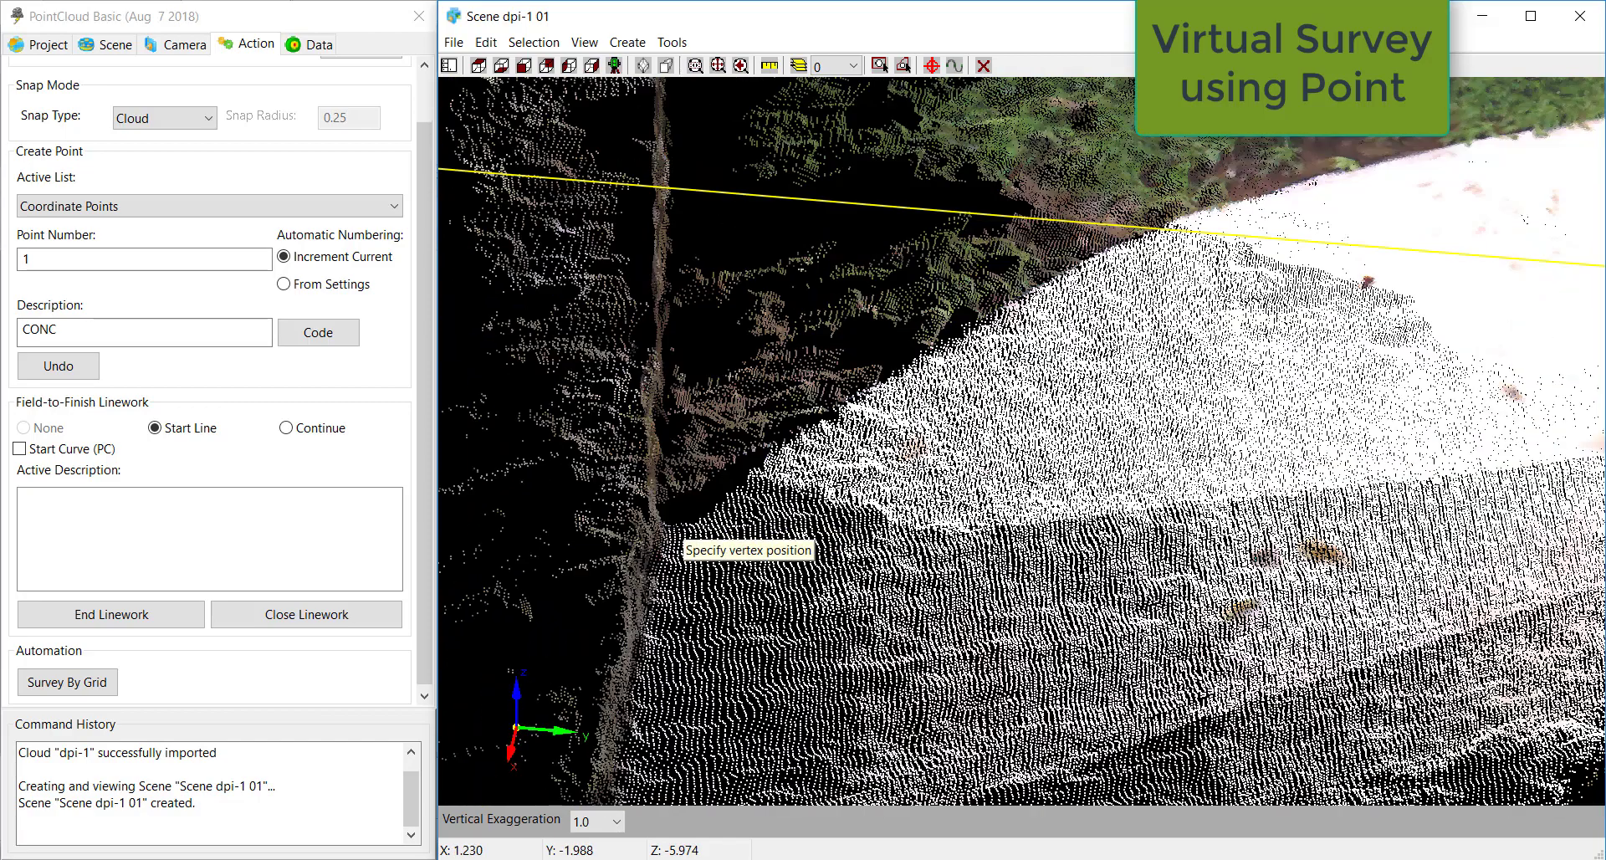
left_click(676, 525)
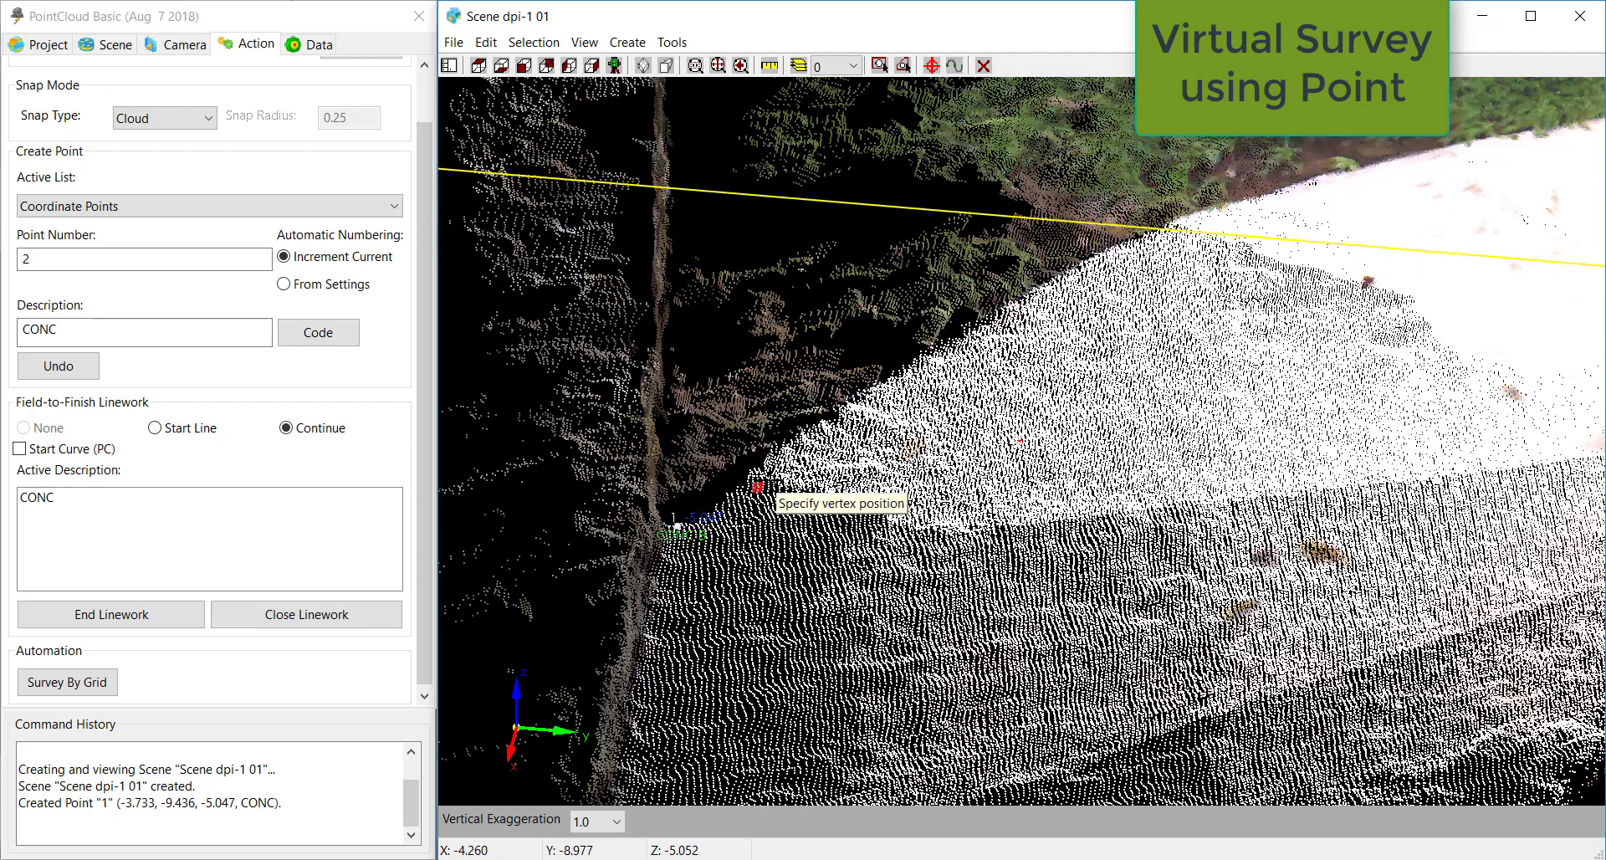
left_click(955, 341)
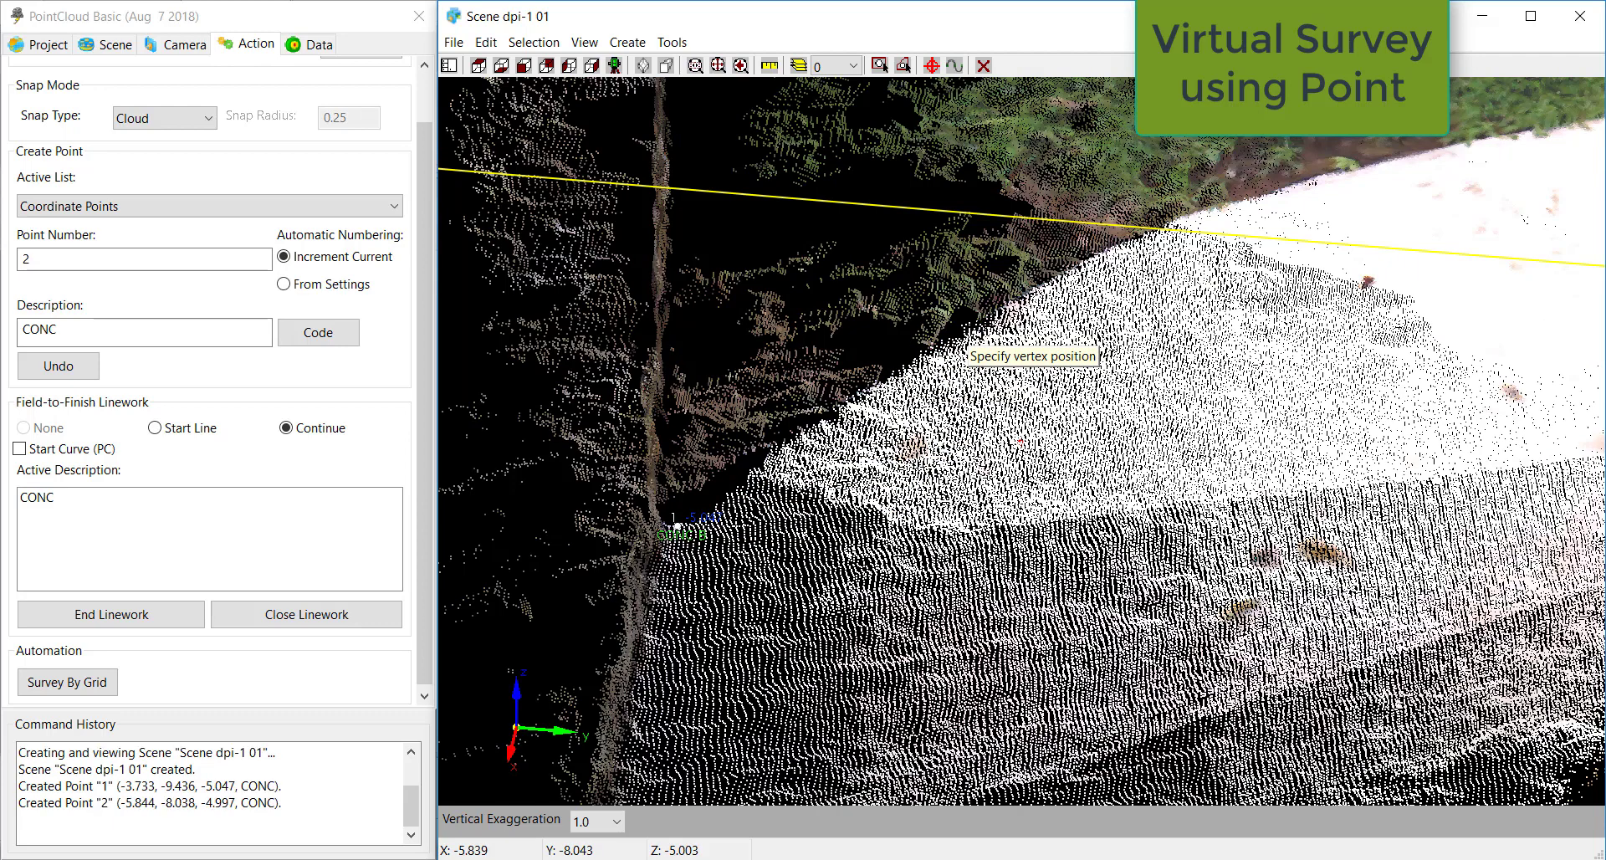
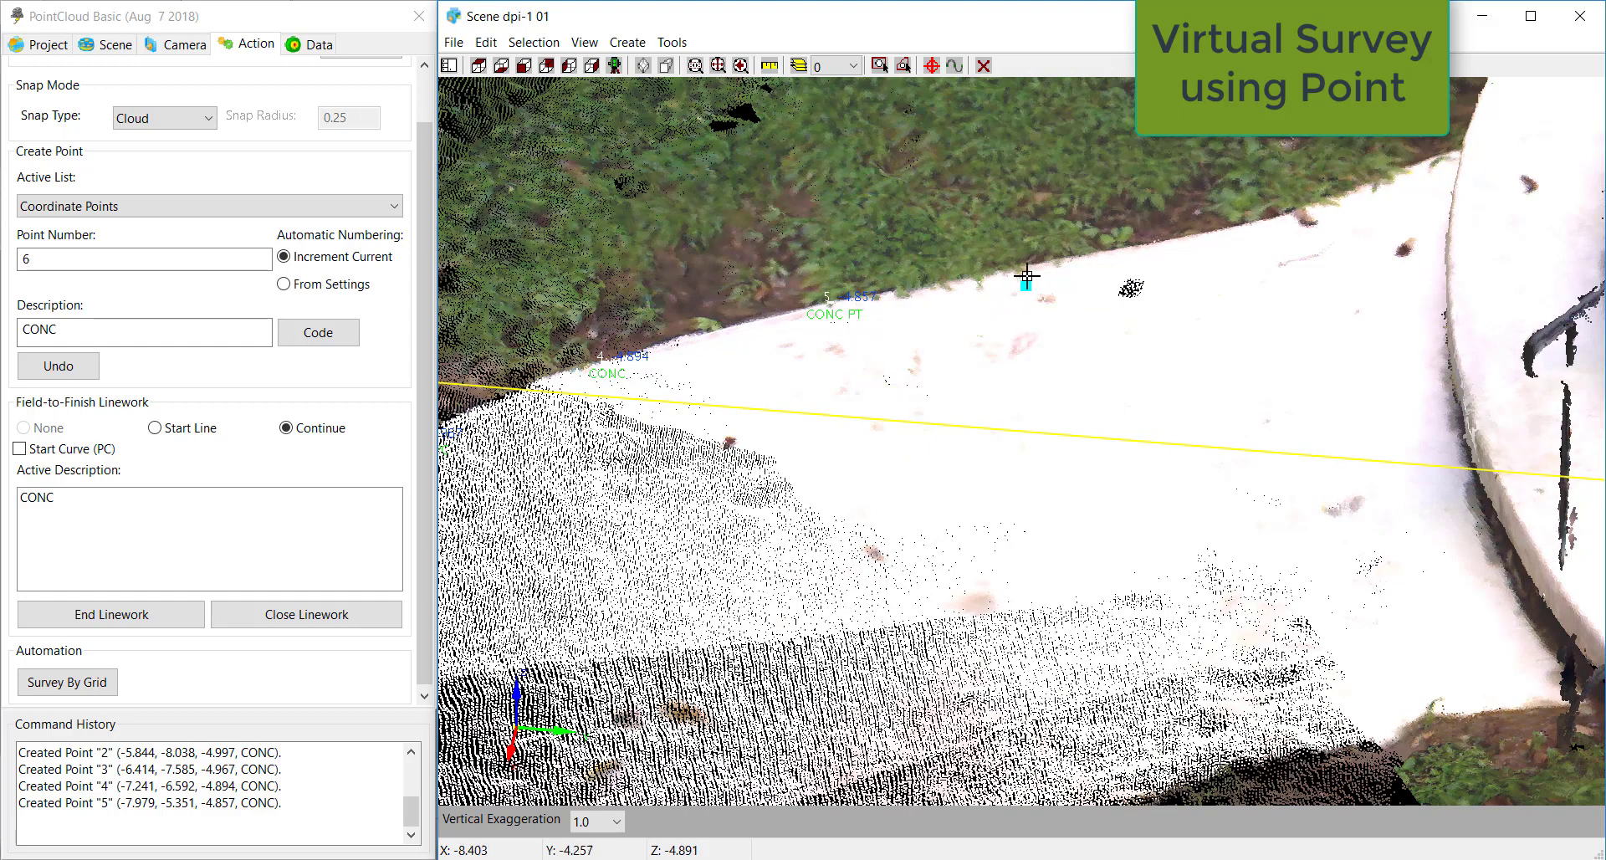
- Continue the CONC line along the walkway's lawn-side edge up to the bottom step and end the linework
left_click(1044, 262)
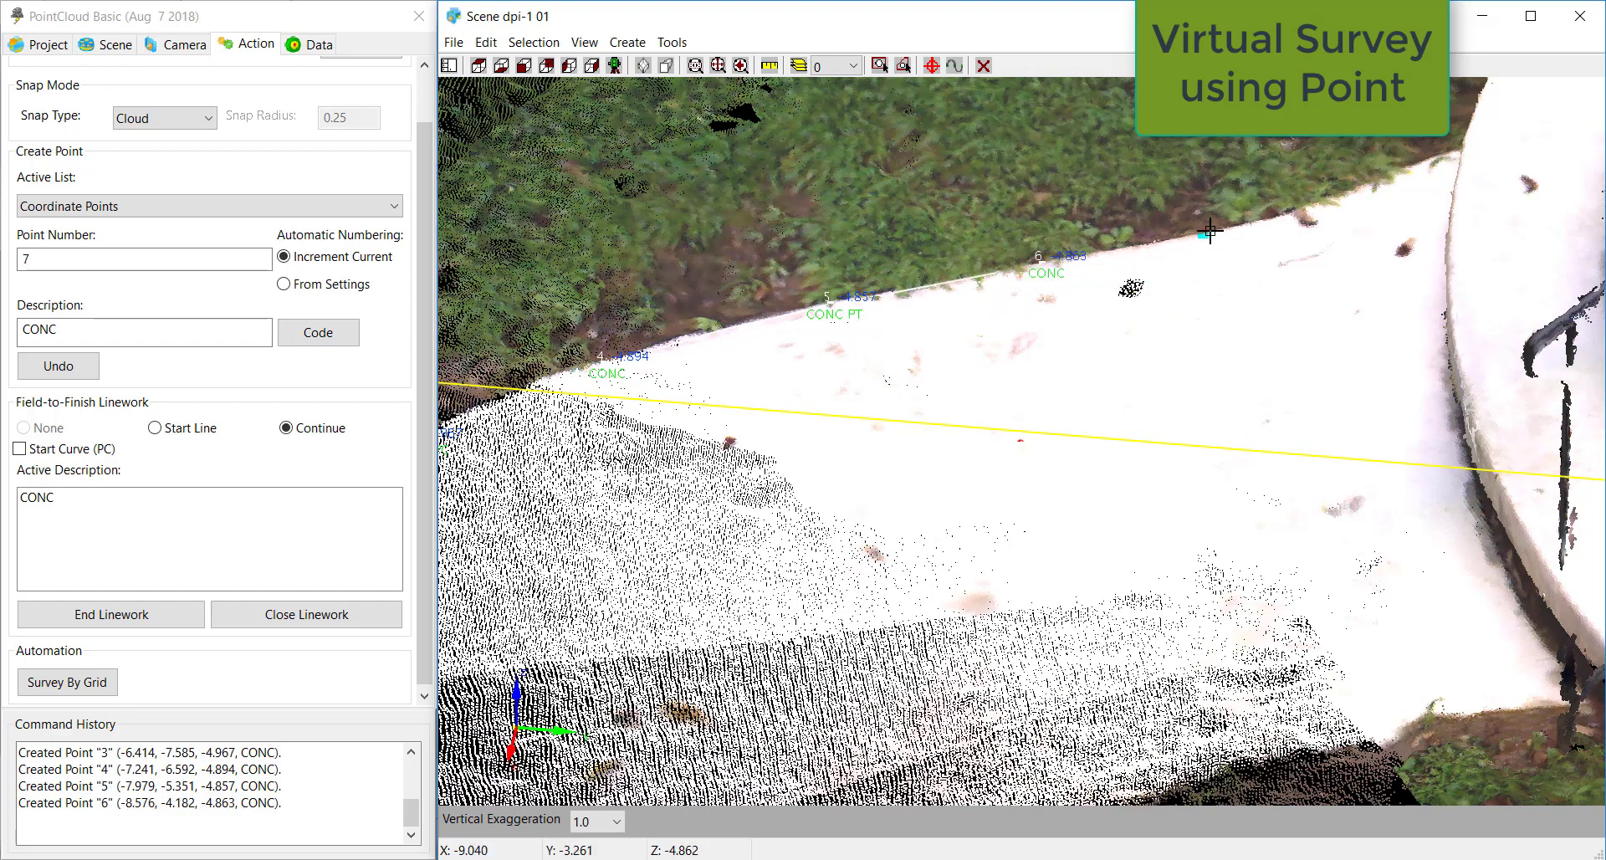
left_click(1210, 230)
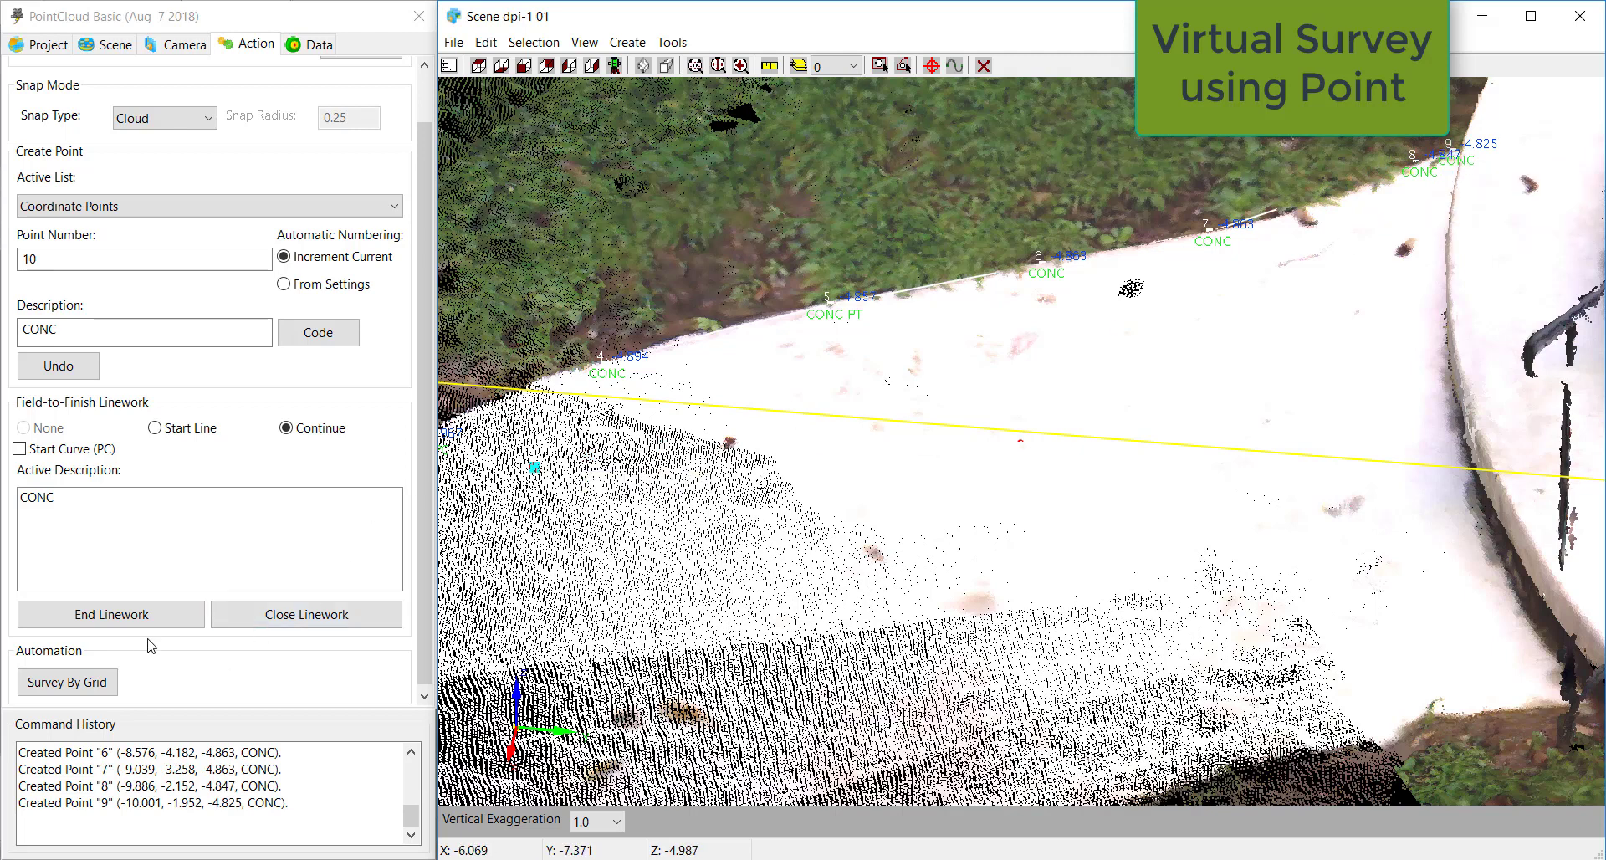
left_click(170, 628)
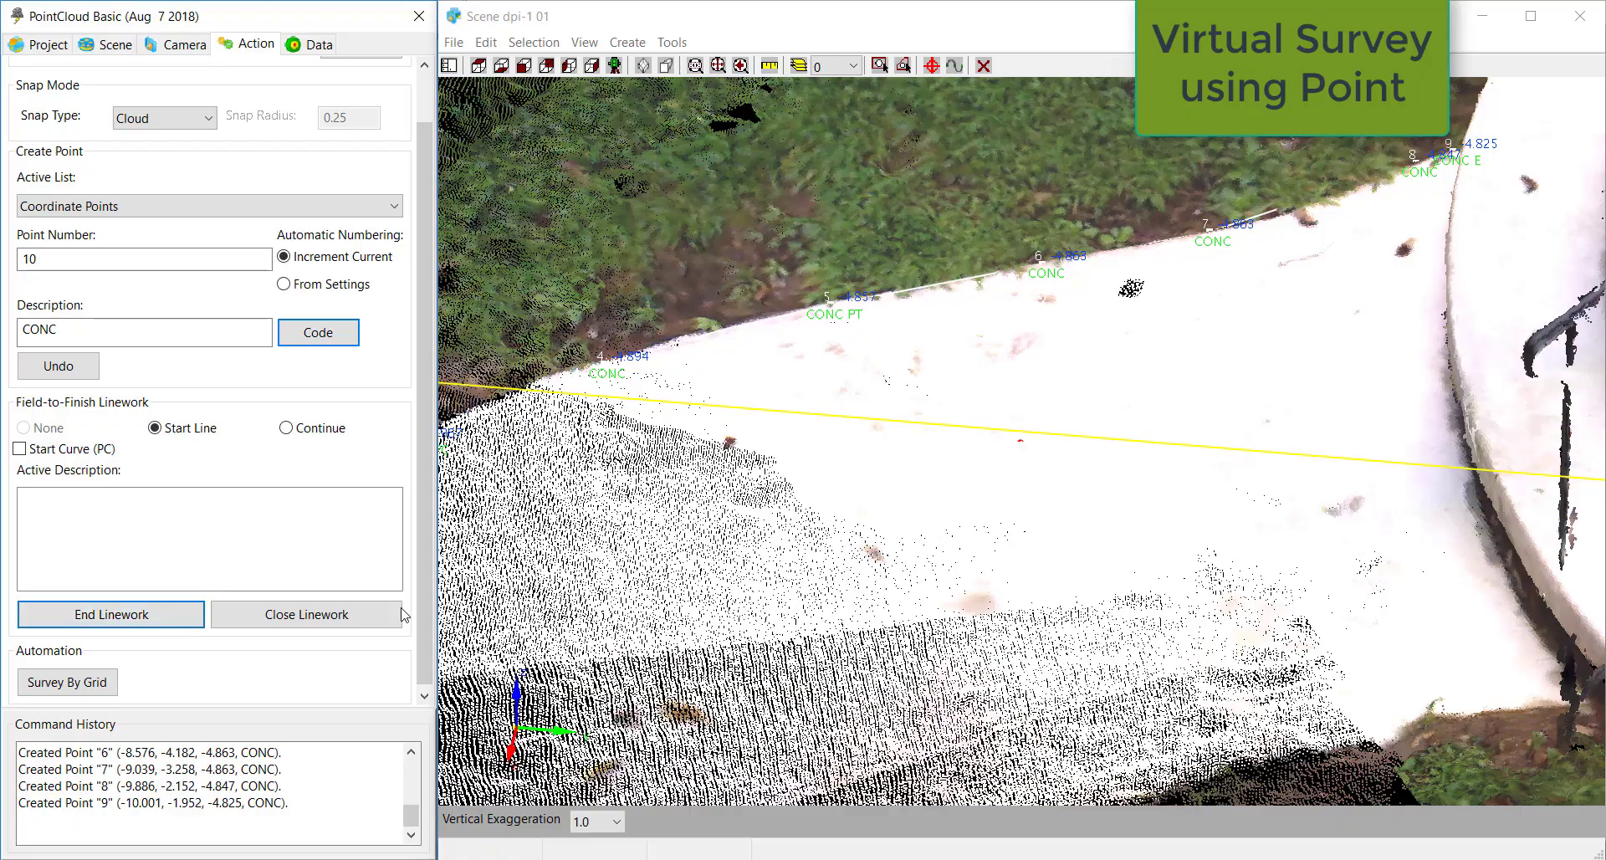
- Start a CONC line down the walkway's handrail-side edge from the bottom step, with the third point starting a curve (PC)
middle_click_drag(774, 715, 1172, 609)
middle_click_drag(1208, 523, 1054, 280)
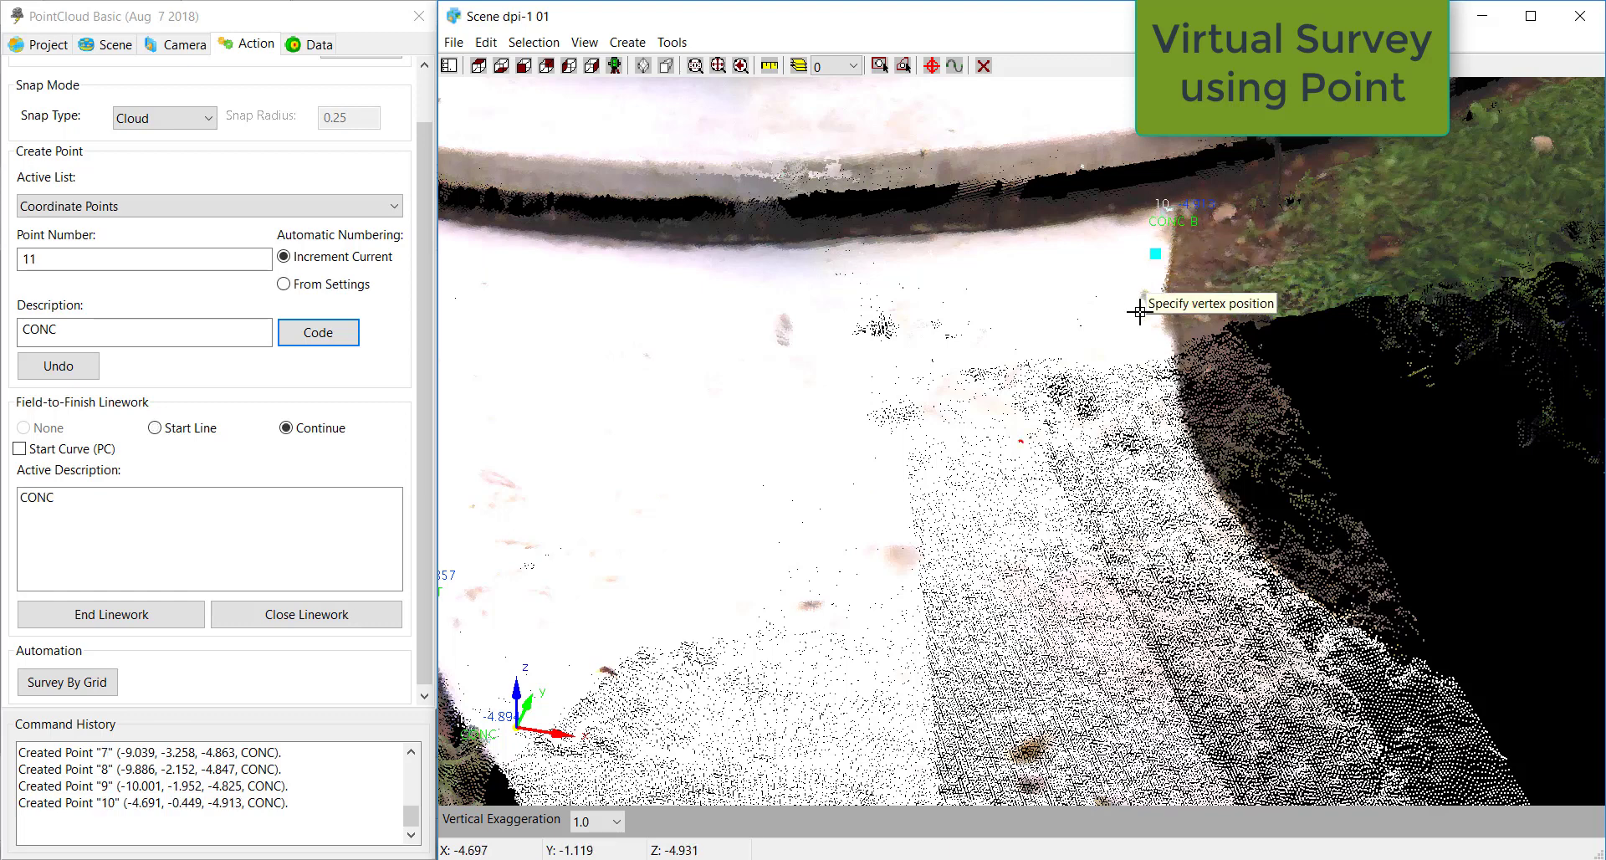
left_click(1161, 336)
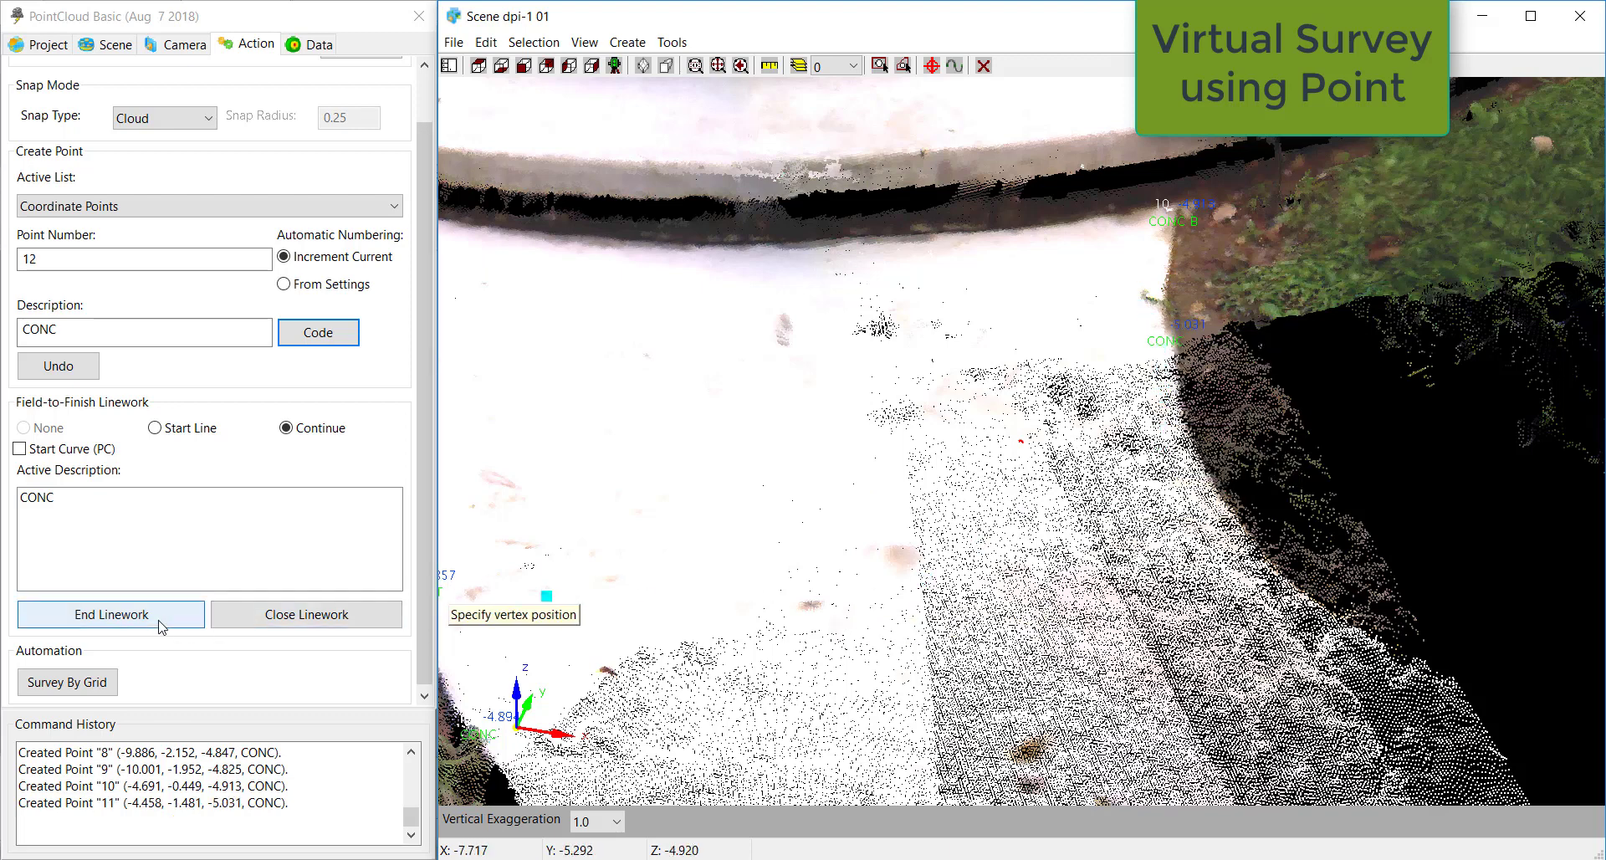
left_click(18, 450)
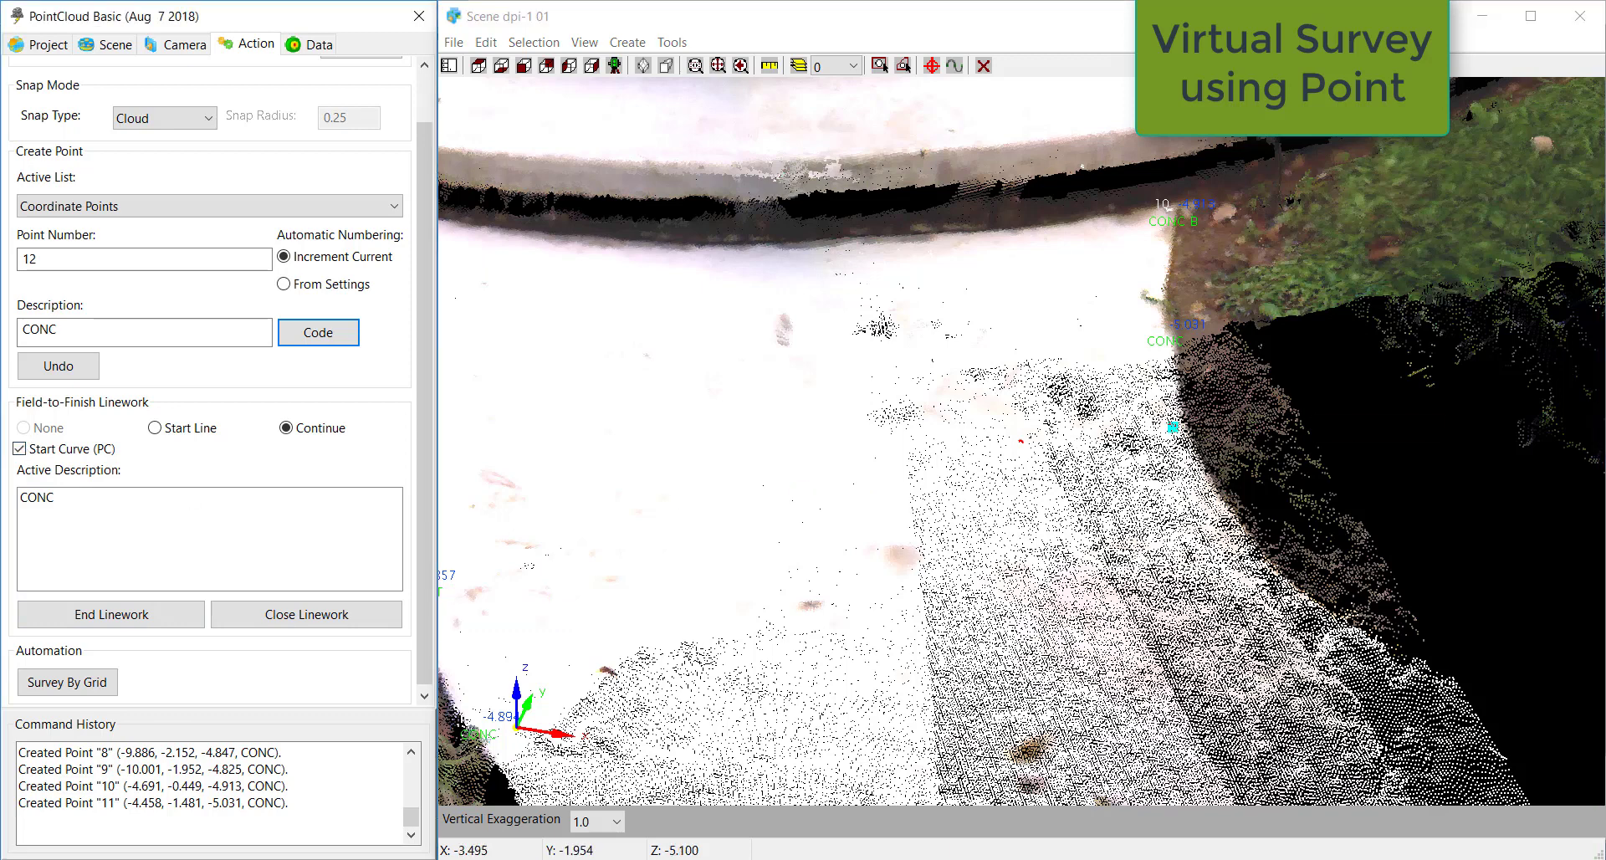
left_click(1167, 370)
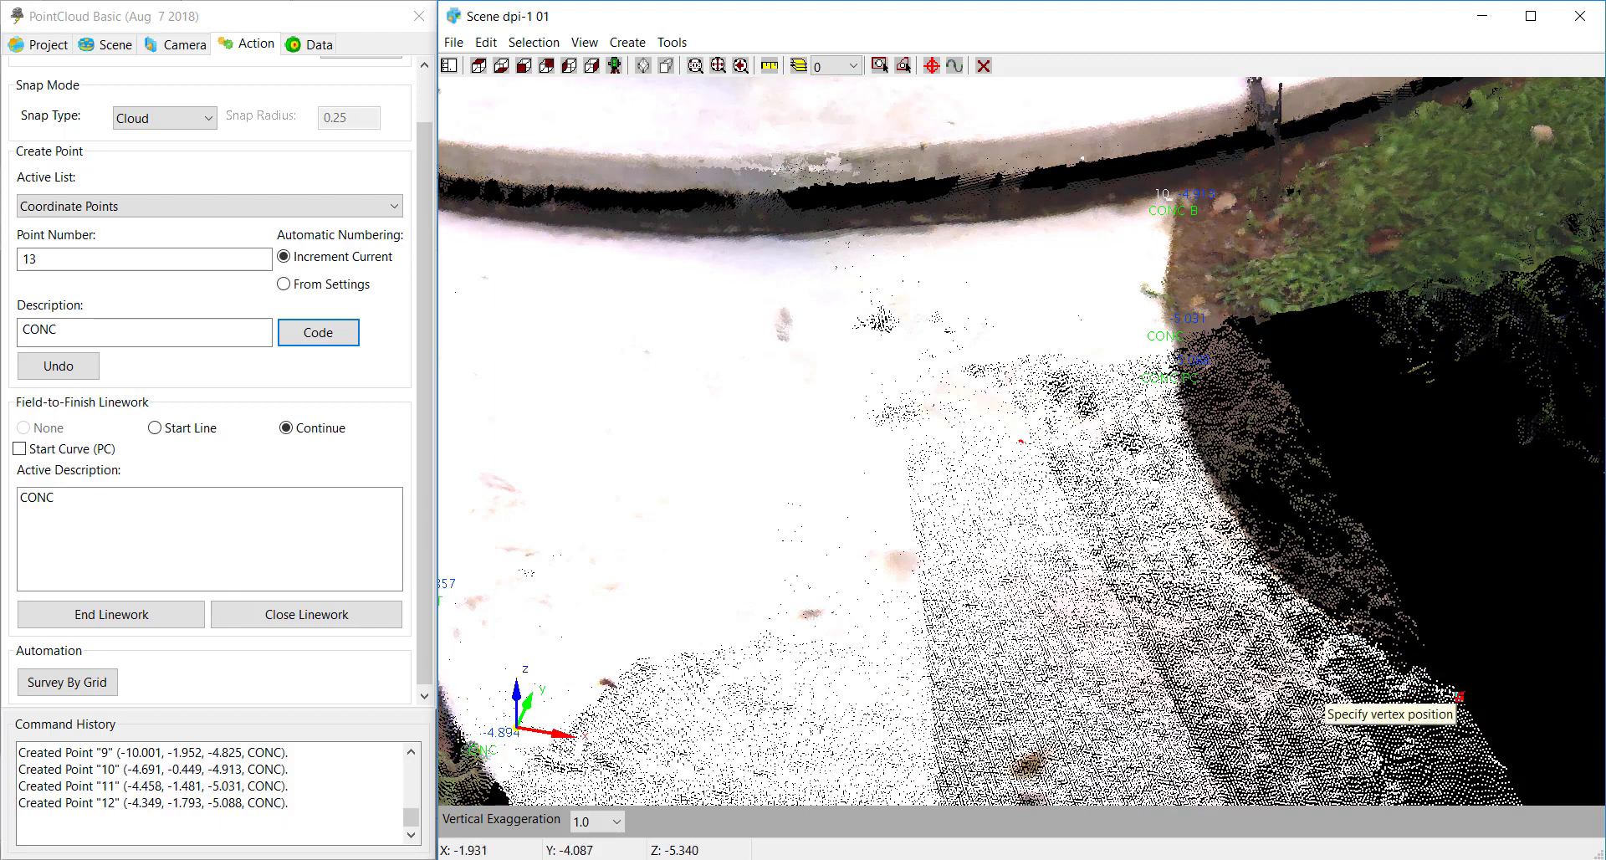
- Undo the curve point placed too far out, add a mid-curve point and an endpoint on the walkway edge, and end the linework
left_click(1458, 696)
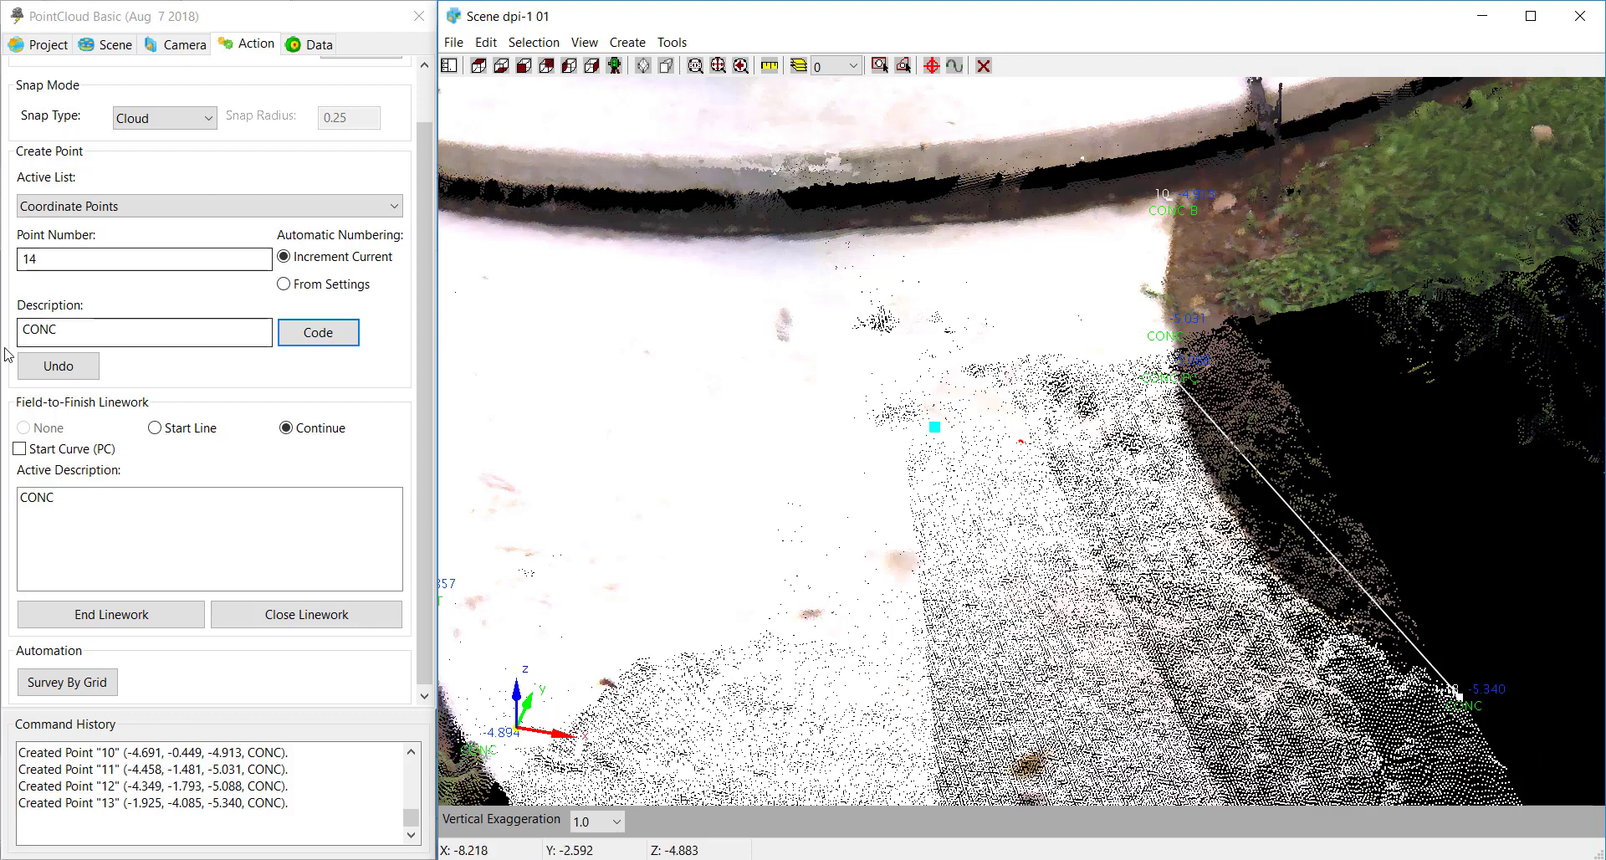
left_click(60, 368)
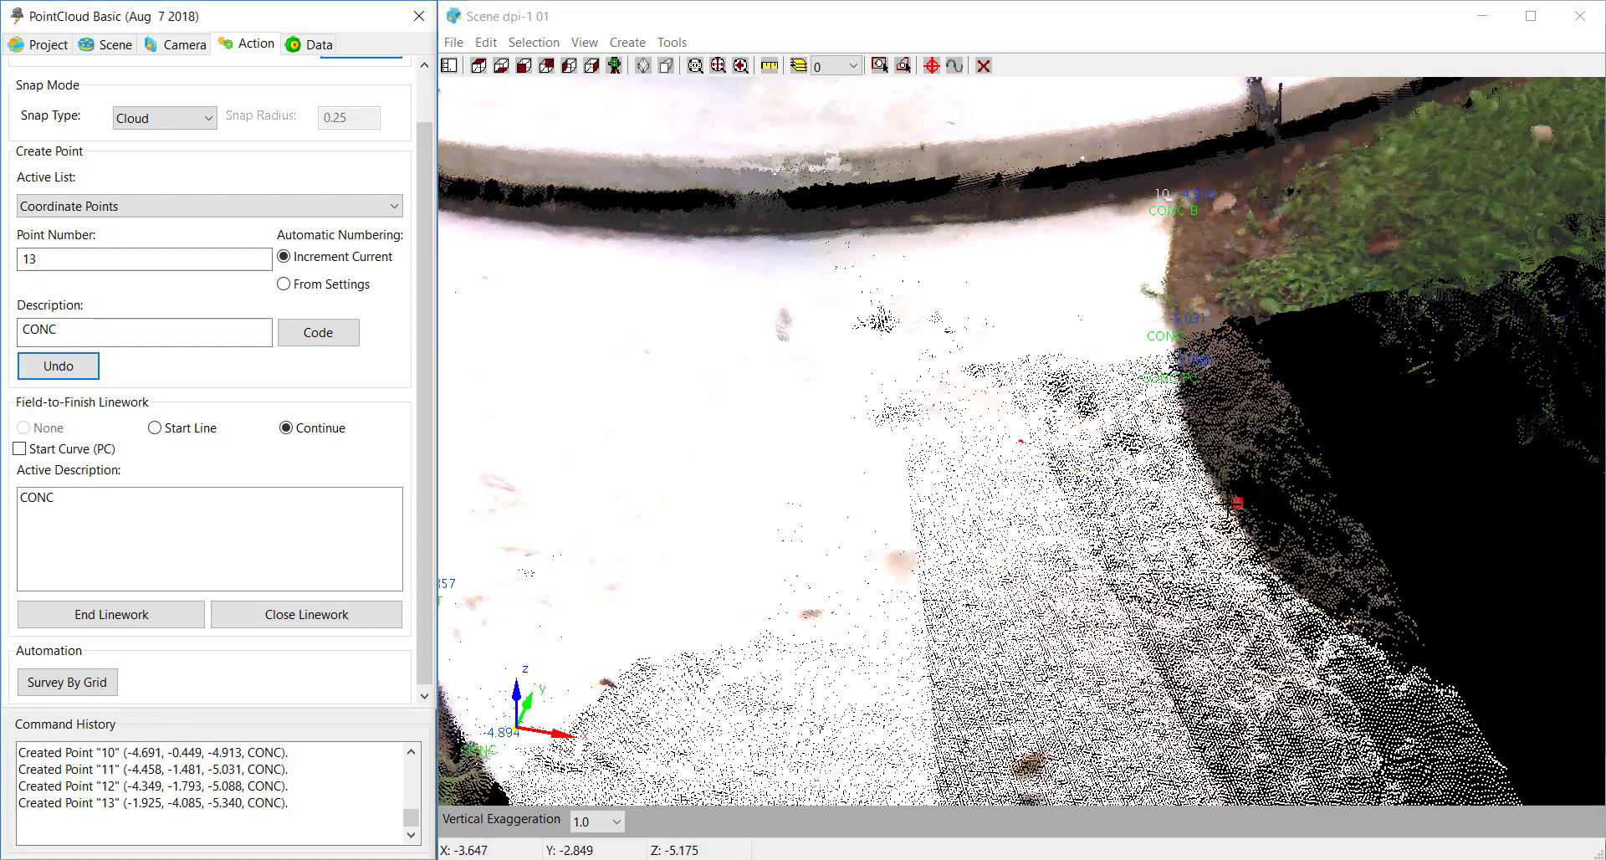
left_click(1223, 505)
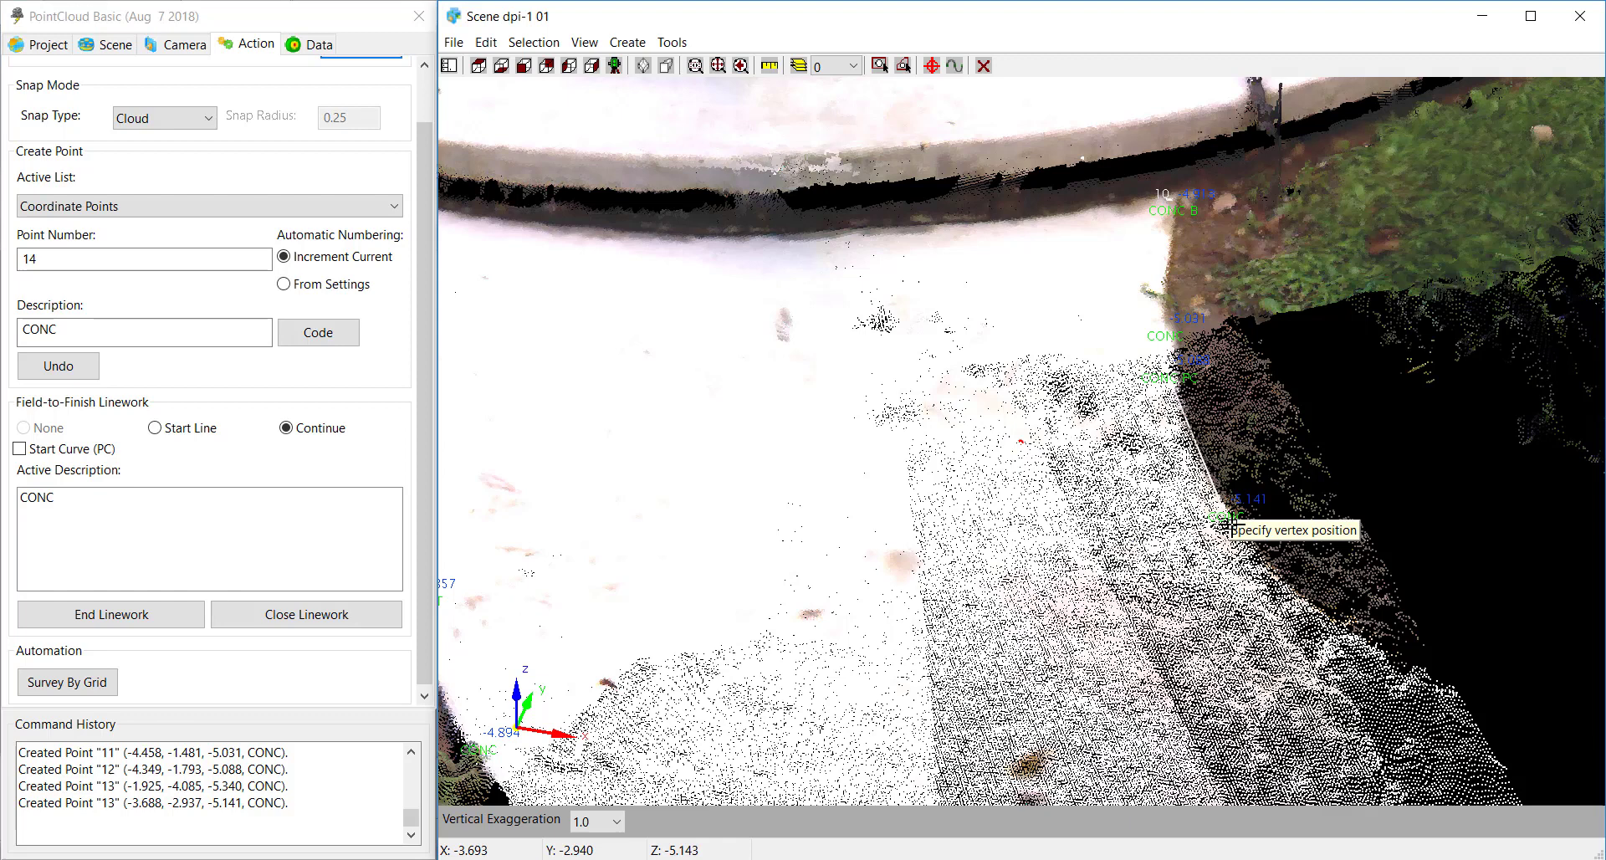
left_click(1454, 693)
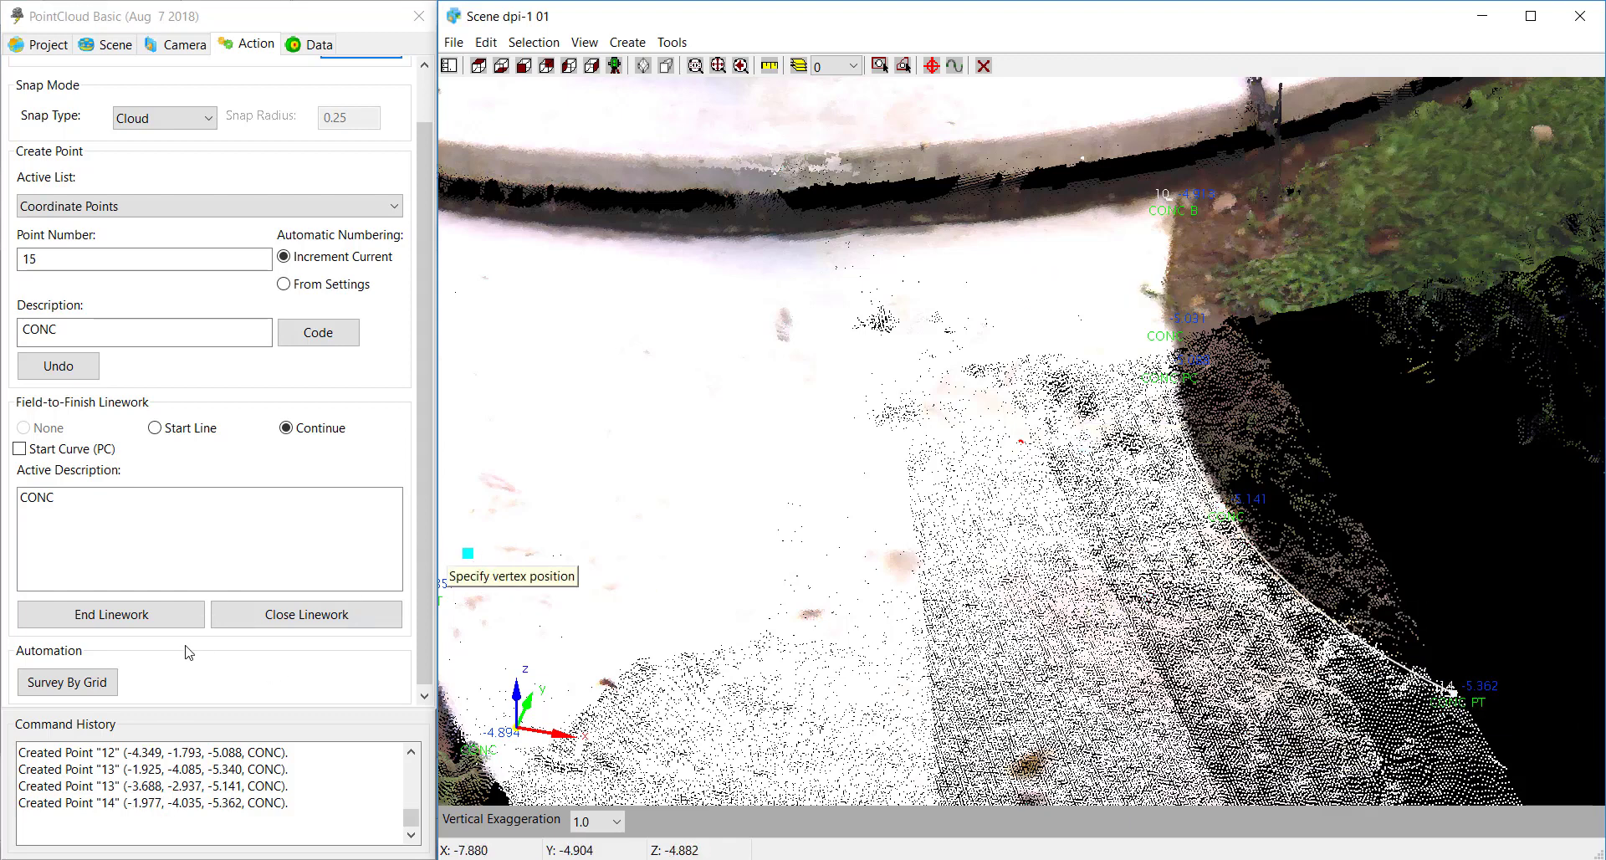
left_click(111, 614)
- Start a CONC line on the bottom step's front edge at the handrail-side wall, with the second point starting a curve (PC)
scroll(774, 316, "down", 5)
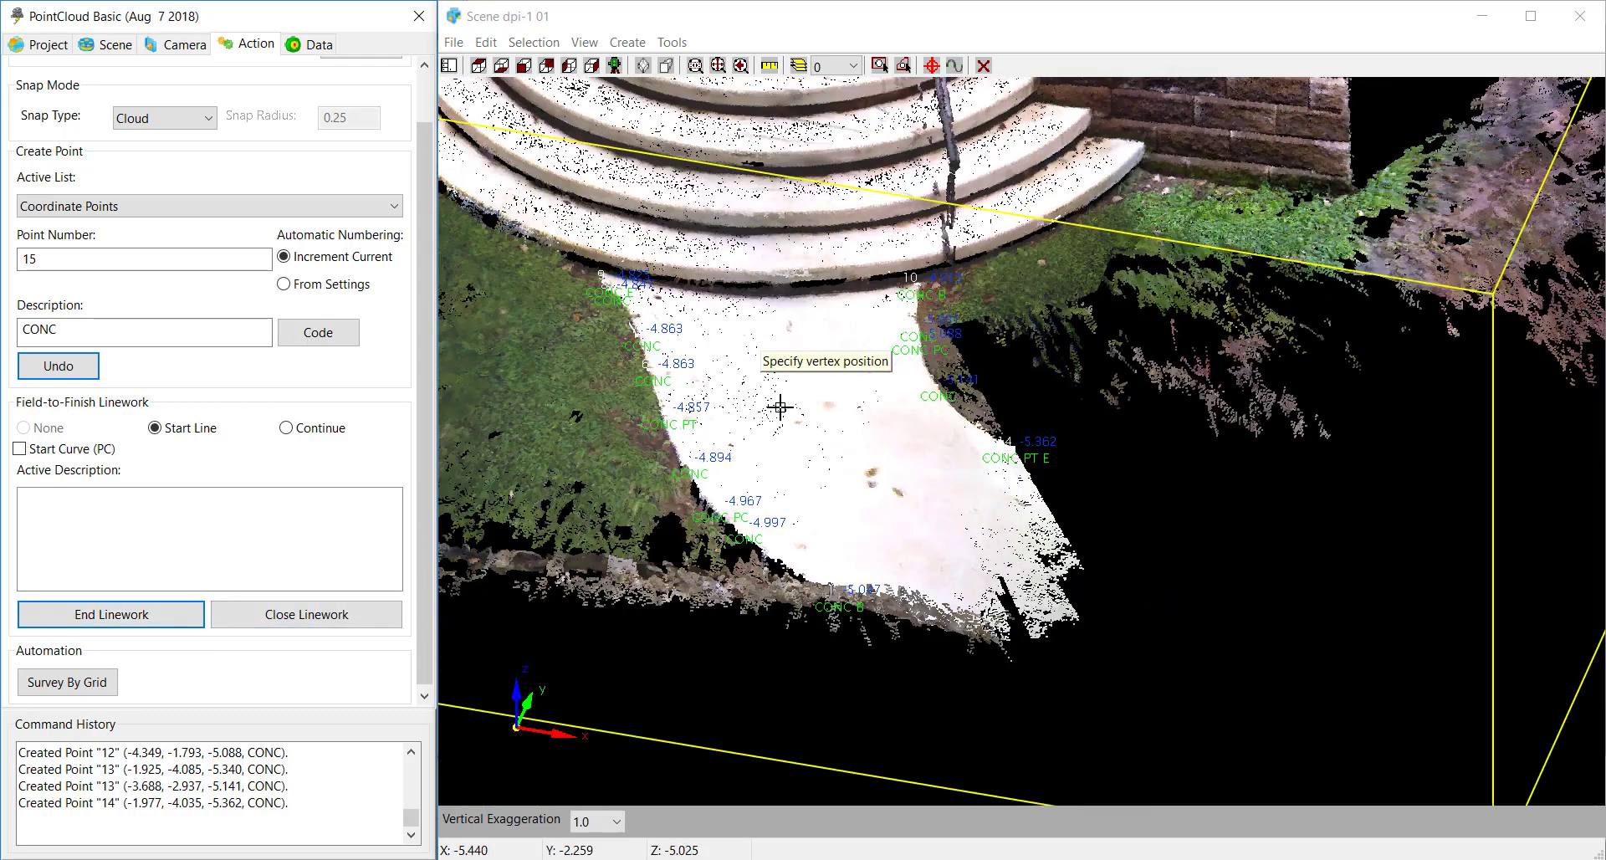
middle_click_drag(846, 515, 846, 757)
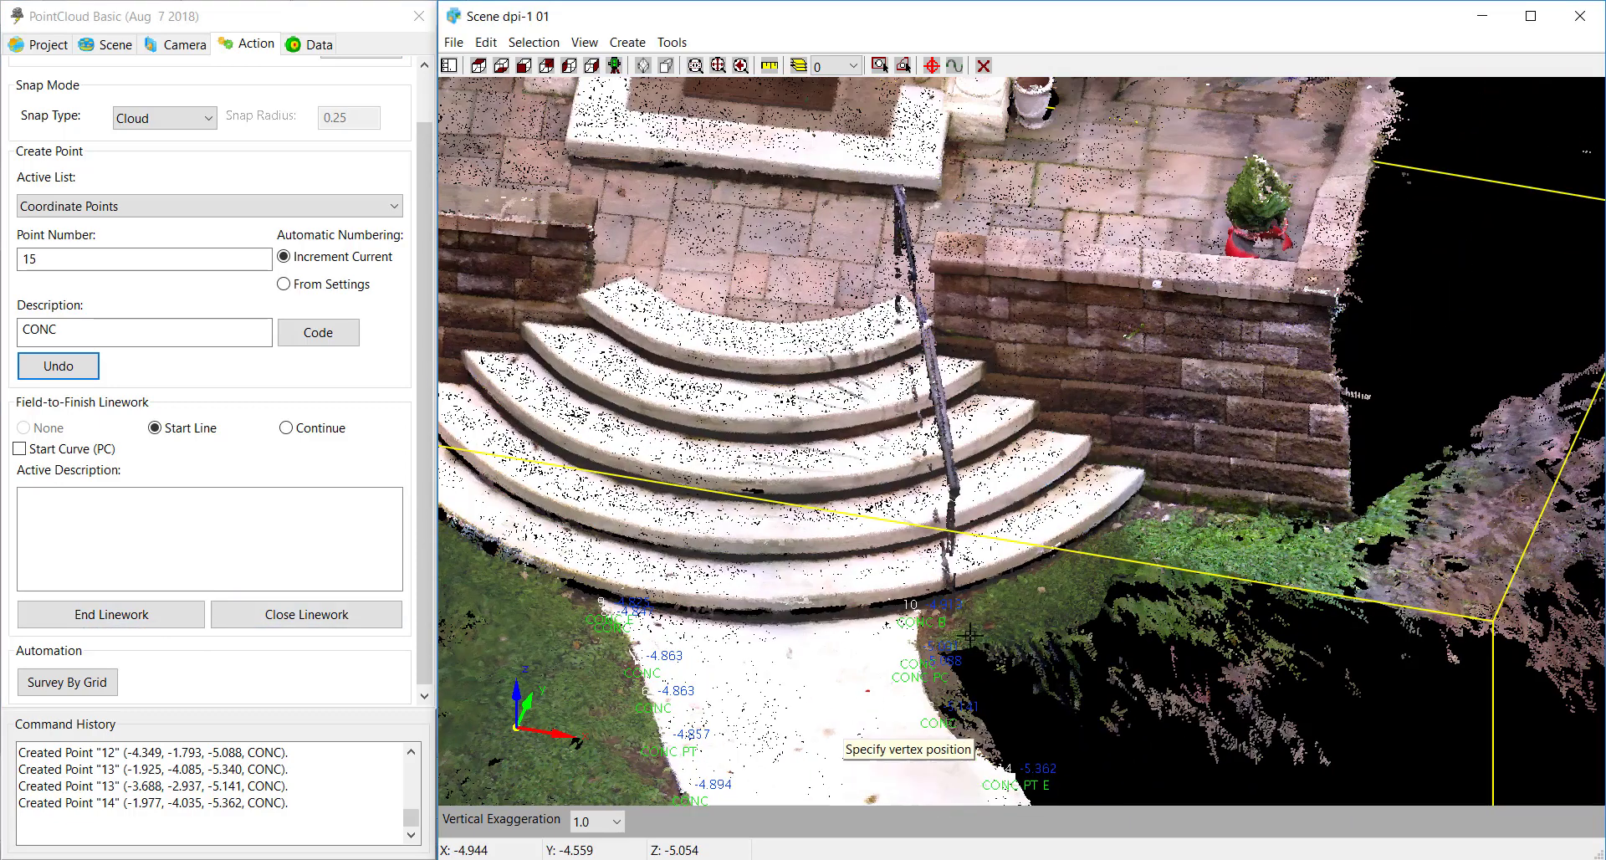
middle_click_drag(695, 663, 864, 705)
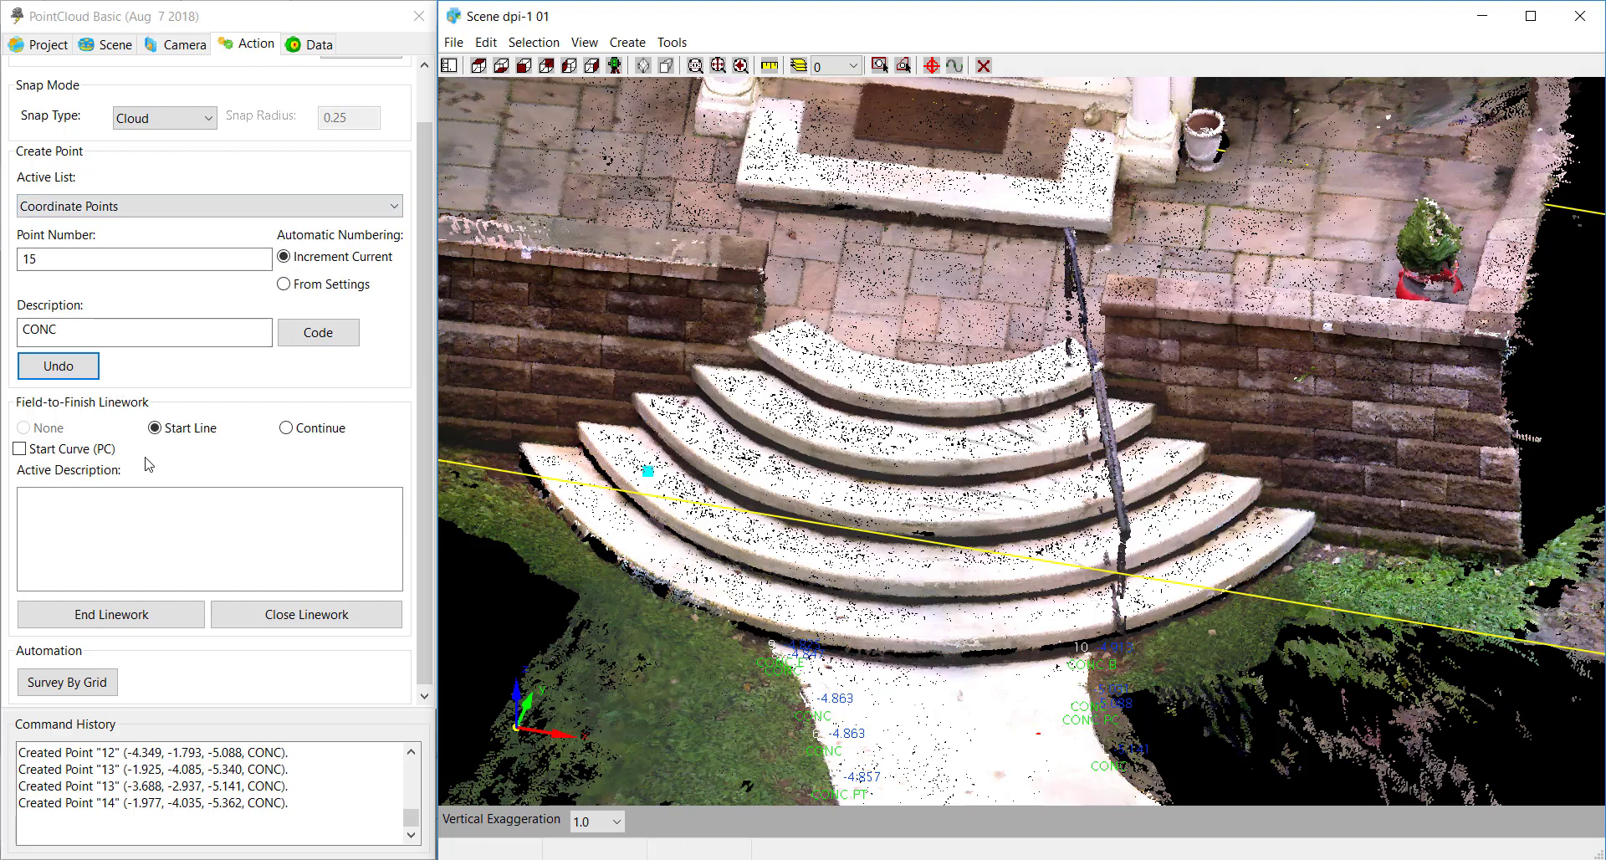
scroll(1299, 512, "up", 5)
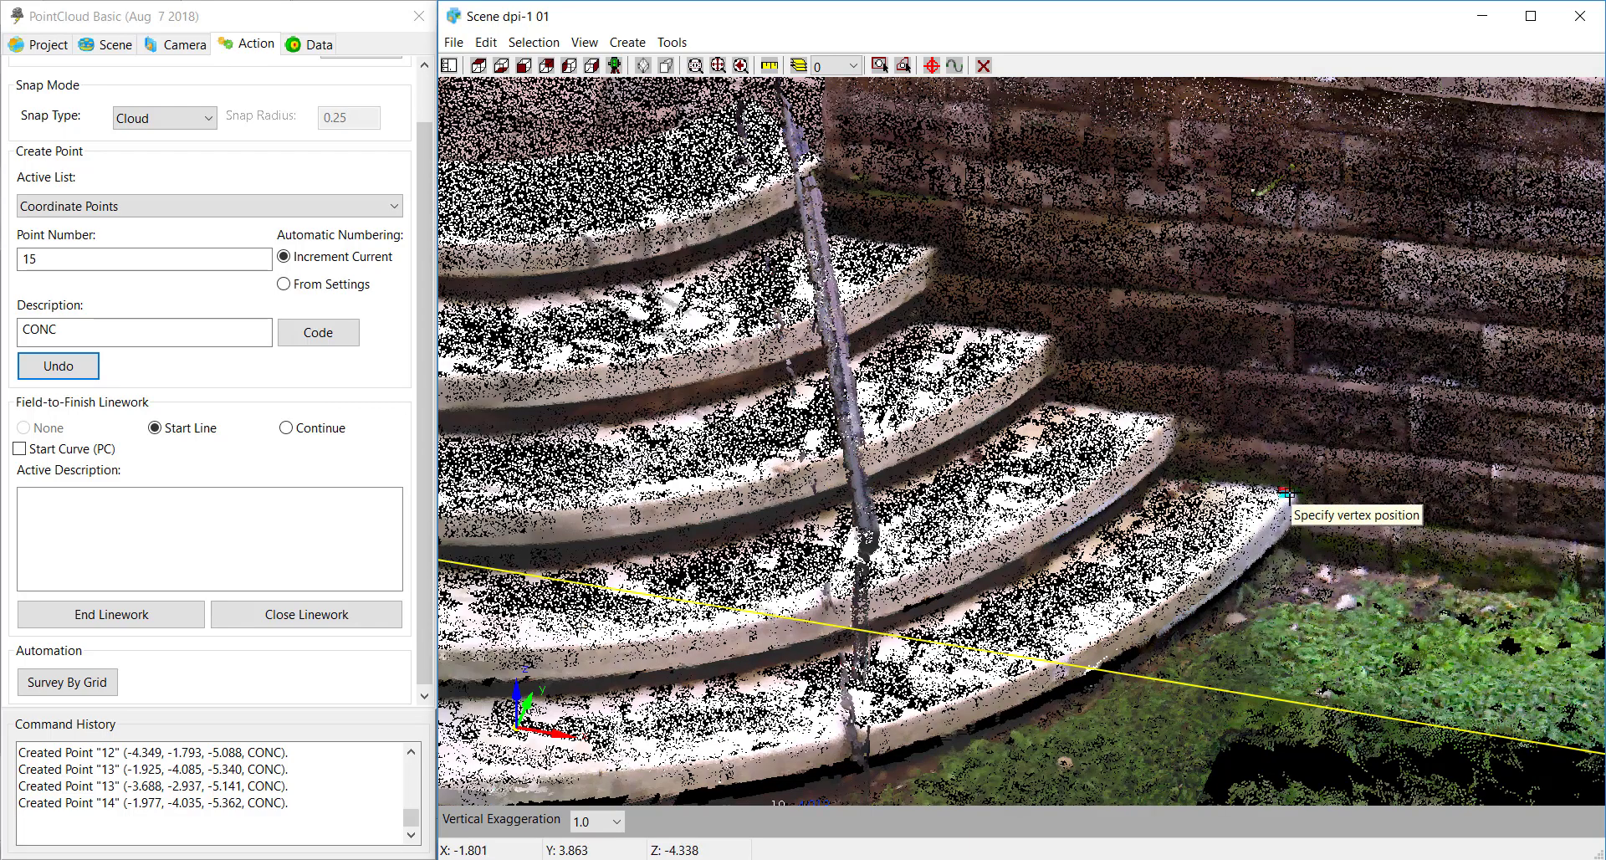
left_click(1291, 497)
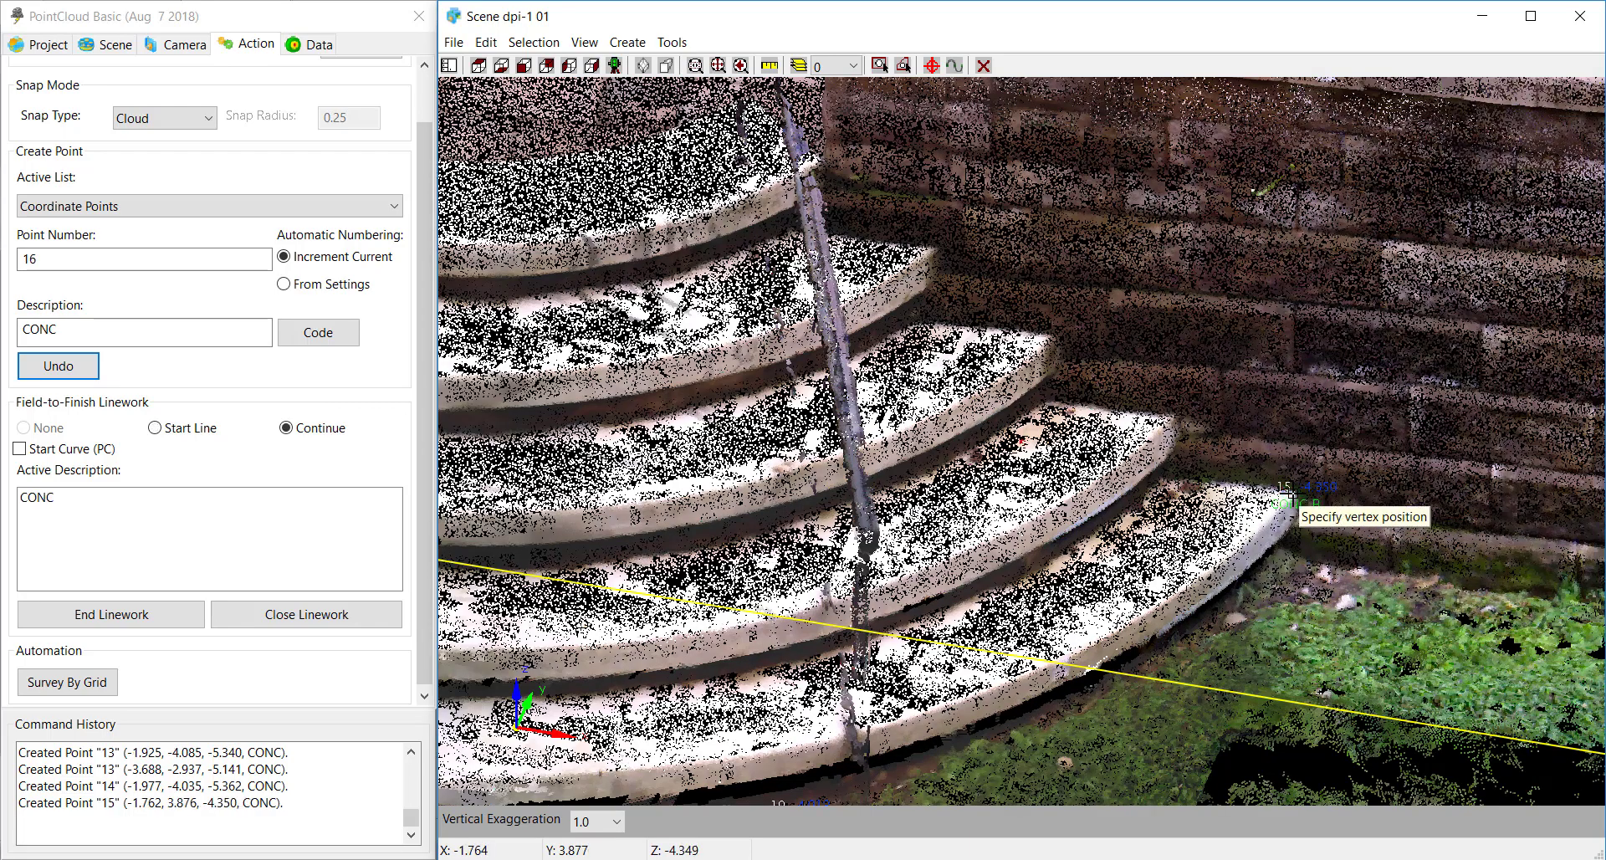
left_click(21, 456)
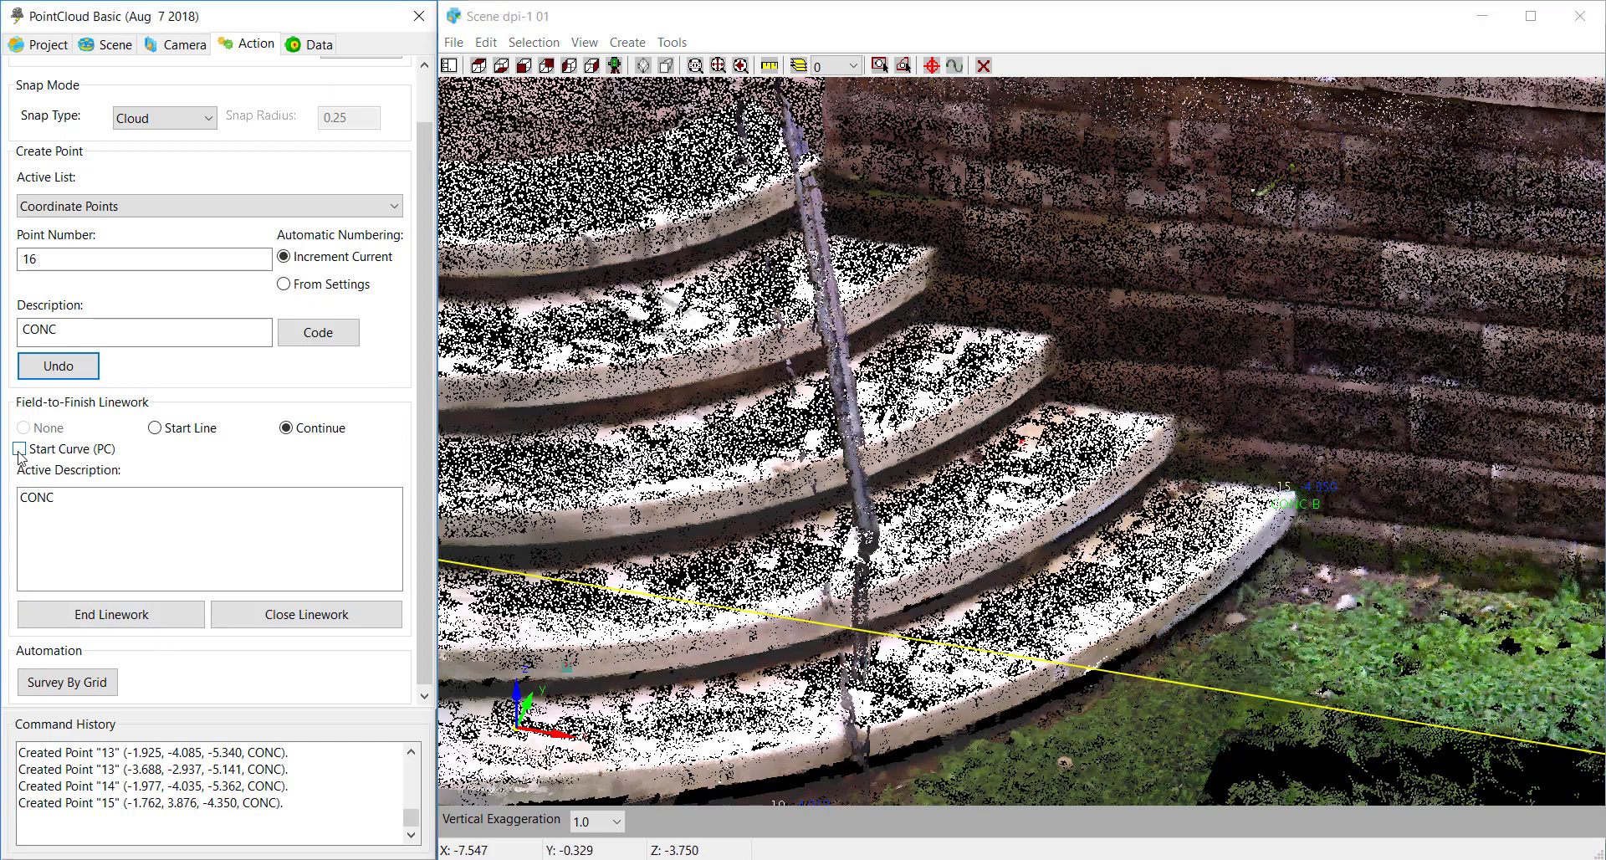
left_click(1258, 530)
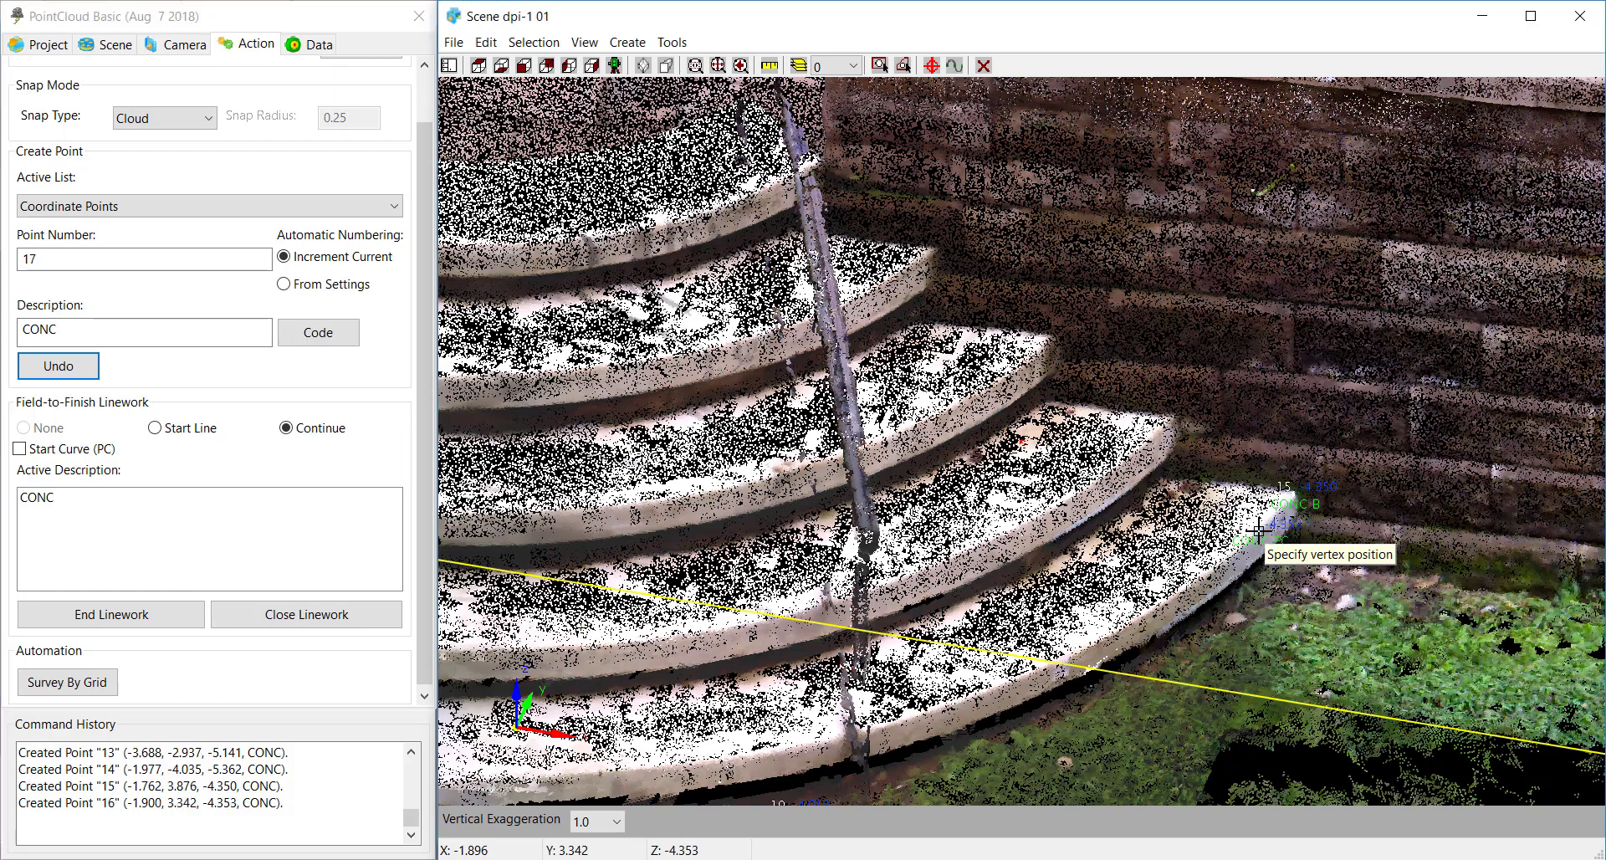
- Complete the bottom step's curve with a middle point and an endpoint at the opposite wall, and end the linework
middle_click_drag(937, 730, 983, 675)
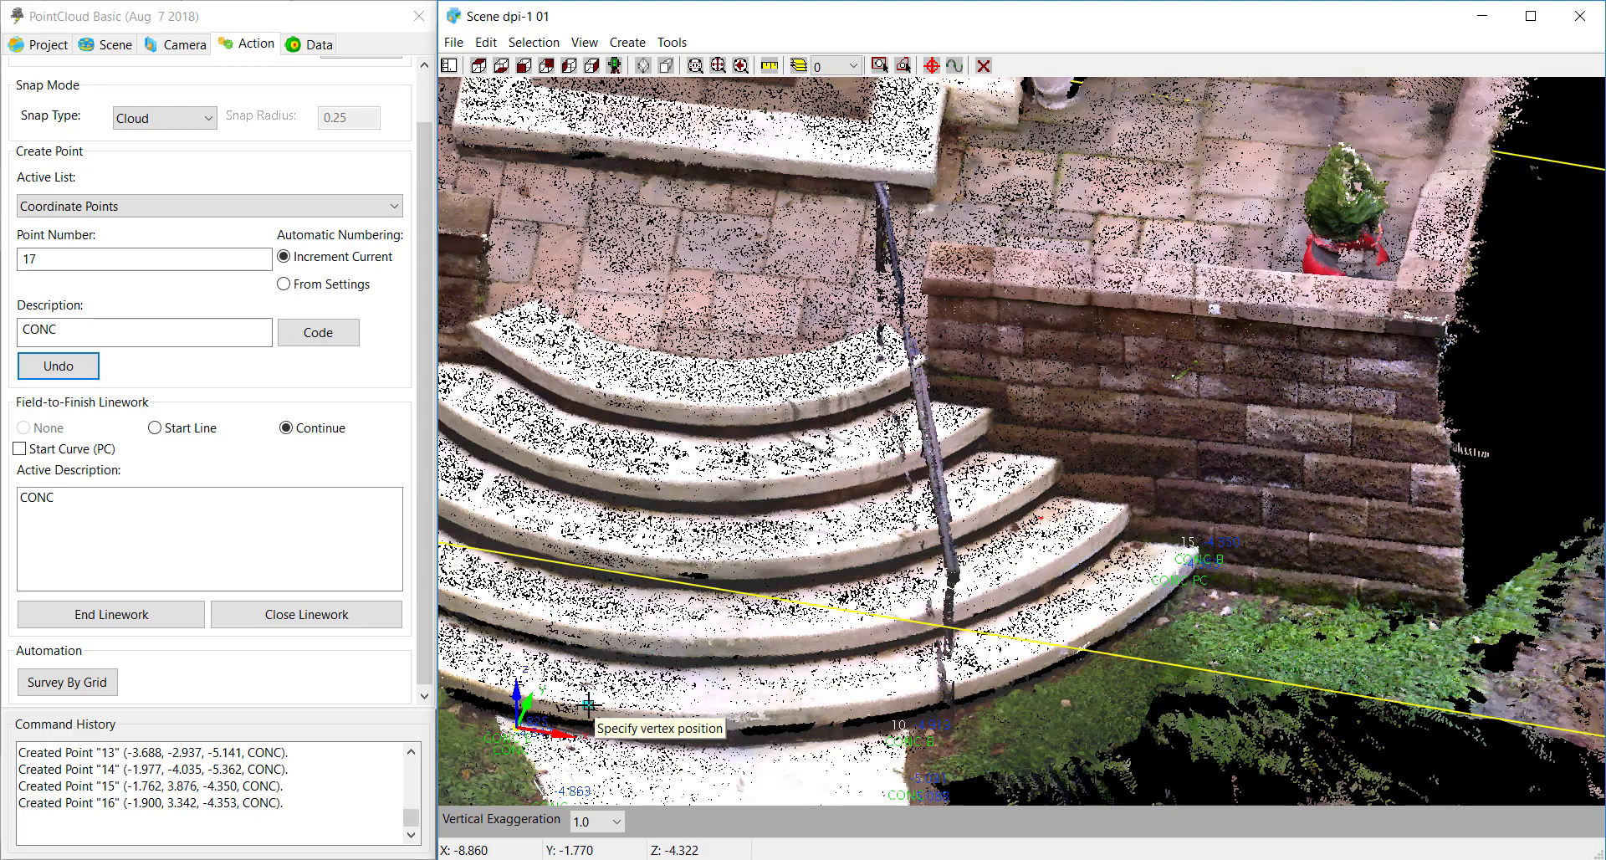
left_click(588, 706)
middle_click_drag(589, 720, 1359, 646)
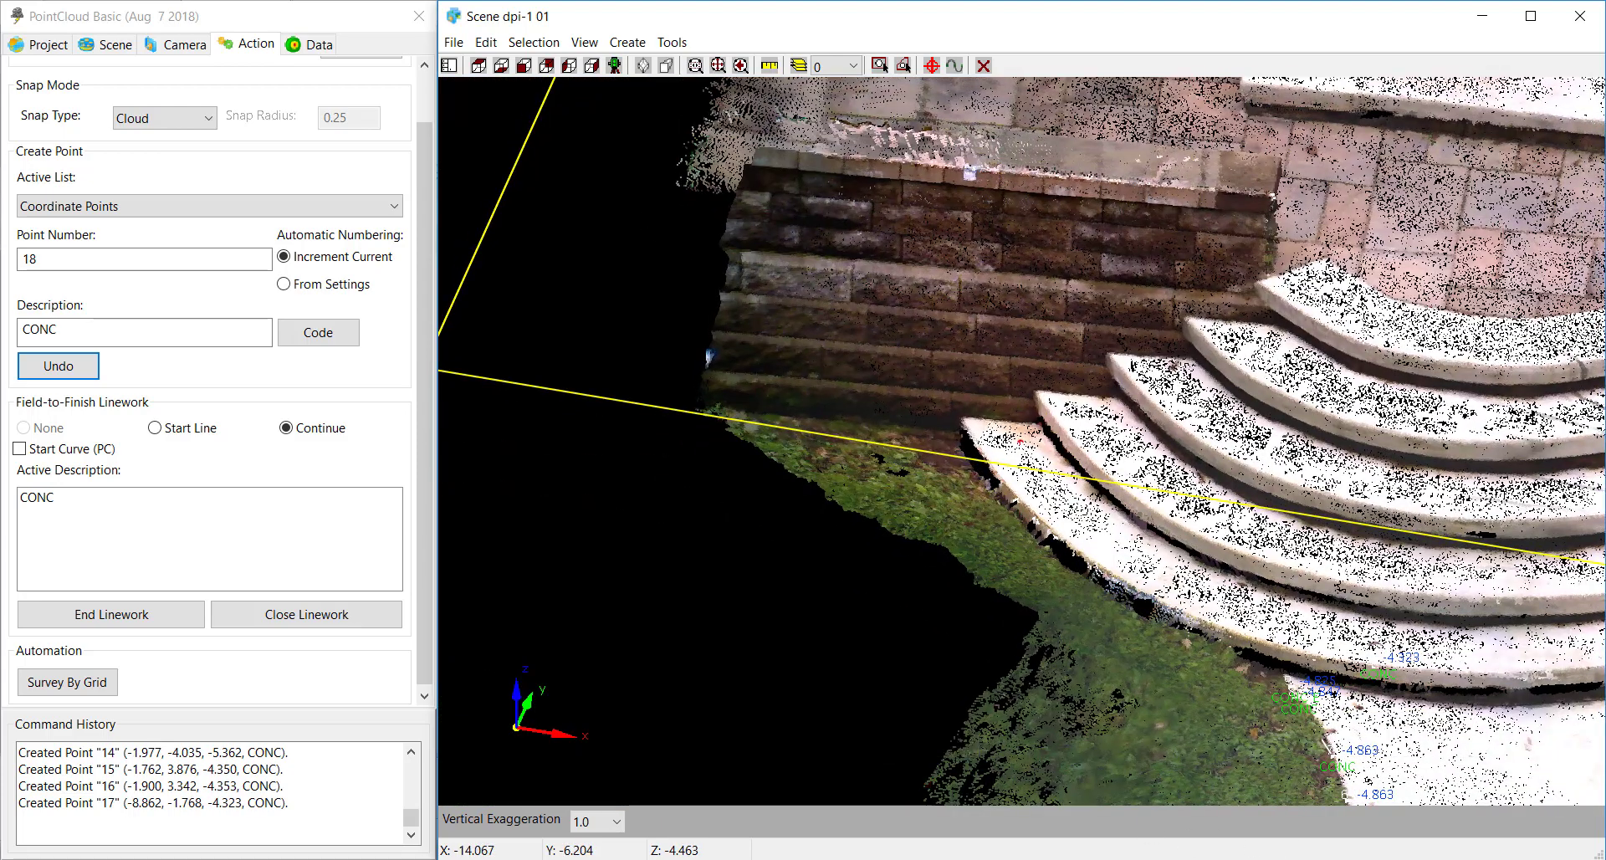
middle_click_drag(915, 704, 987, 500)
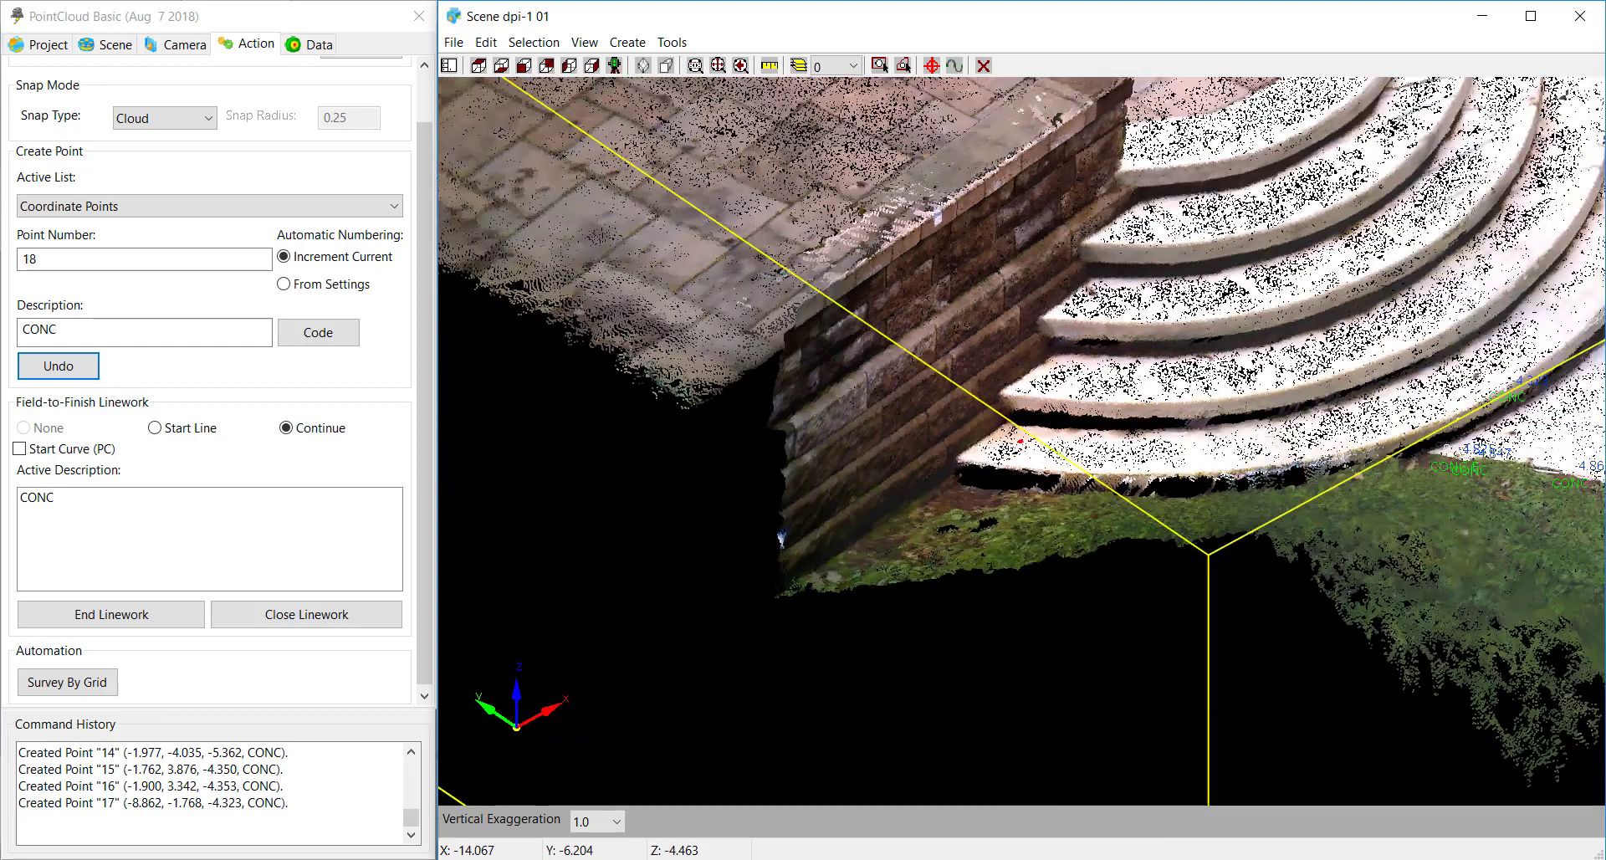
left_click(962, 458)
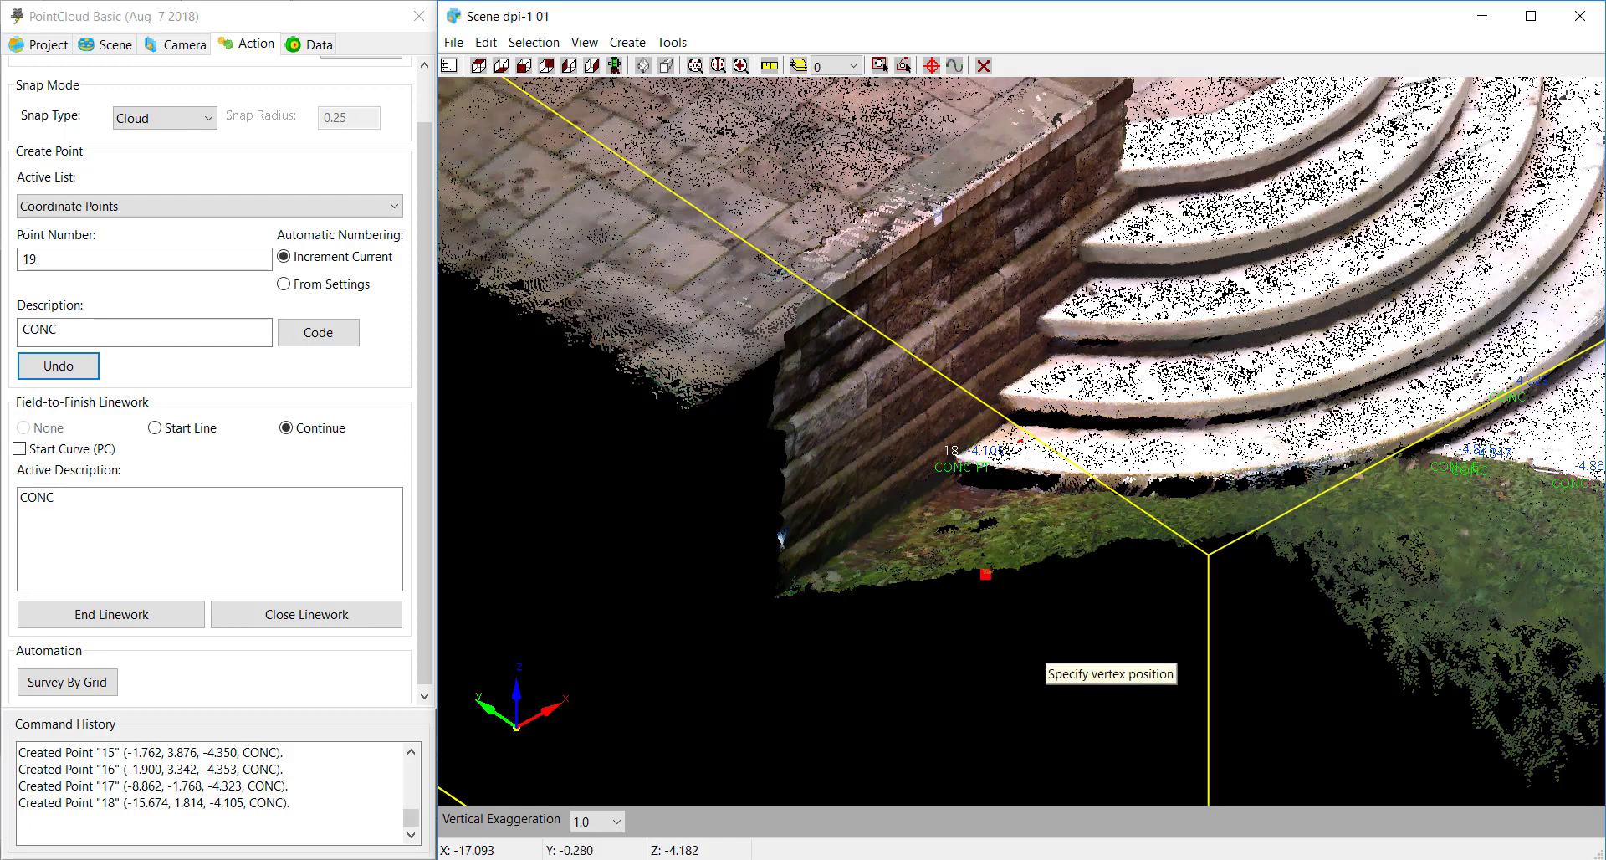
scroll(1040, 651, "down", 3)
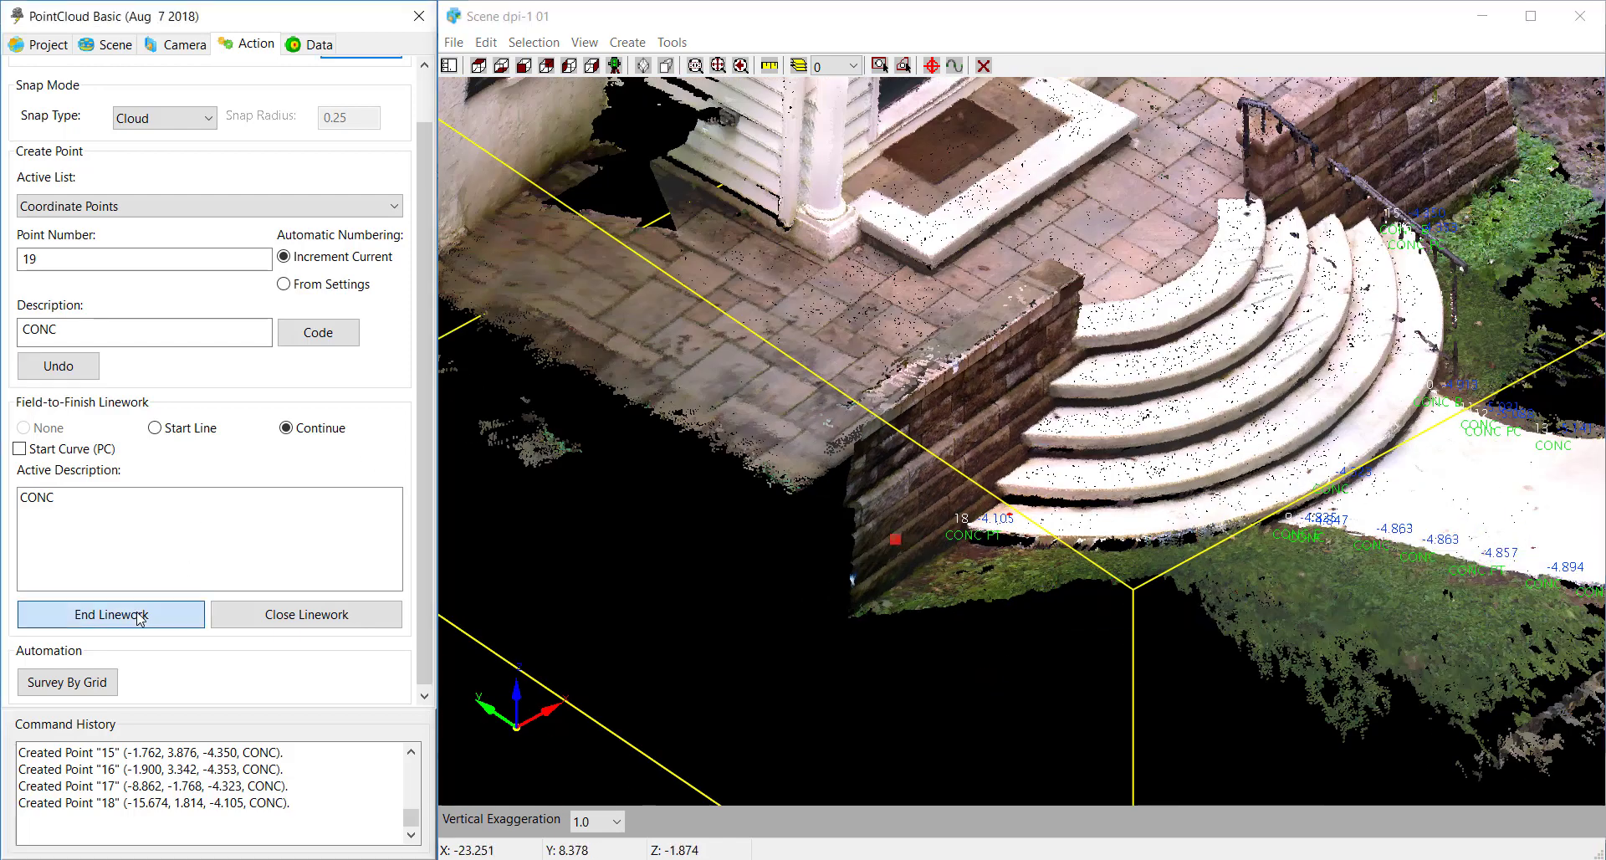
left_click(111, 615)
- Survey the second step's front edge as a CONC curve from the wall opposite the handrail through a middle point to the handrail-side wall, ending the linework
scroll(1056, 488, "up", 3)
scroll(1056, 488, "up", 2)
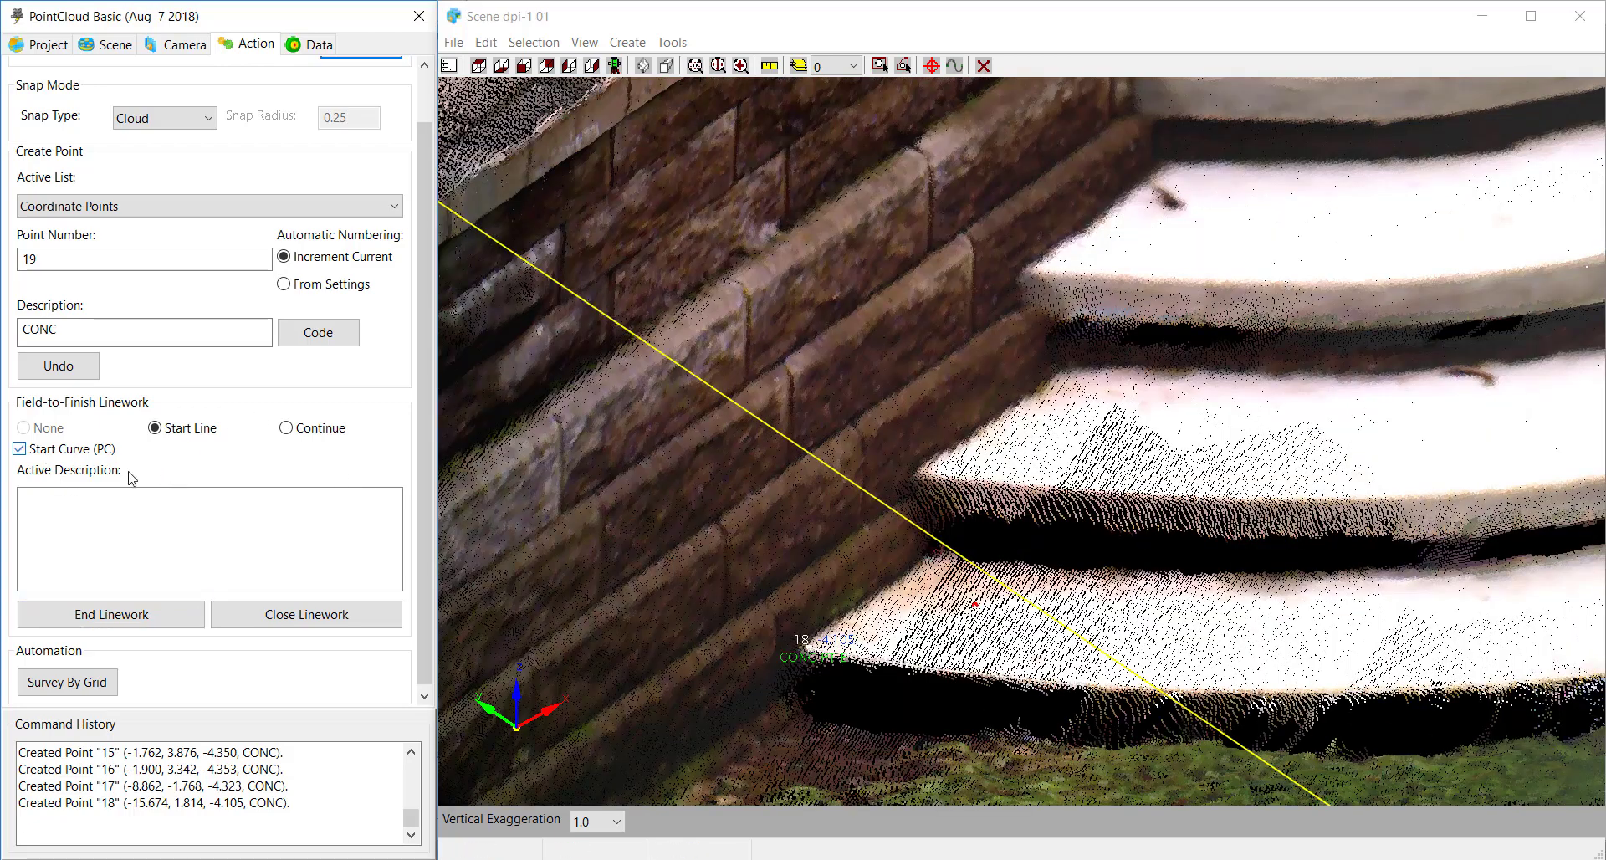
left_click(918, 474)
scroll(615, 442, "down", 3)
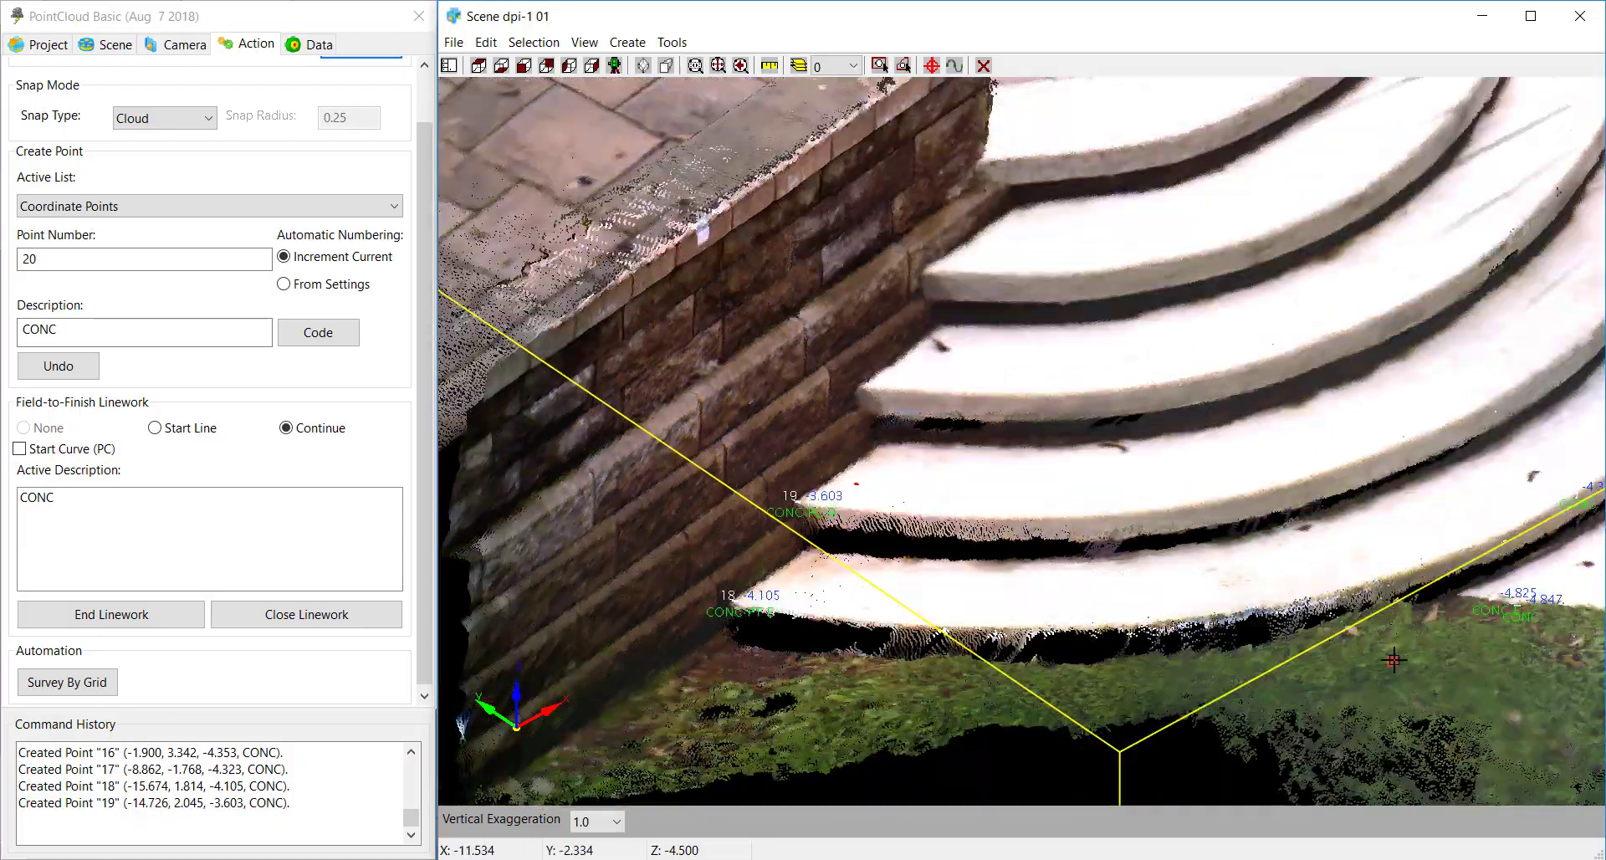
middle_click_drag(1394, 660, 1228, 525)
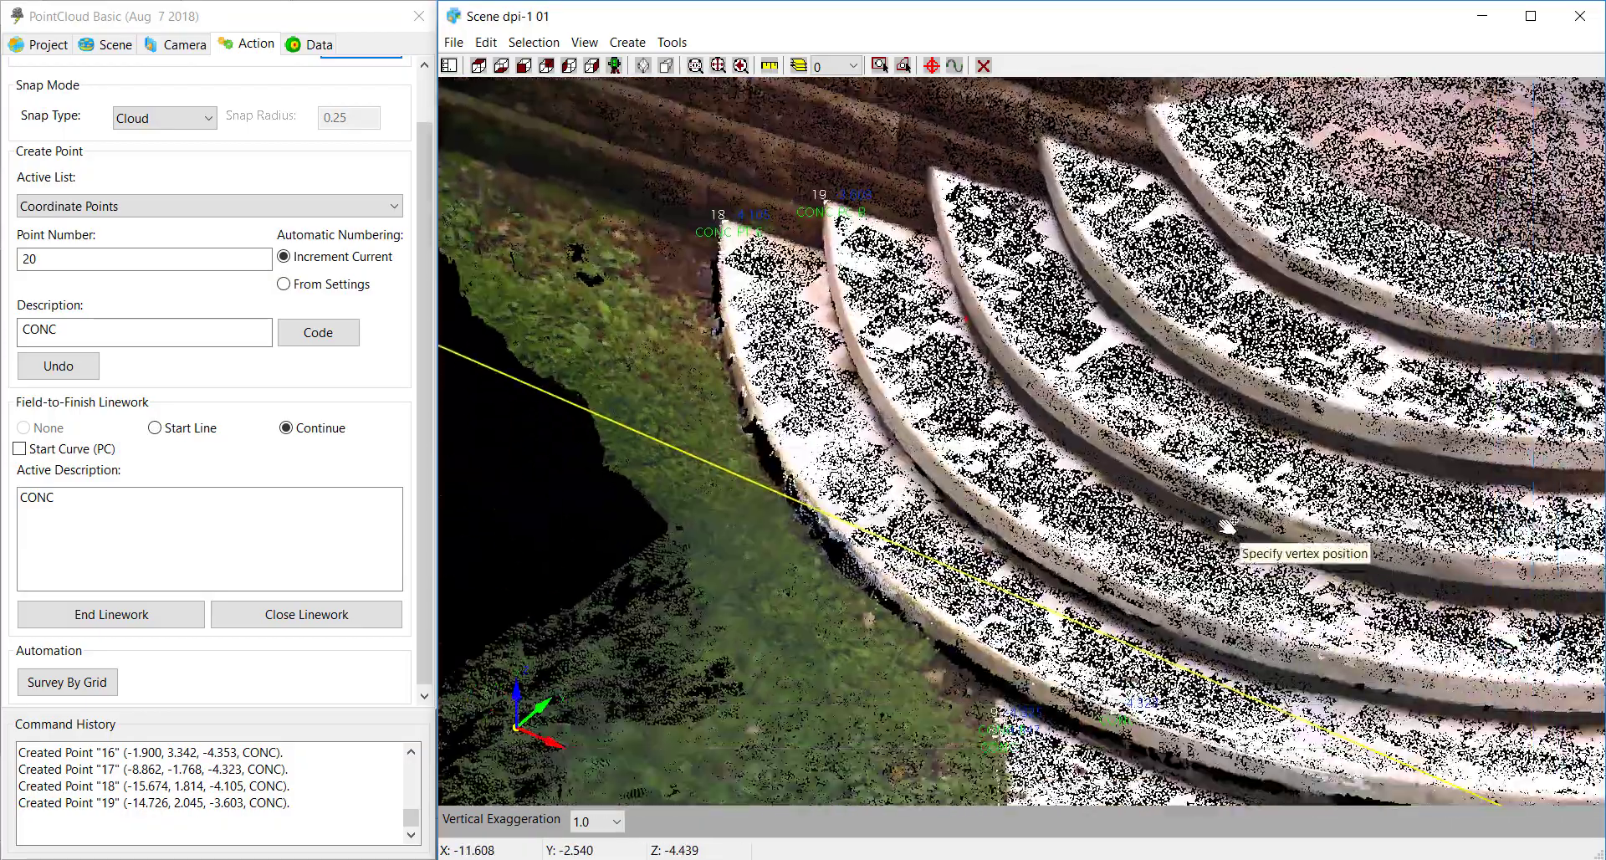
left_click(1116, 572)
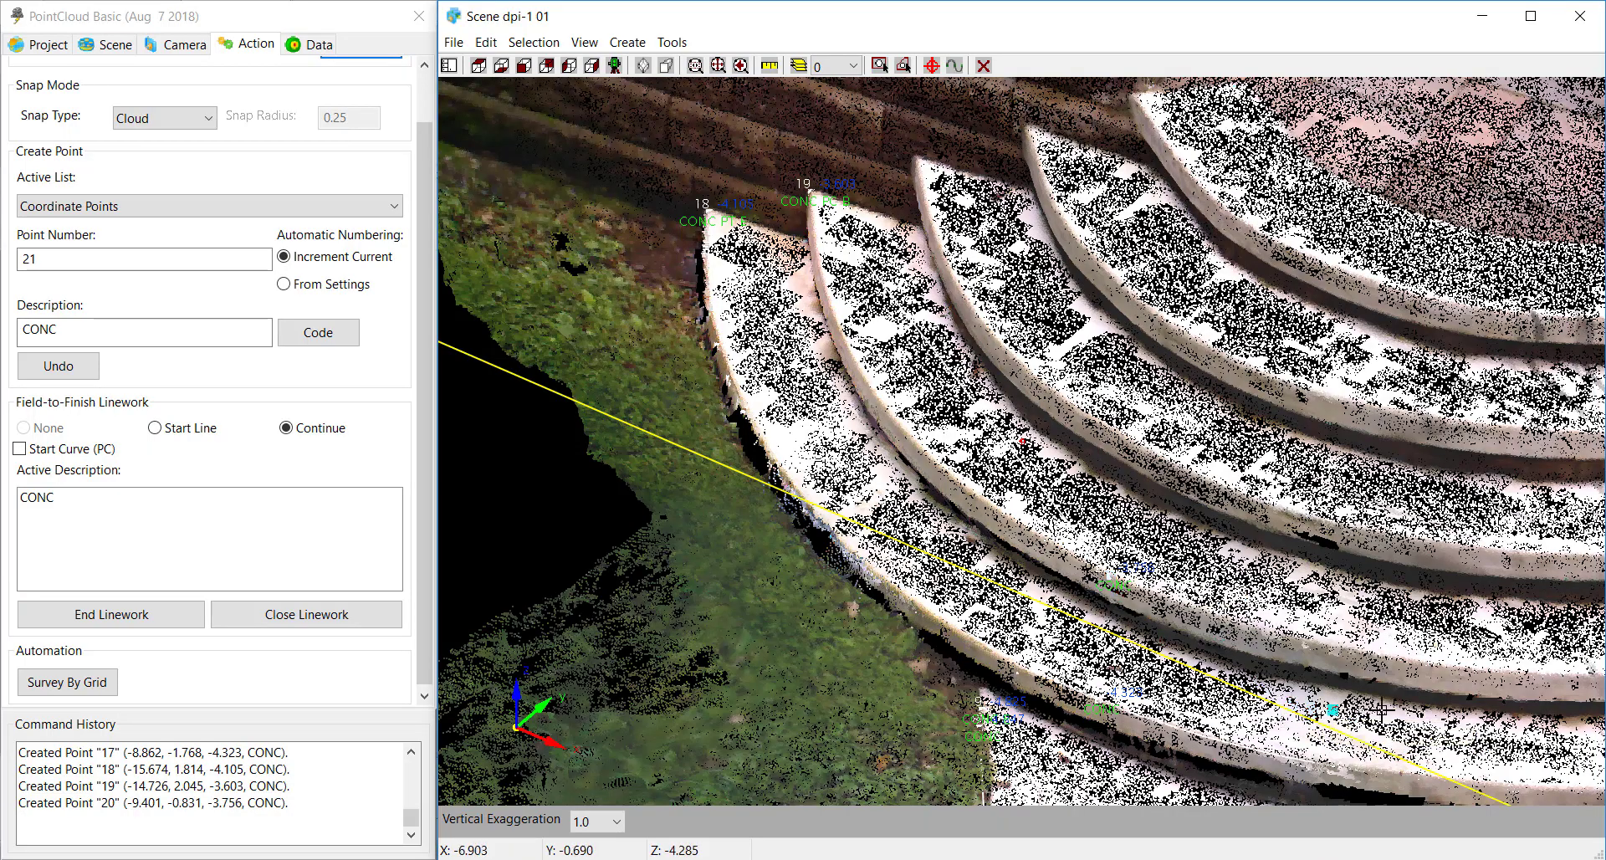
middle_click_drag(1473, 753, 1414, 636)
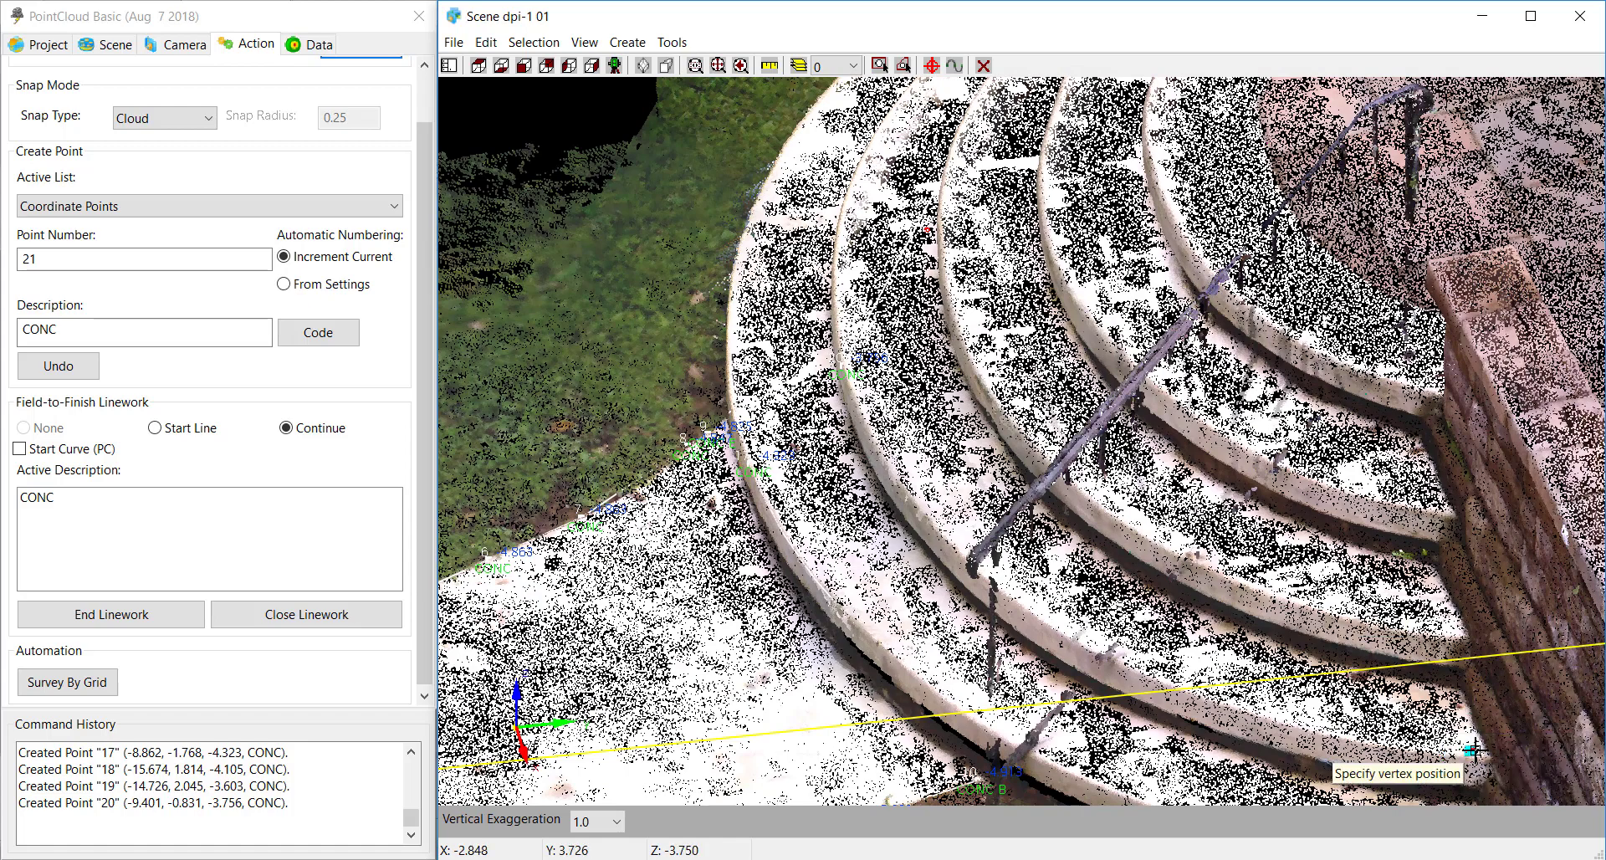
left_click(1486, 757)
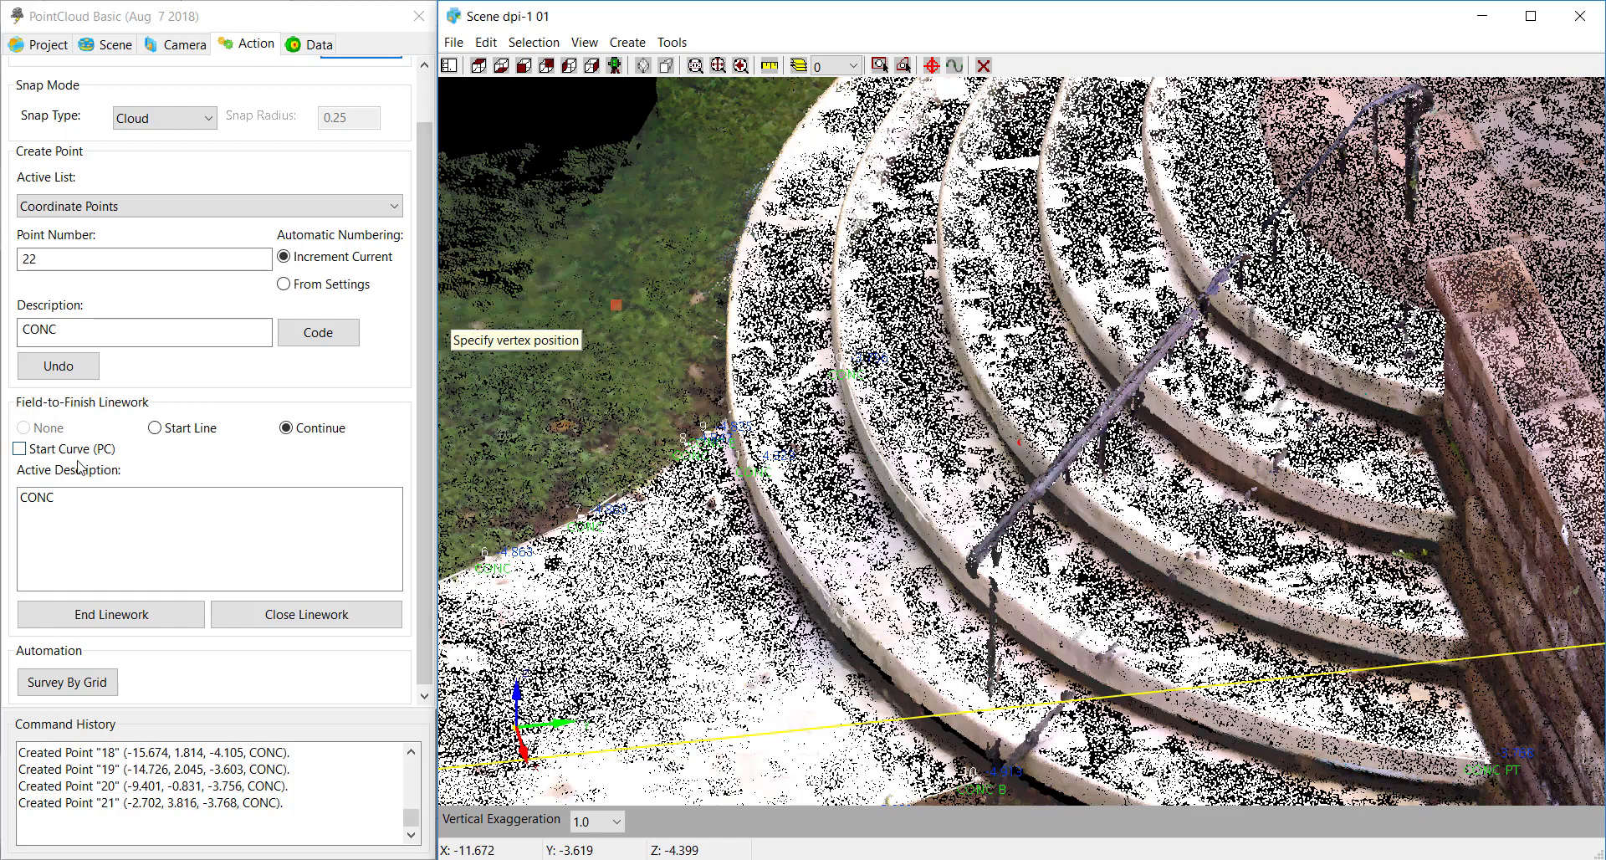
left_click(110, 617)
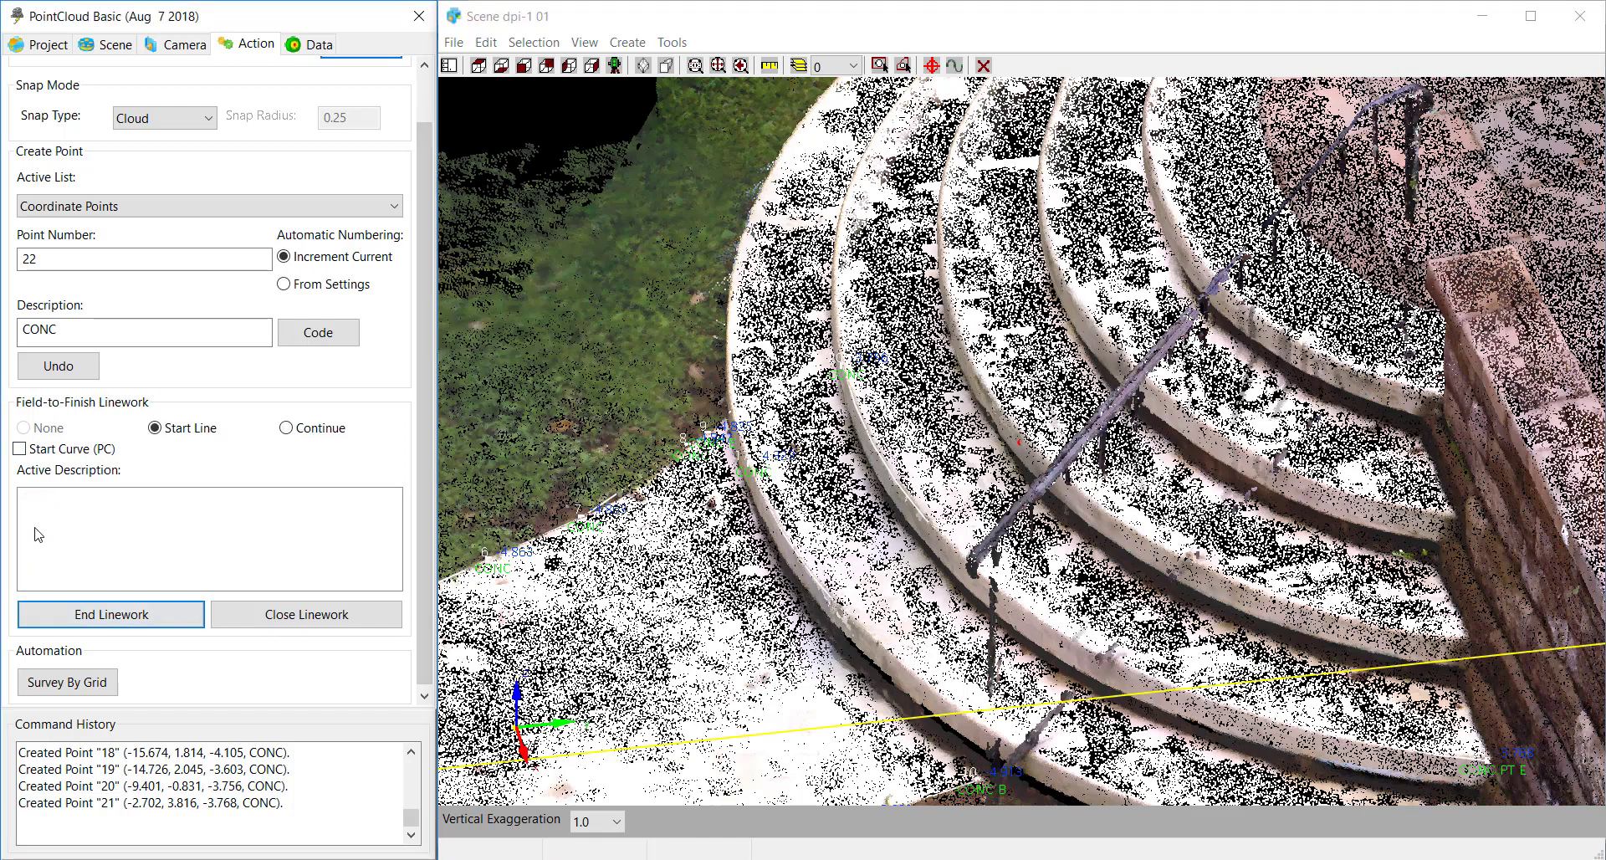
- Start a CONC line with a curve (PC) on the third step's front edge at the handrail-side wall
left_click(20, 449)
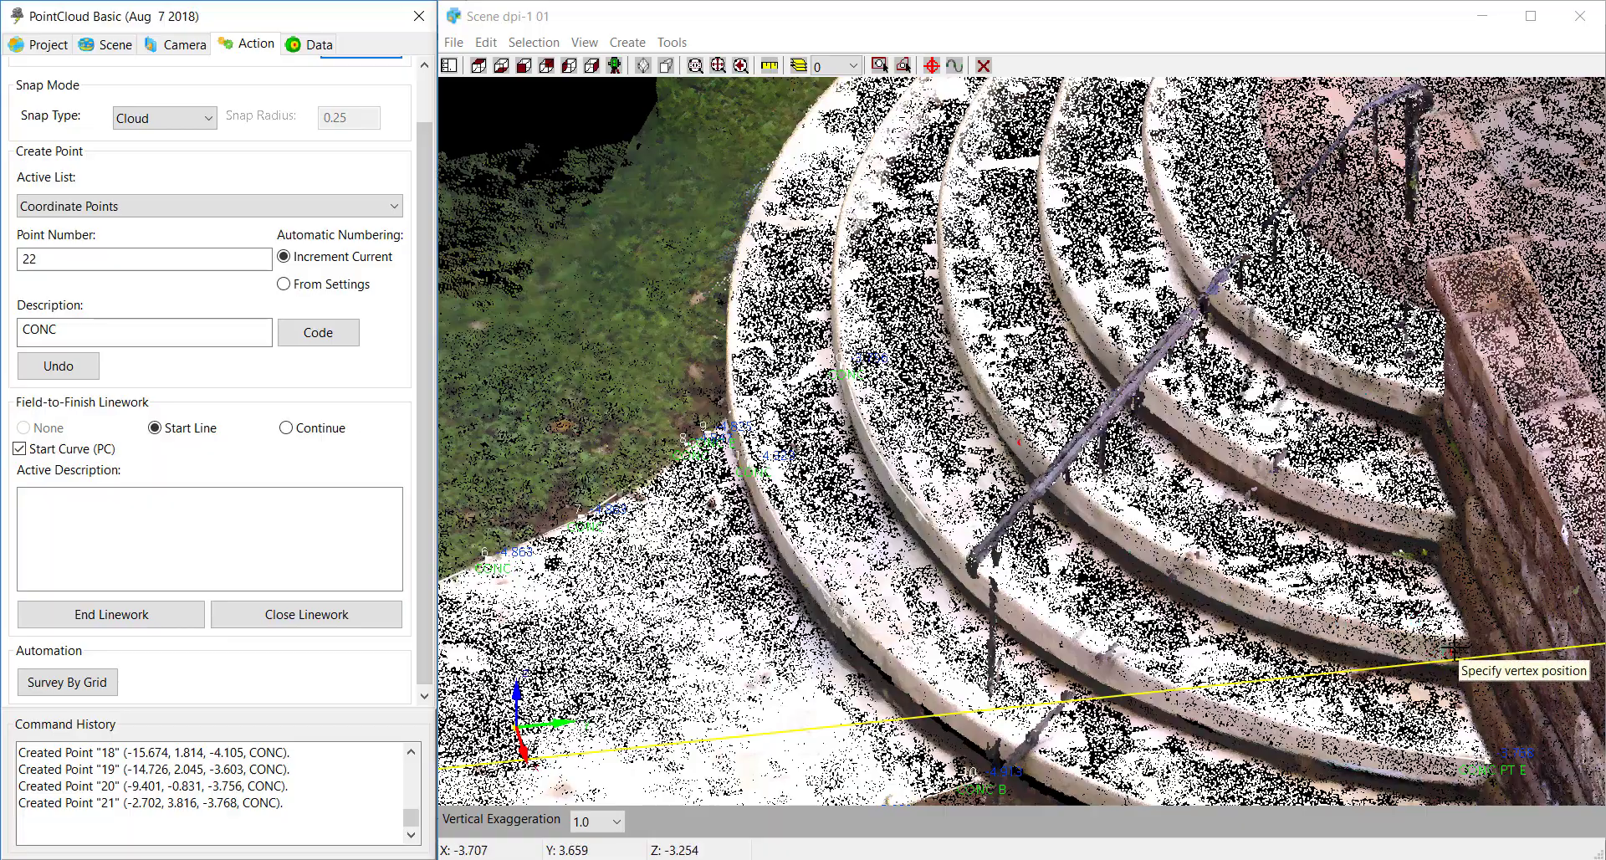
scroll(1323, 644, "up", 3)
scroll(1476, 642, "up", 2)
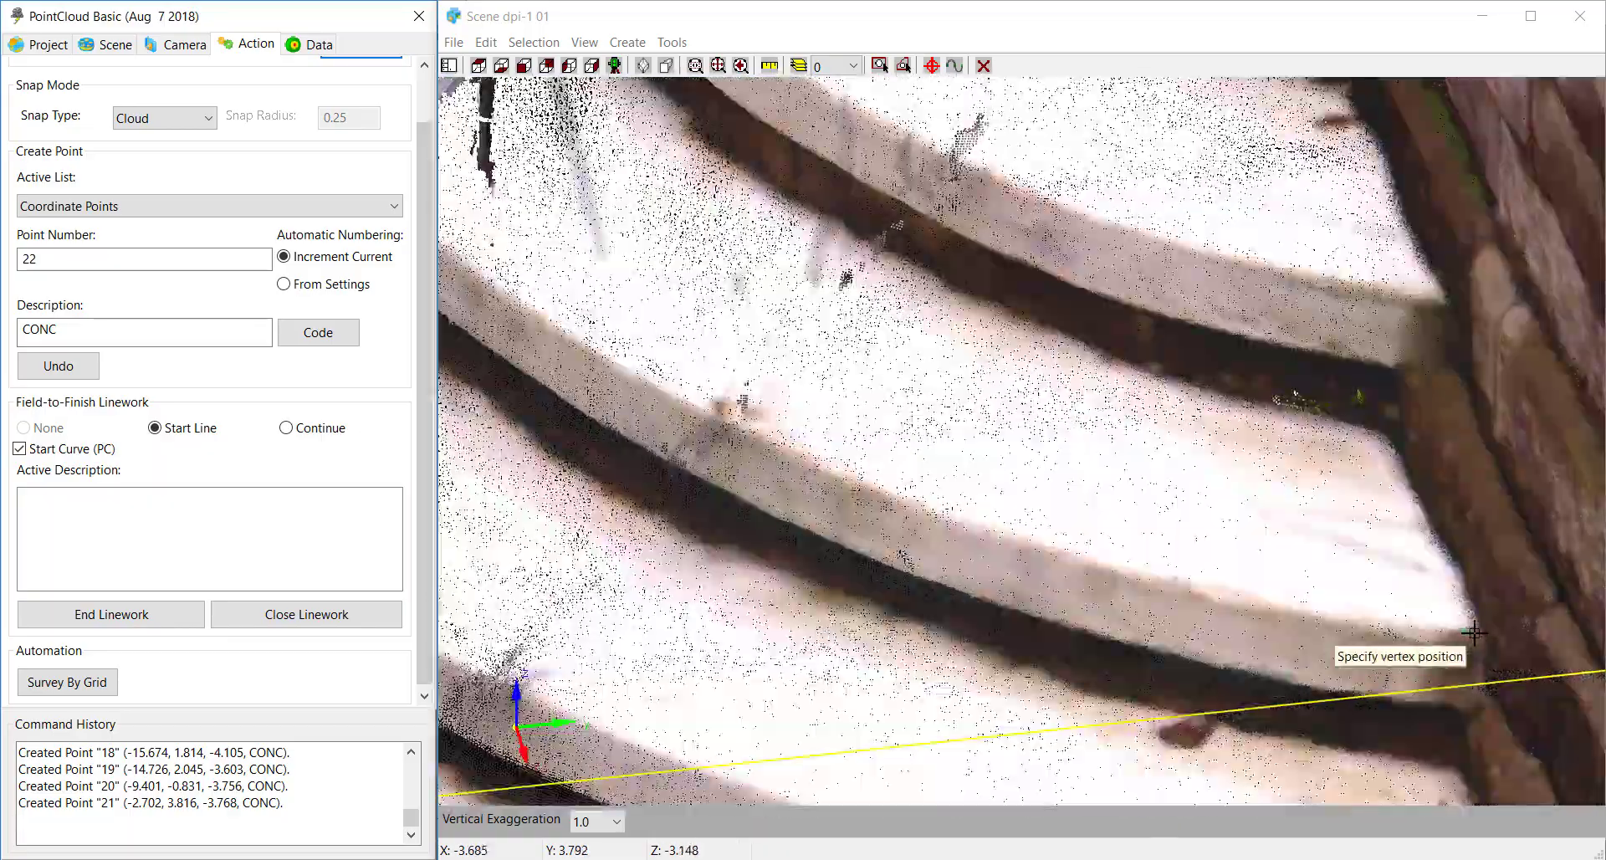
left_click(1476, 633)
- Complete the third step's curve with a middle point and an endpoint at the opposite wall, and end the linework
scroll(1480, 661, "down", 3)
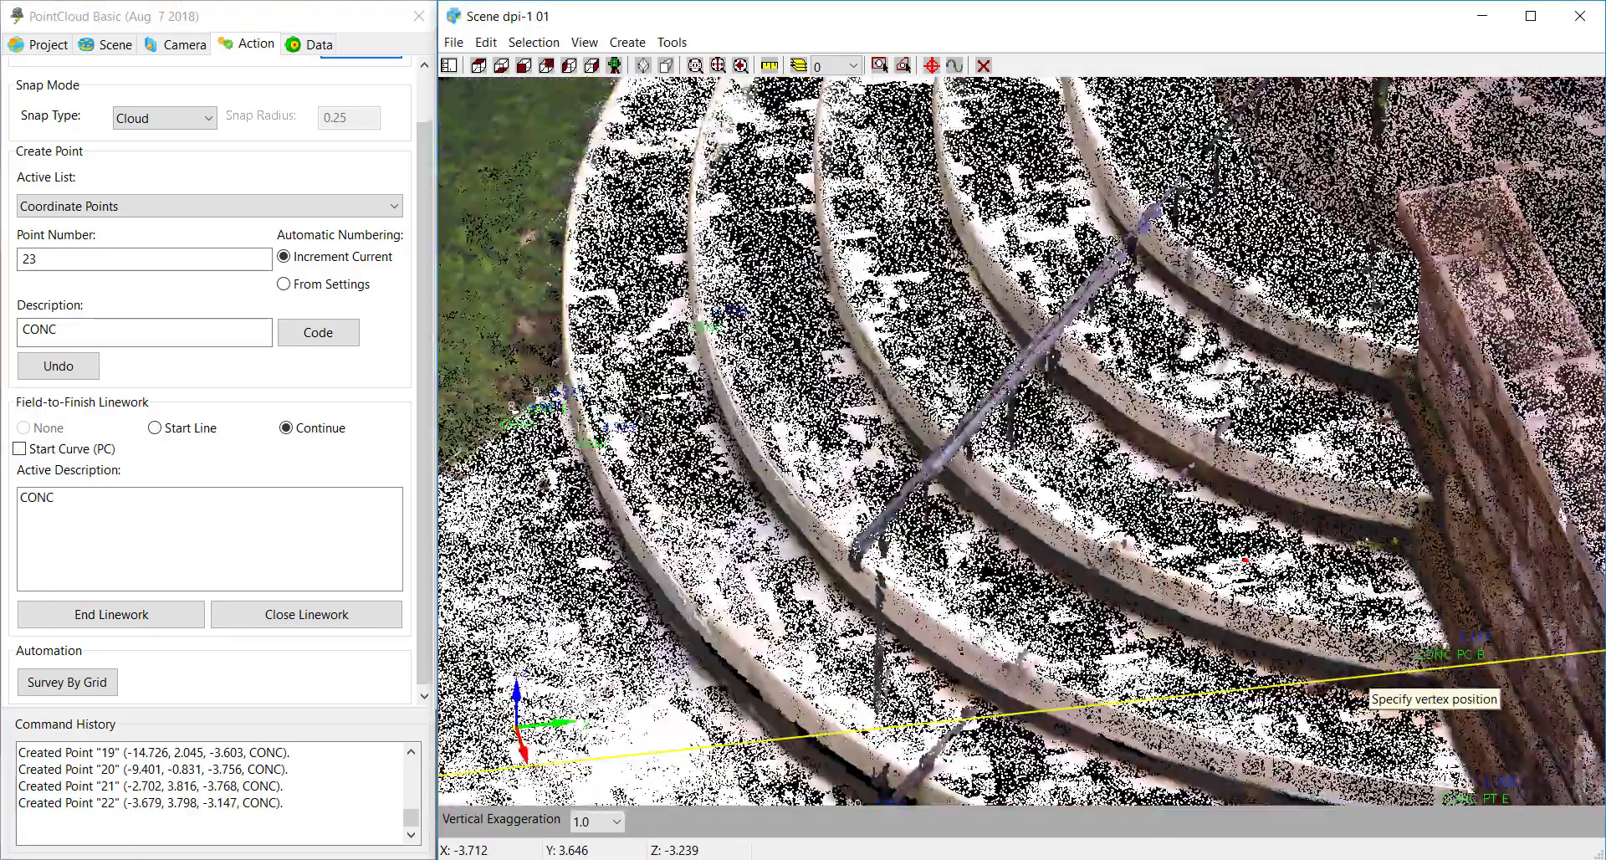
middle_click_drag(572, 627, 826, 583)
scroll(694, 619, "up", 3)
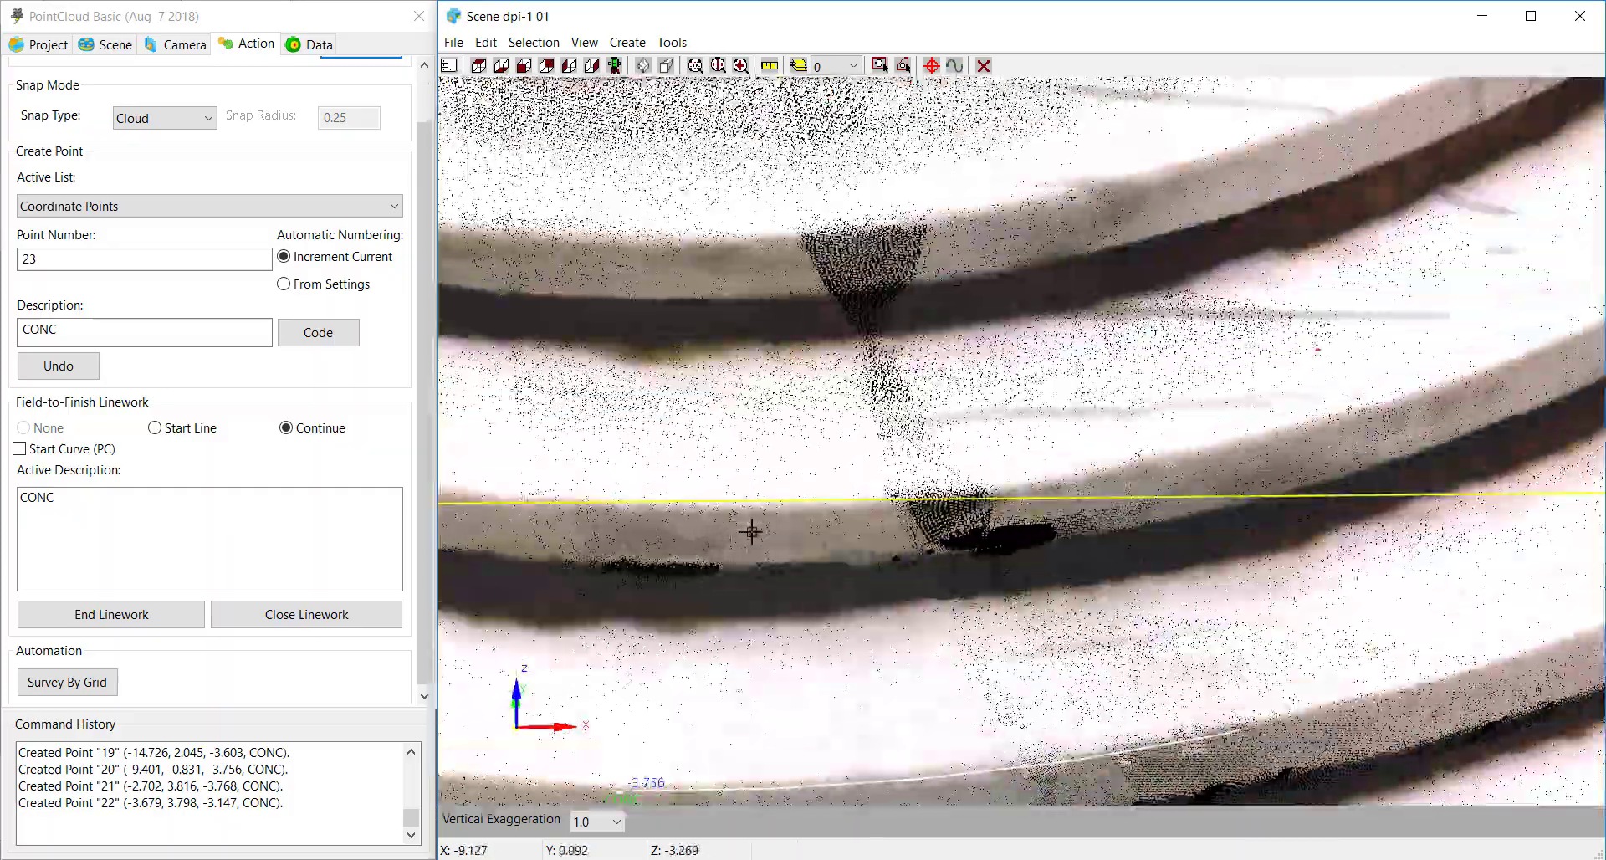
middle_click_drag(750, 531, 741, 707)
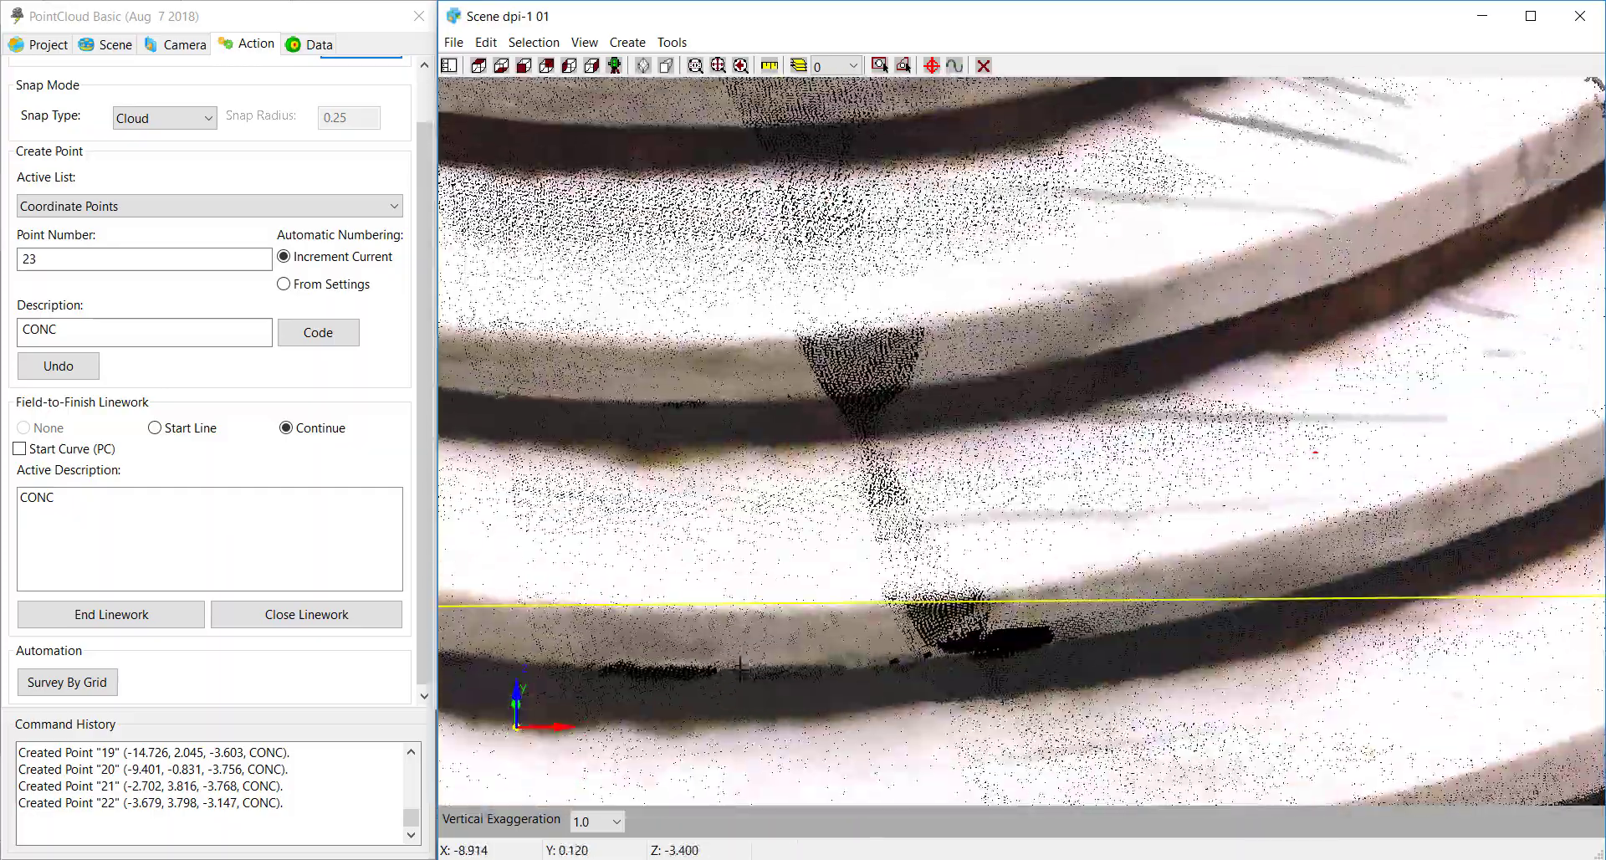
left_click(1024, 592)
scroll(1090, 544, "down", 3)
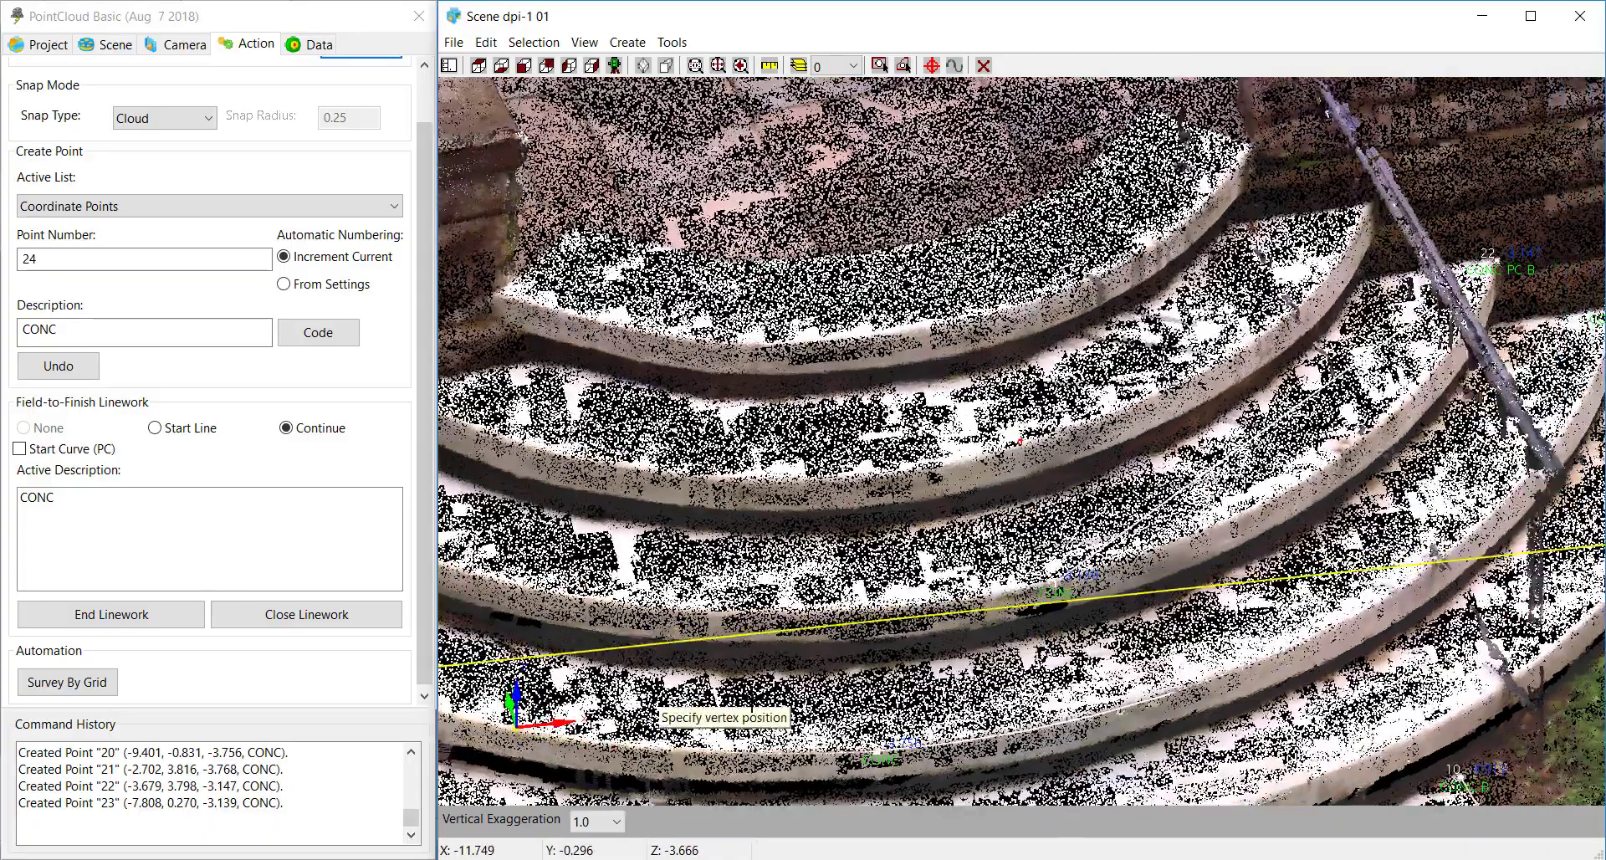
middle_click_drag(556, 680, 1355, 449)
scroll(932, 387, "up", 6)
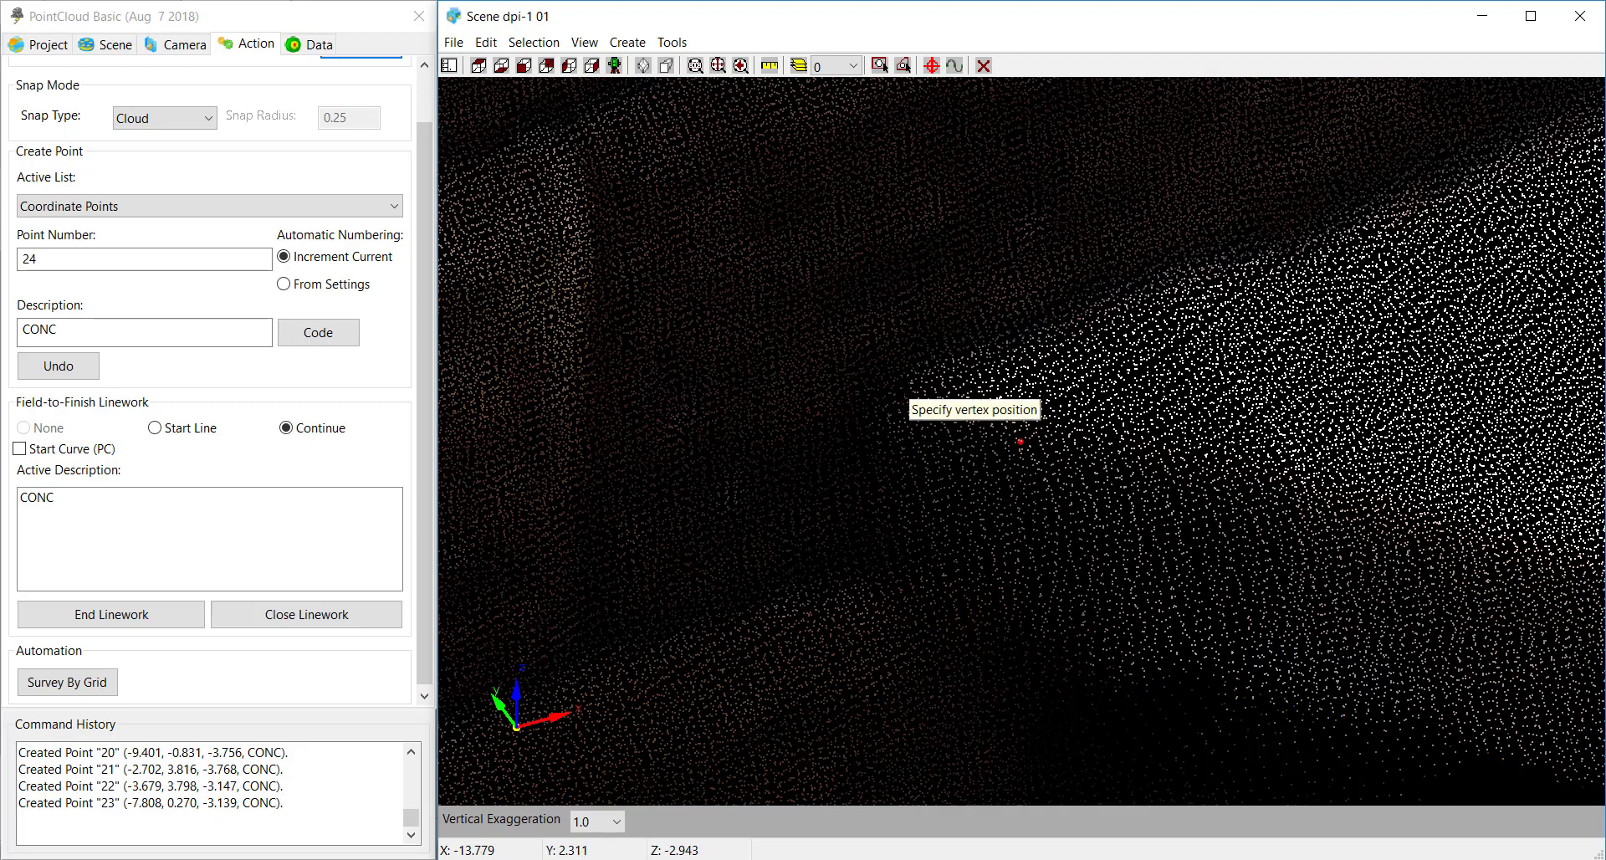
left_click(900, 389)
scroll(871, 412, "down", 5)
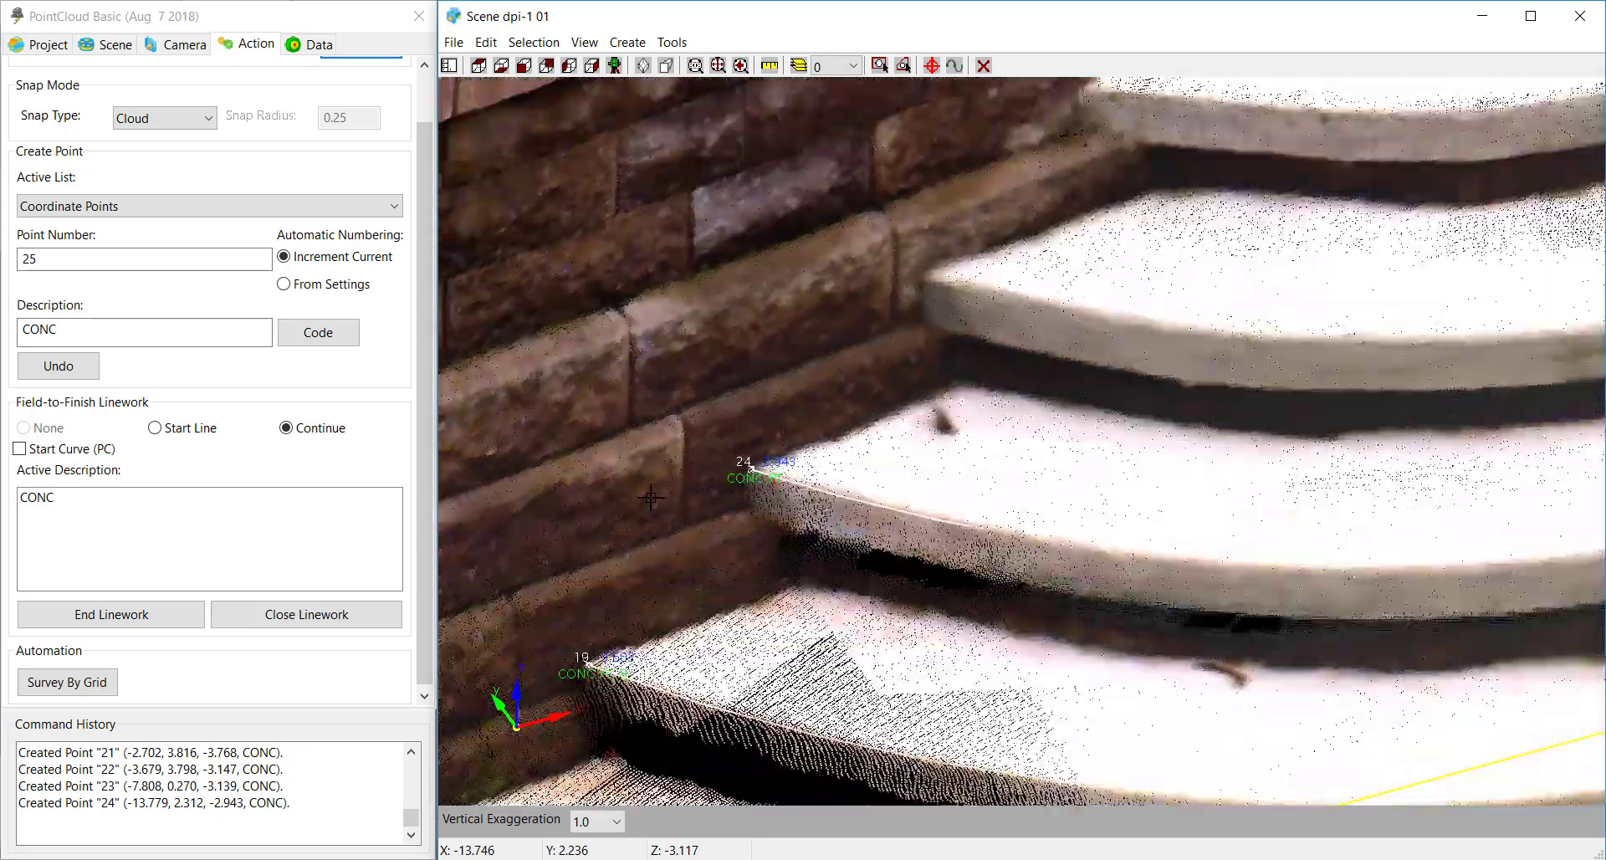
scroll(651, 498, "down", 2)
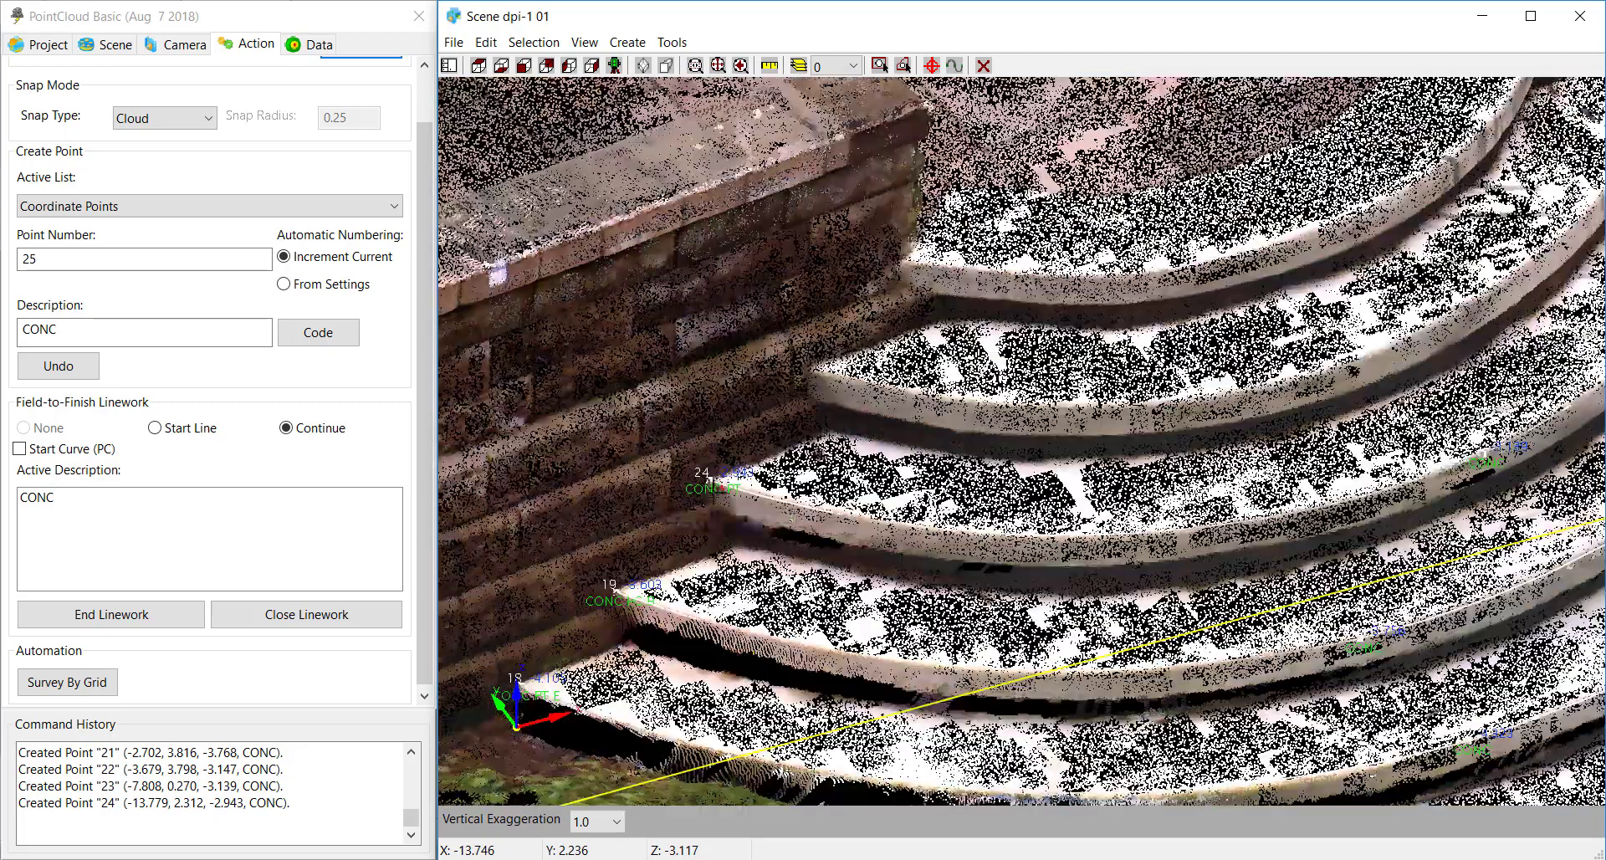
left_click(89, 617)
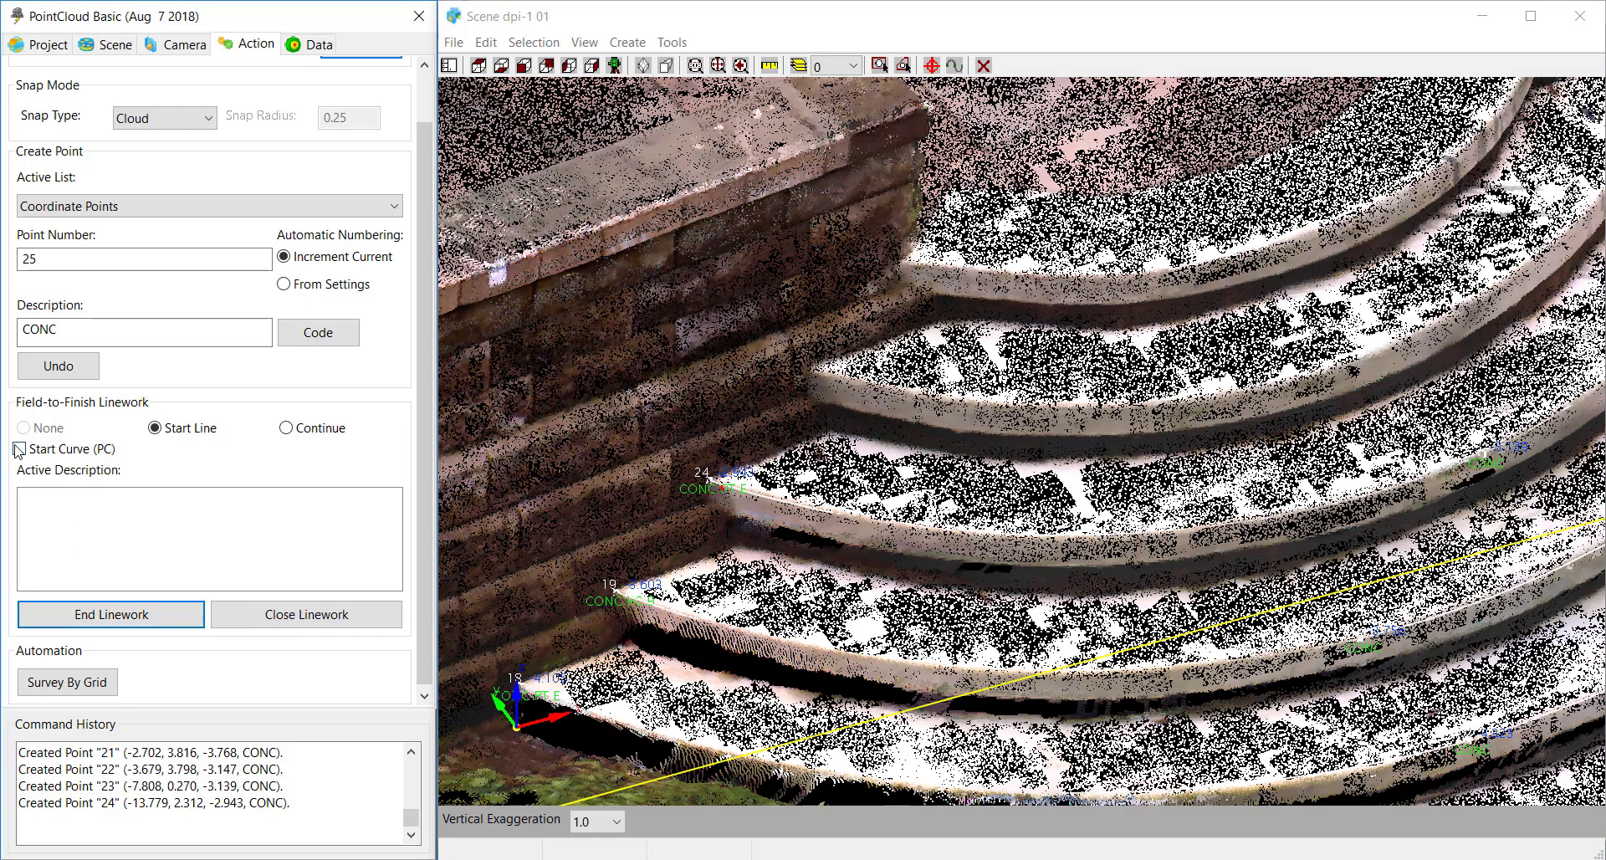
- Survey the fourth step's front edge as a CONC curve from the wall opposite the handrail to the handrail-side wall, ending the linework
scroll(756, 401, "up", 3)
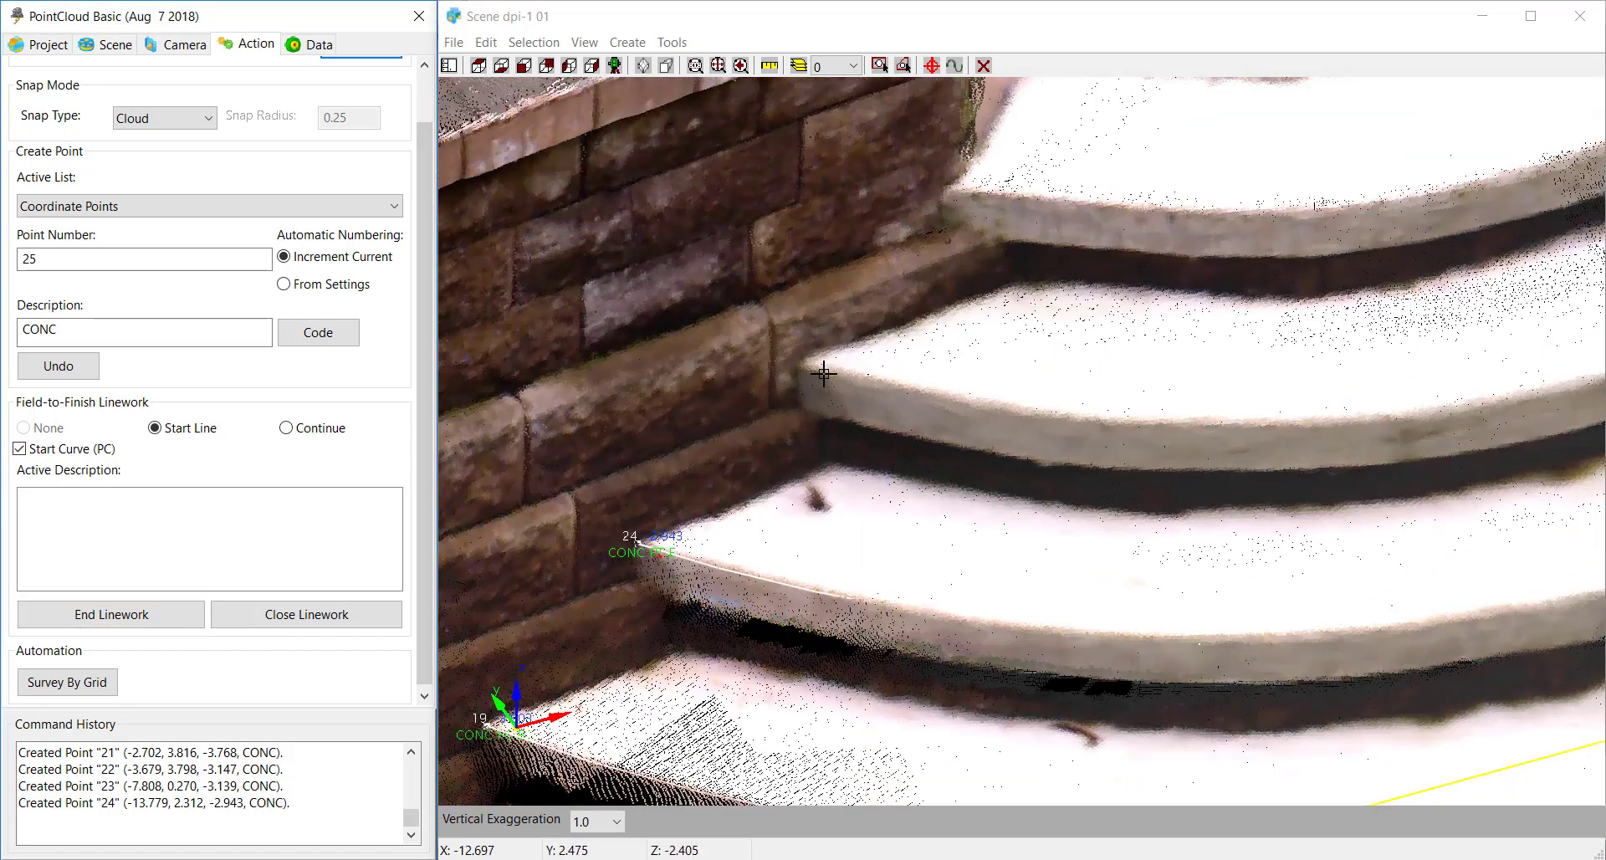
left_click(781, 357)
scroll(703, 435, "down", 3)
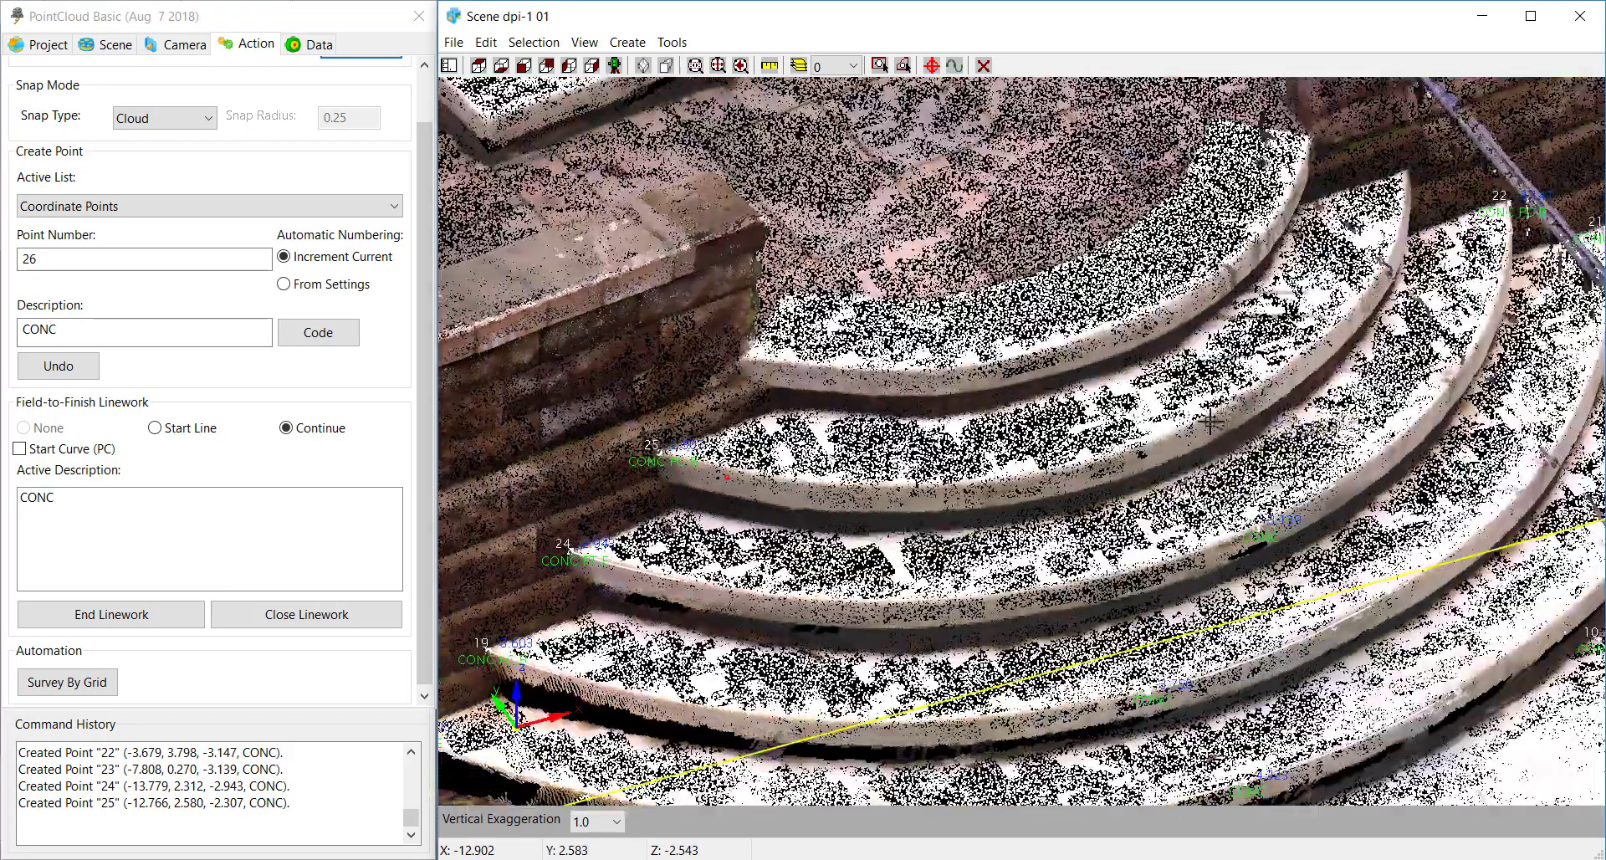
scroll(1205, 431, "up", 4)
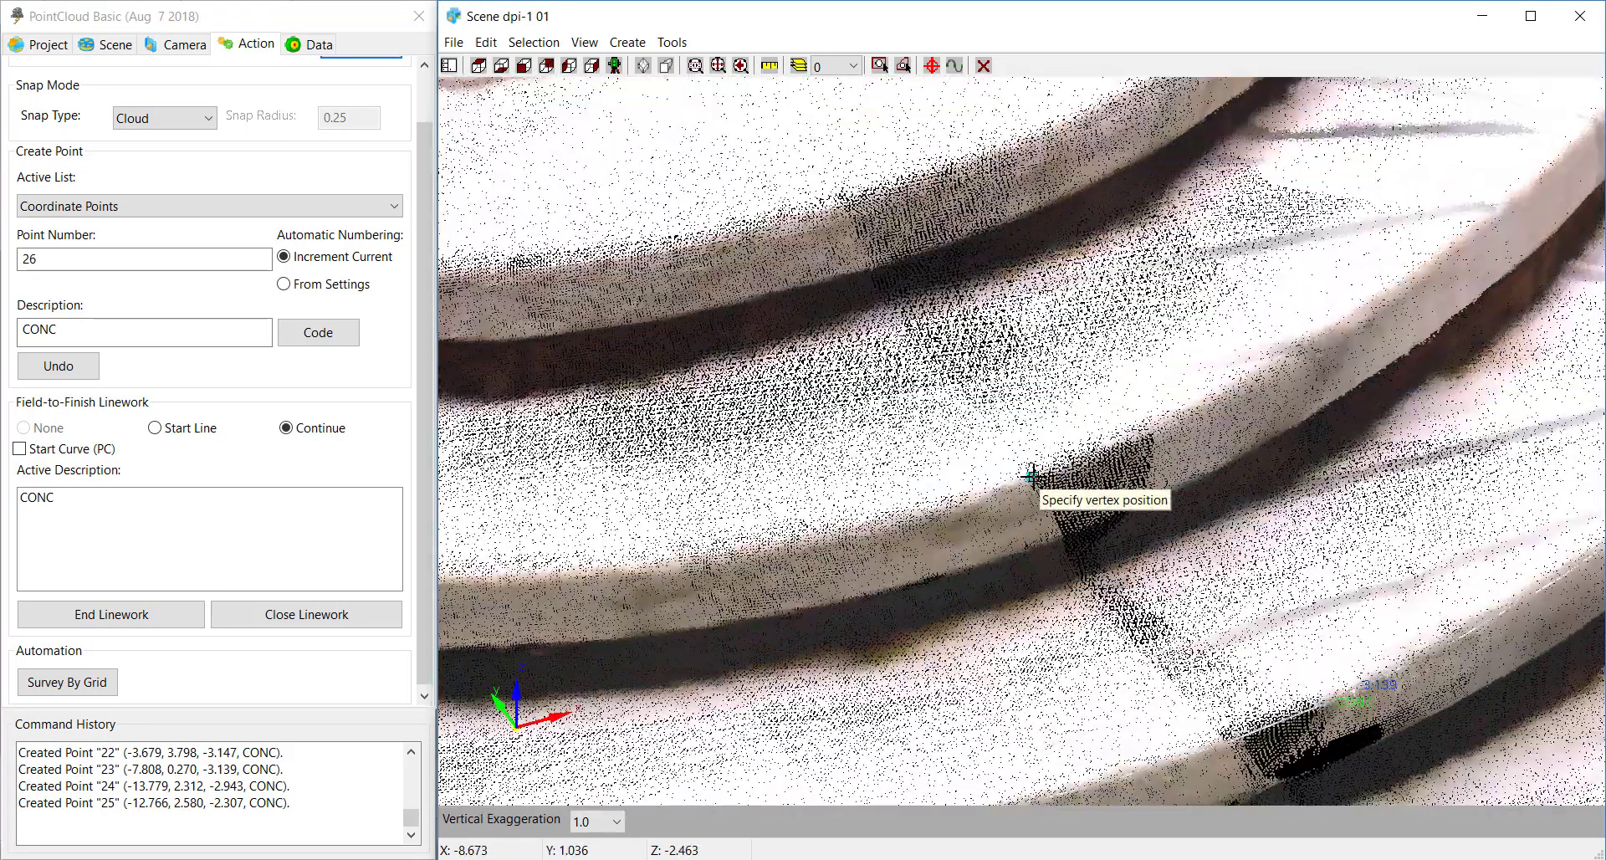
left_click(1032, 476)
scroll(1030, 678, "up", 3)
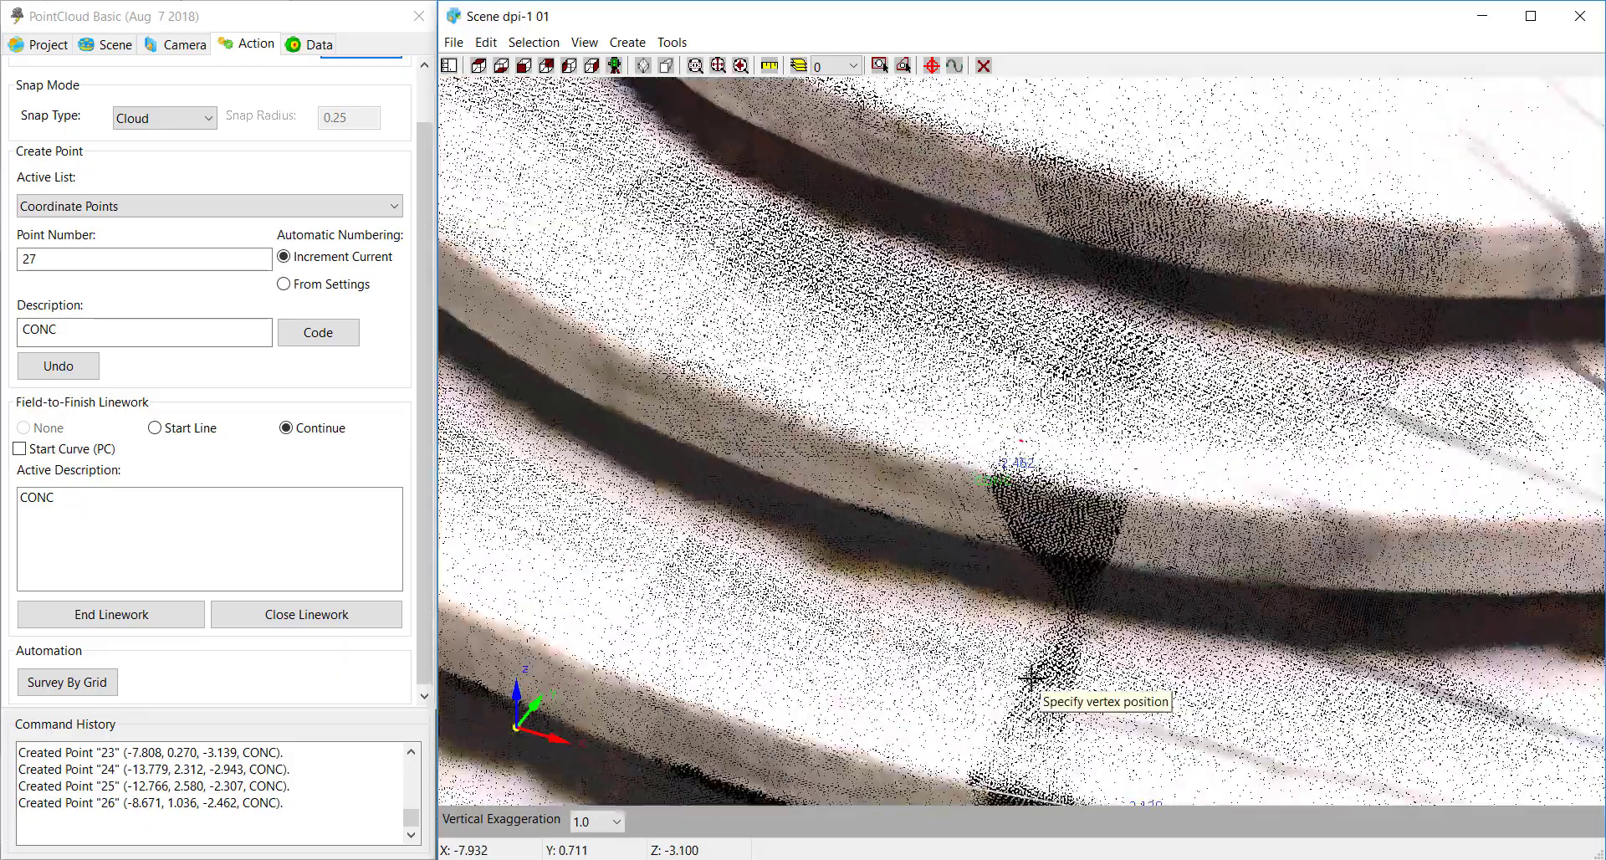
scroll(1030, 678, "down", 5)
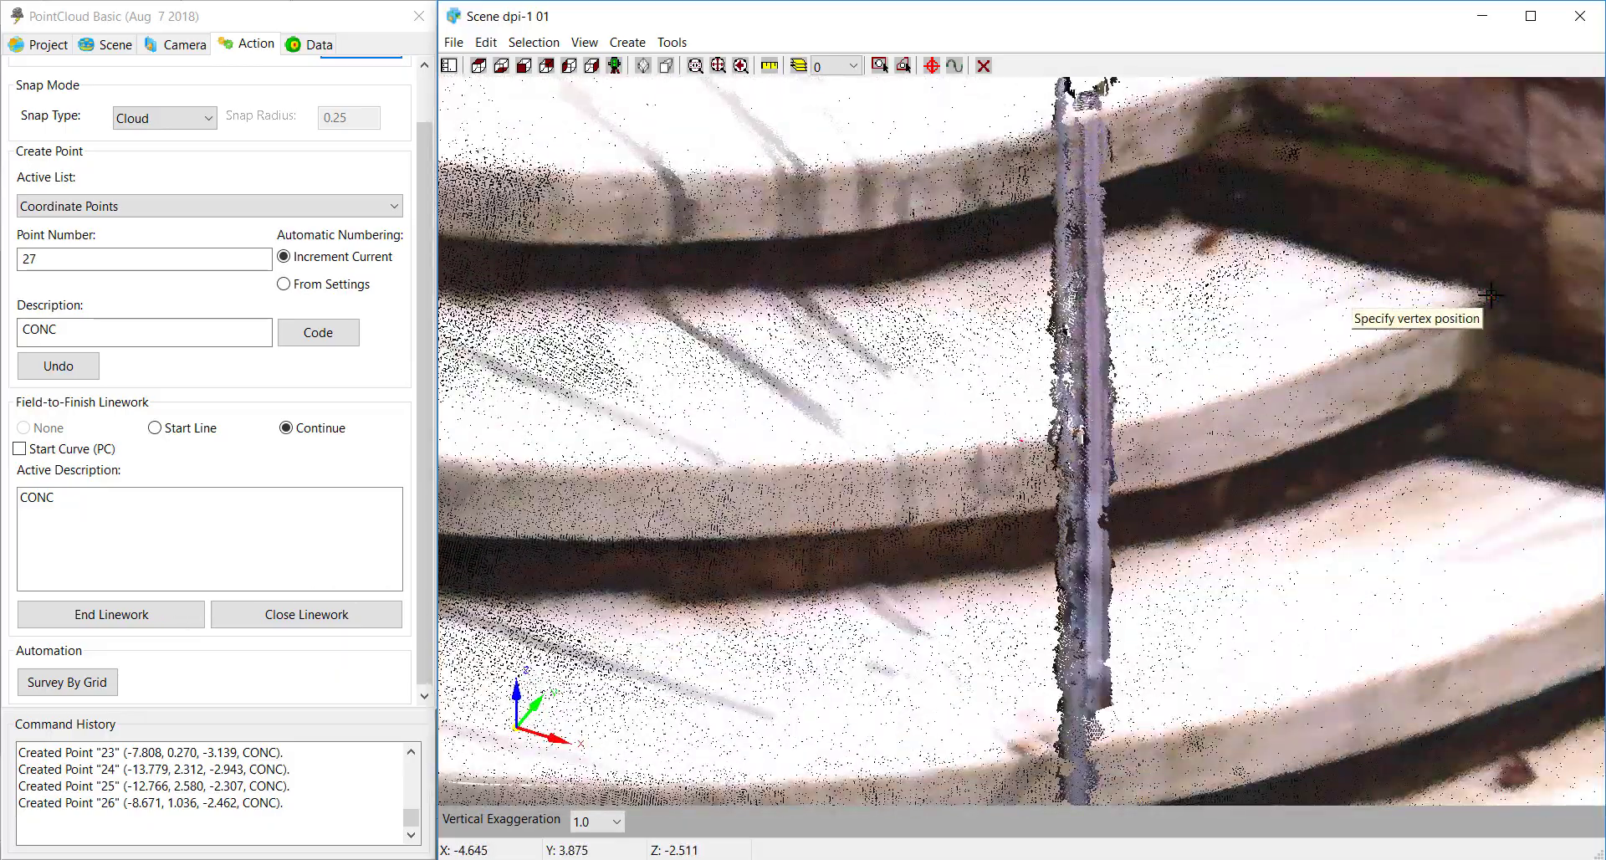
left_click(1490, 295)
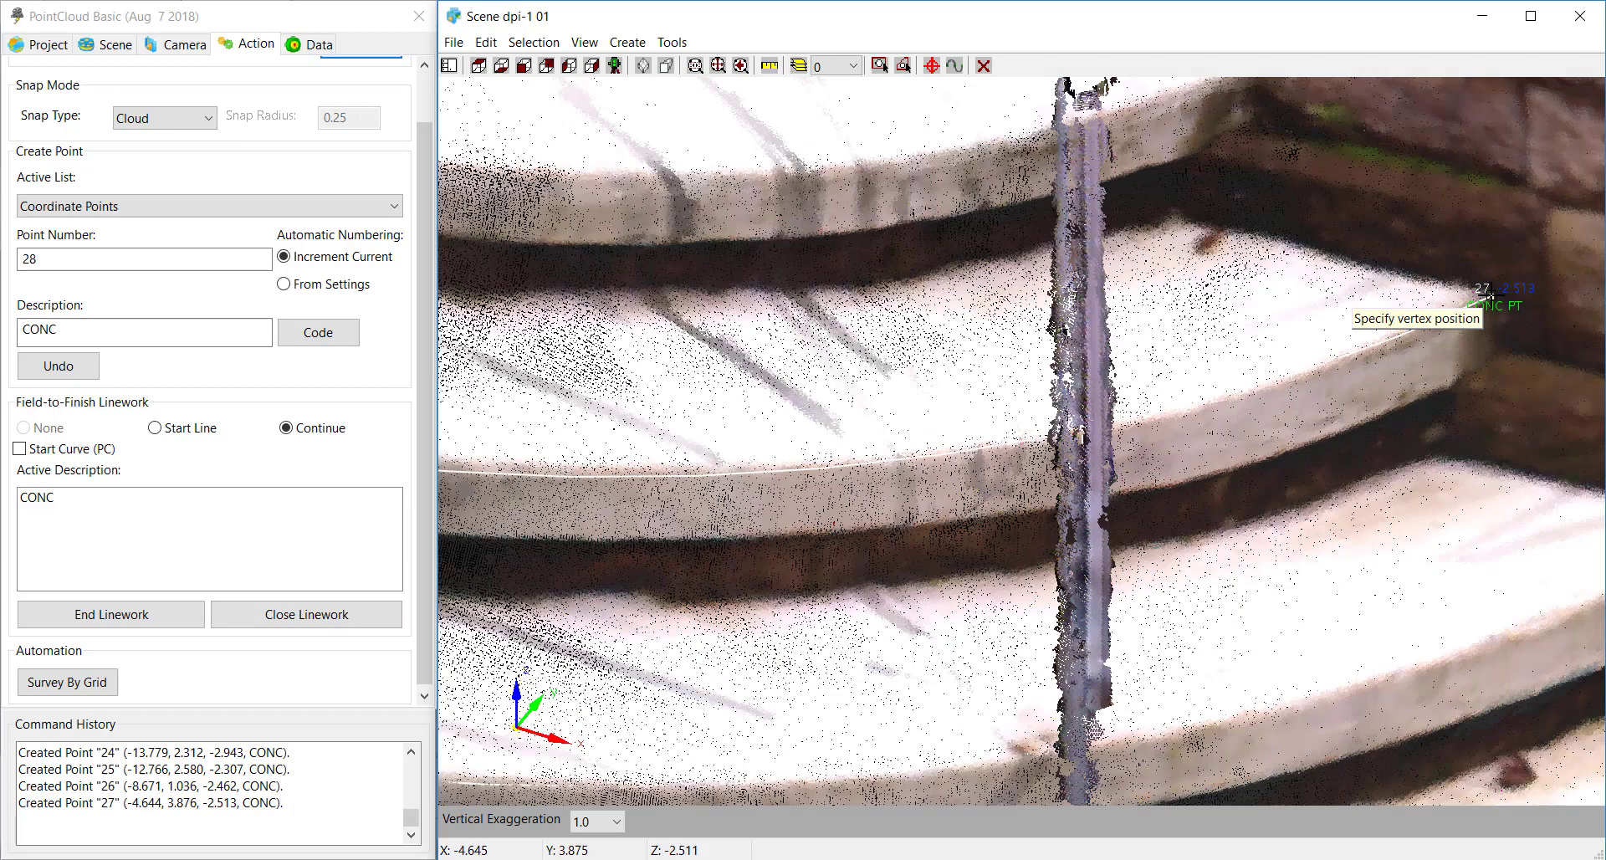
left_click(75, 617)
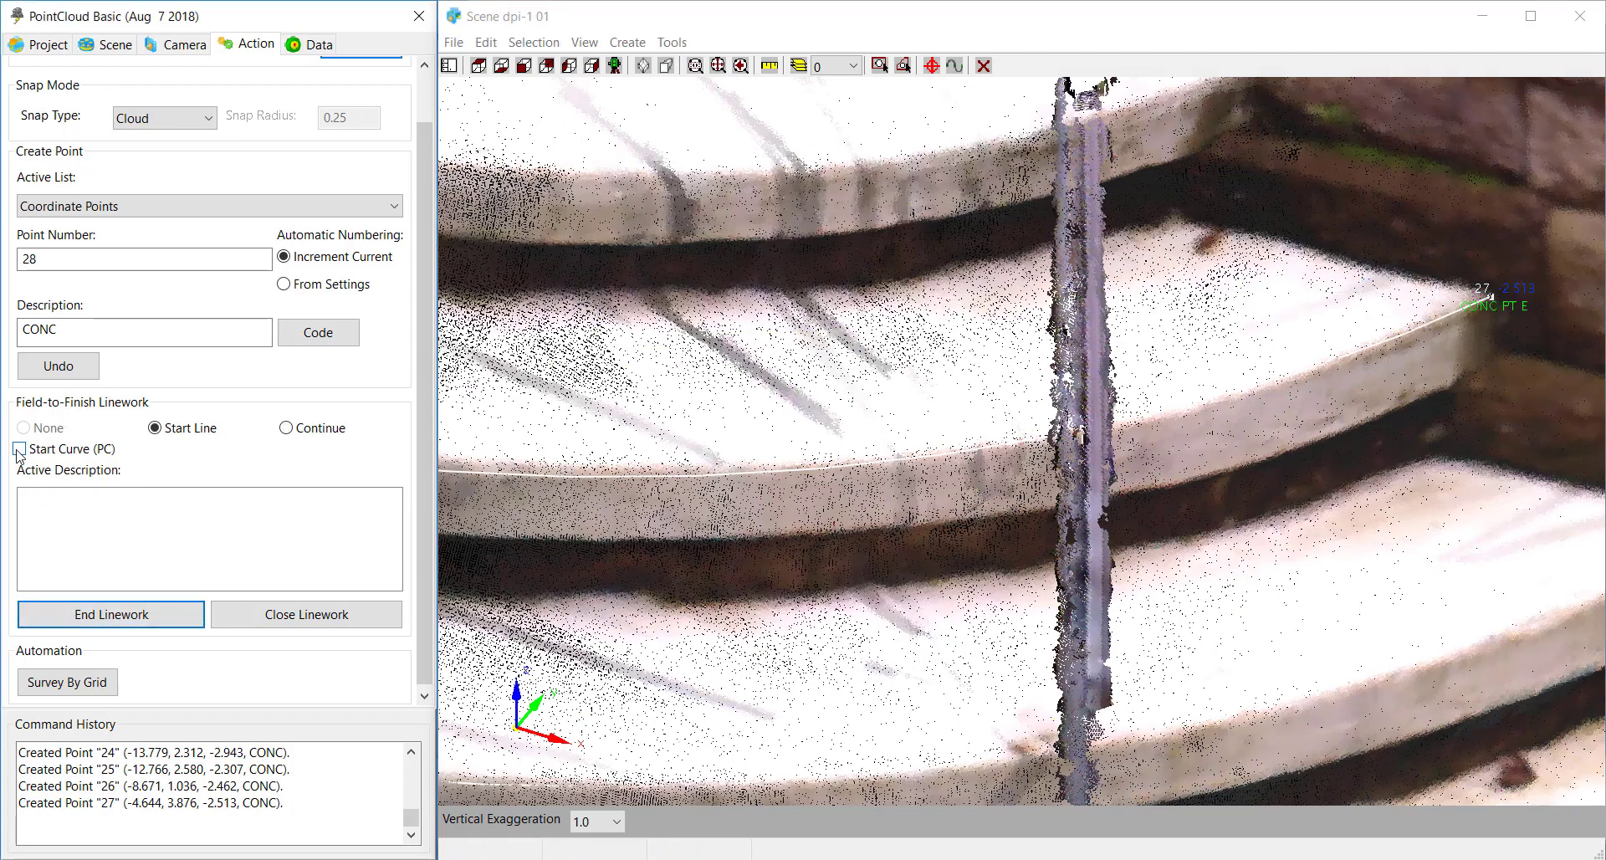
- Start a CONC line with a curve (PC) on the top step's front edge at the handrail-side wall
scroll(1154, 502, "up", 2)
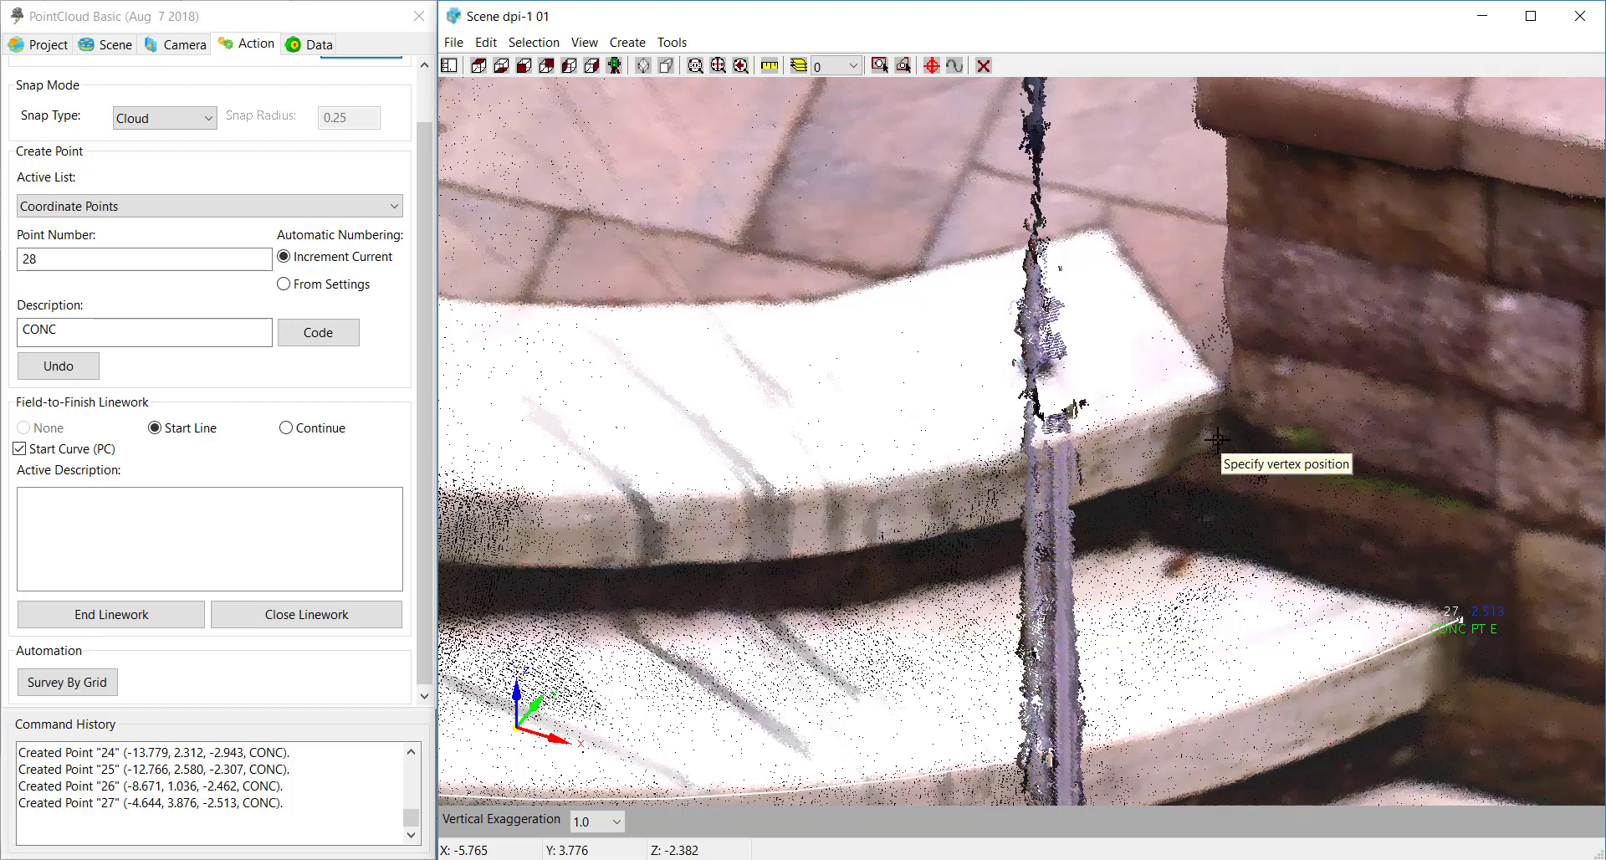
scroll(1219, 362, "up", 1)
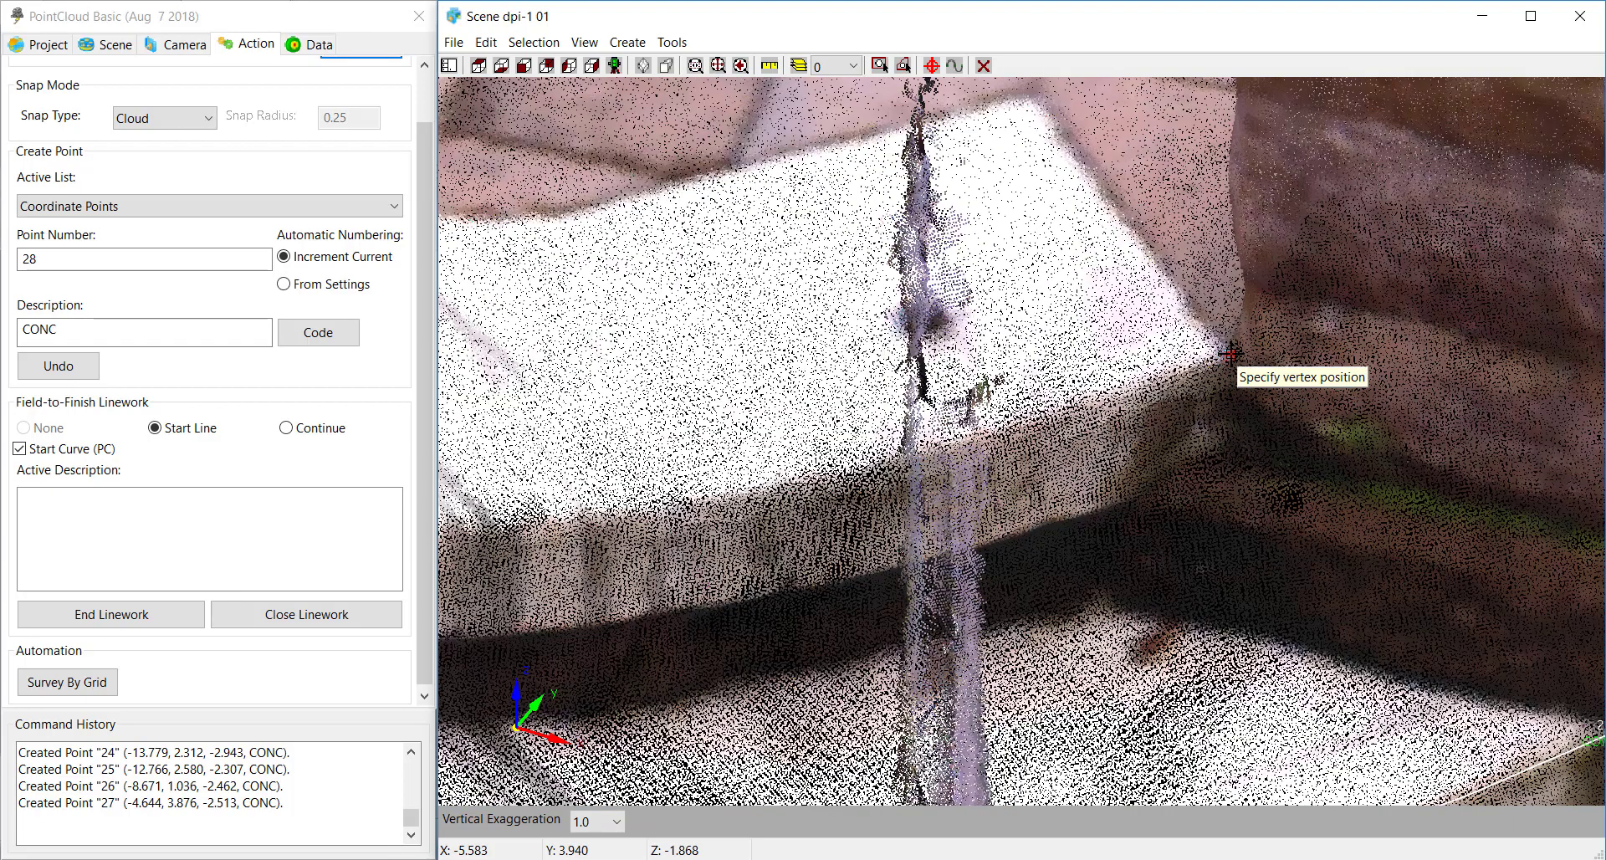
left_click(1229, 354)
- Add a middle point and an endpoint at the opposite wall to the top step's CONC curve
scroll(1234, 493, "down", 3)
scroll(599, 619, "up", 2)
middle_click_drag(599, 619, 1216, 676)
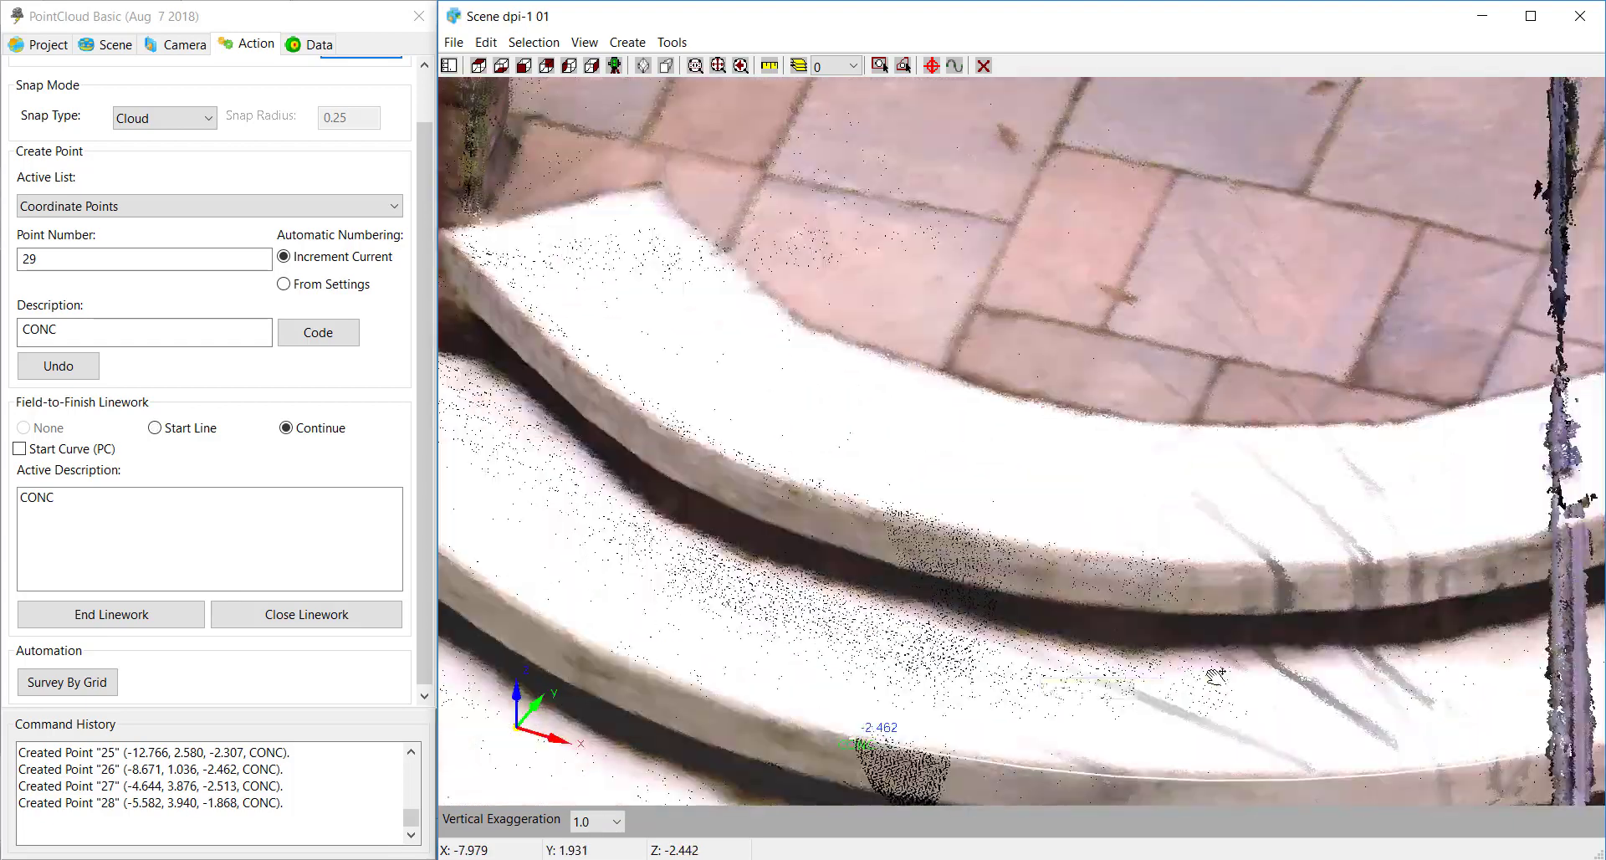
scroll(1215, 676, "down", 2)
scroll(1272, 544, "up", 4)
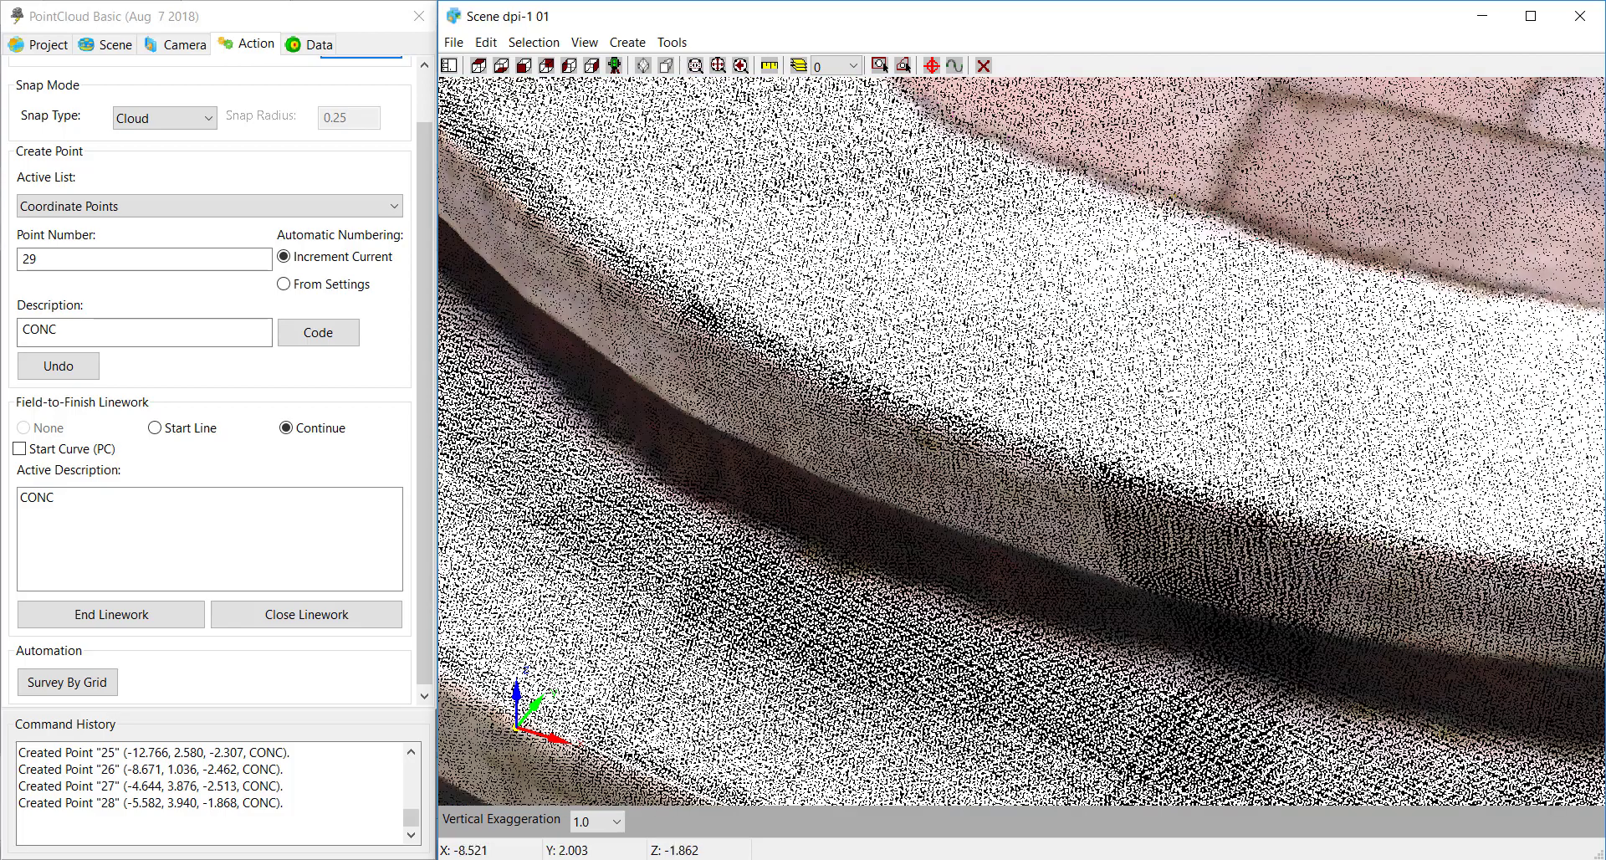
left_click(1254, 521)
scroll(1171, 548, "down", 3)
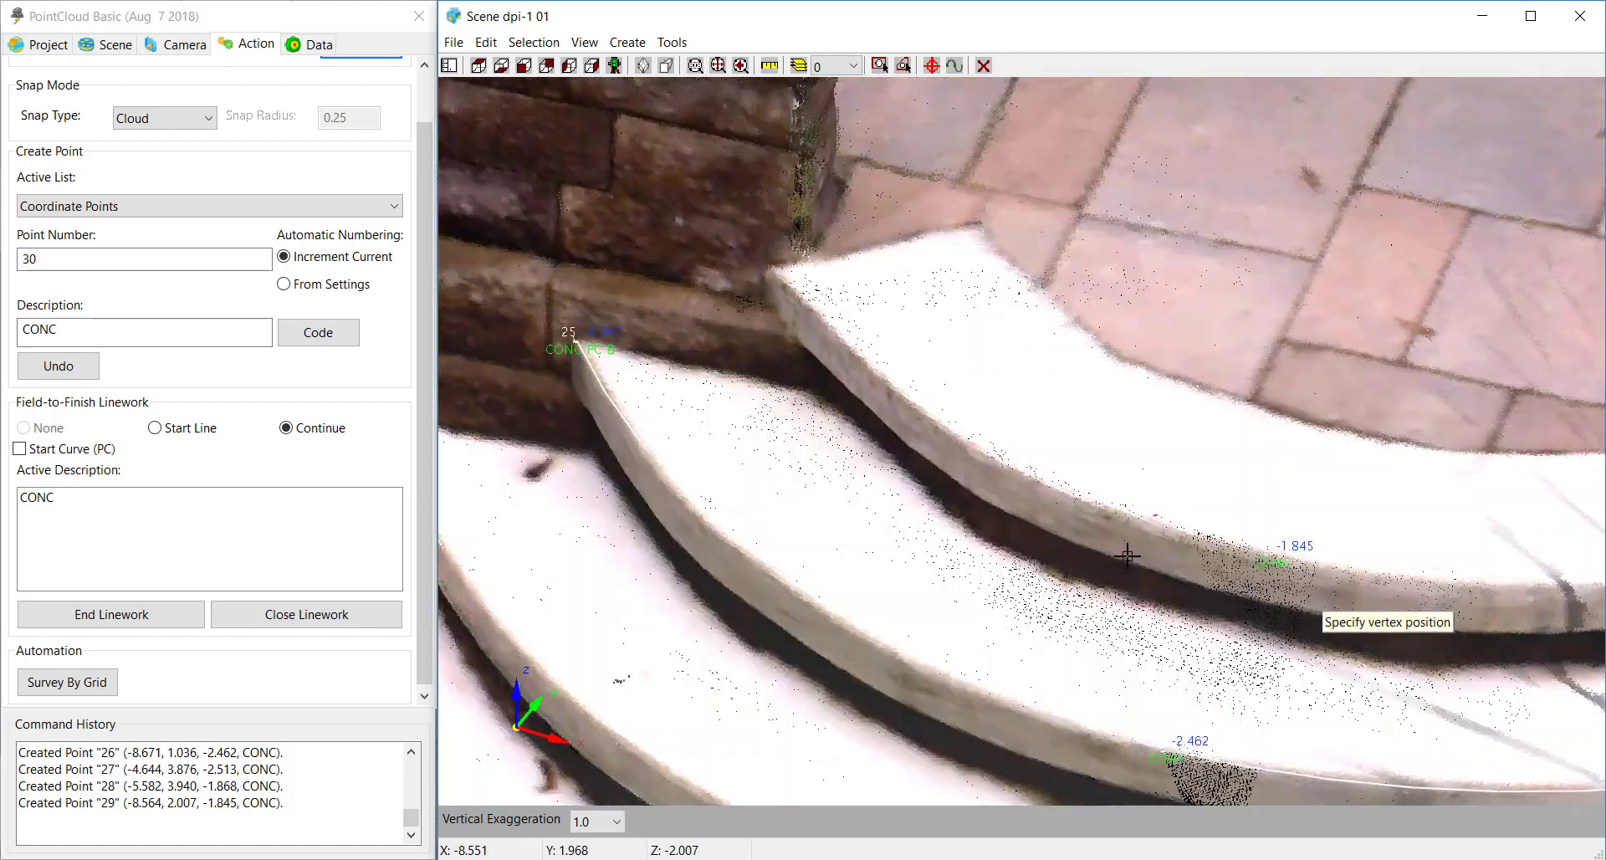
scroll(1051, 674, "up", 3)
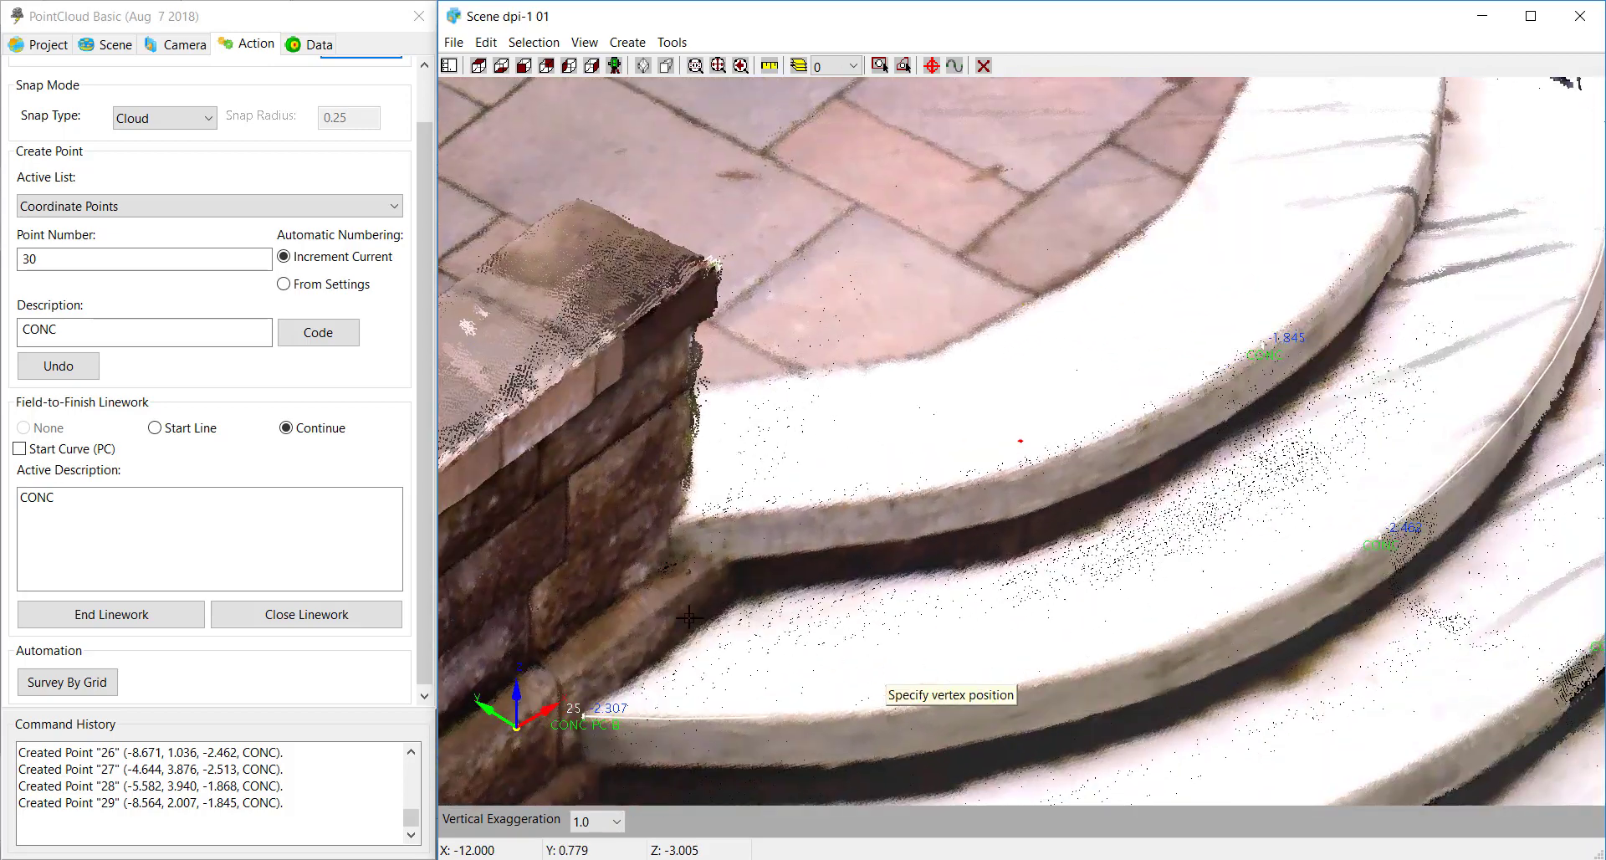
scroll(670, 573, "up", 3)
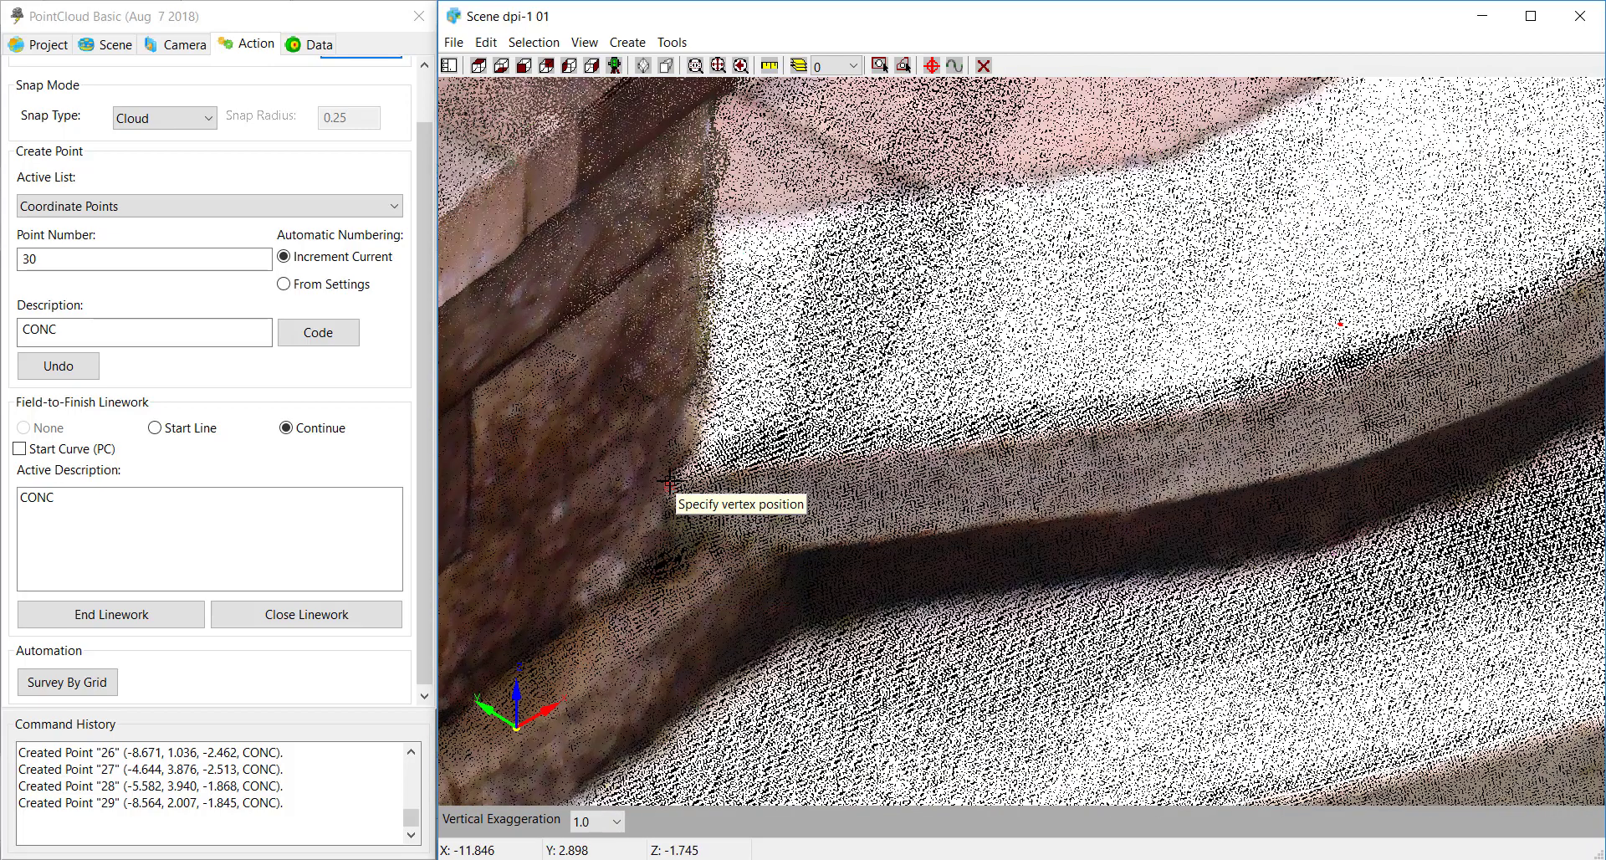
left_click(669, 483)
scroll(694, 519, "down", 3)
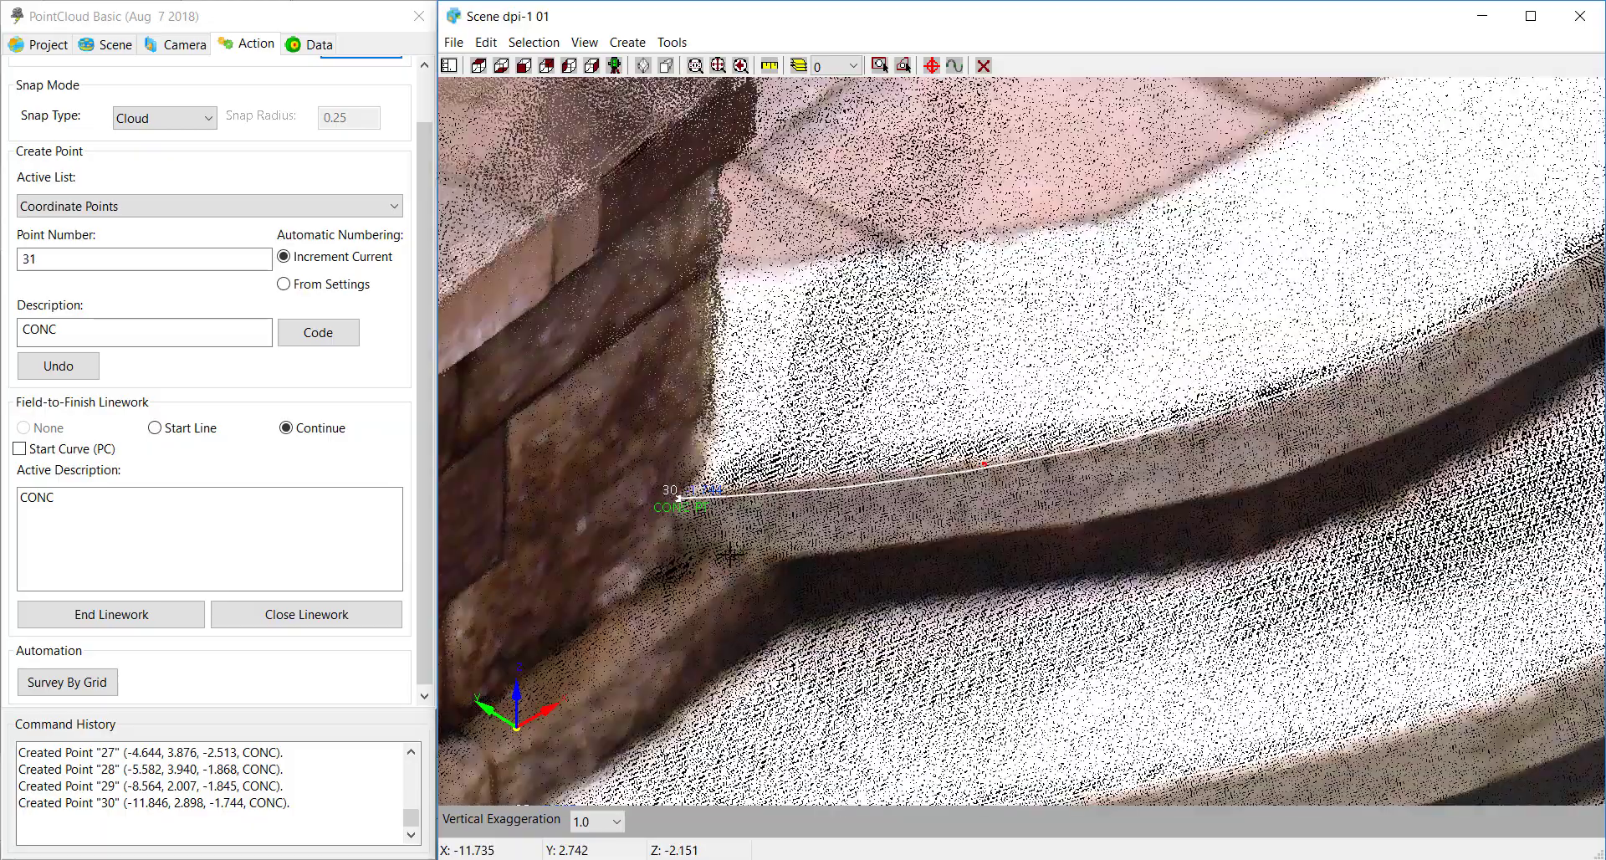
- Examine the surveyed points and linework on all the steps and the walkway from the front and from above
scroll(736, 555, "down", 3)
middle_click_drag(1305, 732, 1010, 727)
scroll(1013, 727, "down", 5)
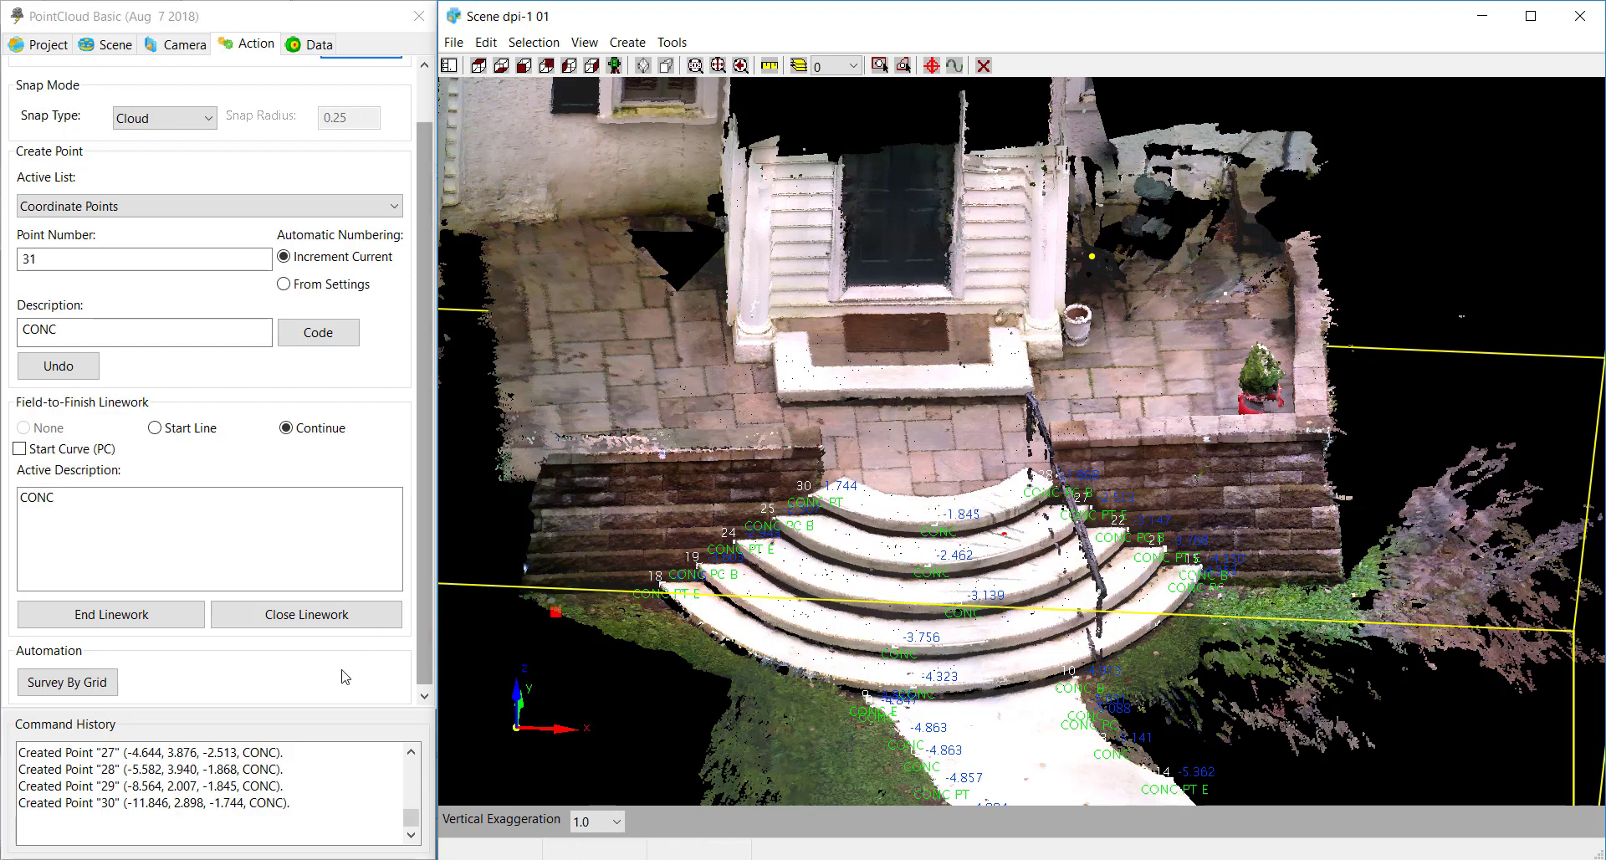
scroll(811, 736, "down", 4)
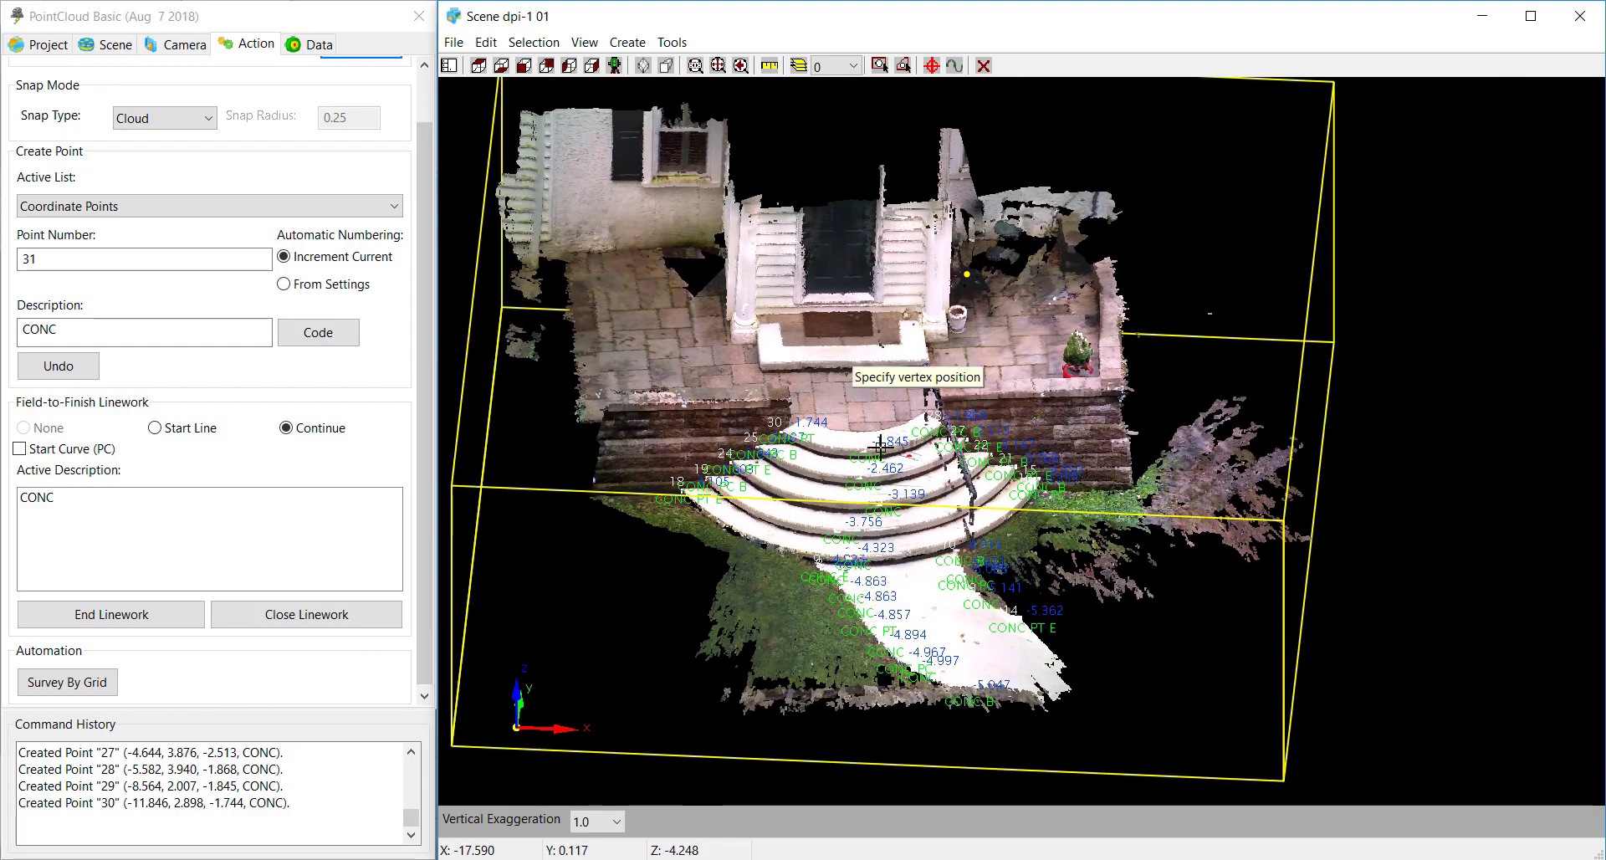
middle_click_drag(842, 306, 907, 616)
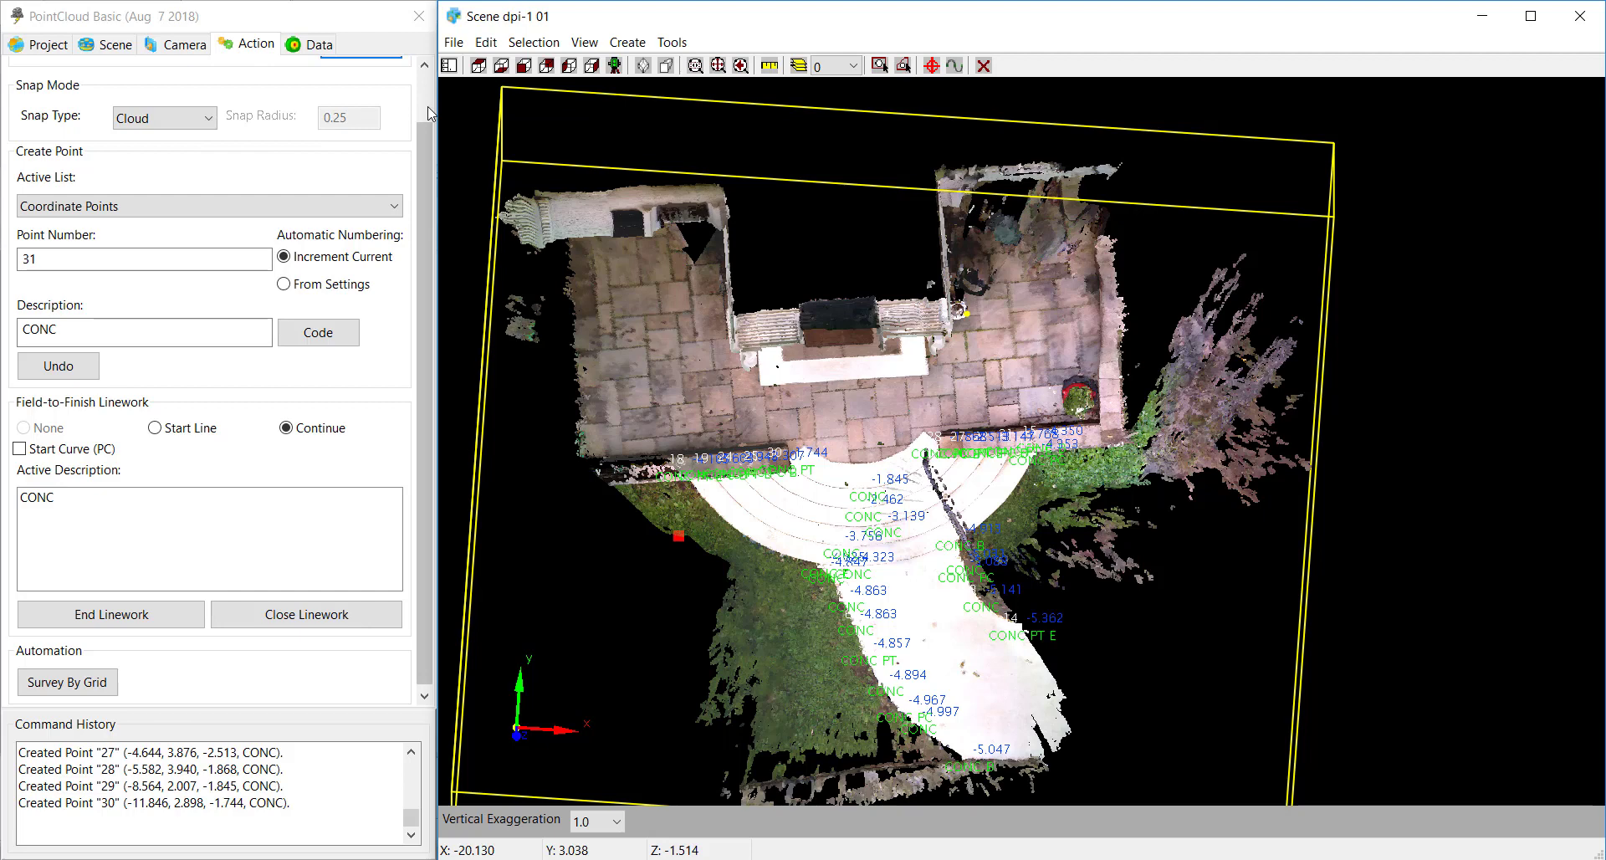
- End point creation and select the cloud points of the lawn, walkway and shrubs around the curved steps with a perimeter
scroll(401, 113, "up", 2)
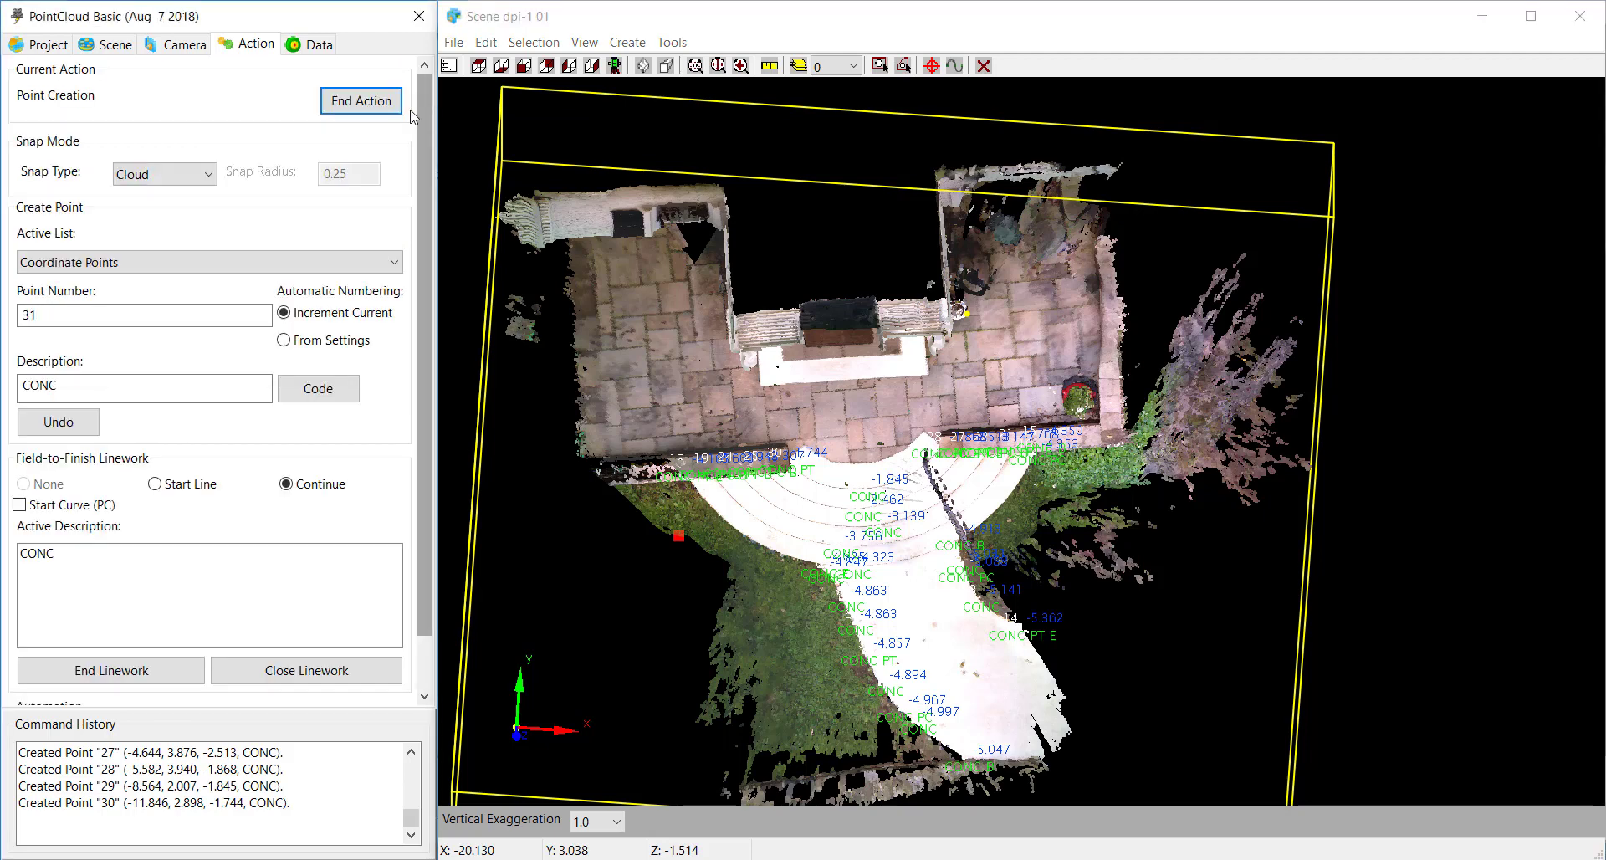
left_click(391, 107)
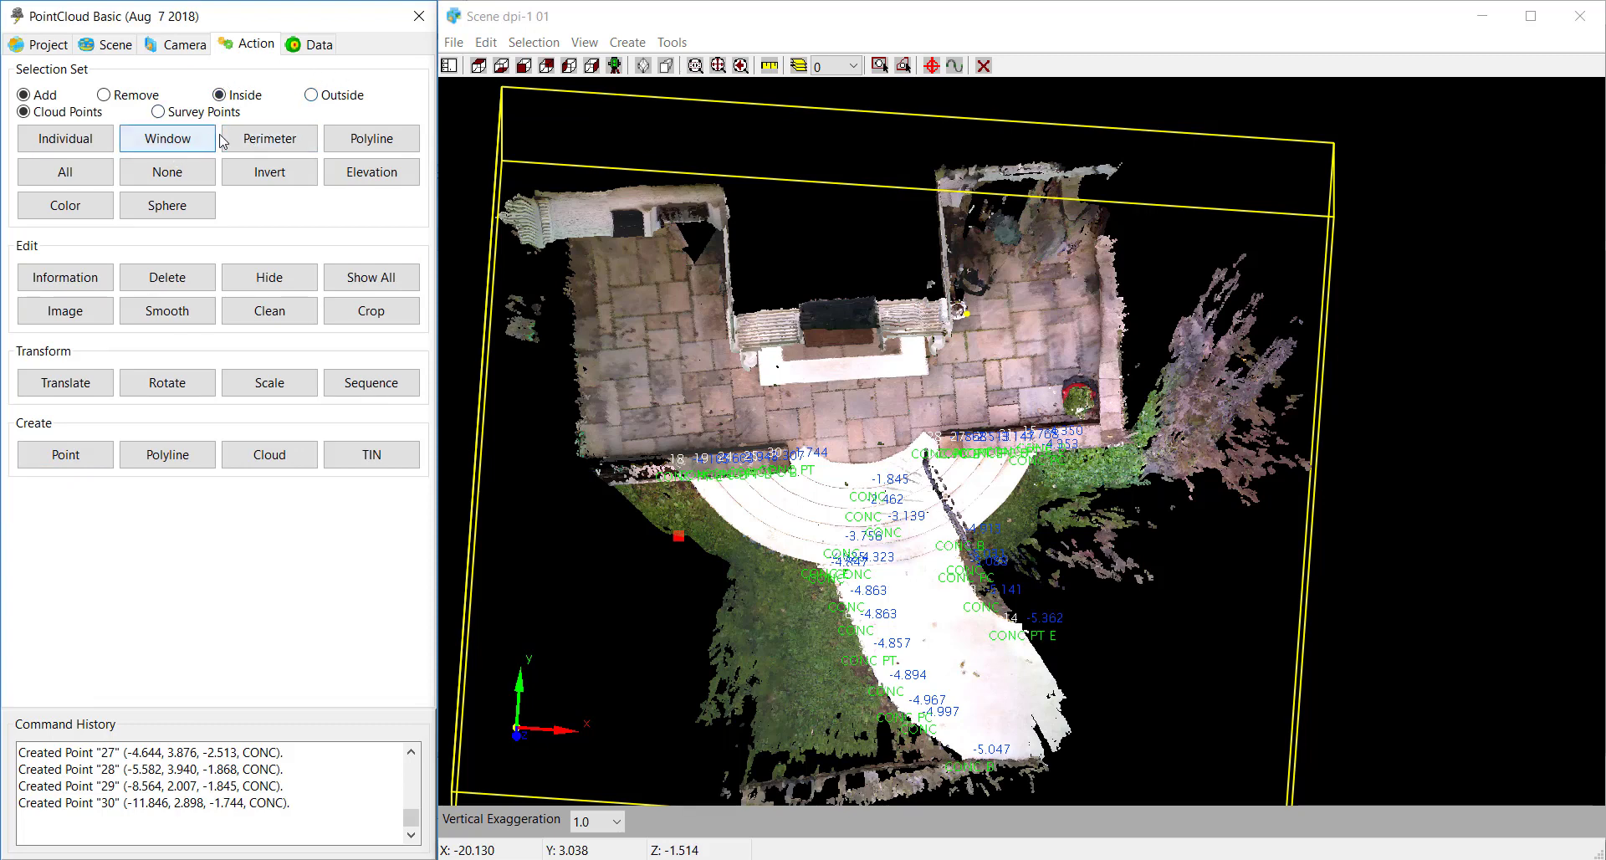
left_click(264, 142)
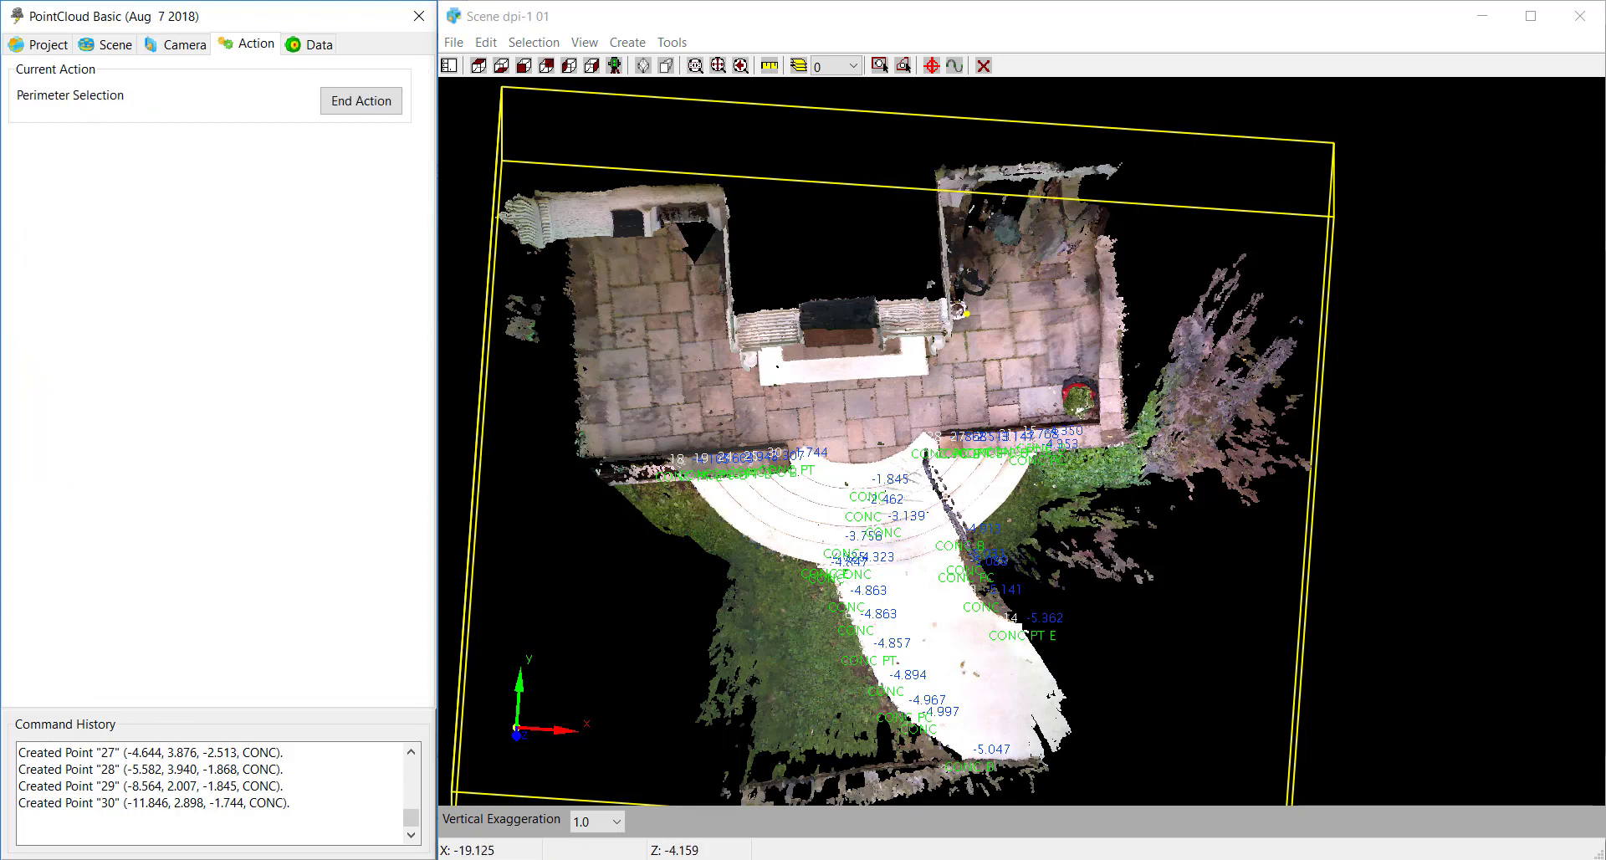
left_click(617, 486)
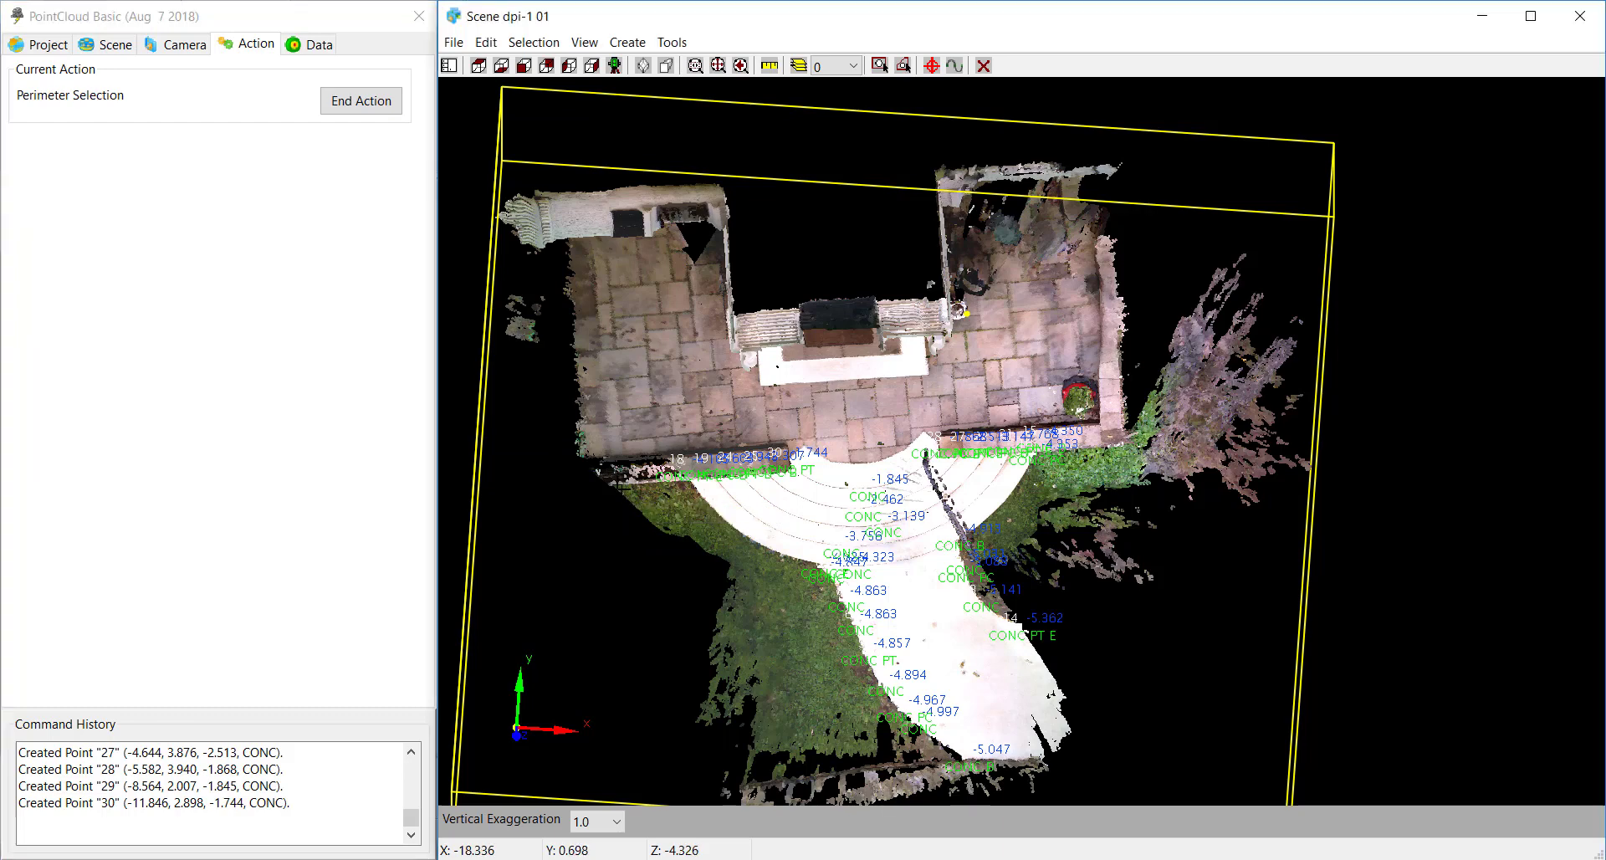
left_click(687, 484)
left_click(743, 544)
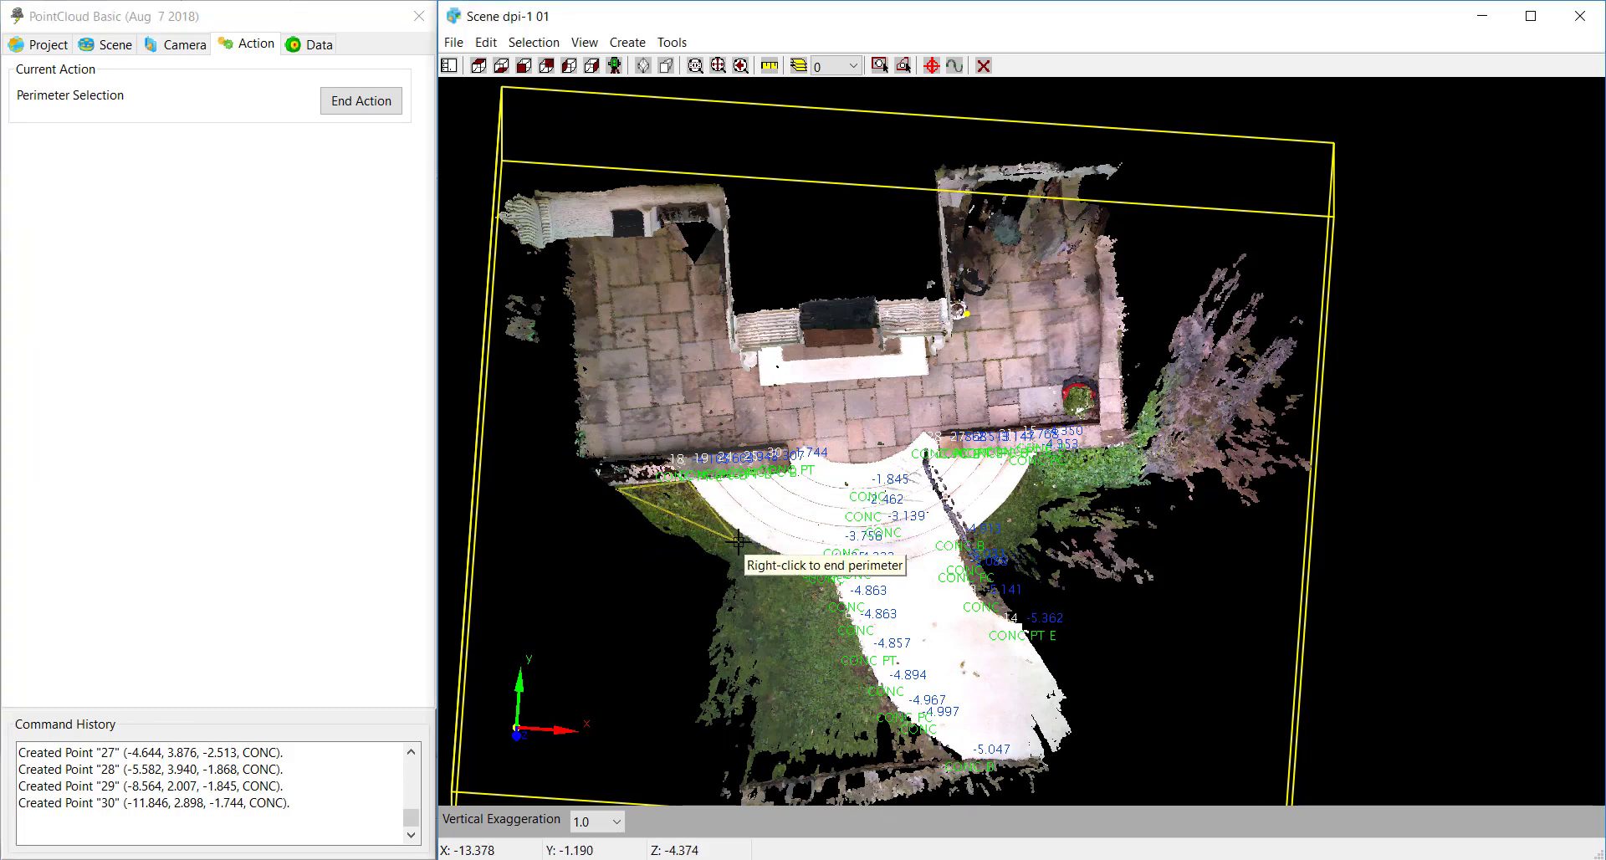
left_click(814, 565)
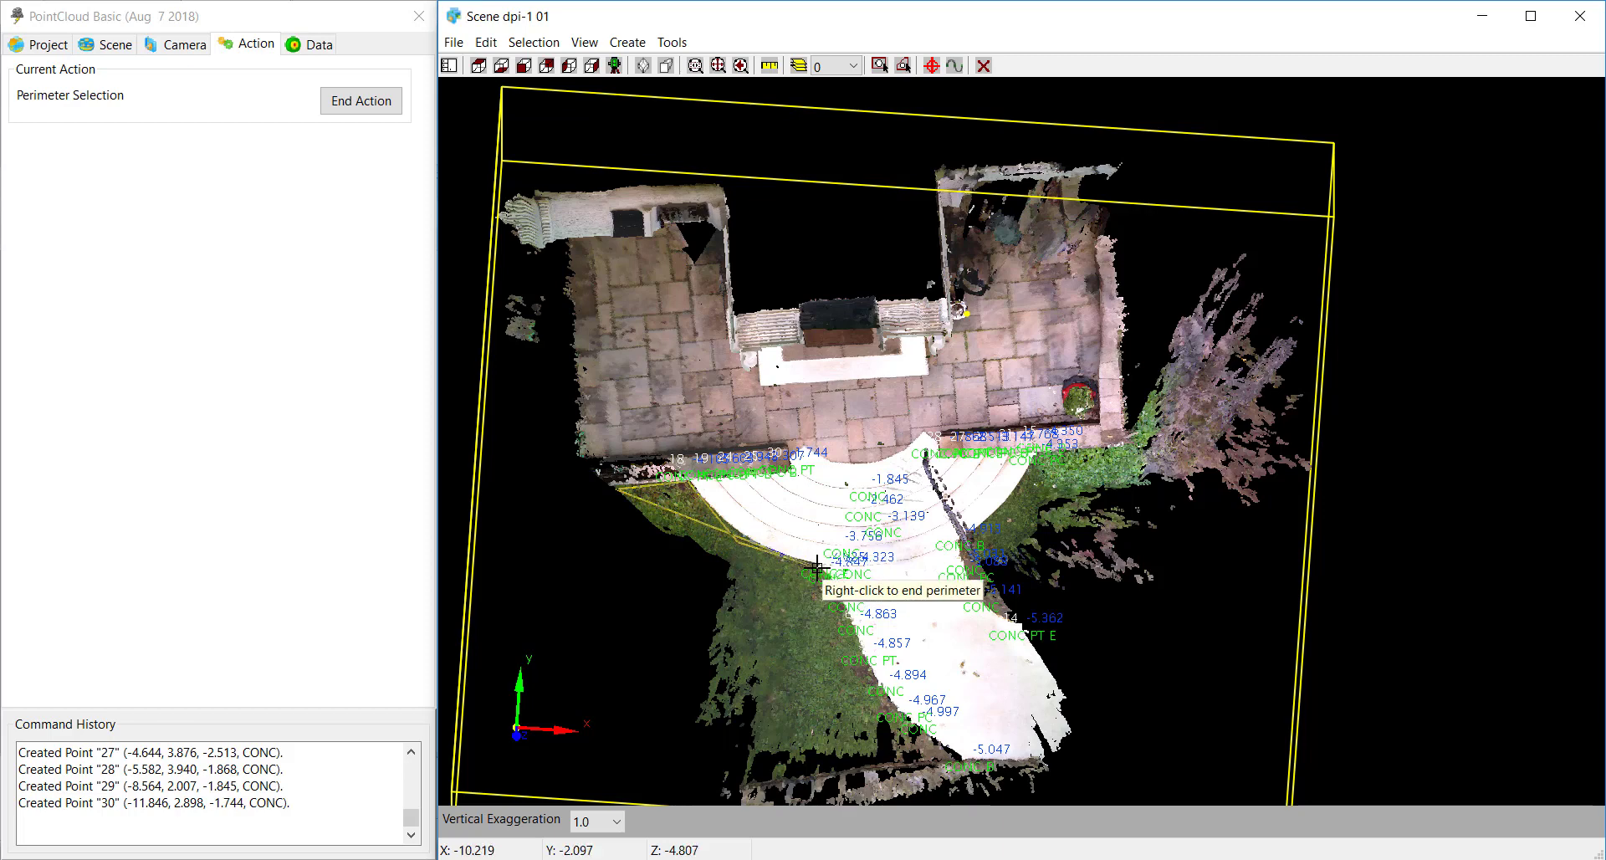
left_click(968, 546)
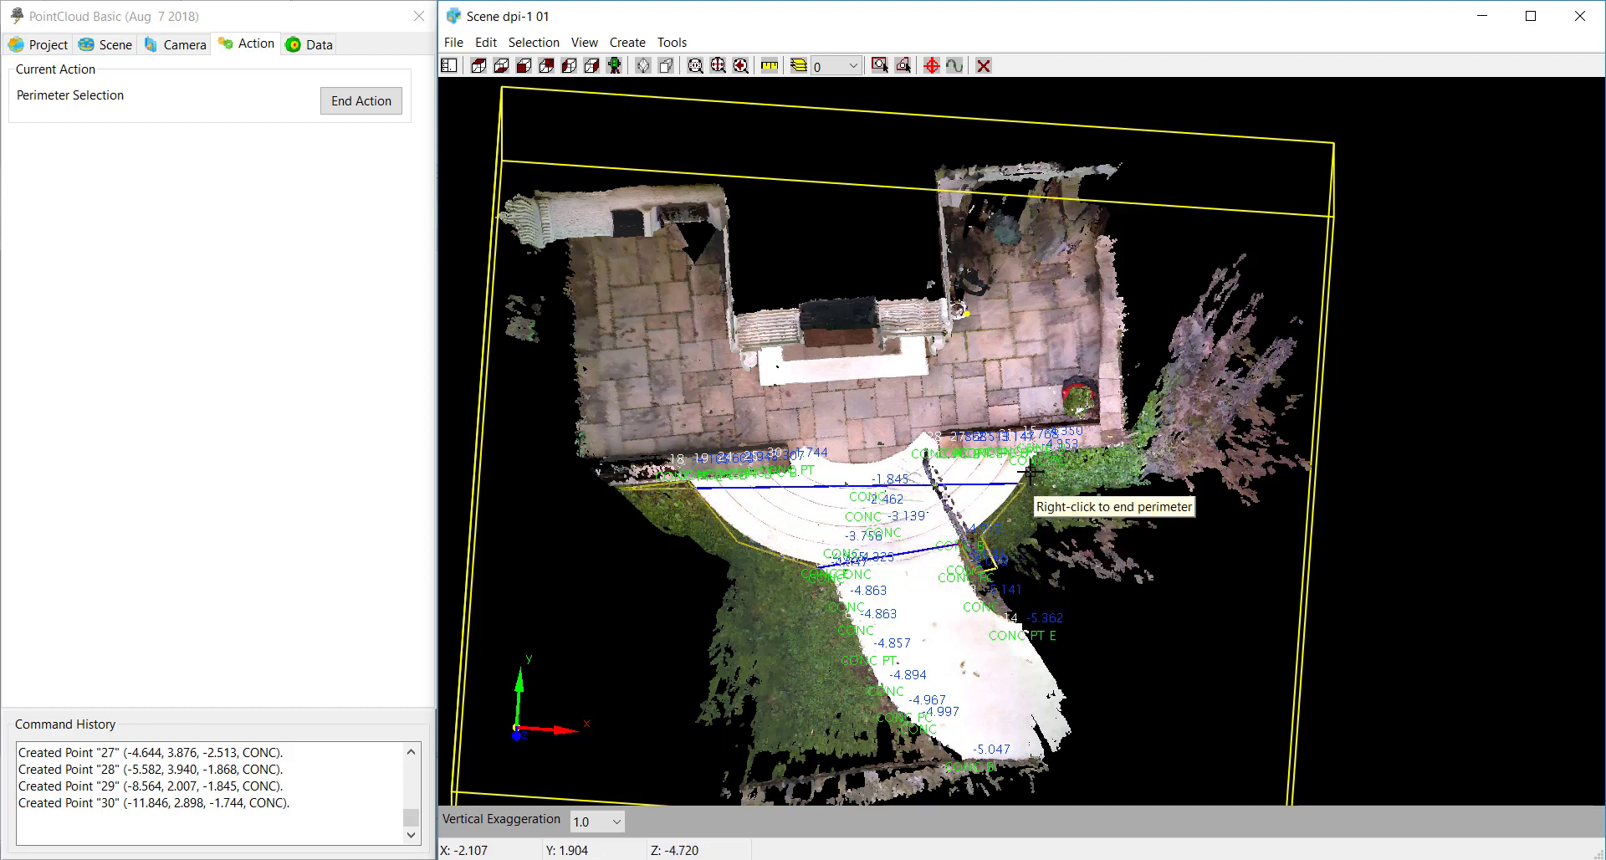
left_click(1127, 454)
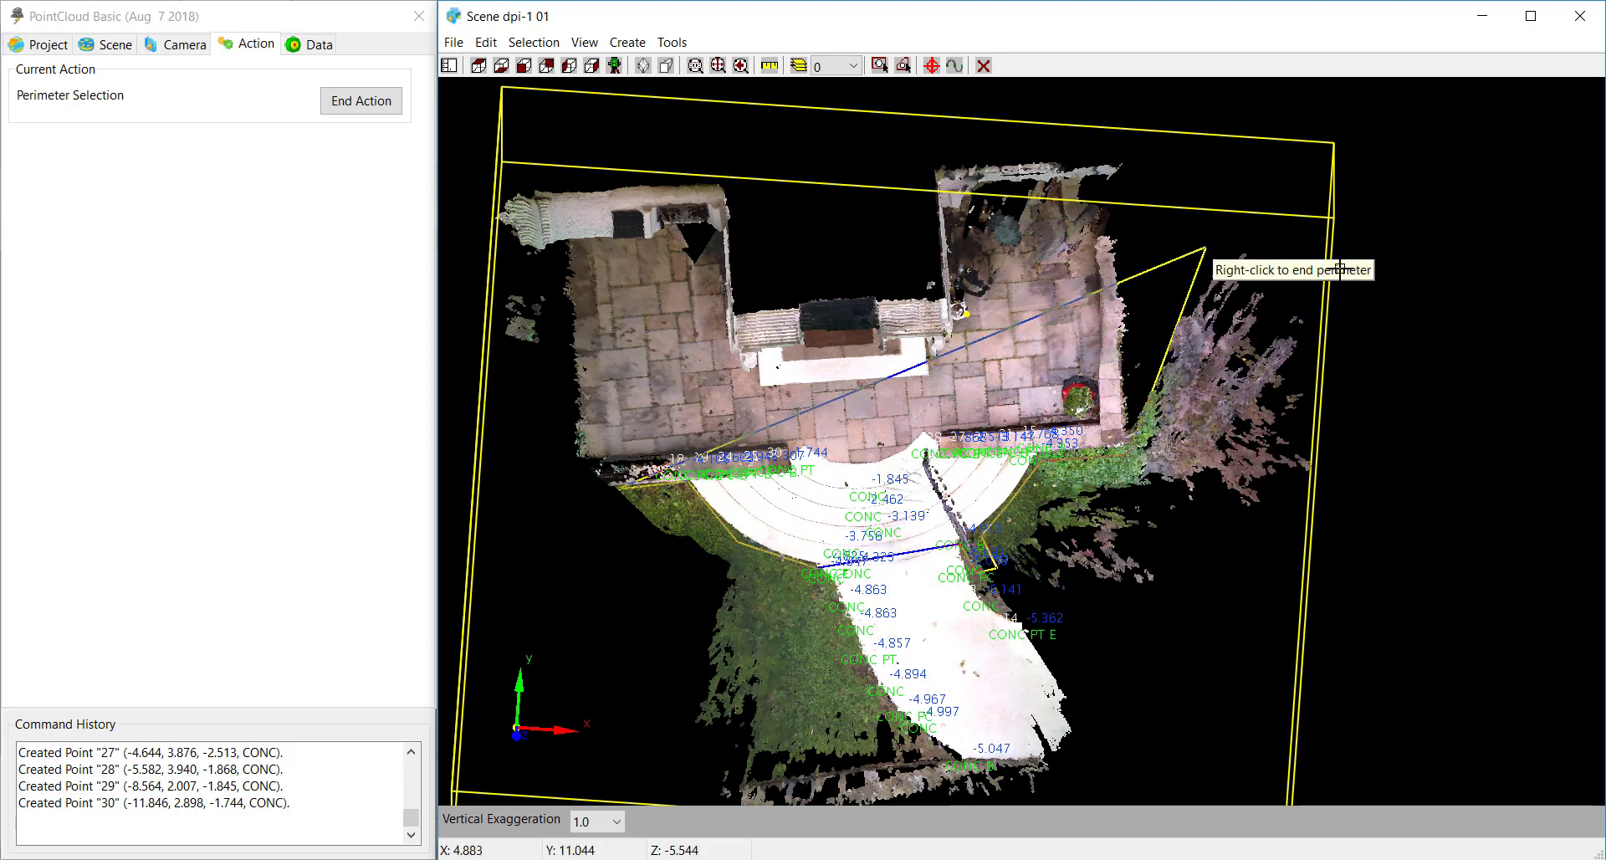
left_click(1310, 311)
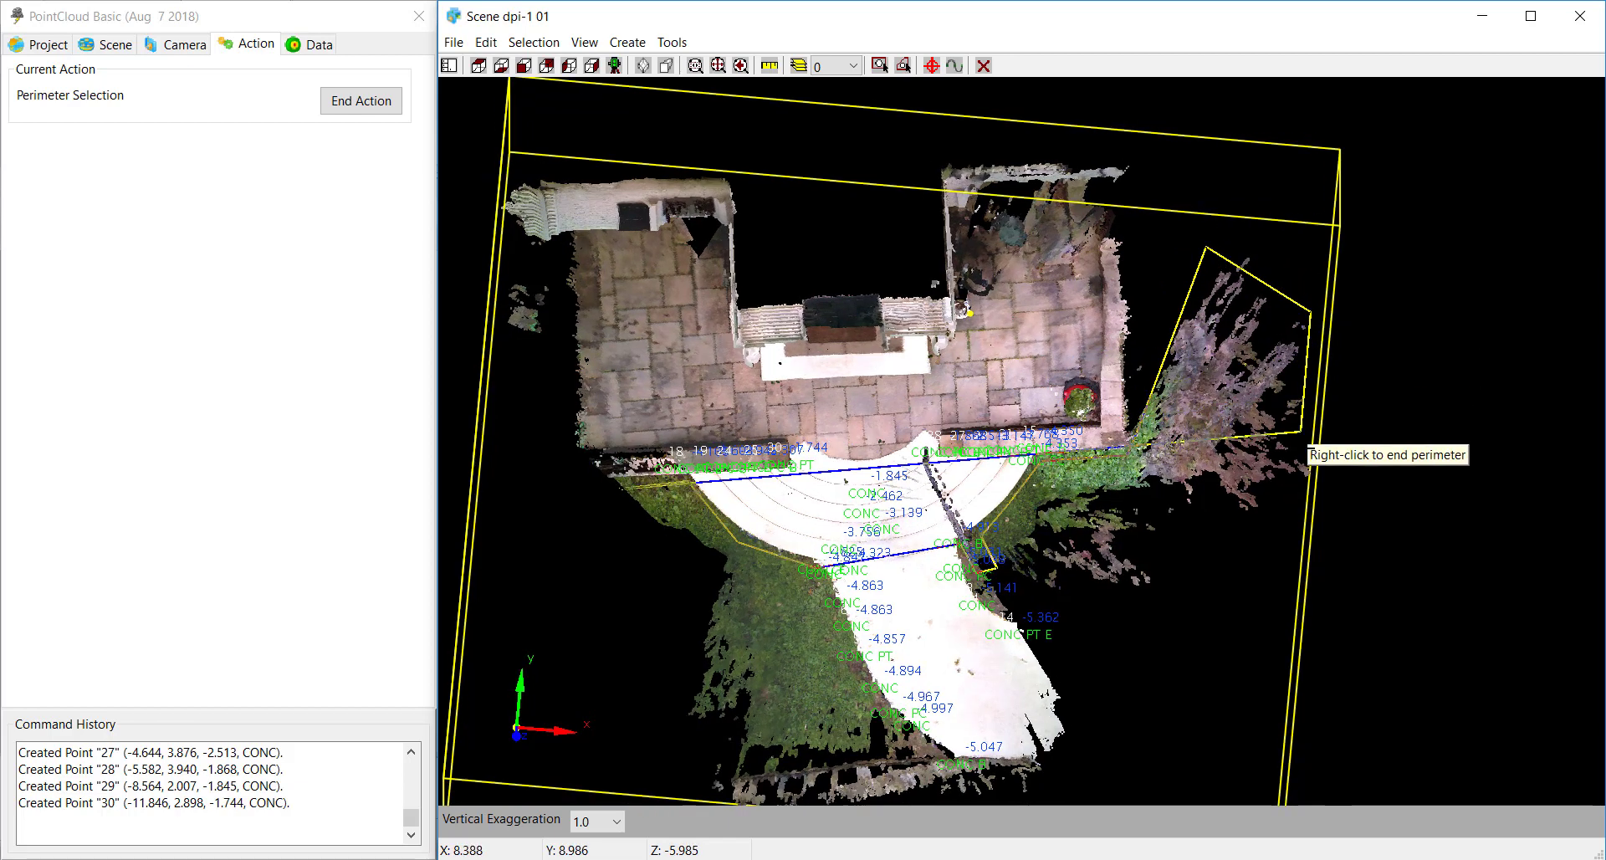
left_click(1300, 485)
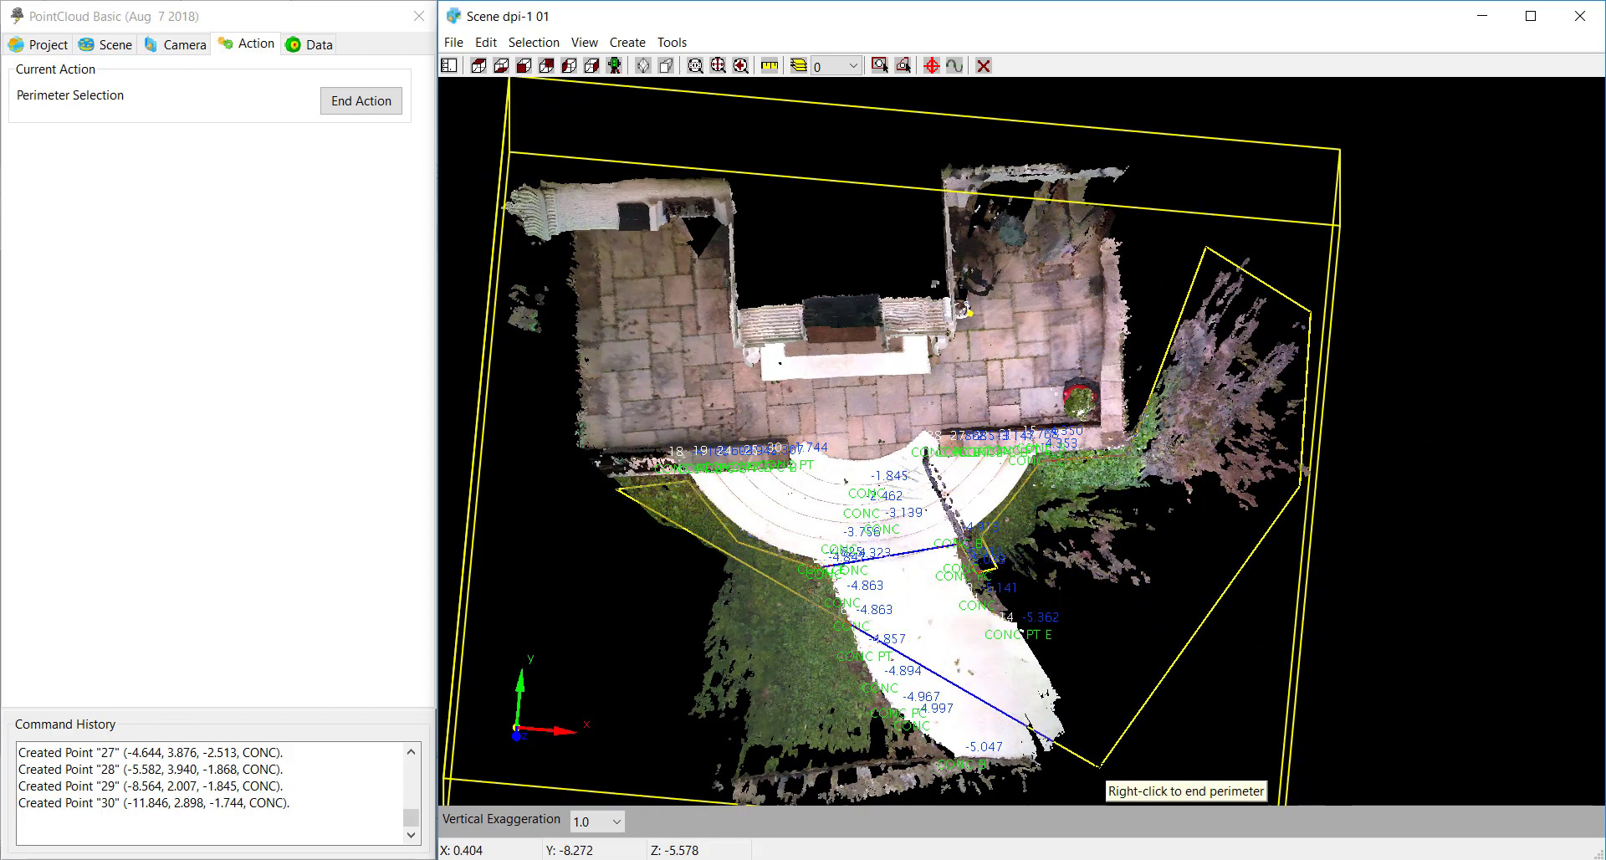
left_click(1098, 765)
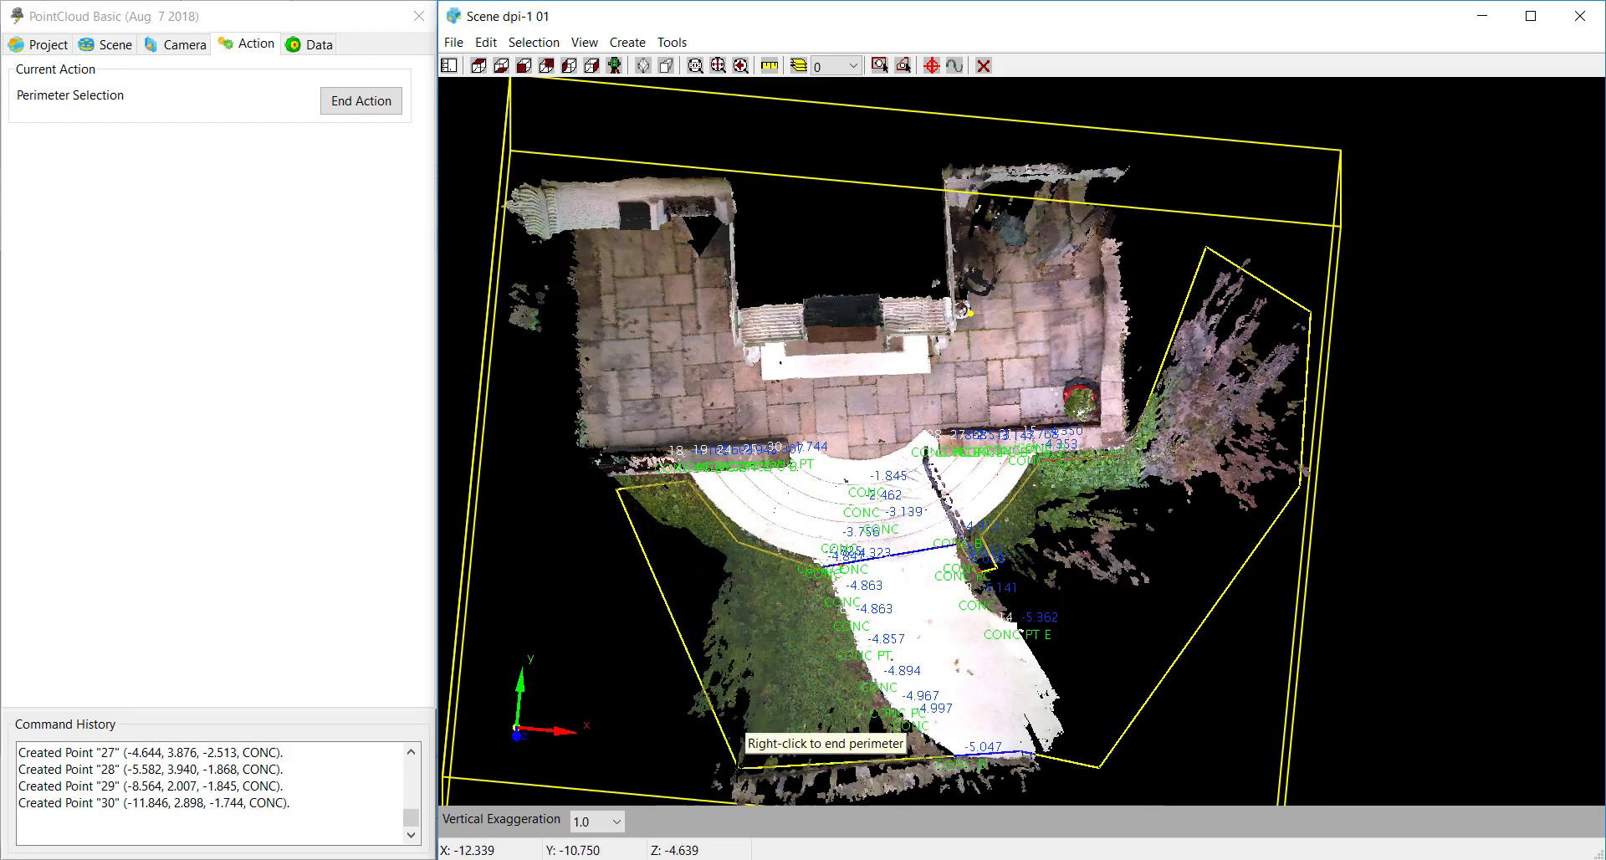
right_click(700, 723)
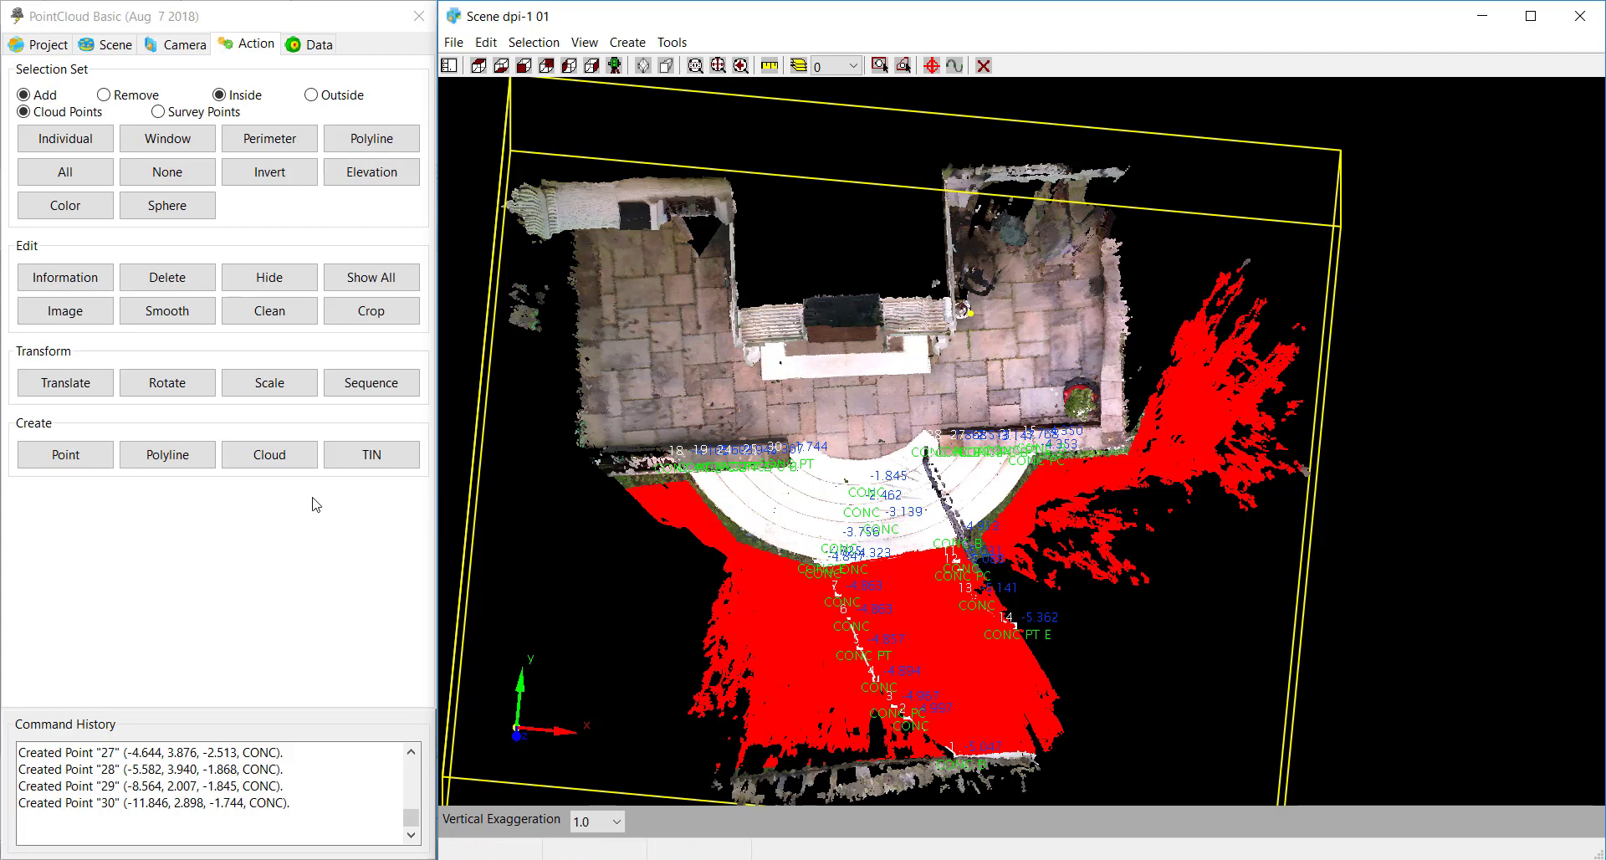
- Create a new cloud named Ground_SW Cloud 01 from the selected points and clear the selection
left_click(251, 462)
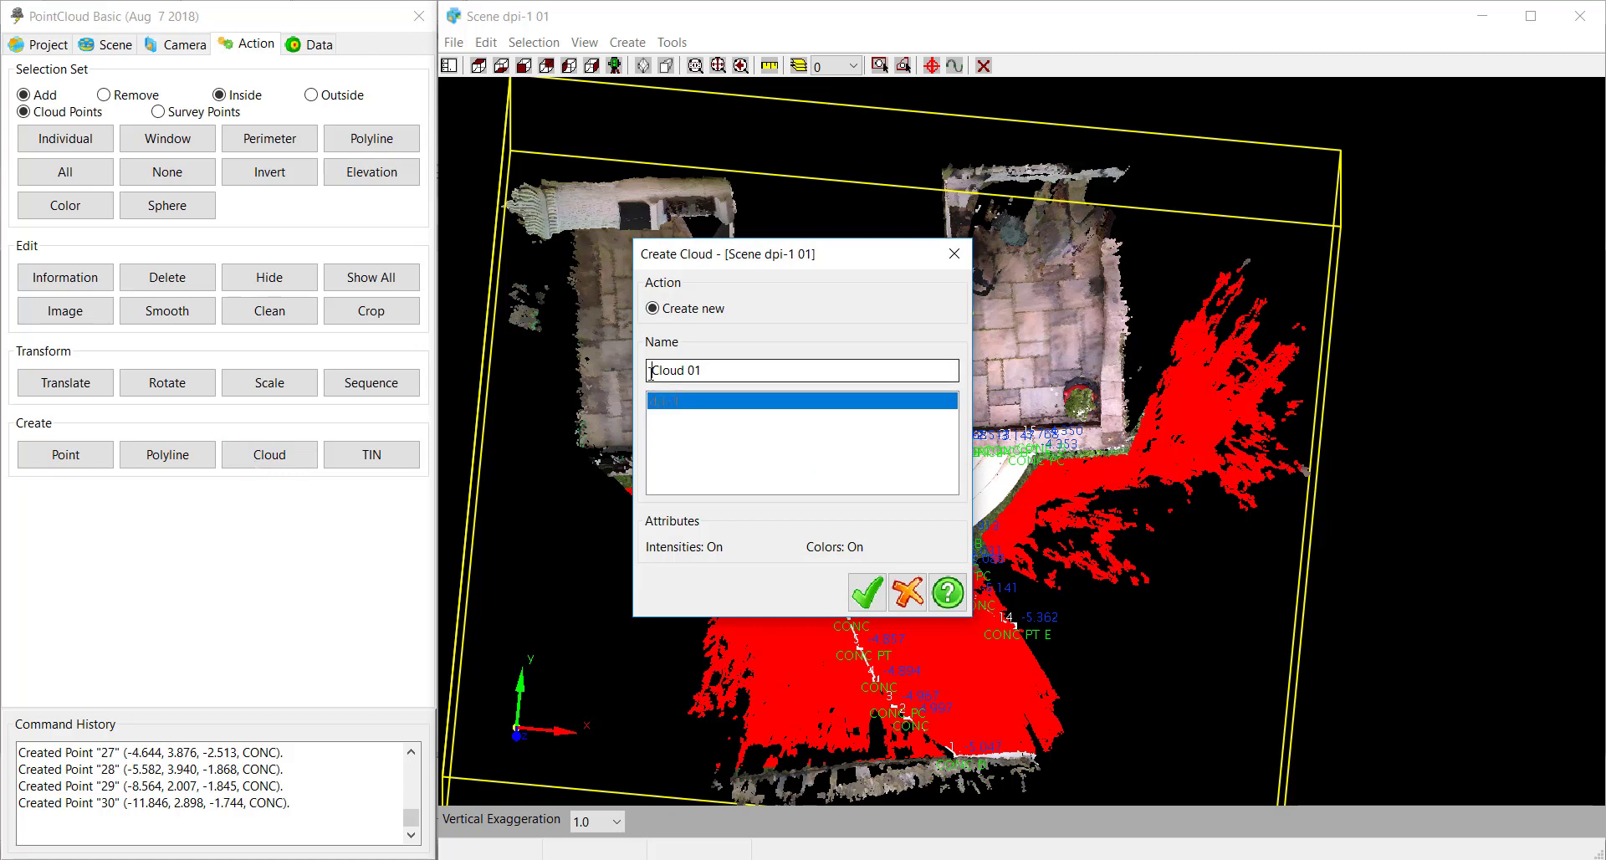
type("Gro")
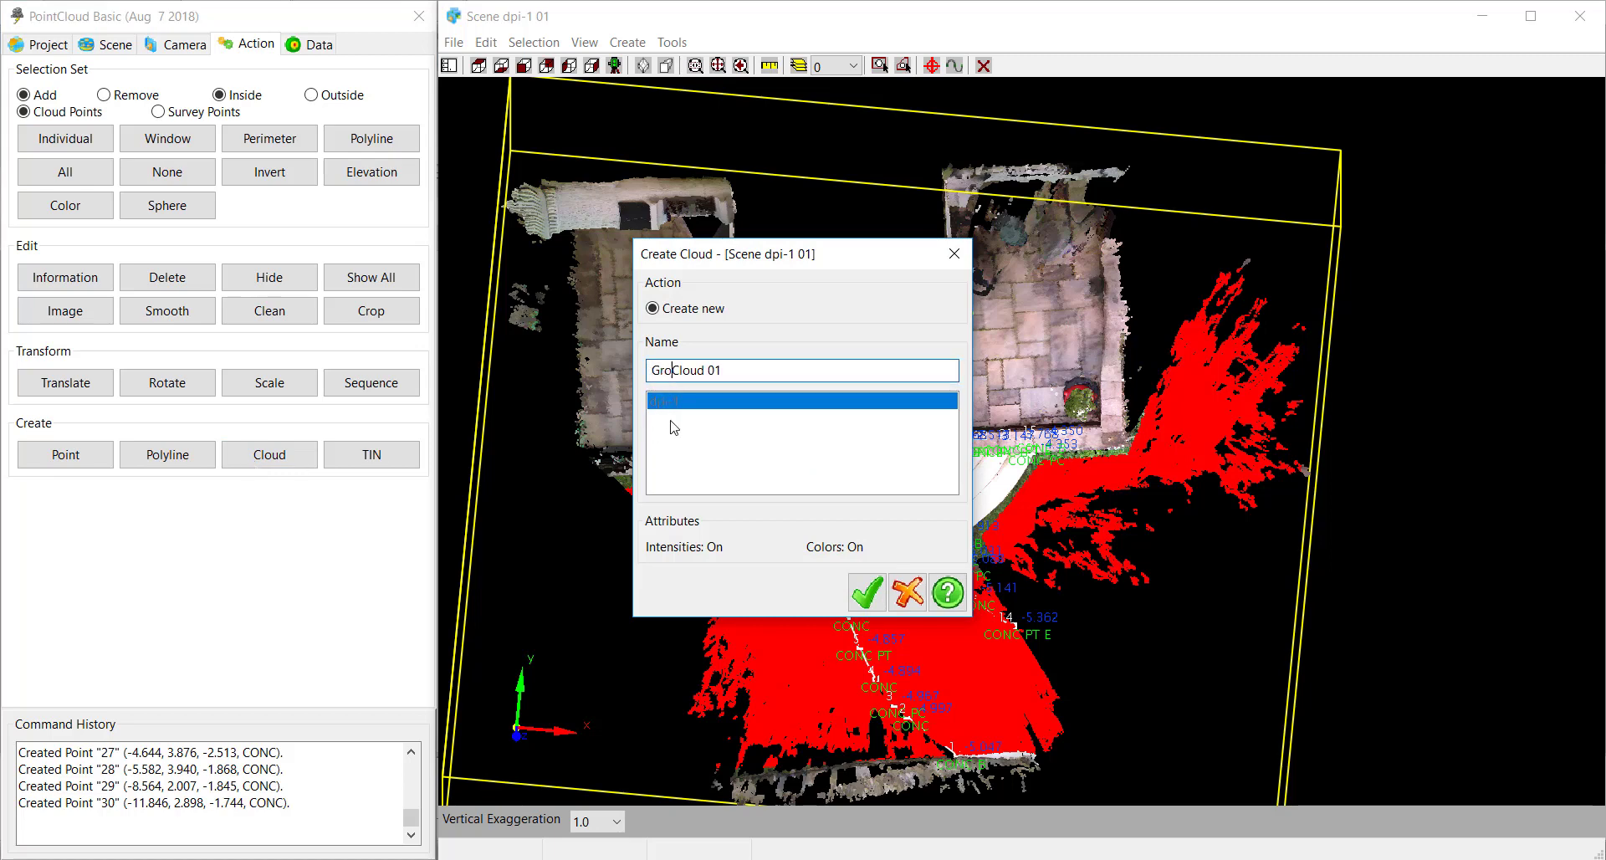
type("und_SW")
left_click(871, 591)
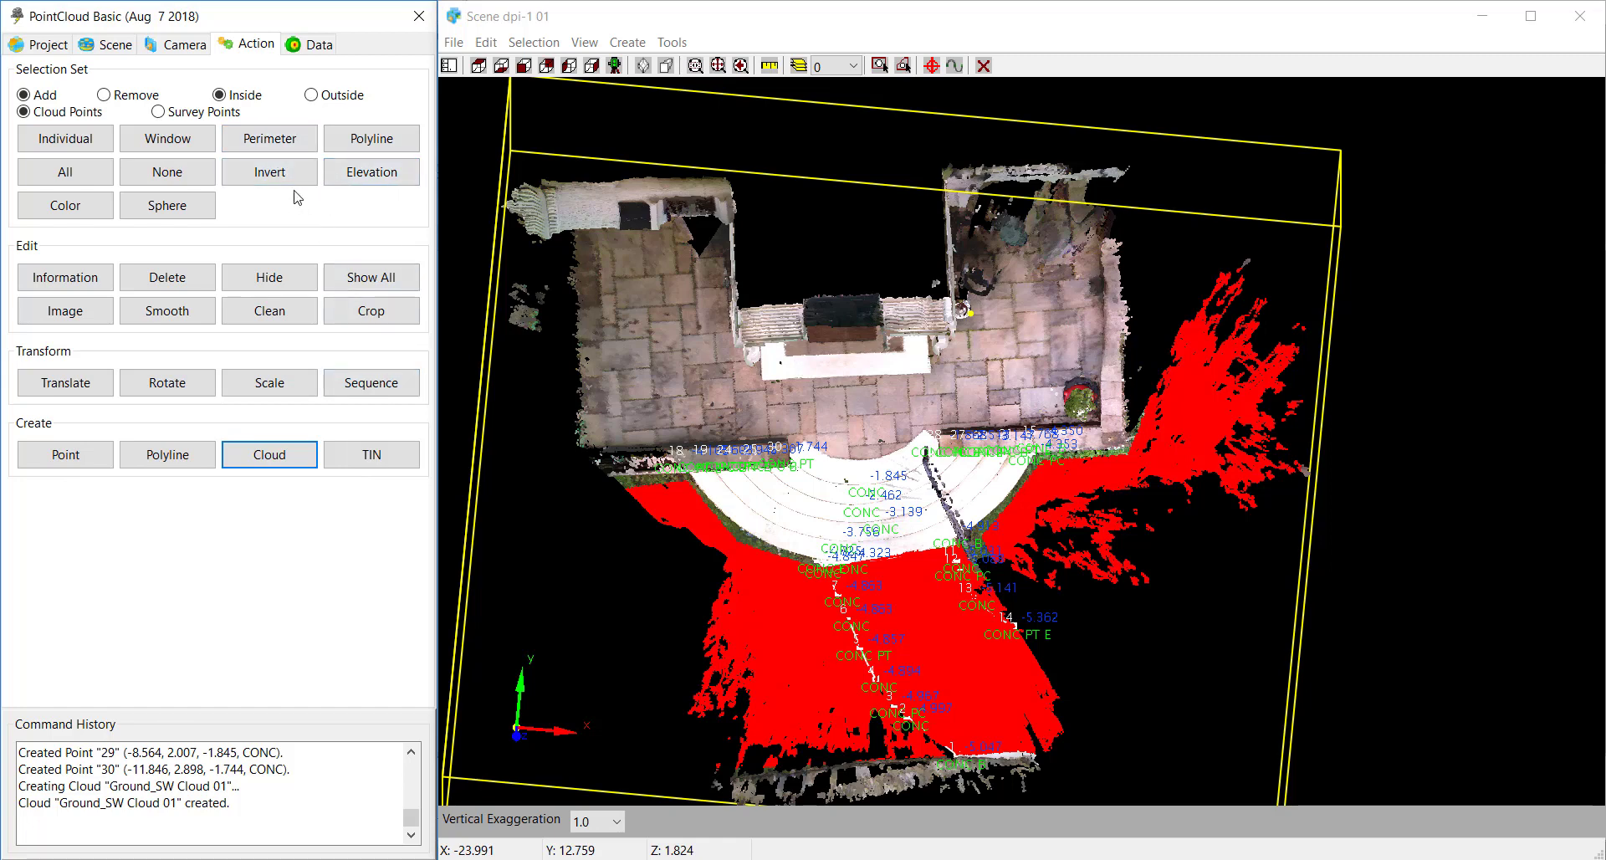
left_click(136, 176)
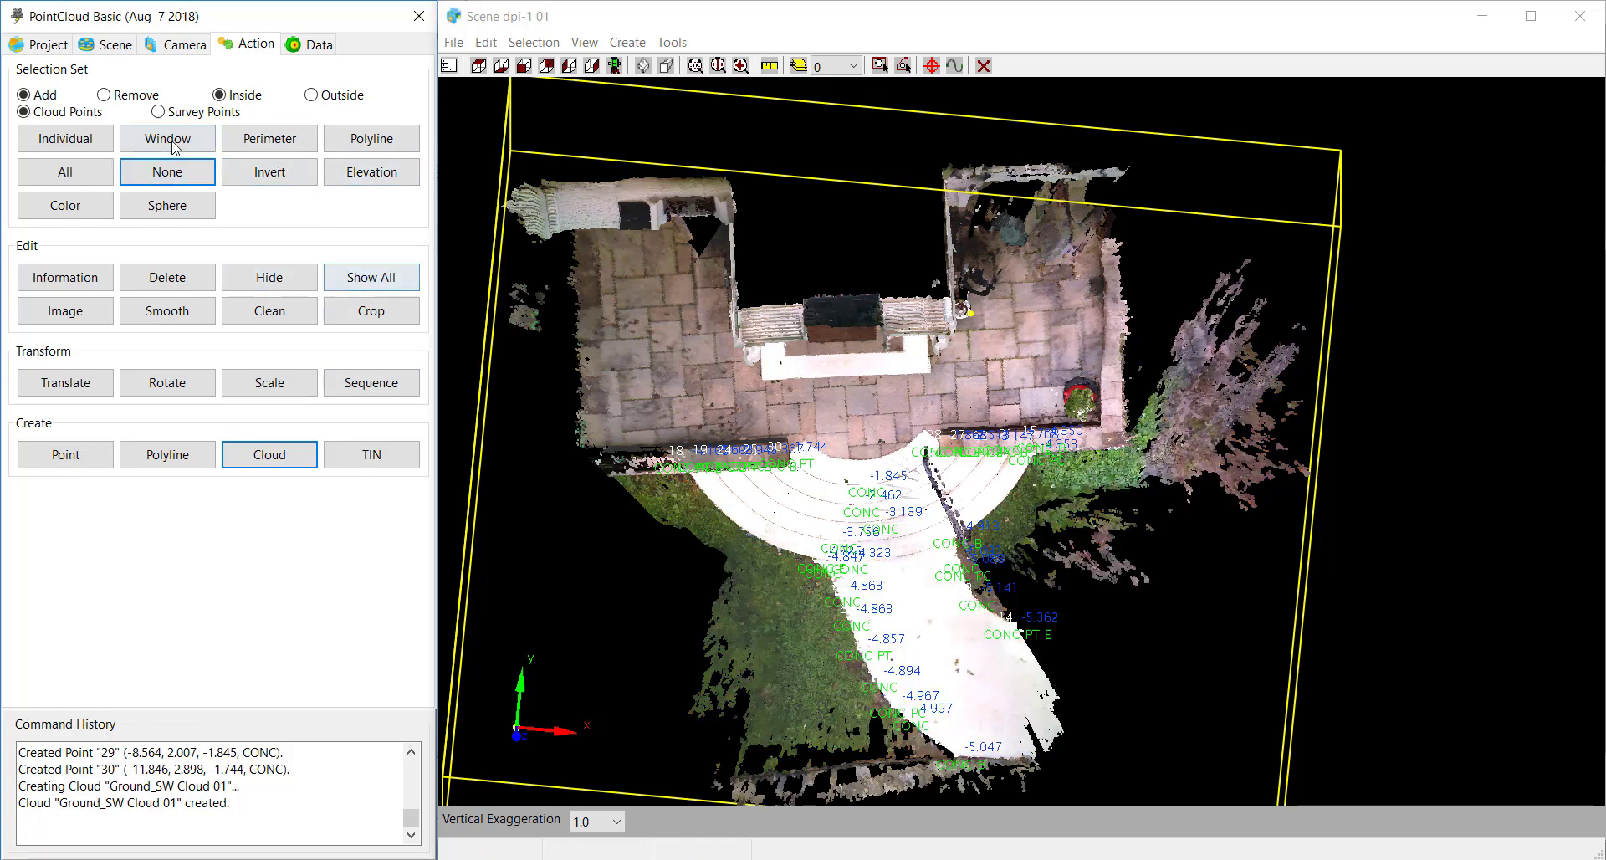
- Save the Basic_Backyard project and close the dpi-1 scene
left_click(39, 45)
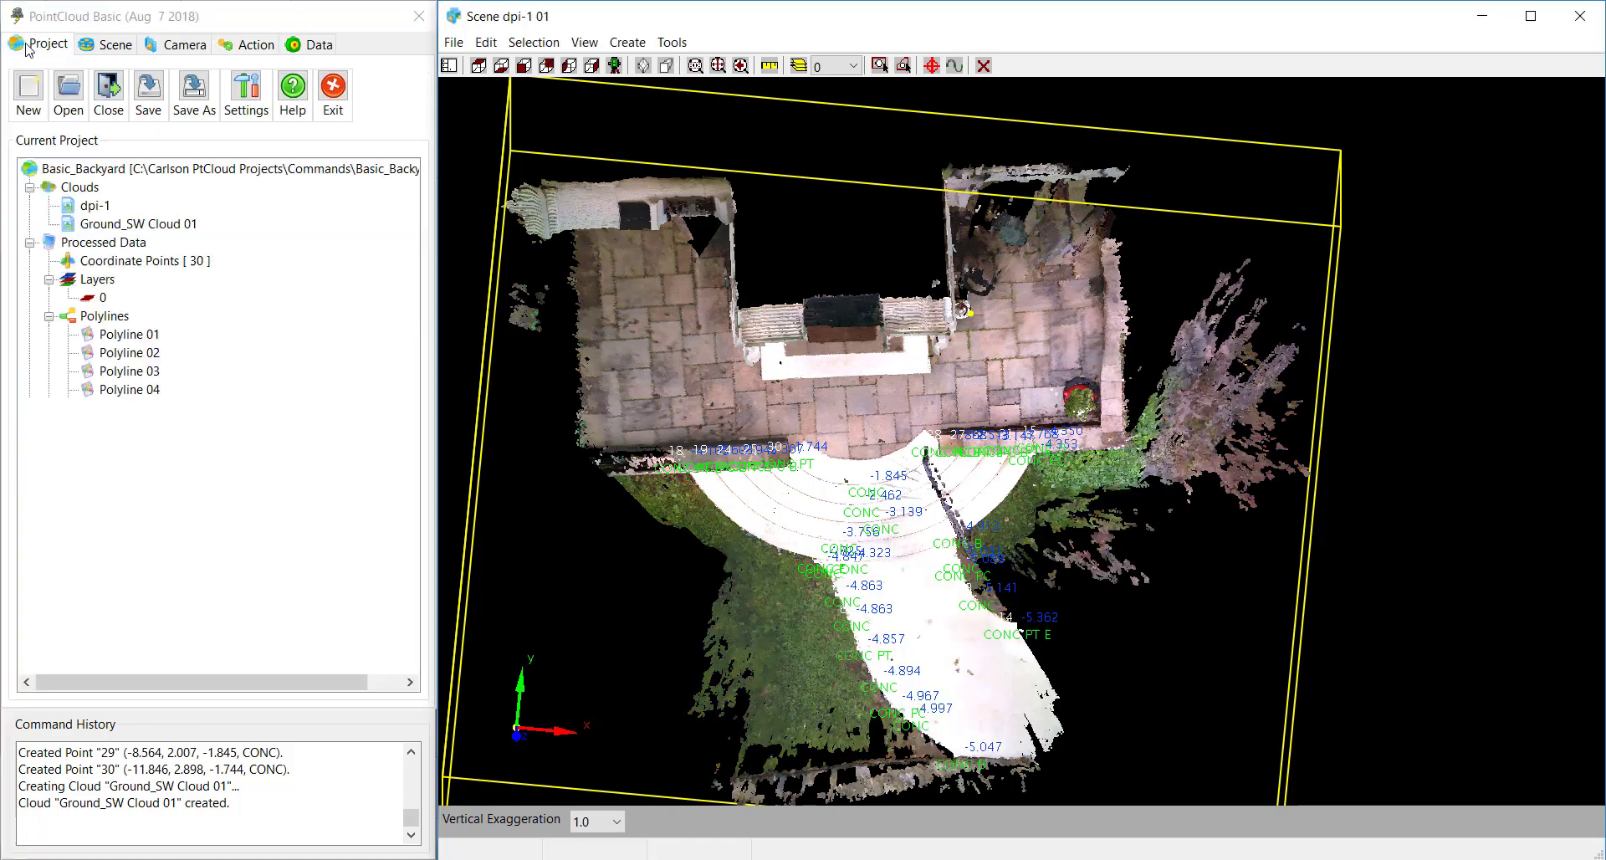
left_click(149, 92)
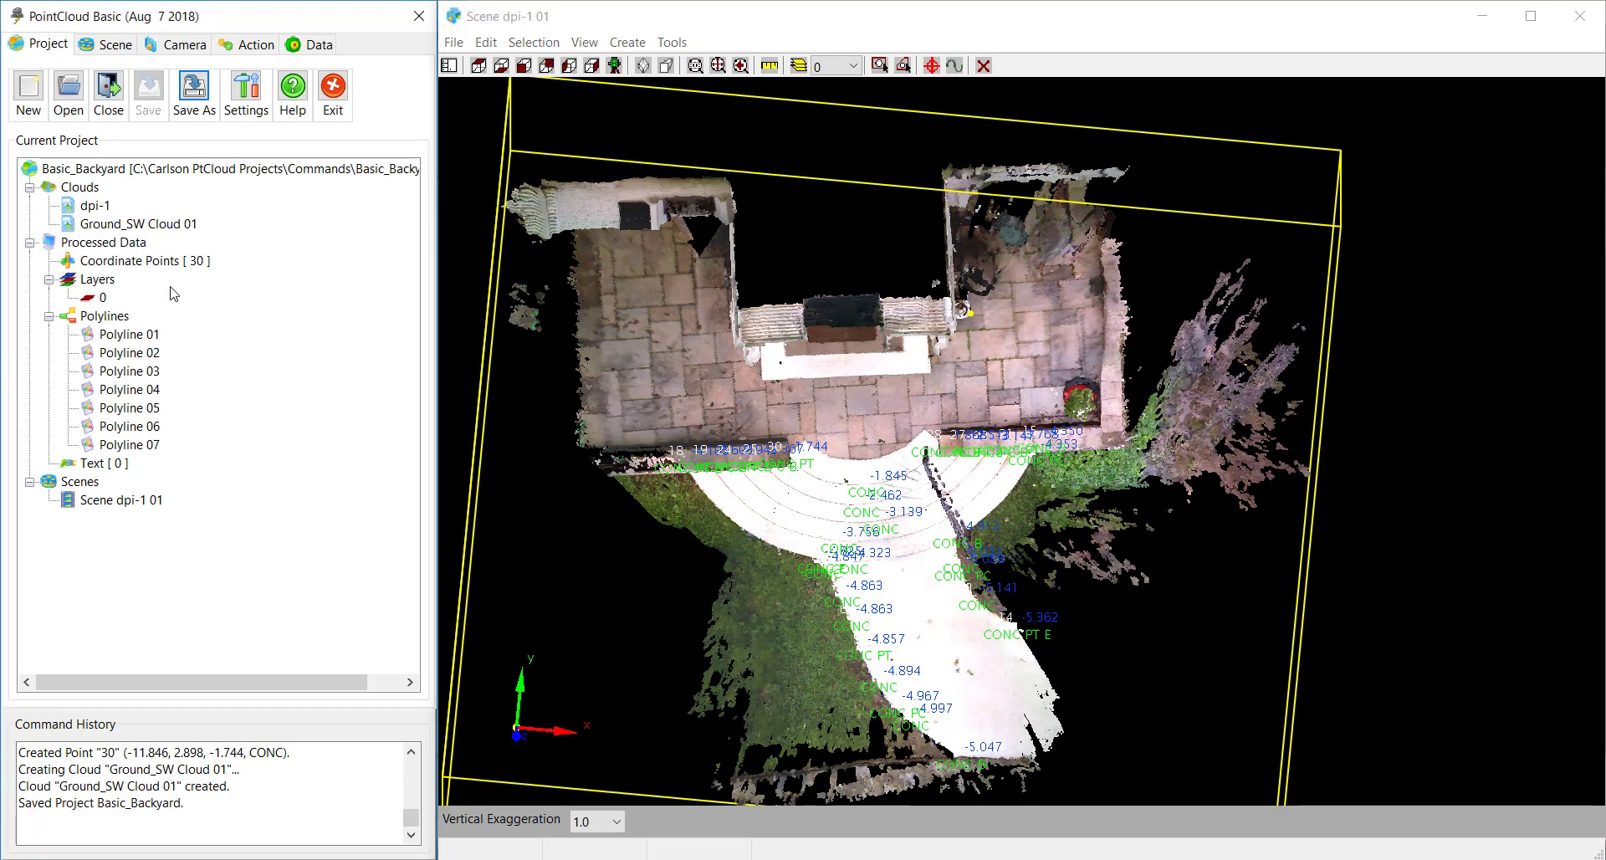
left_click(1576, 19)
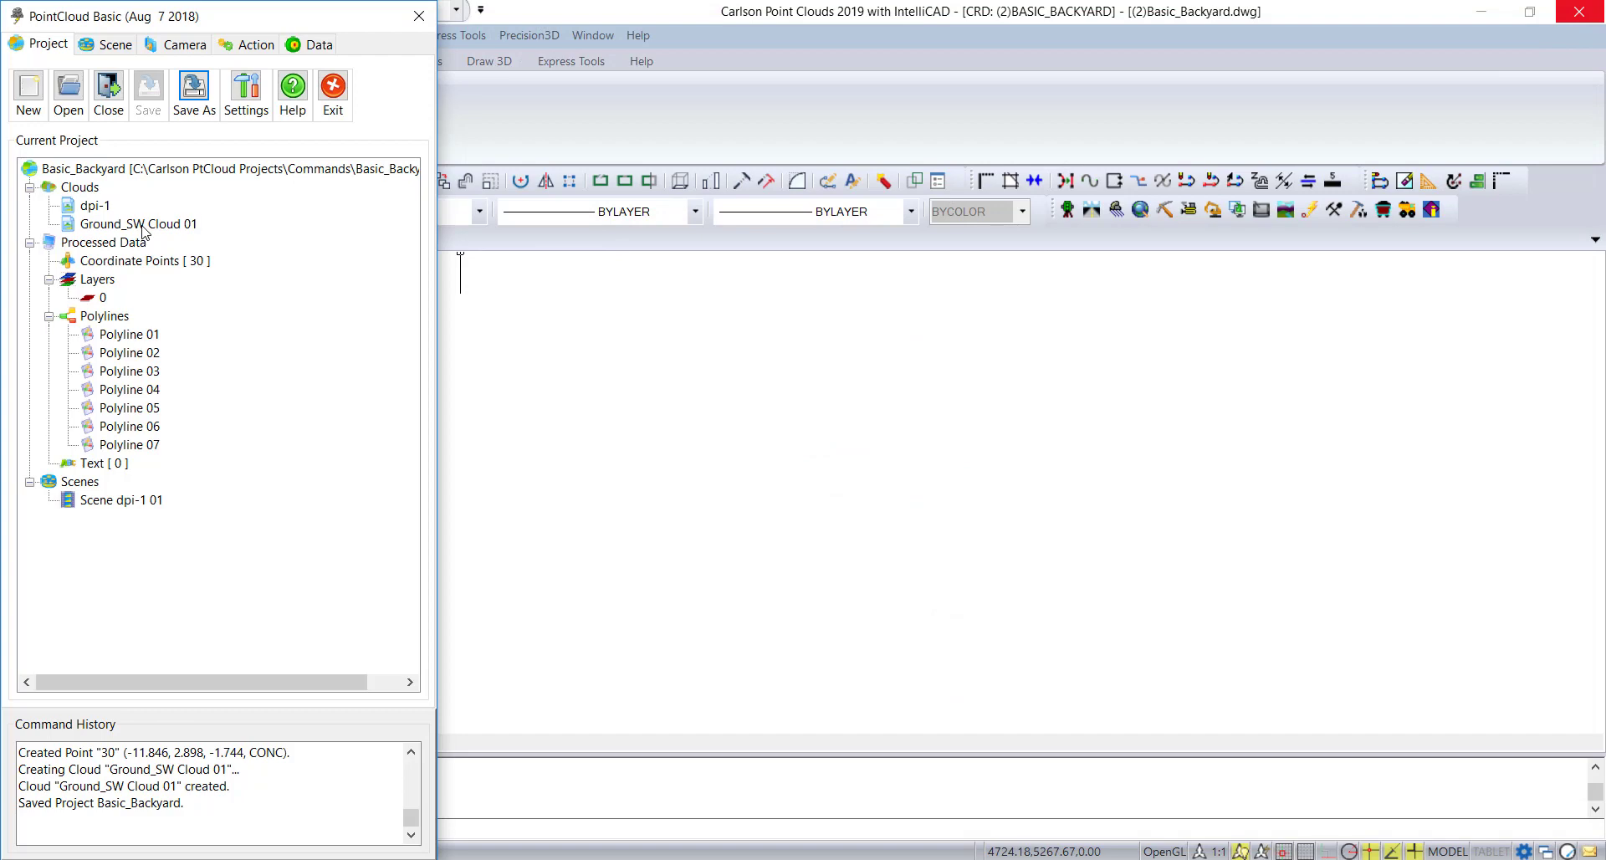
- View Ground_SW Cloud 01 in a new 3D scene with direct color and orient it to the top view
right_click(144, 232)
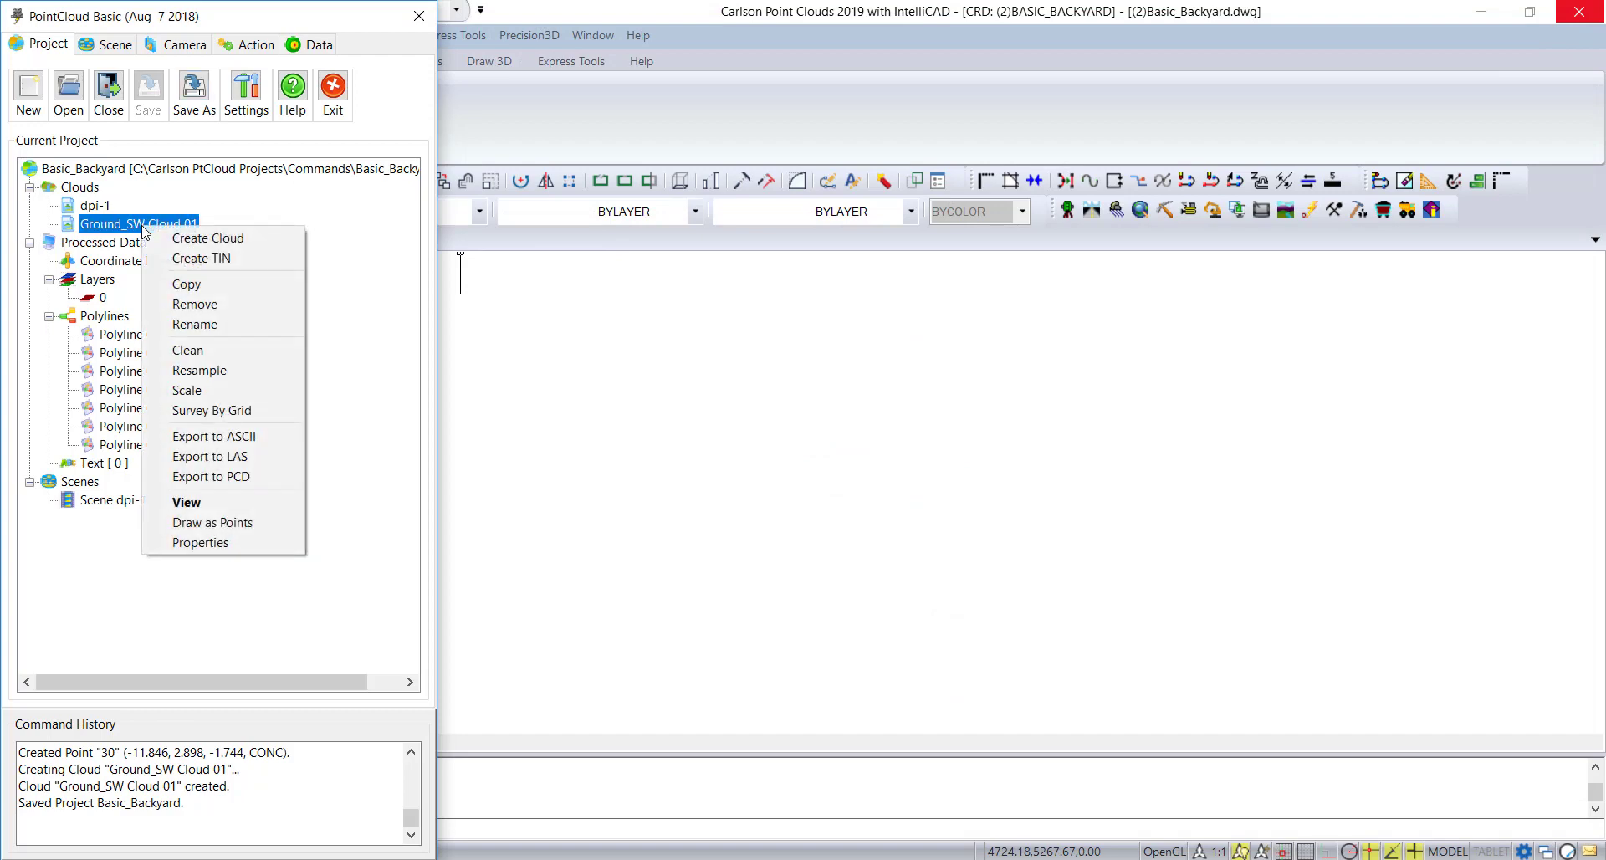
left_click(226, 502)
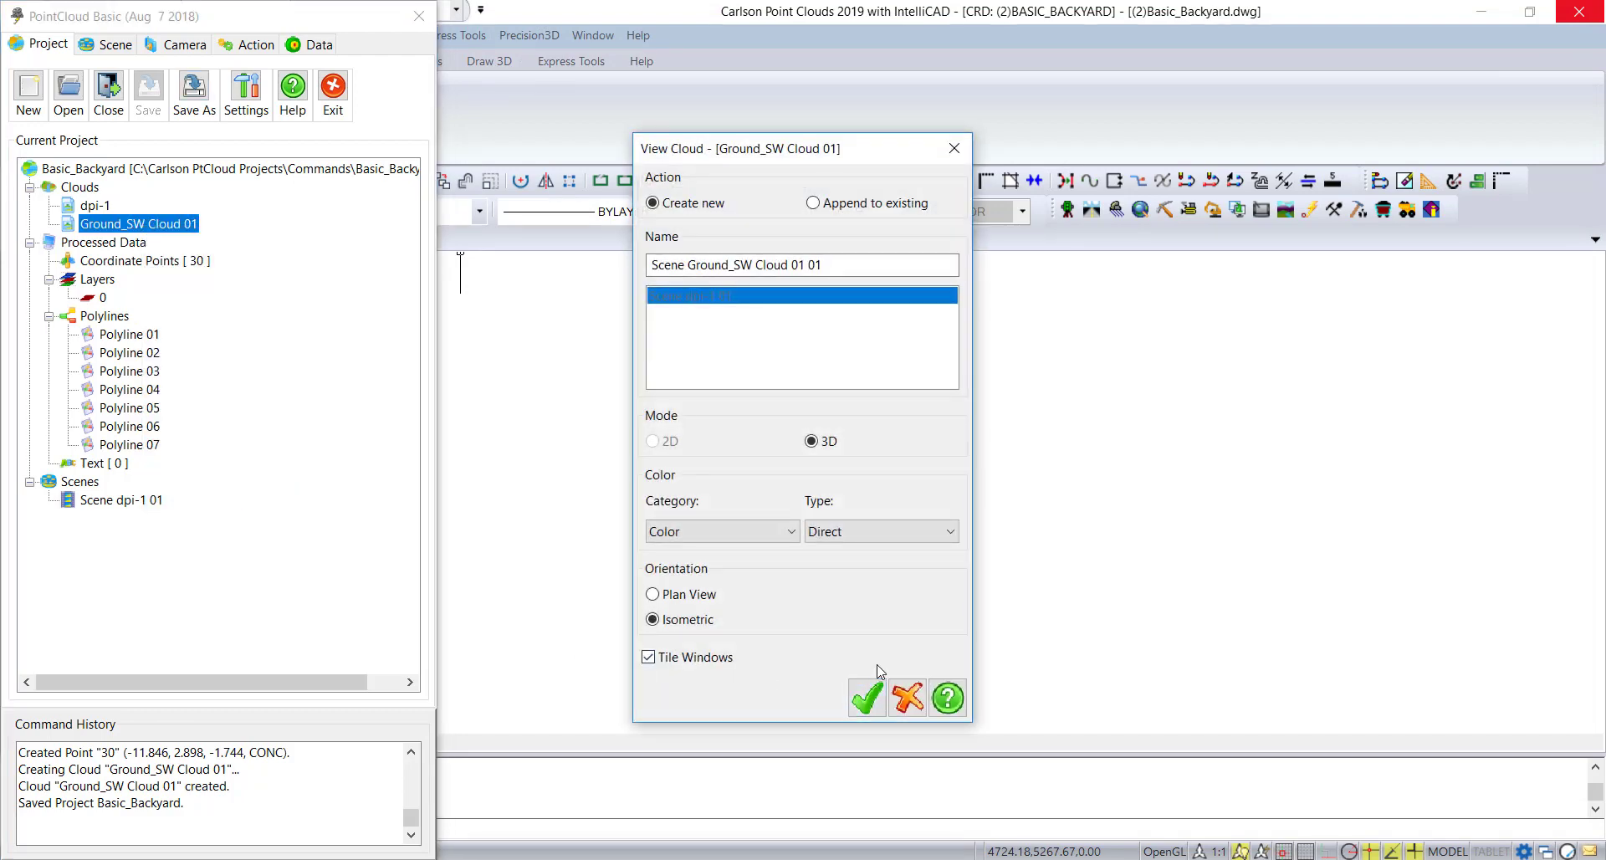
left_click(867, 693)
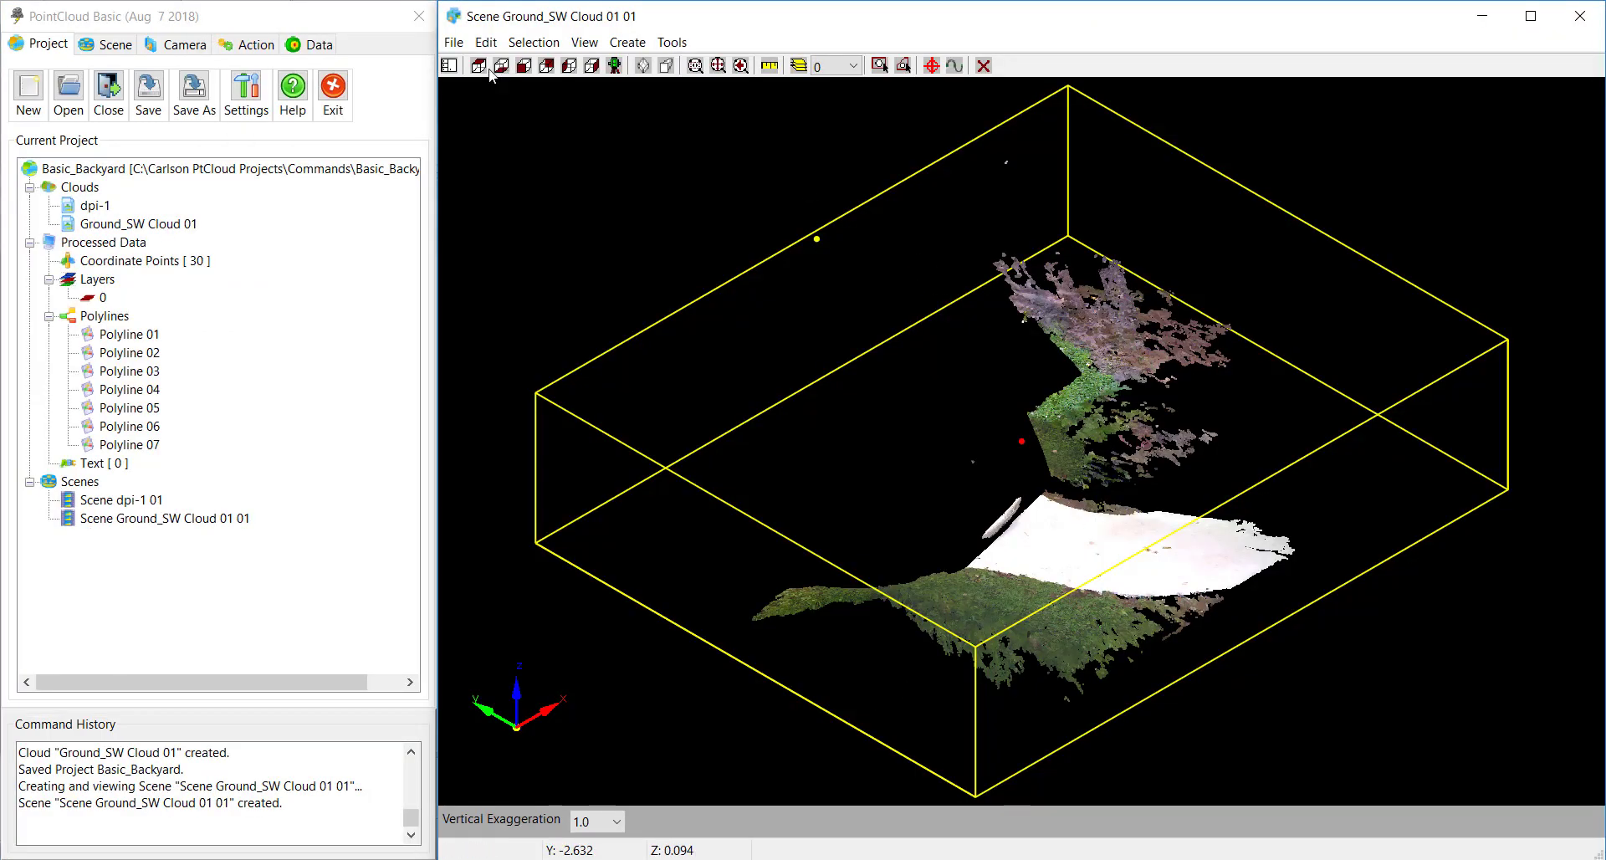
left_click(481, 66)
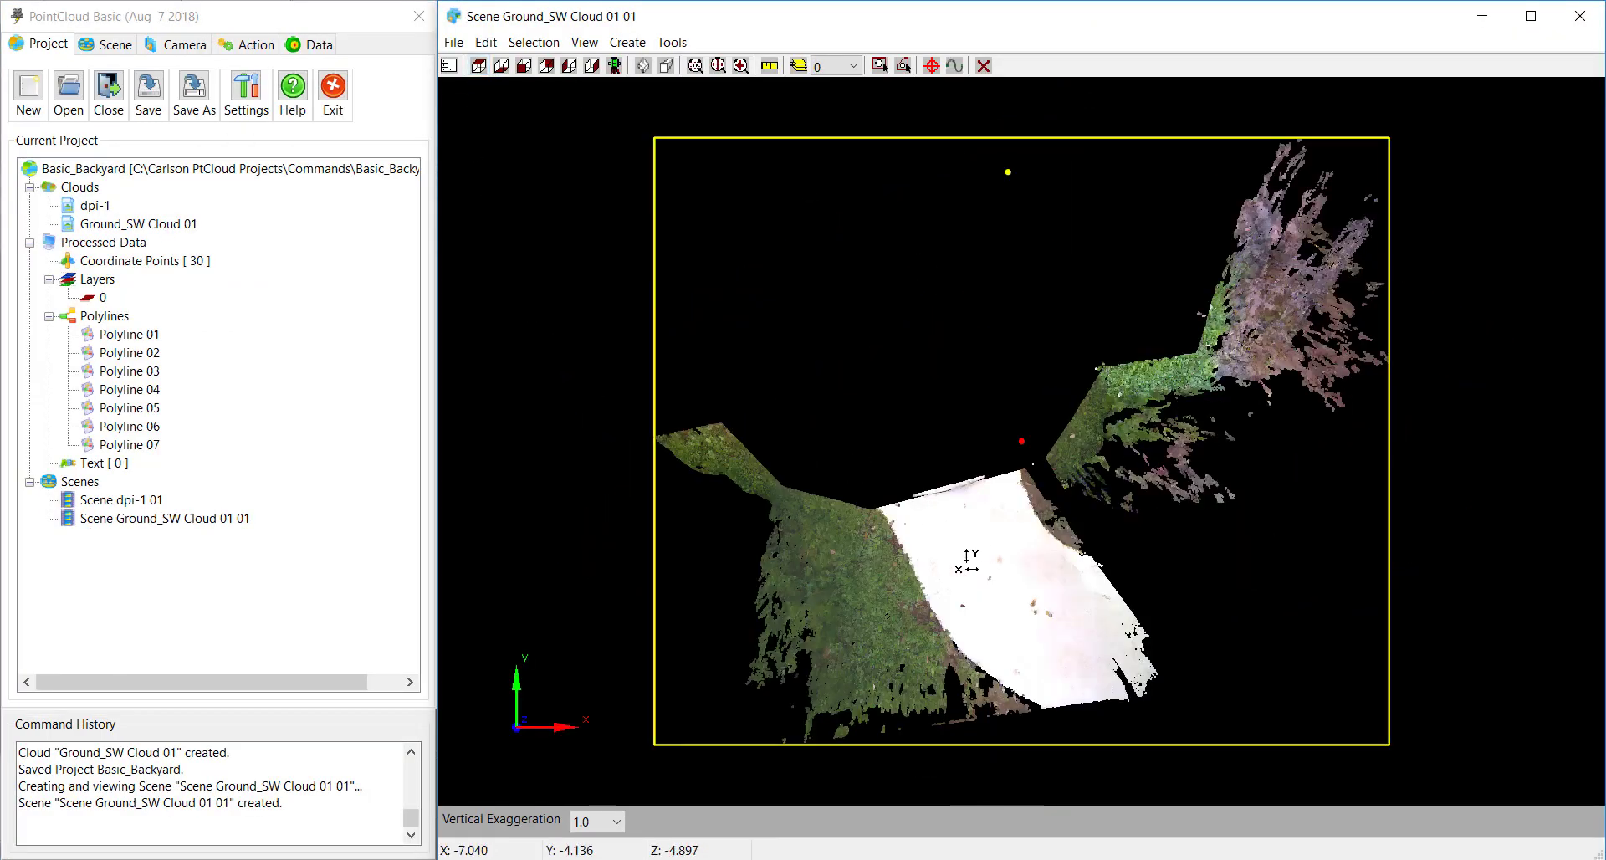
- Delete the stray step points at the walkway's end nearest the steps, enclosing them in a perimeter selection
scroll(957, 481, "up", 3)
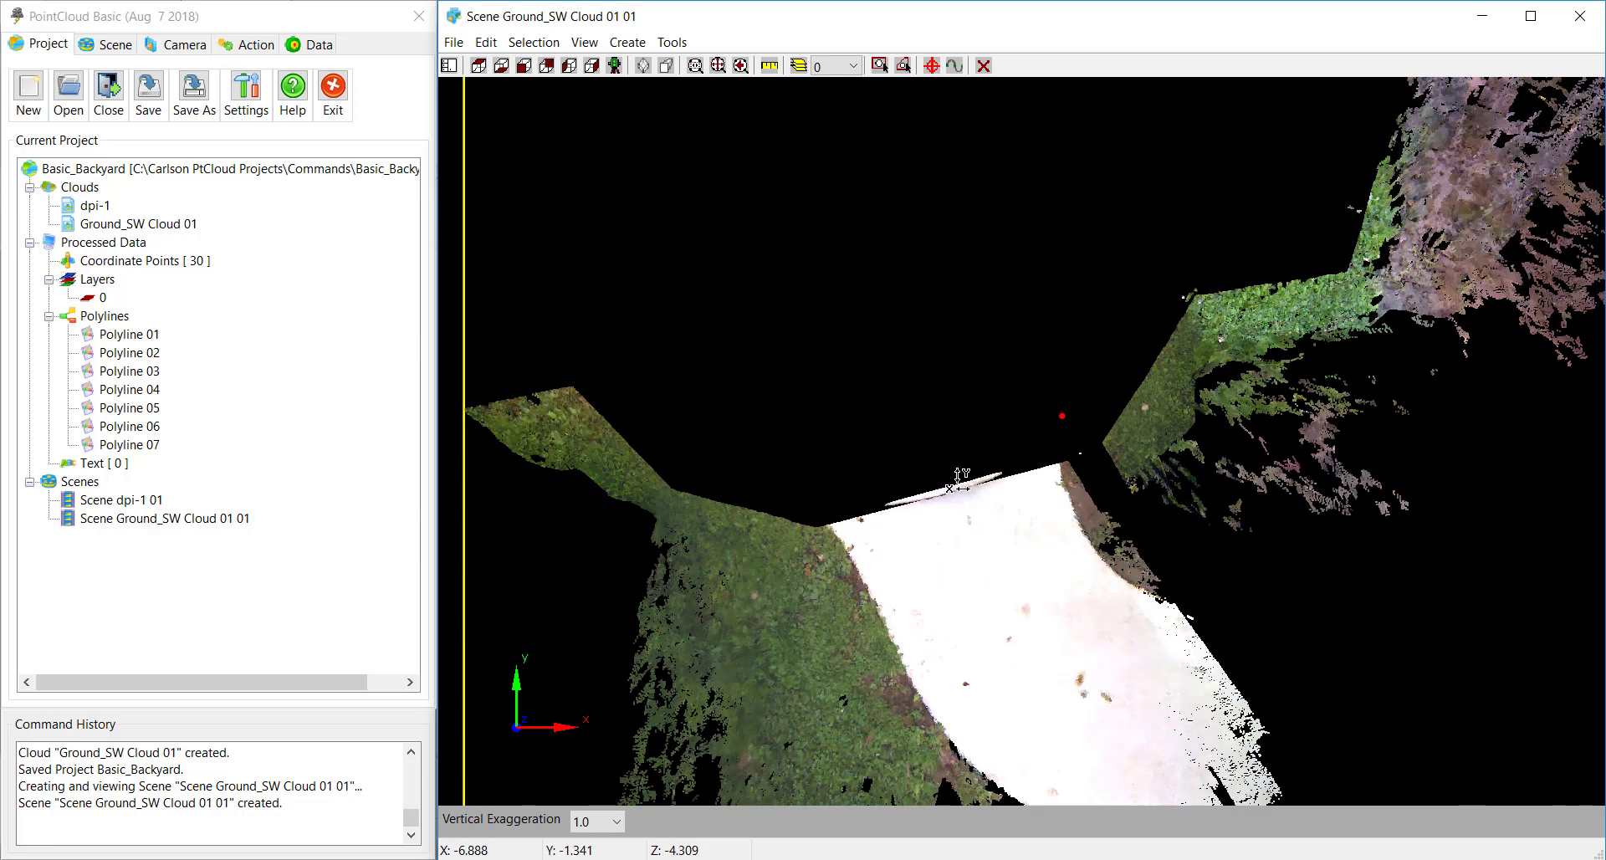
scroll(958, 481, "up", 2)
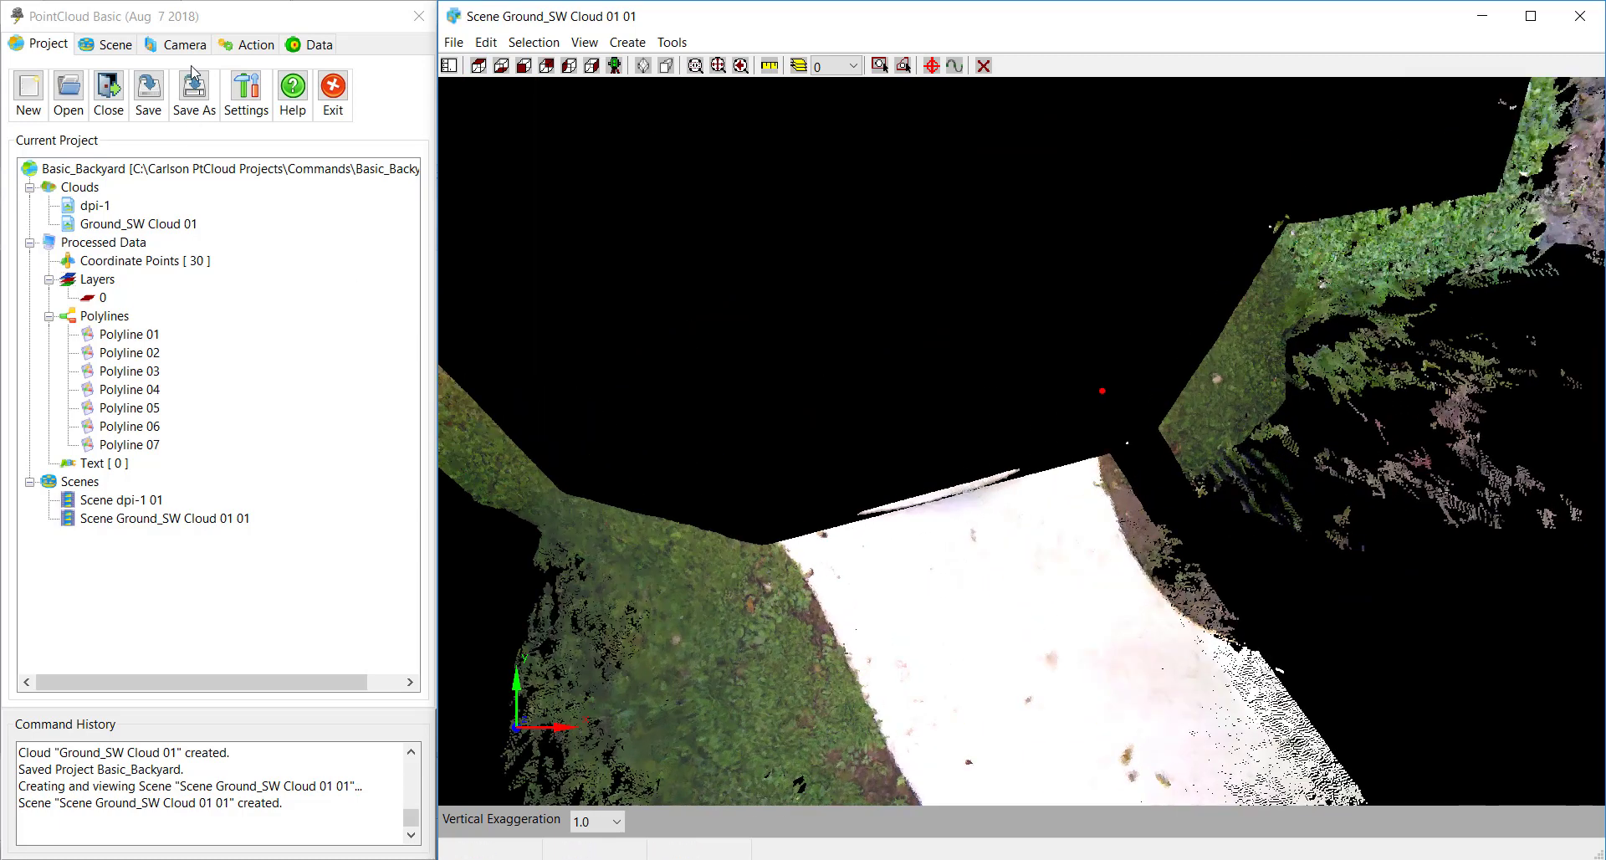
left_click(255, 45)
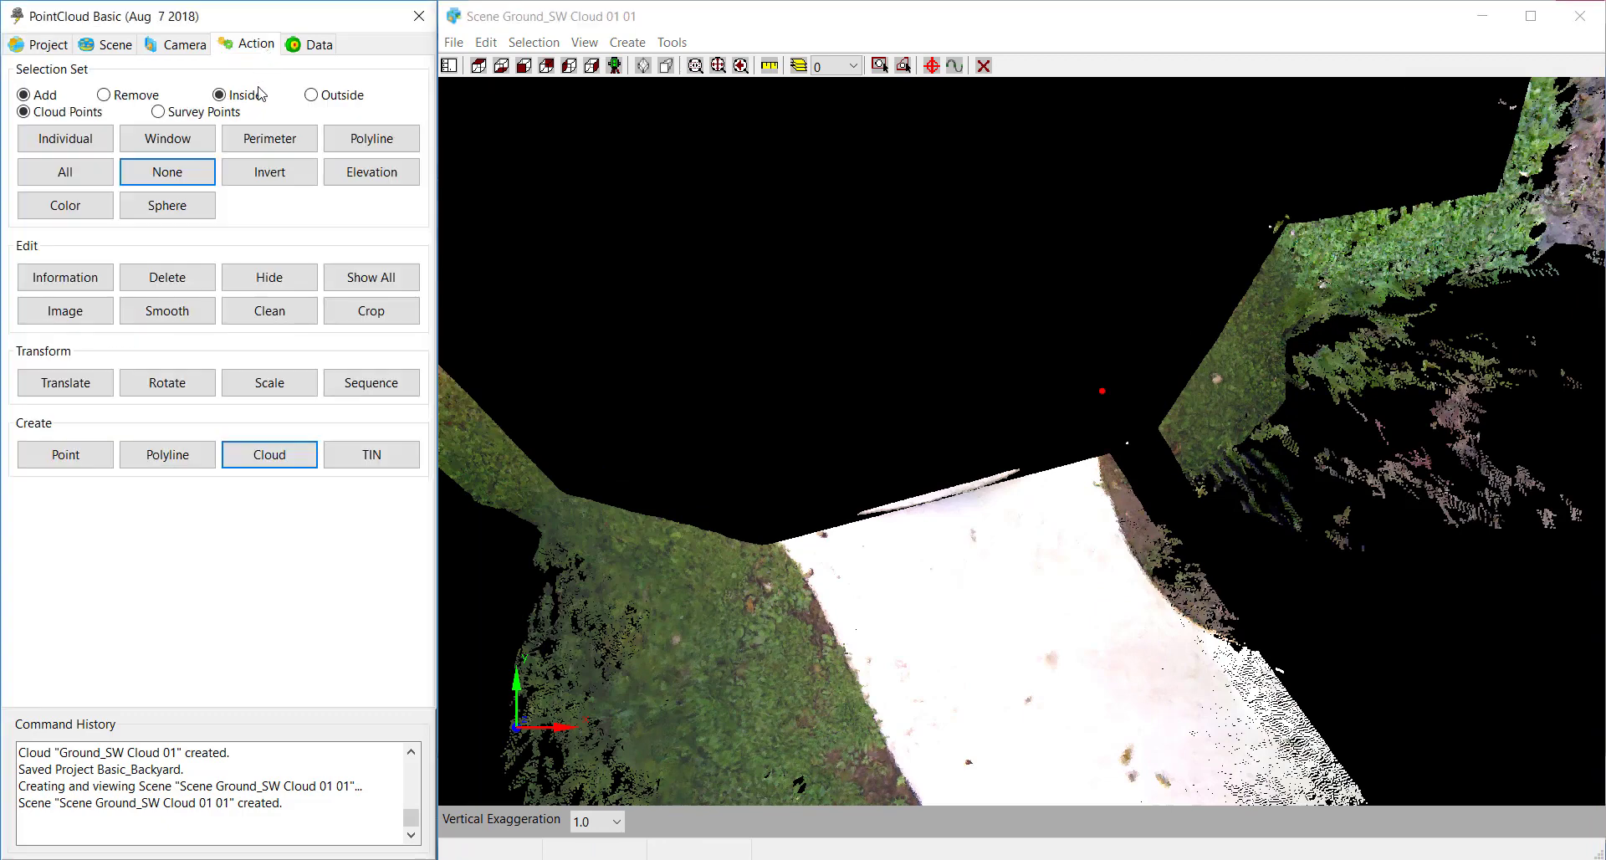
left_click(188, 144)
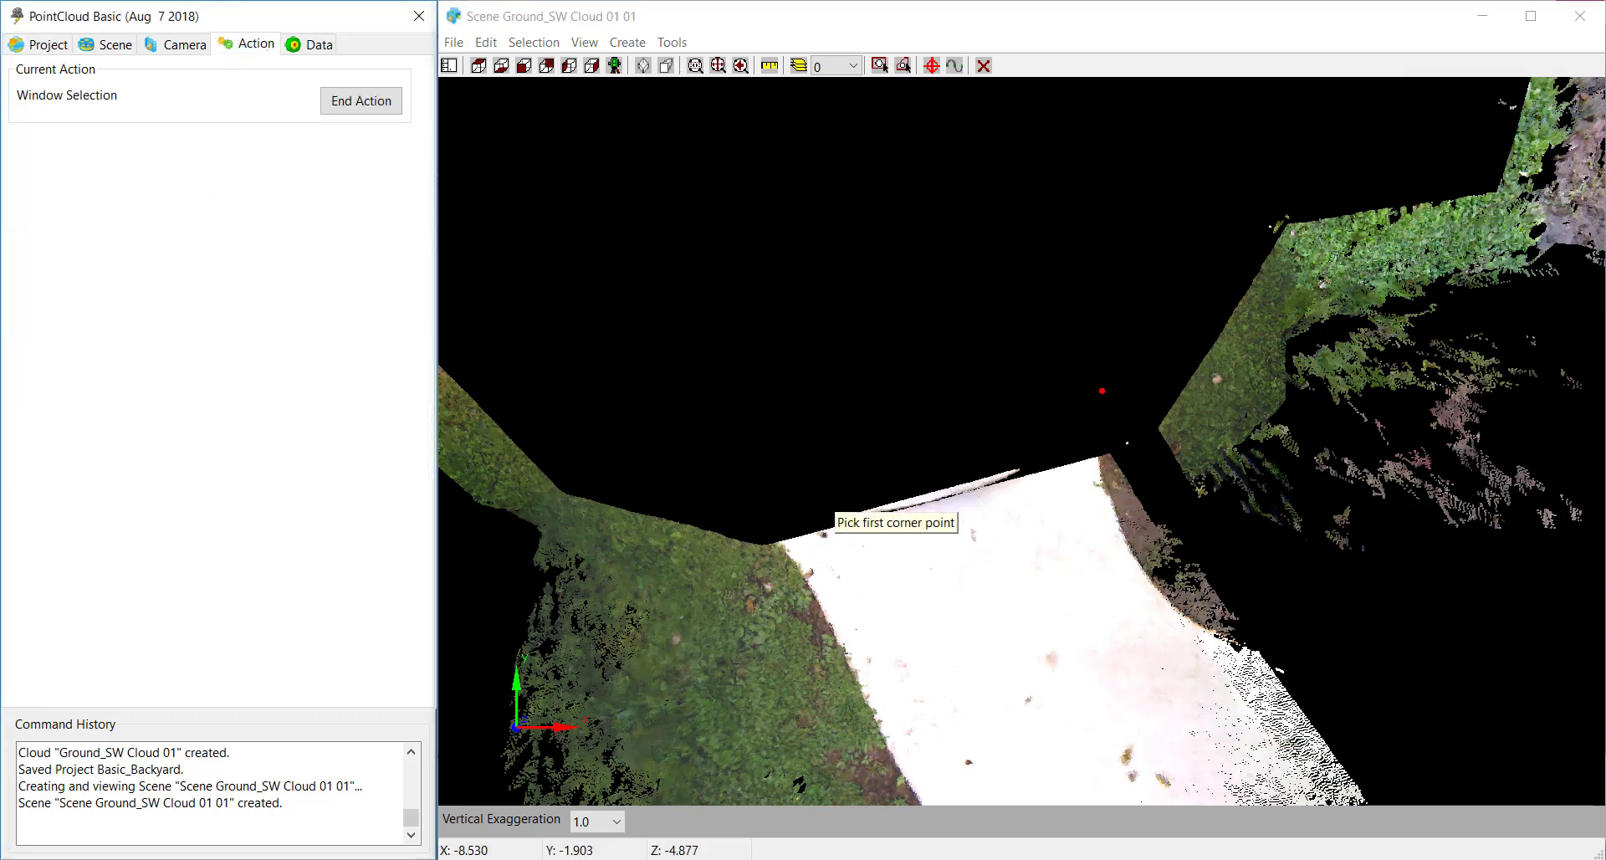
key("Escape")
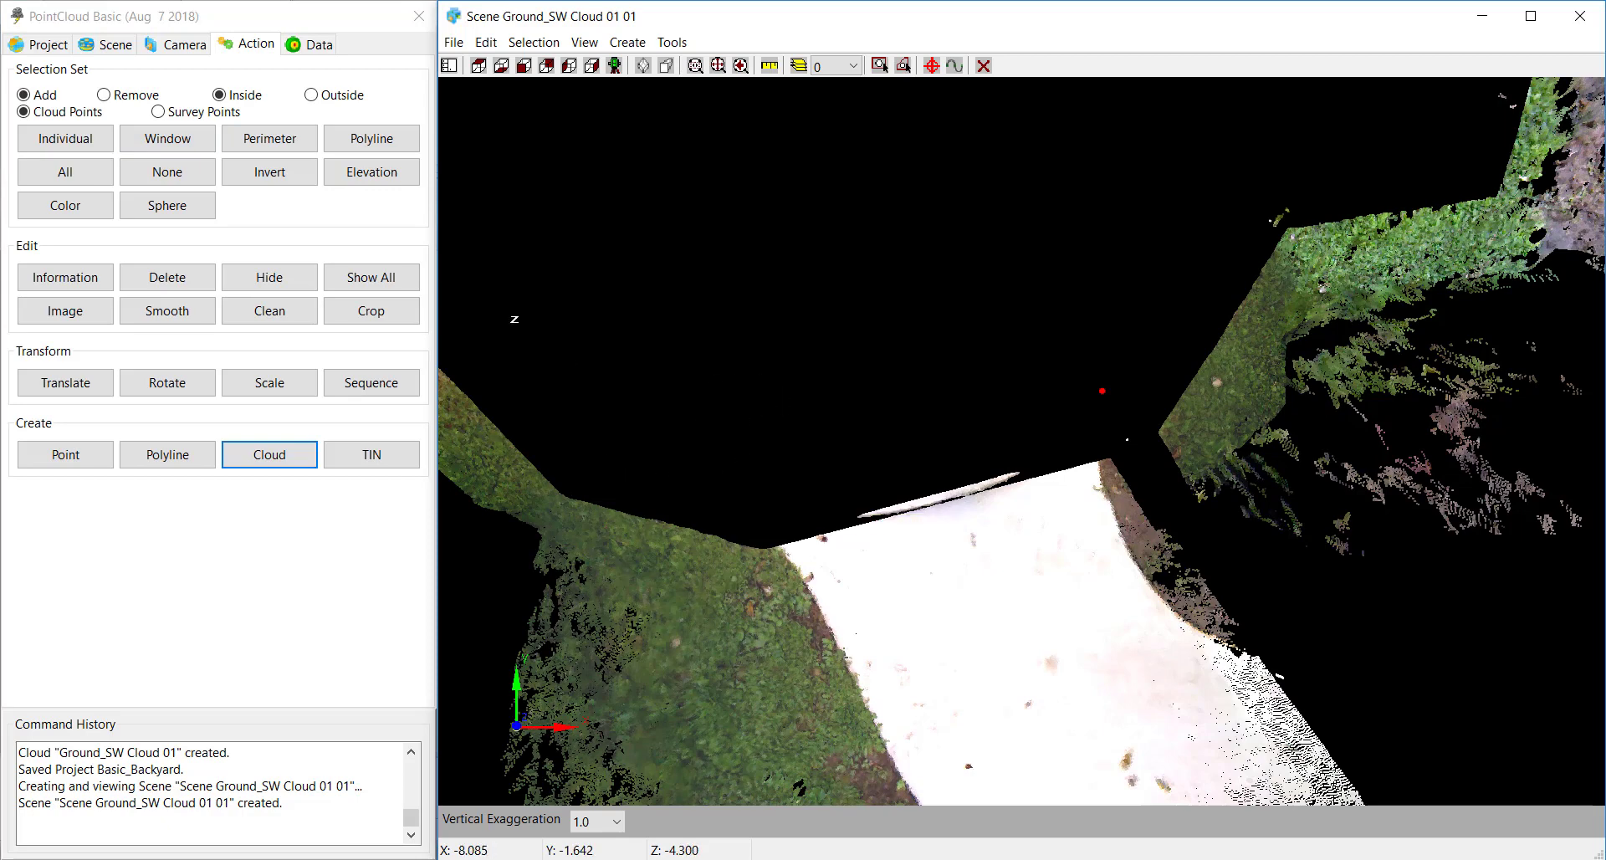
left_click(269, 138)
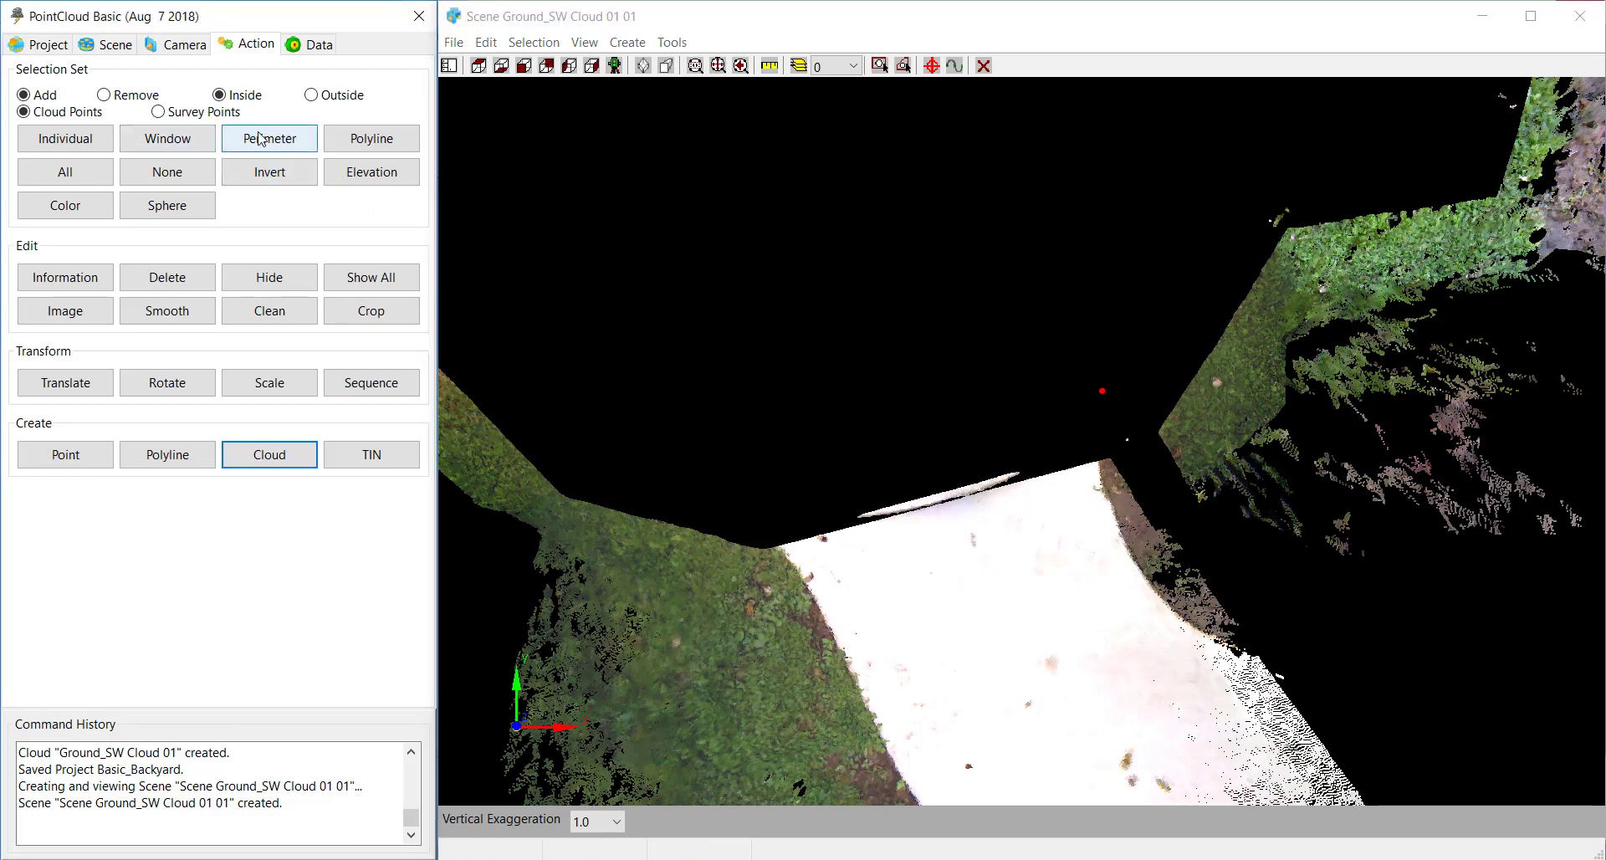
left_click(862, 516)
left_click(960, 508)
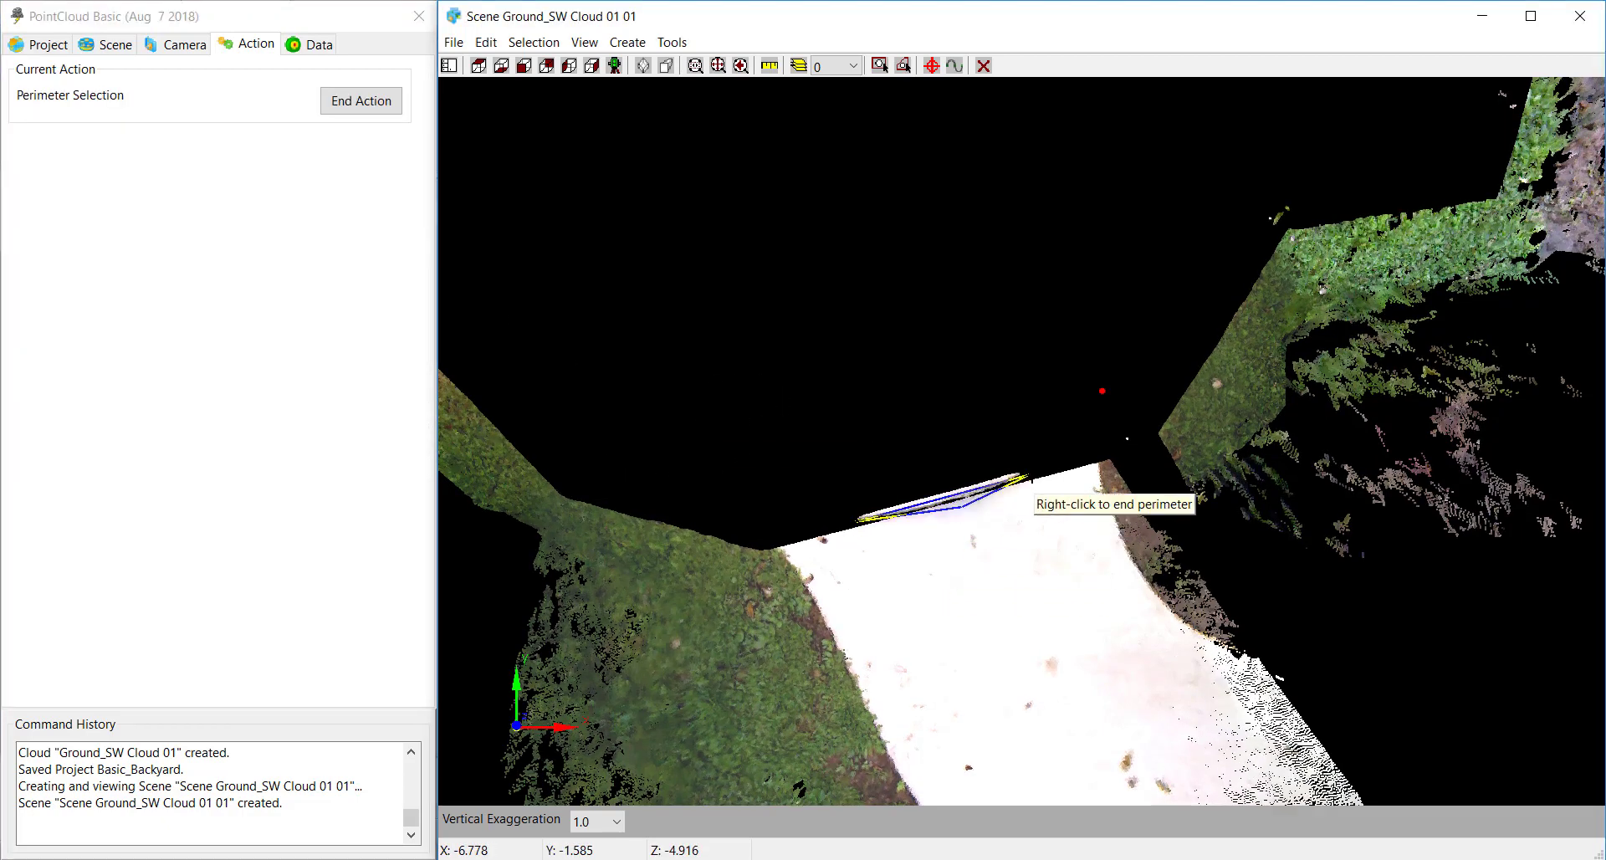
left_click(1028, 475)
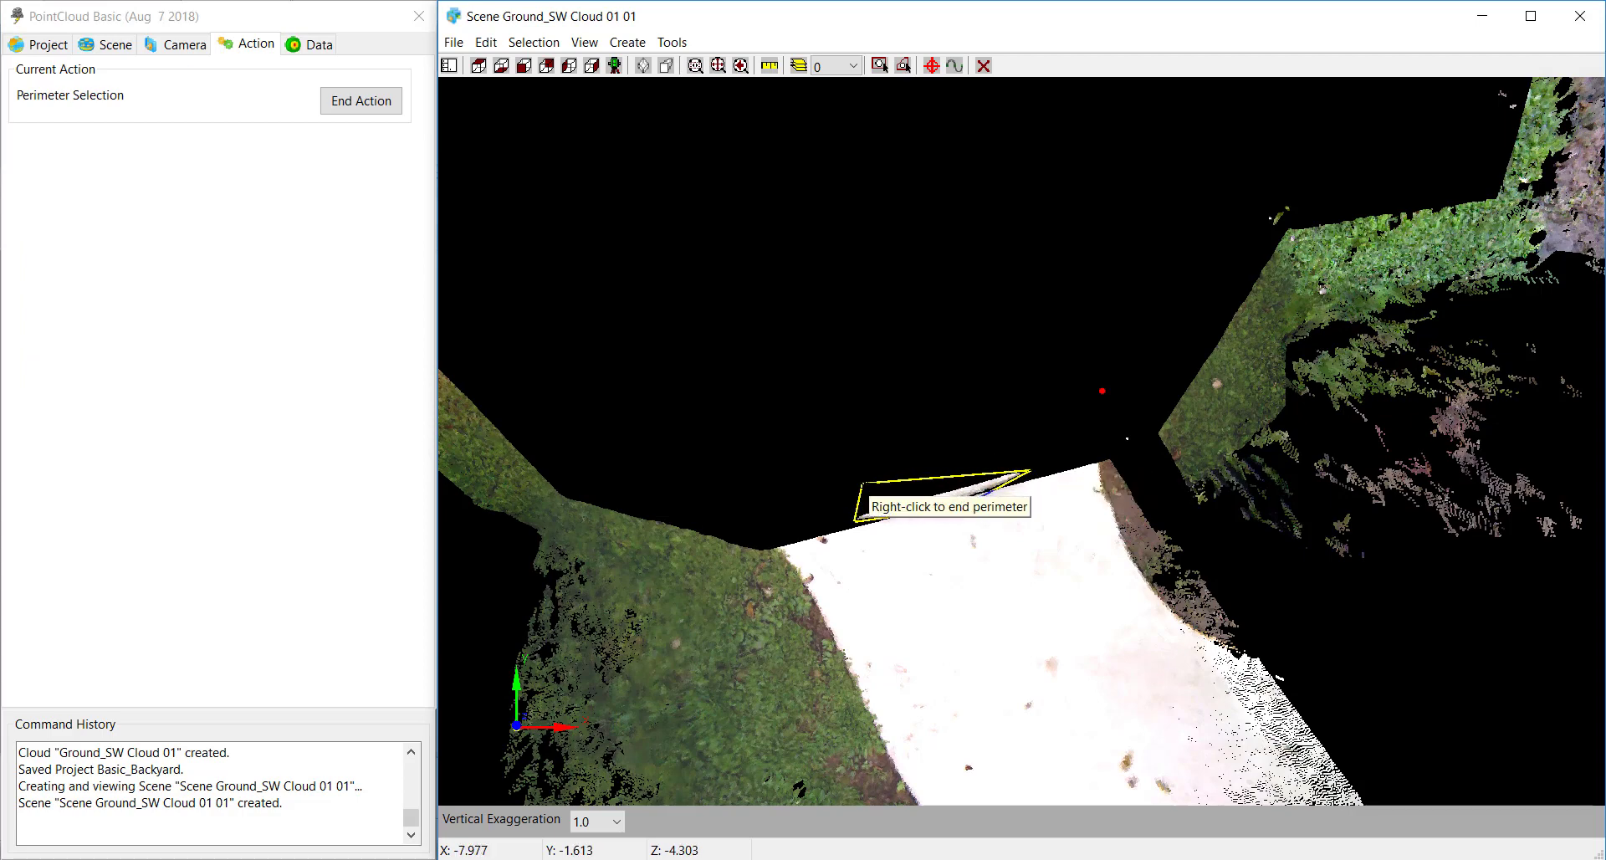
right_click(856, 516)
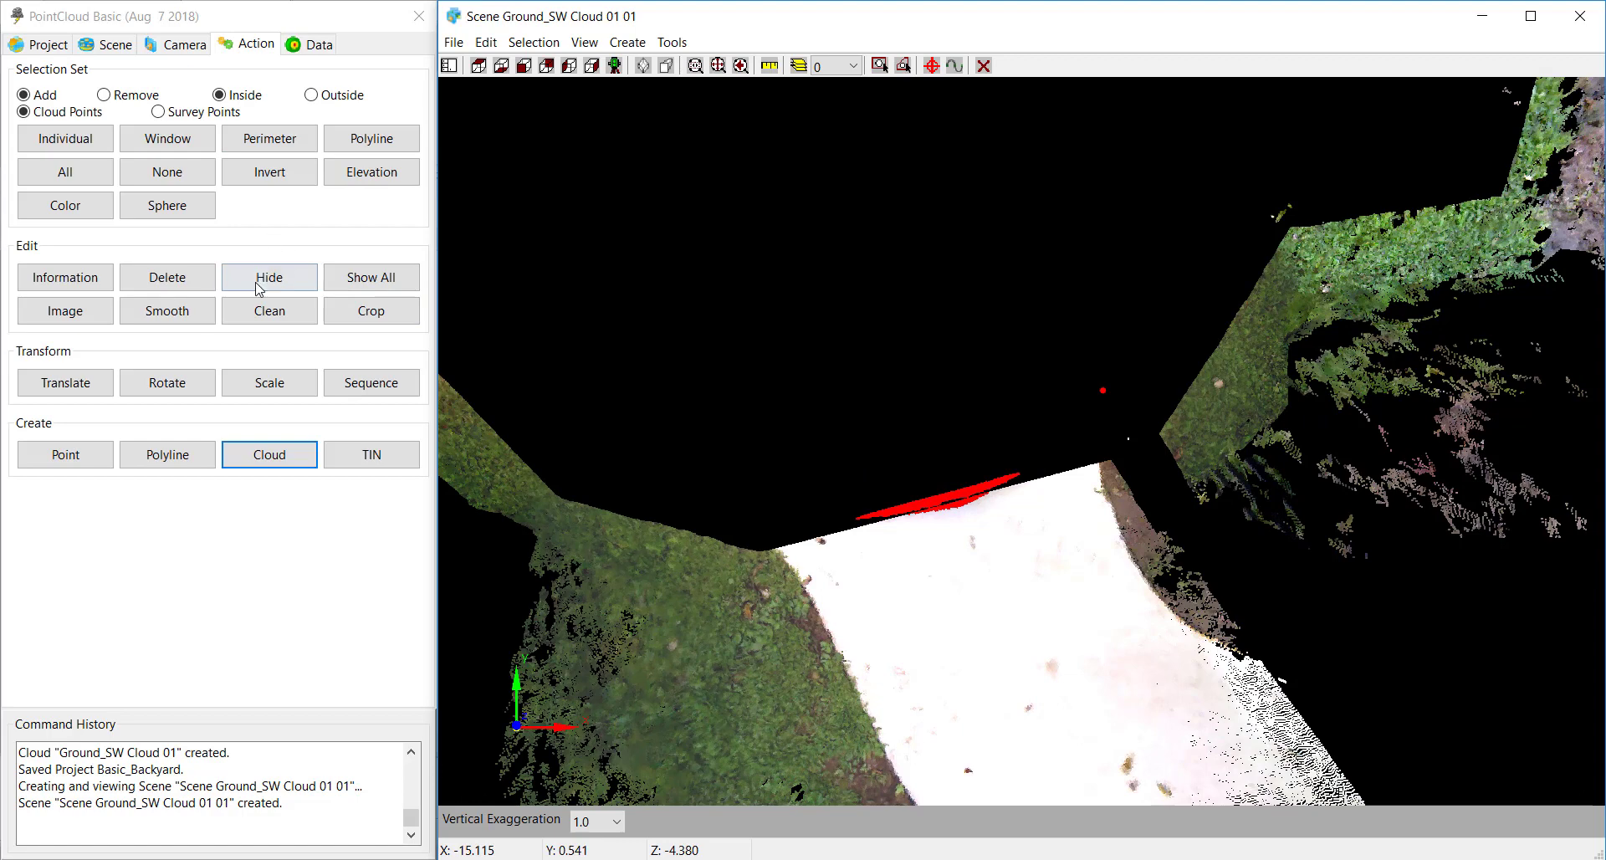
left_click(167, 277)
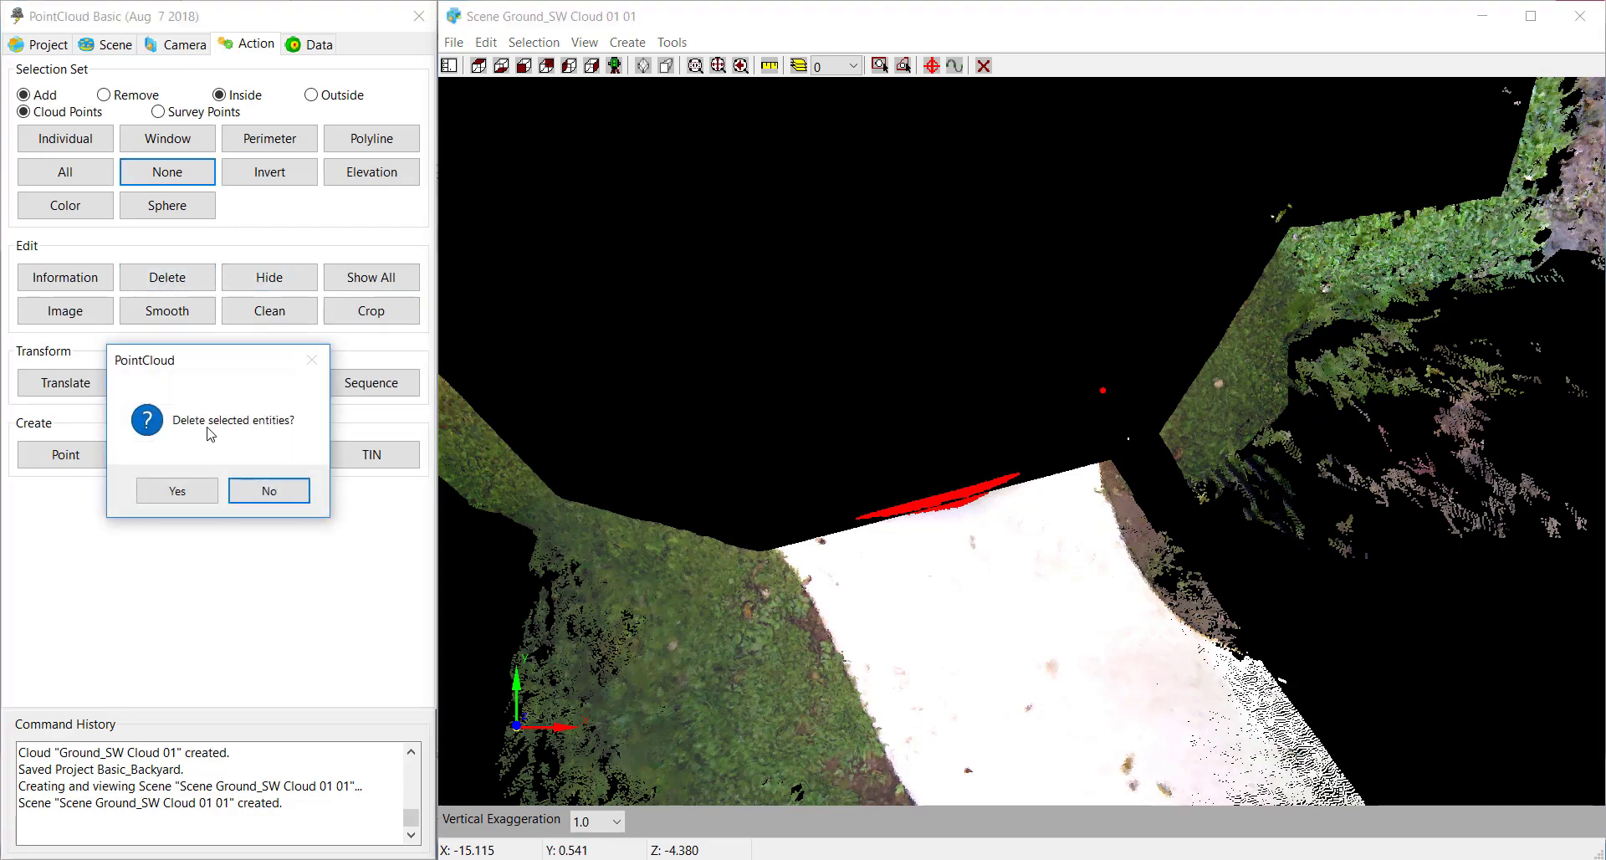
left_click(189, 499)
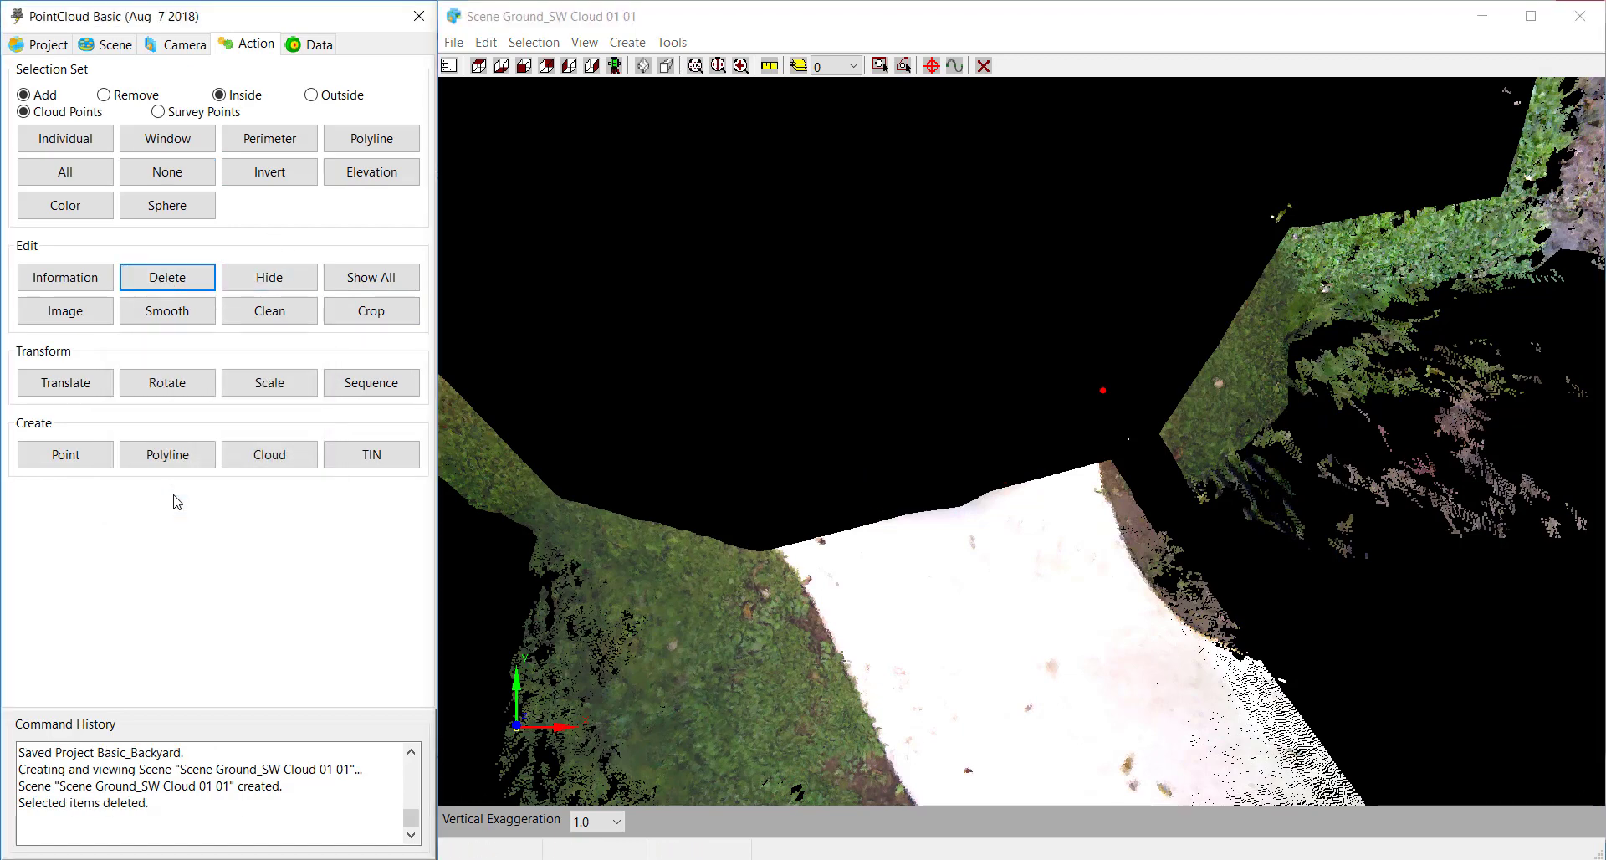
scroll(824, 423, "down", 3)
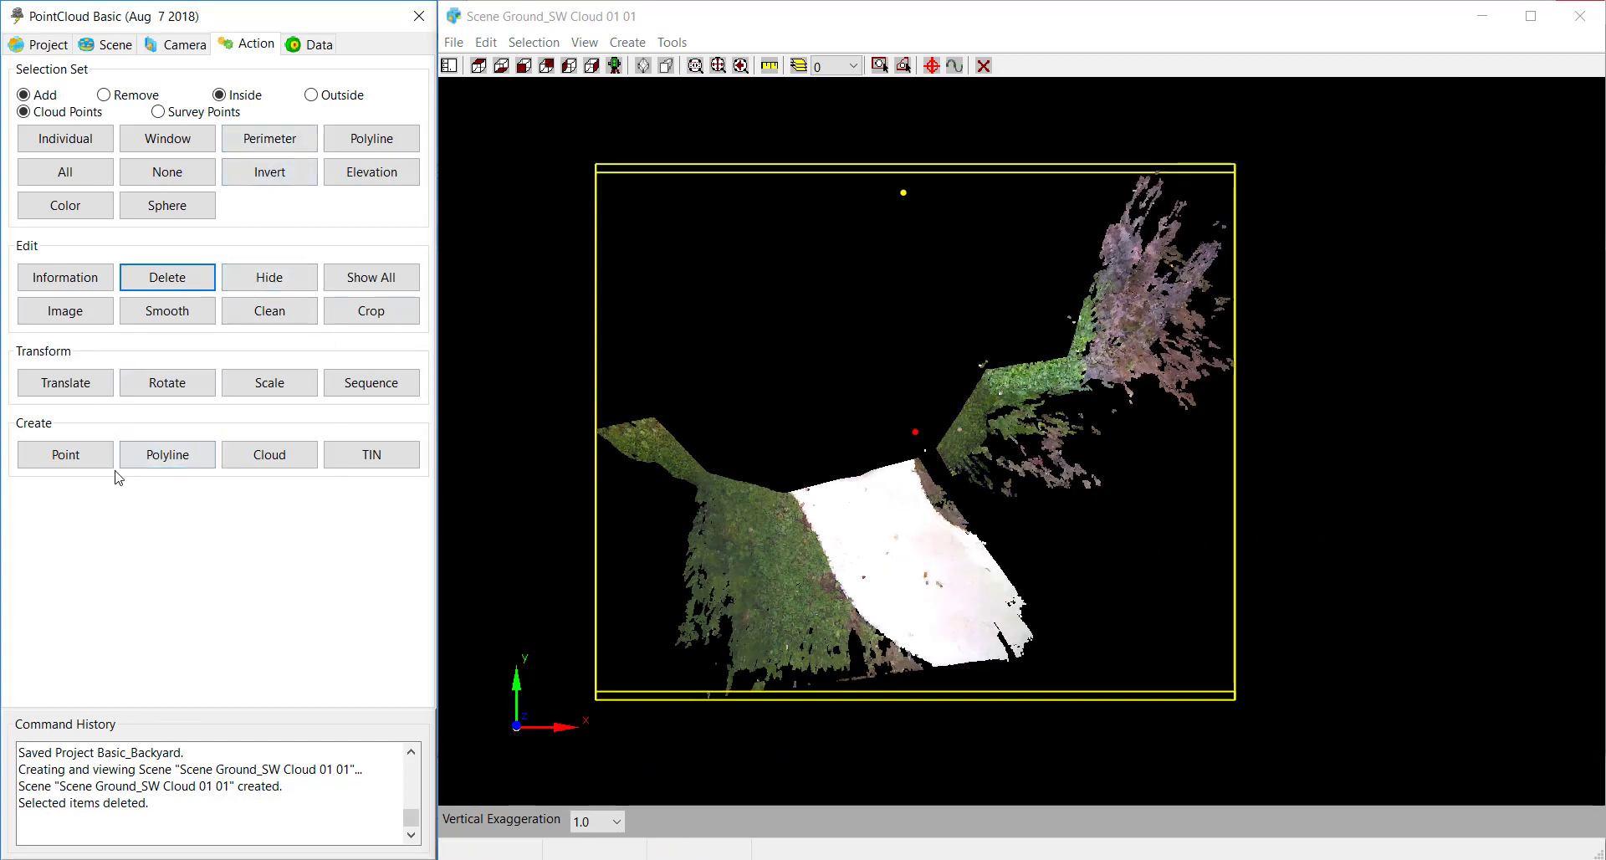
- Survey the Ground_SW cloud by grid with a cell size of 1 and the lowest elevation method, and end point creation
left_click(61, 456)
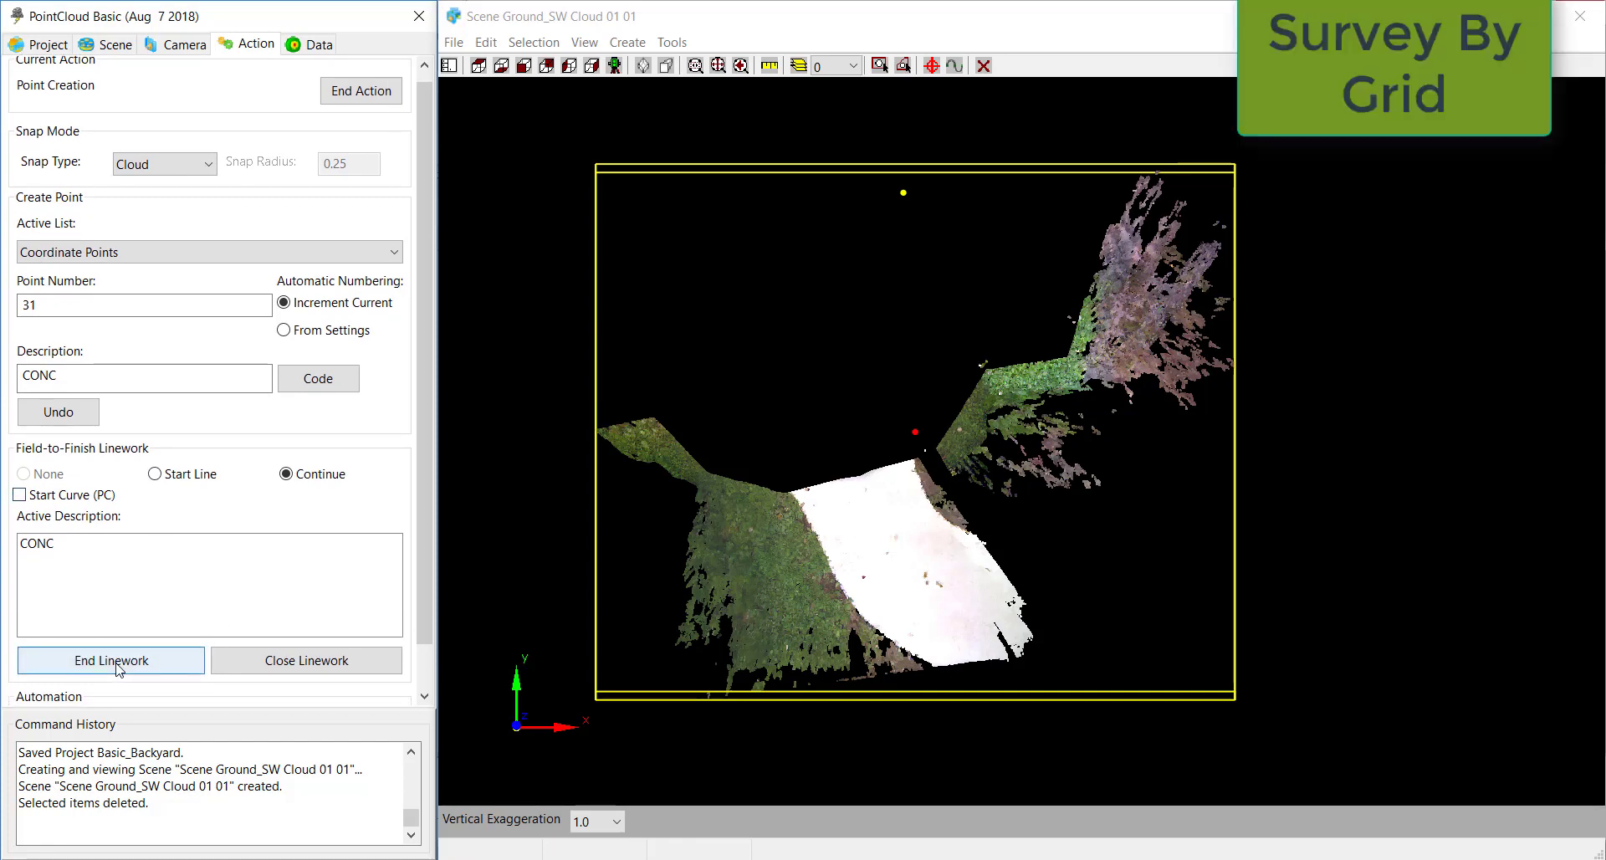
scroll(425, 627, "down", 1)
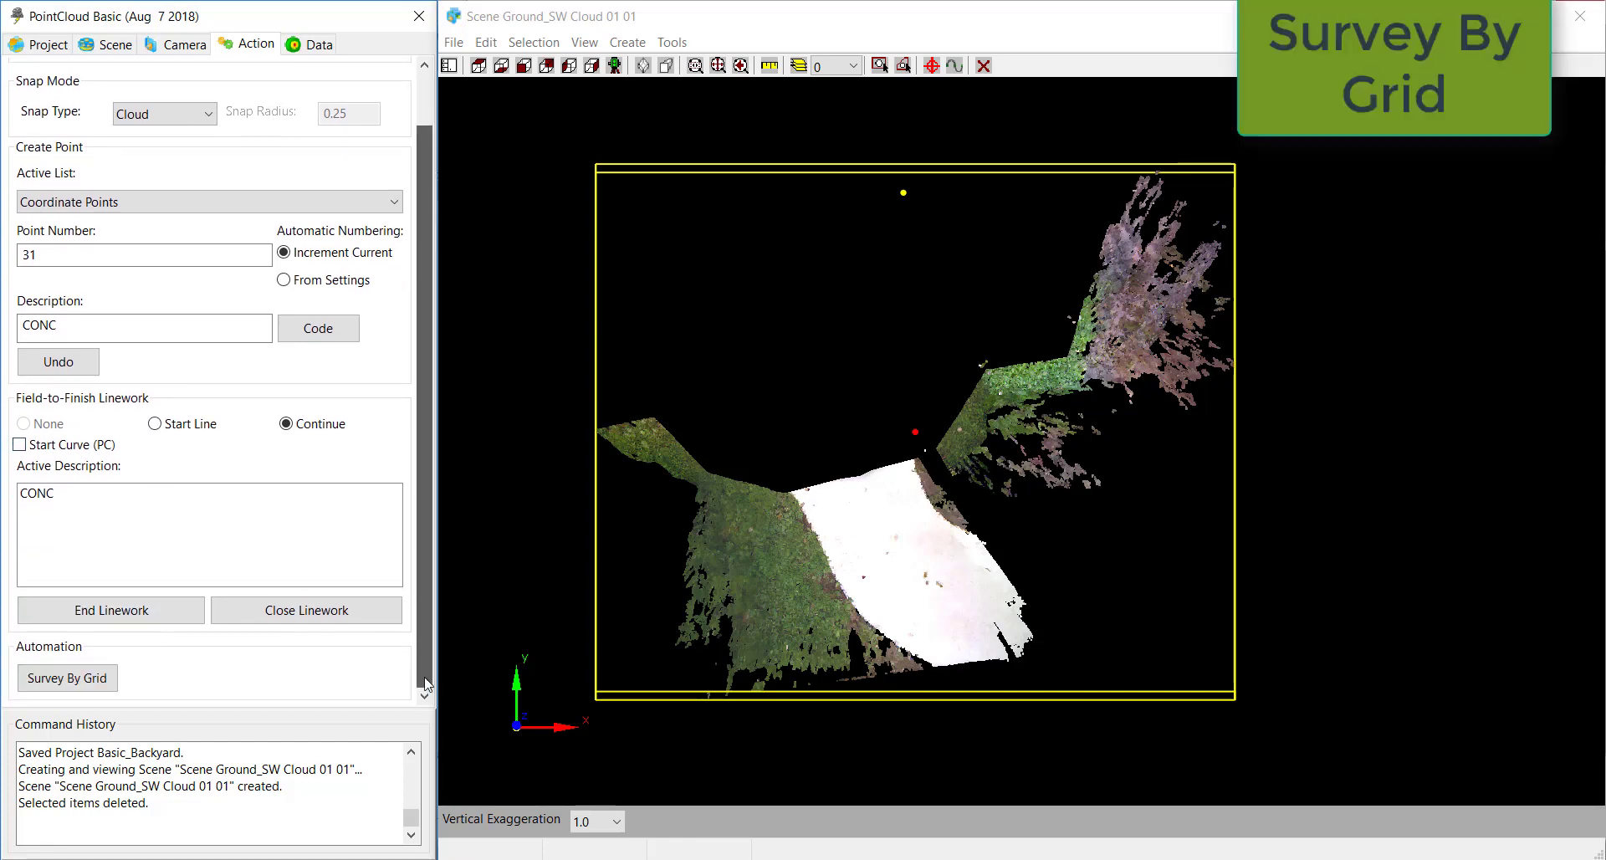
left_click(63, 680)
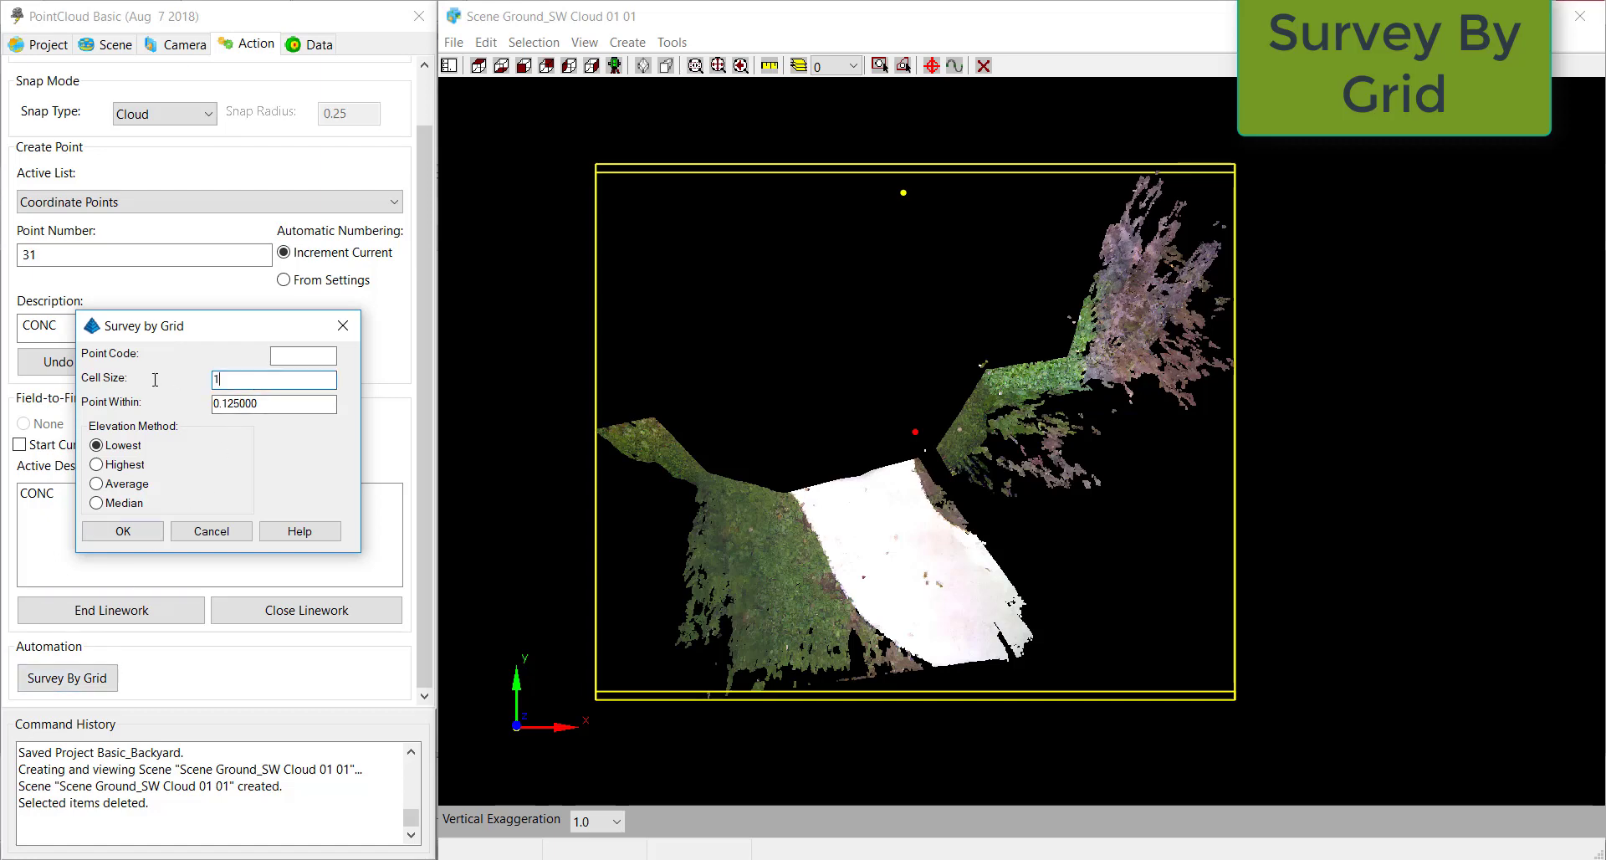
type("1")
left_click(235, 403)
left_click(123, 532)
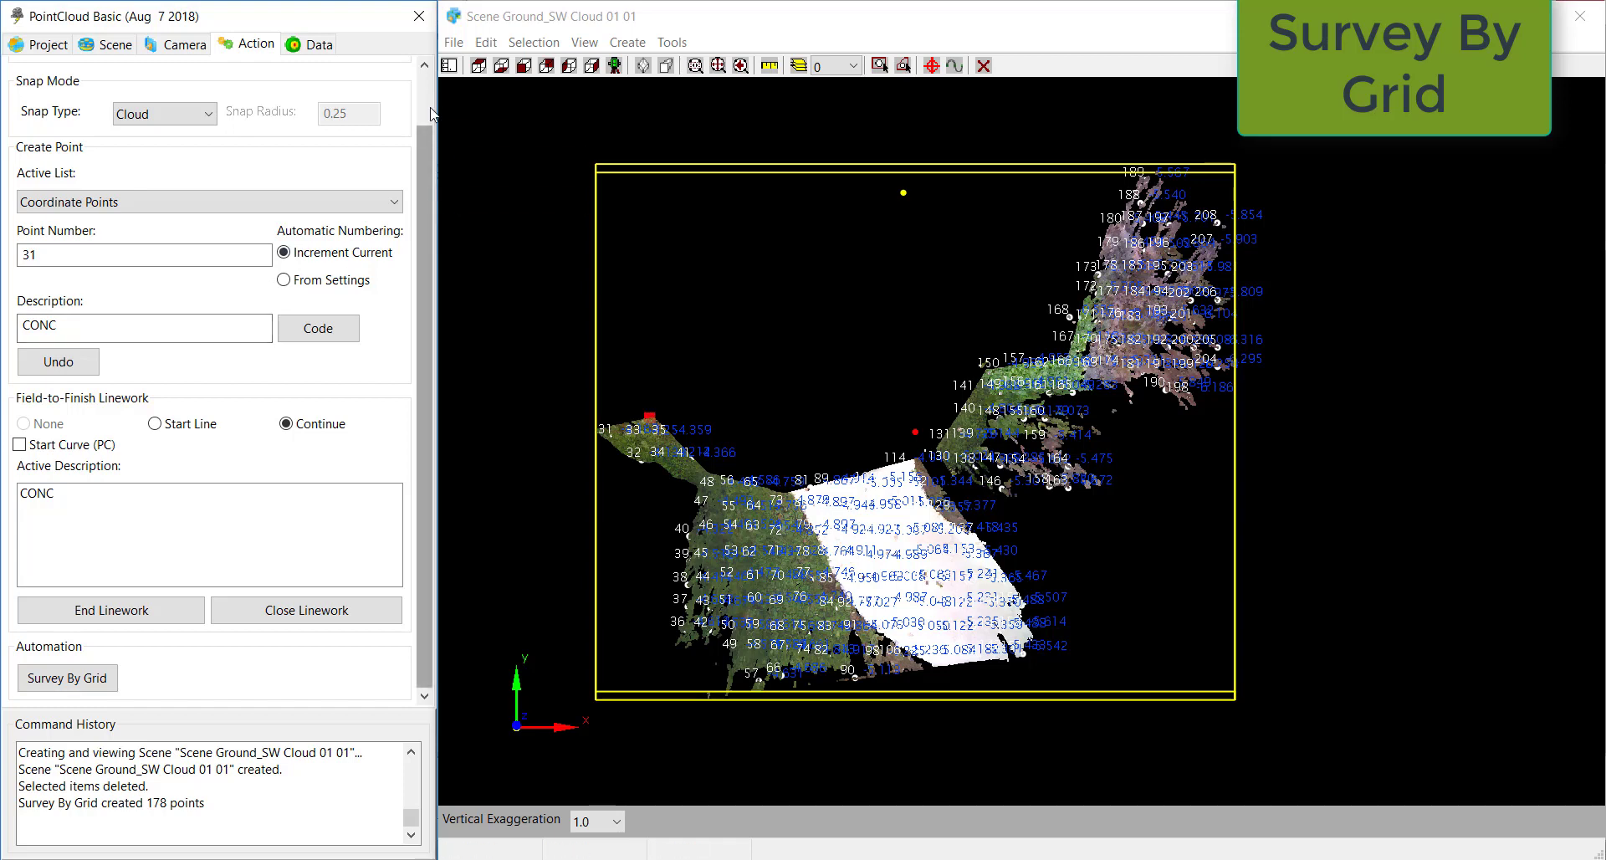
scroll(432, 113, "up", 1)
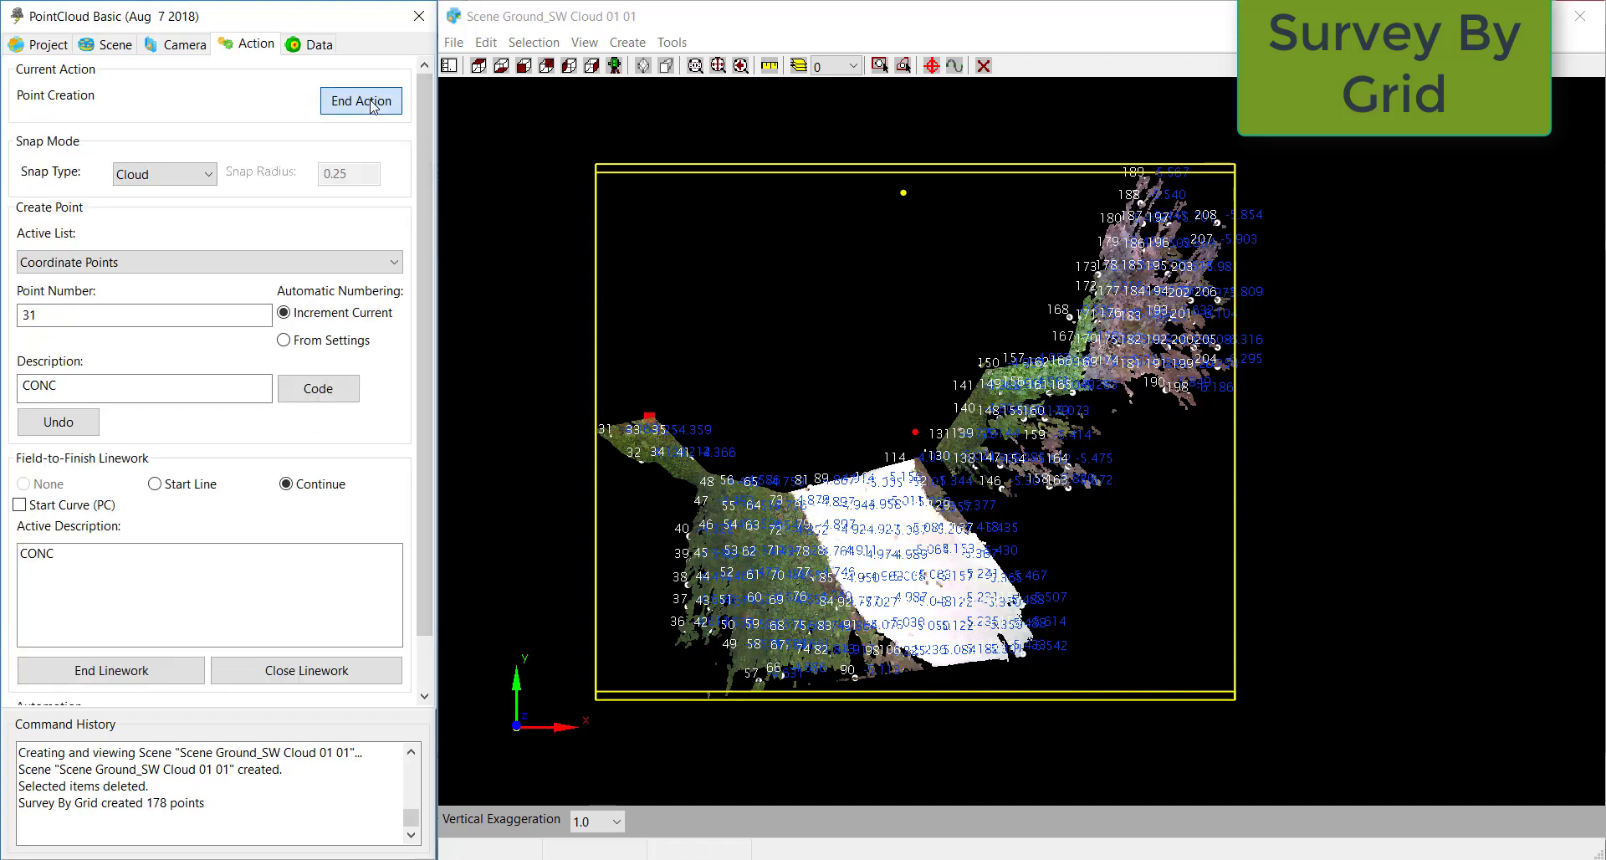
left_click(362, 100)
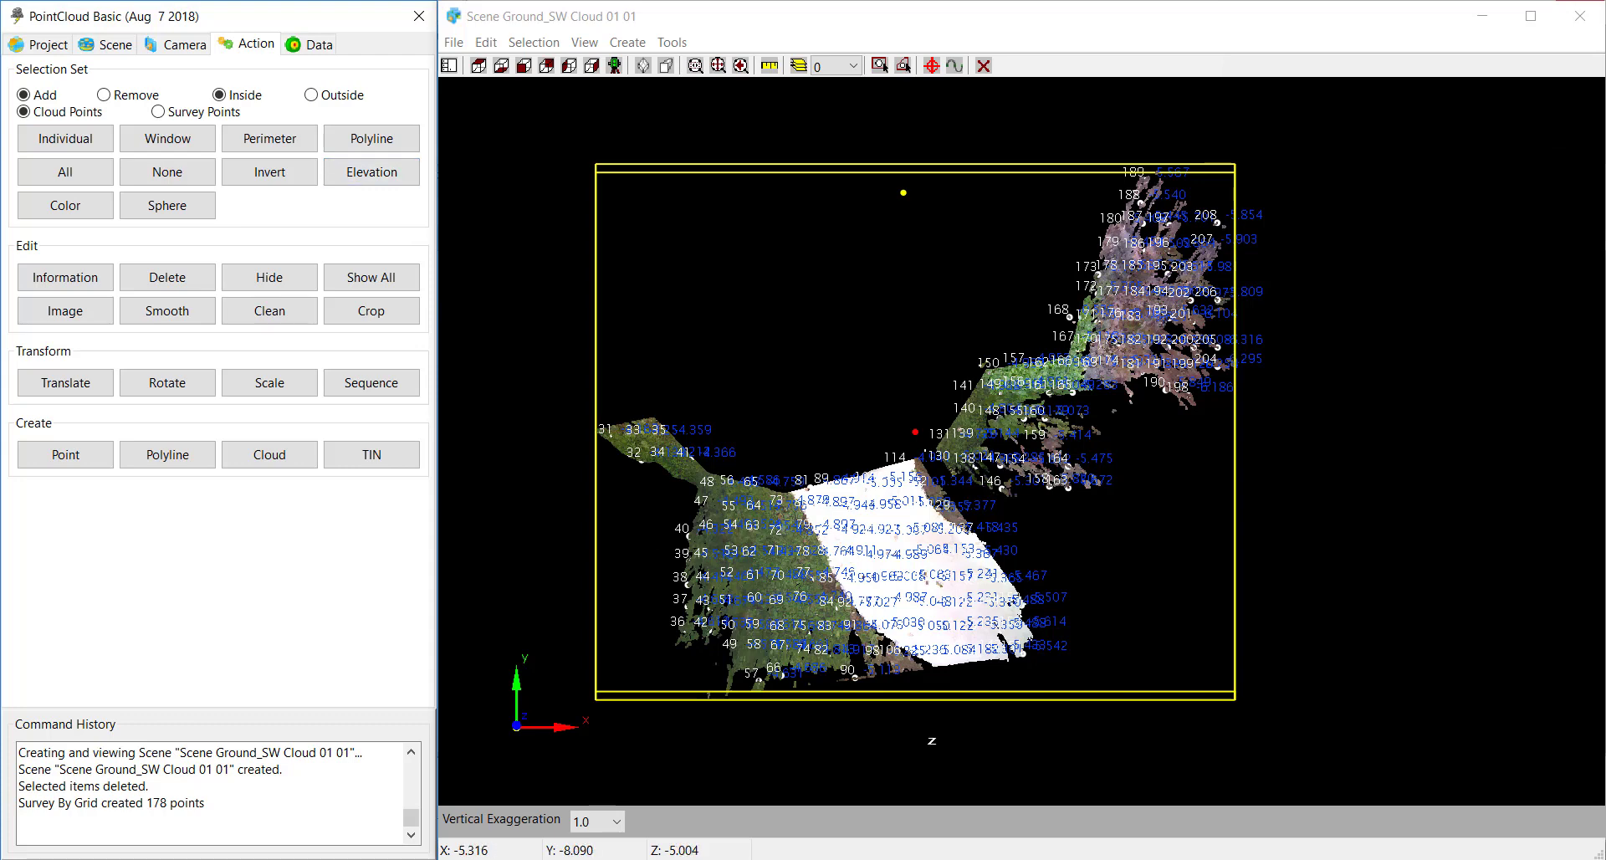
- Save the Basic_Backyard project and draw coordinate points 1-208 with points, lines and symbols using Field-to-Finish
left_click(48, 46)
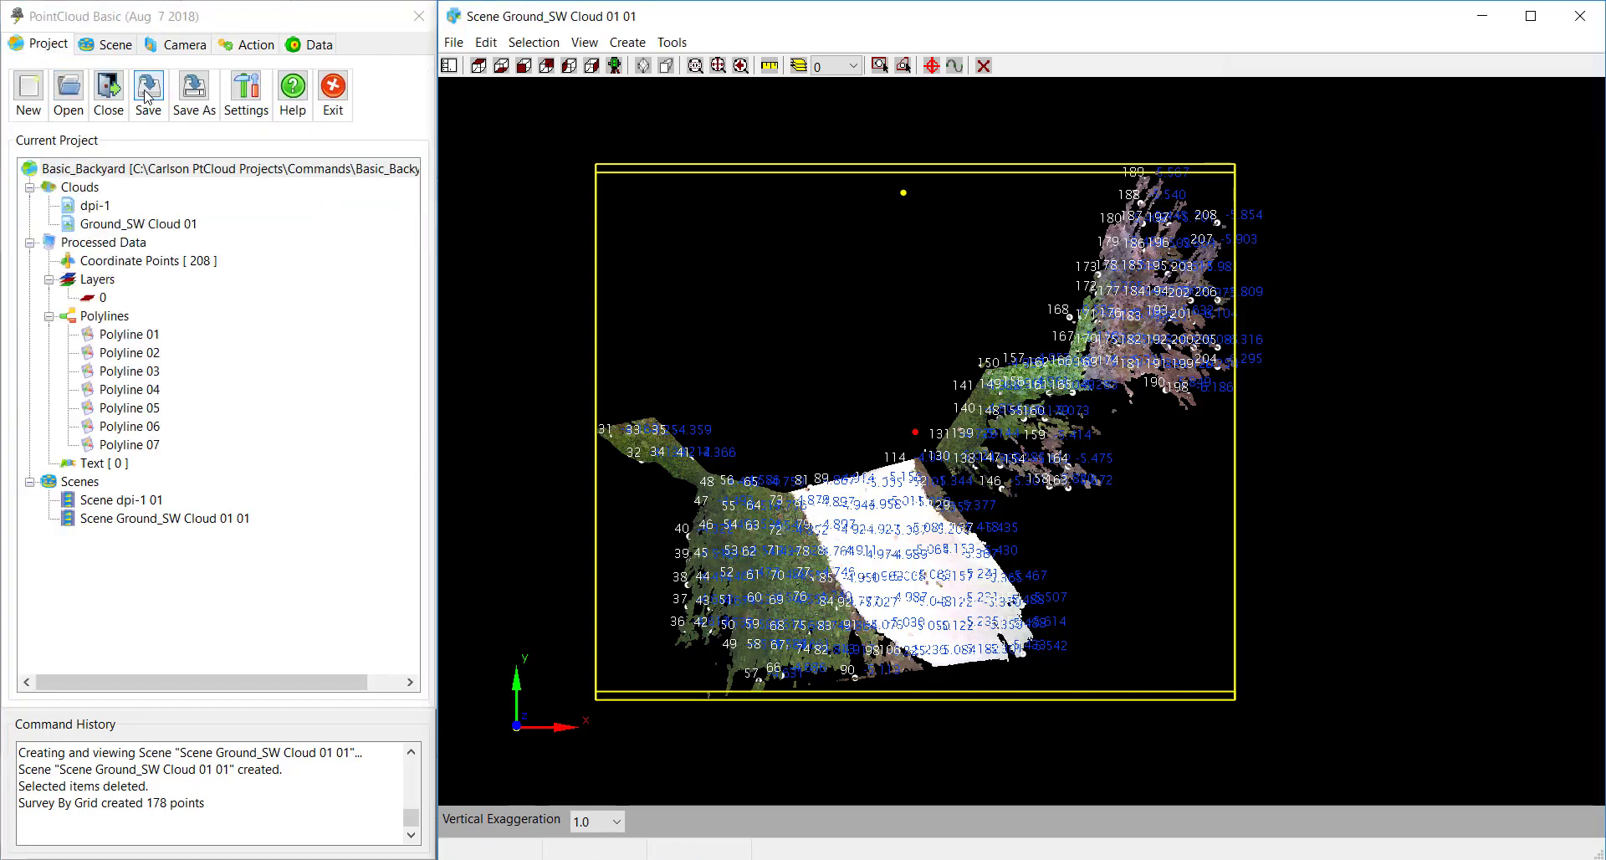
left_click(148, 92)
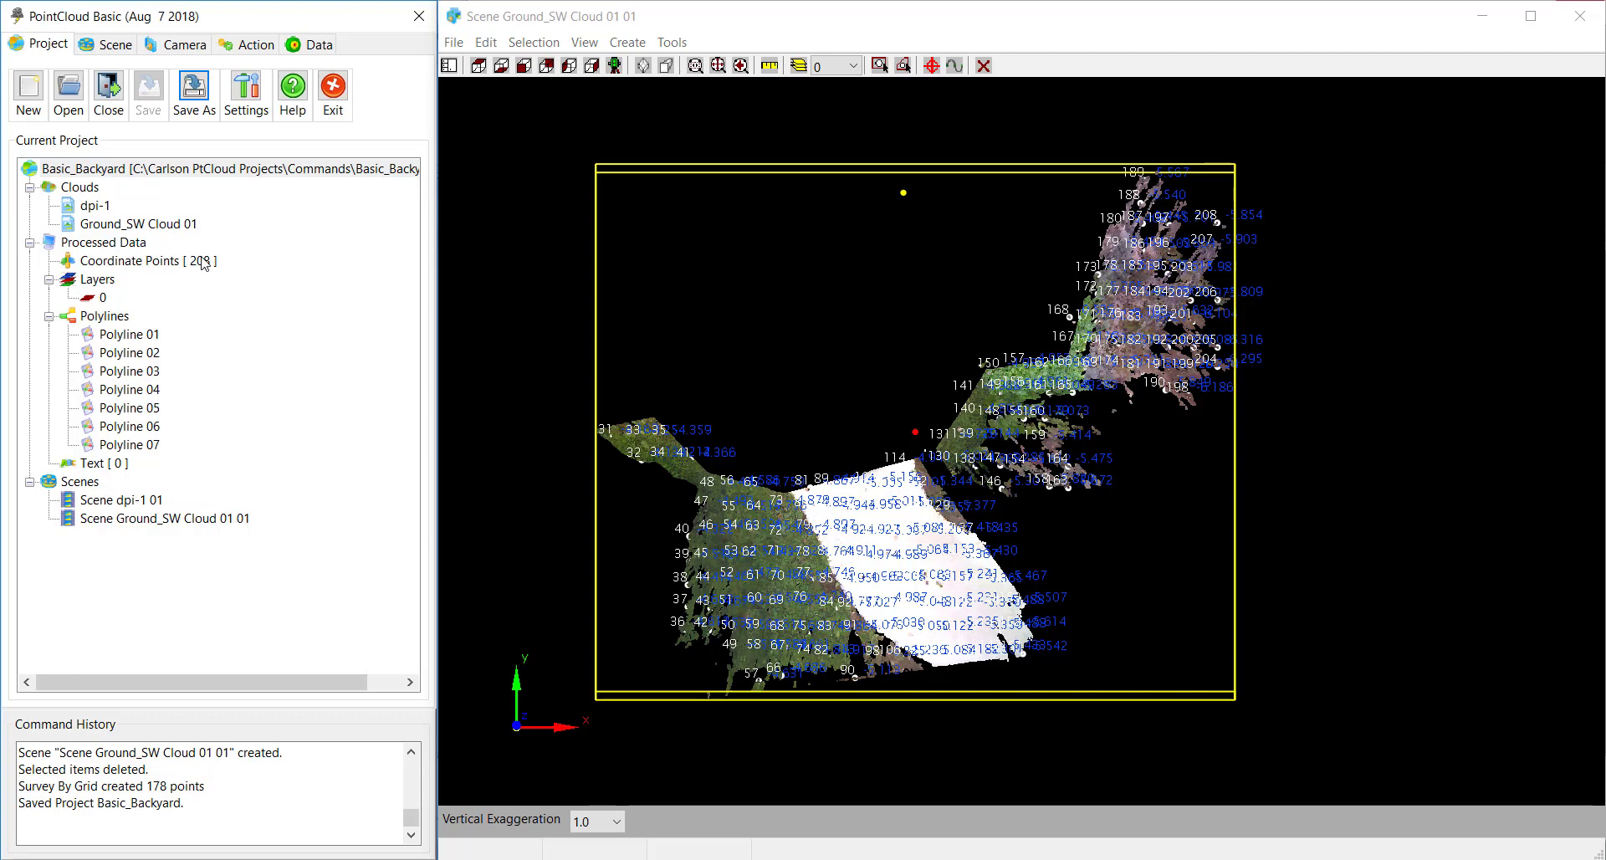
right_click(203, 262)
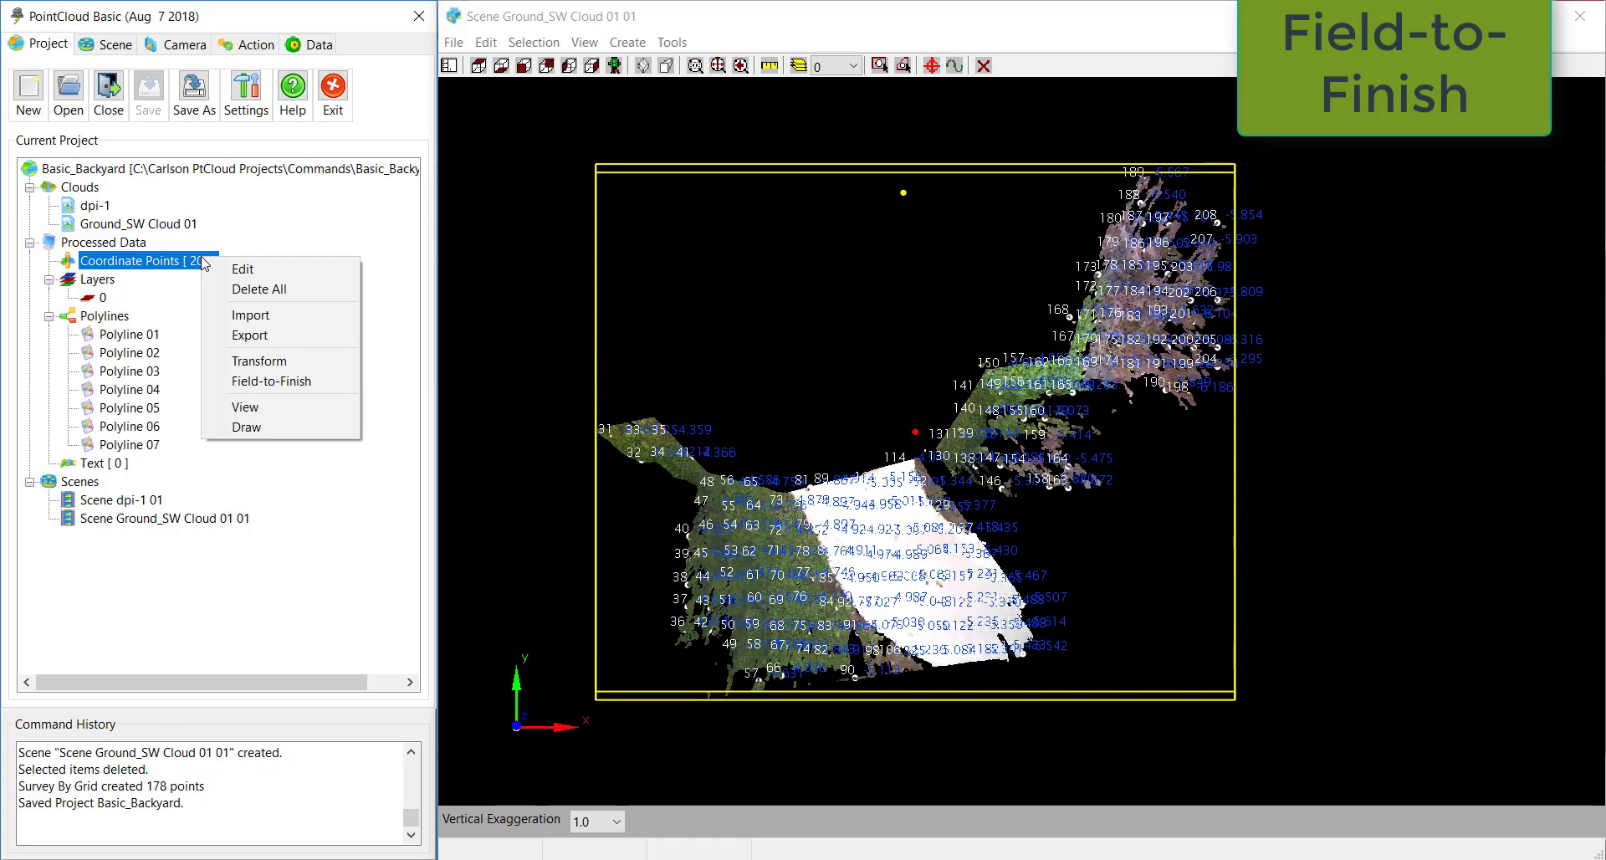
left_click(300, 381)
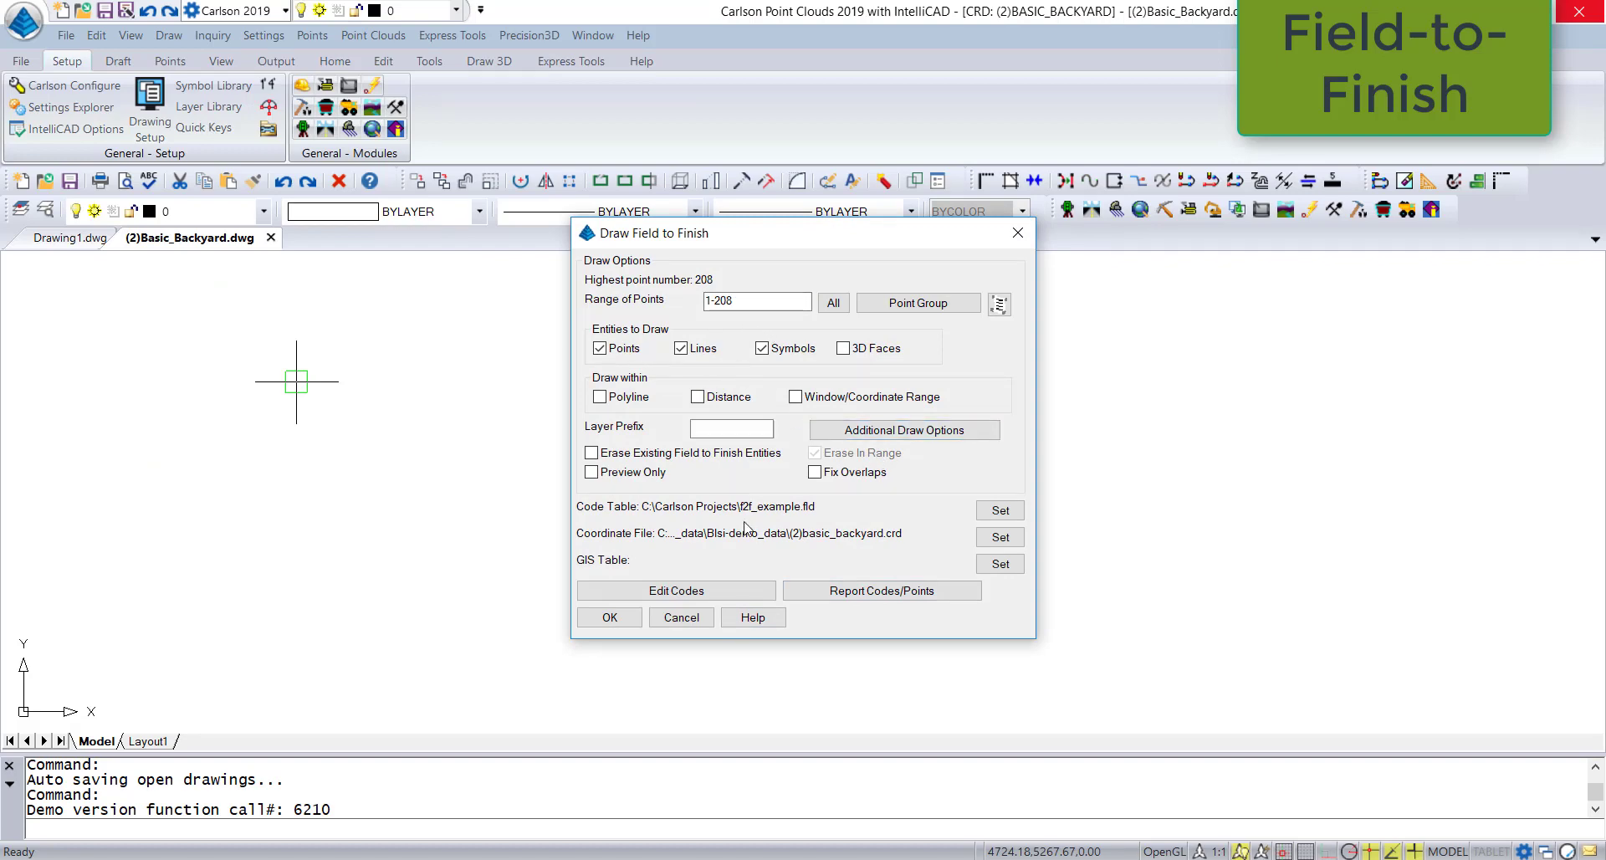
left_click(610, 619)
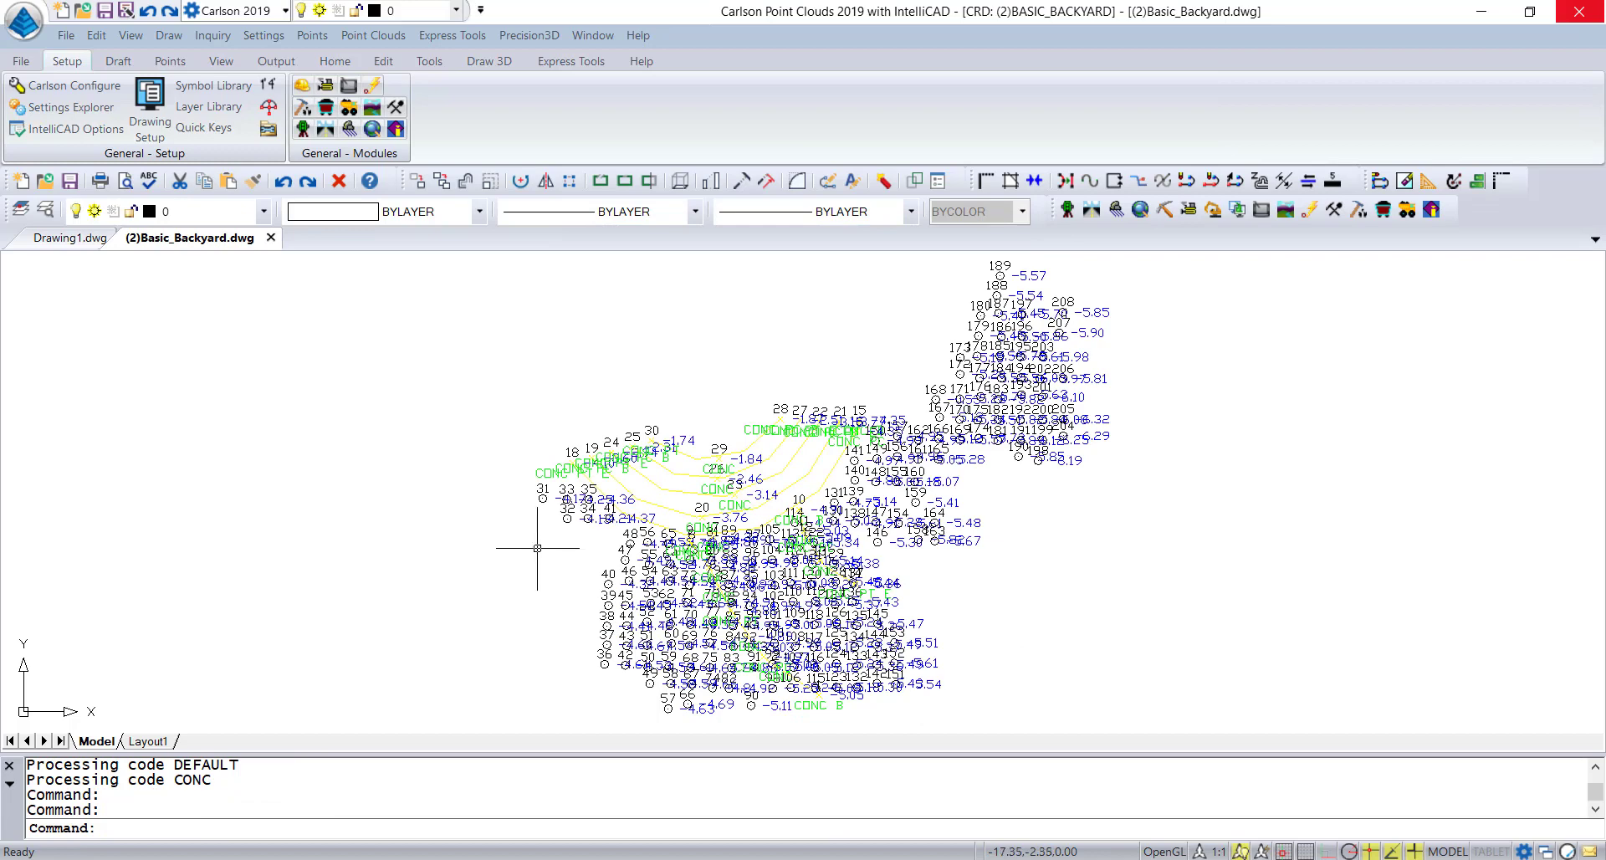
- Regenerate the Basic_Backyard drawing to refresh the drawn points and CONC linework
type("regen")
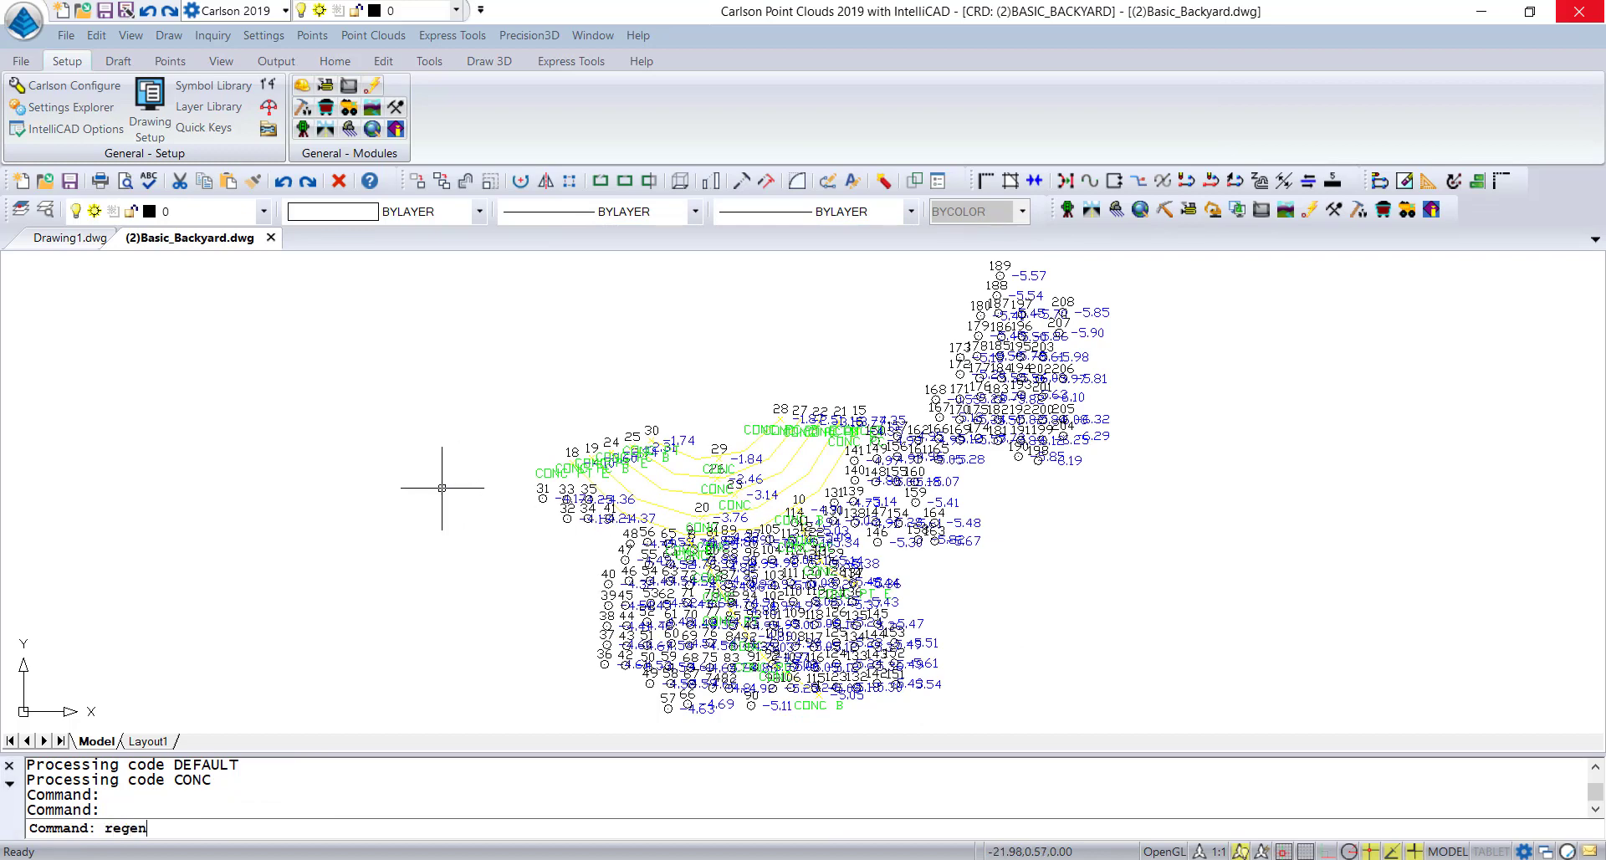
key("Return")
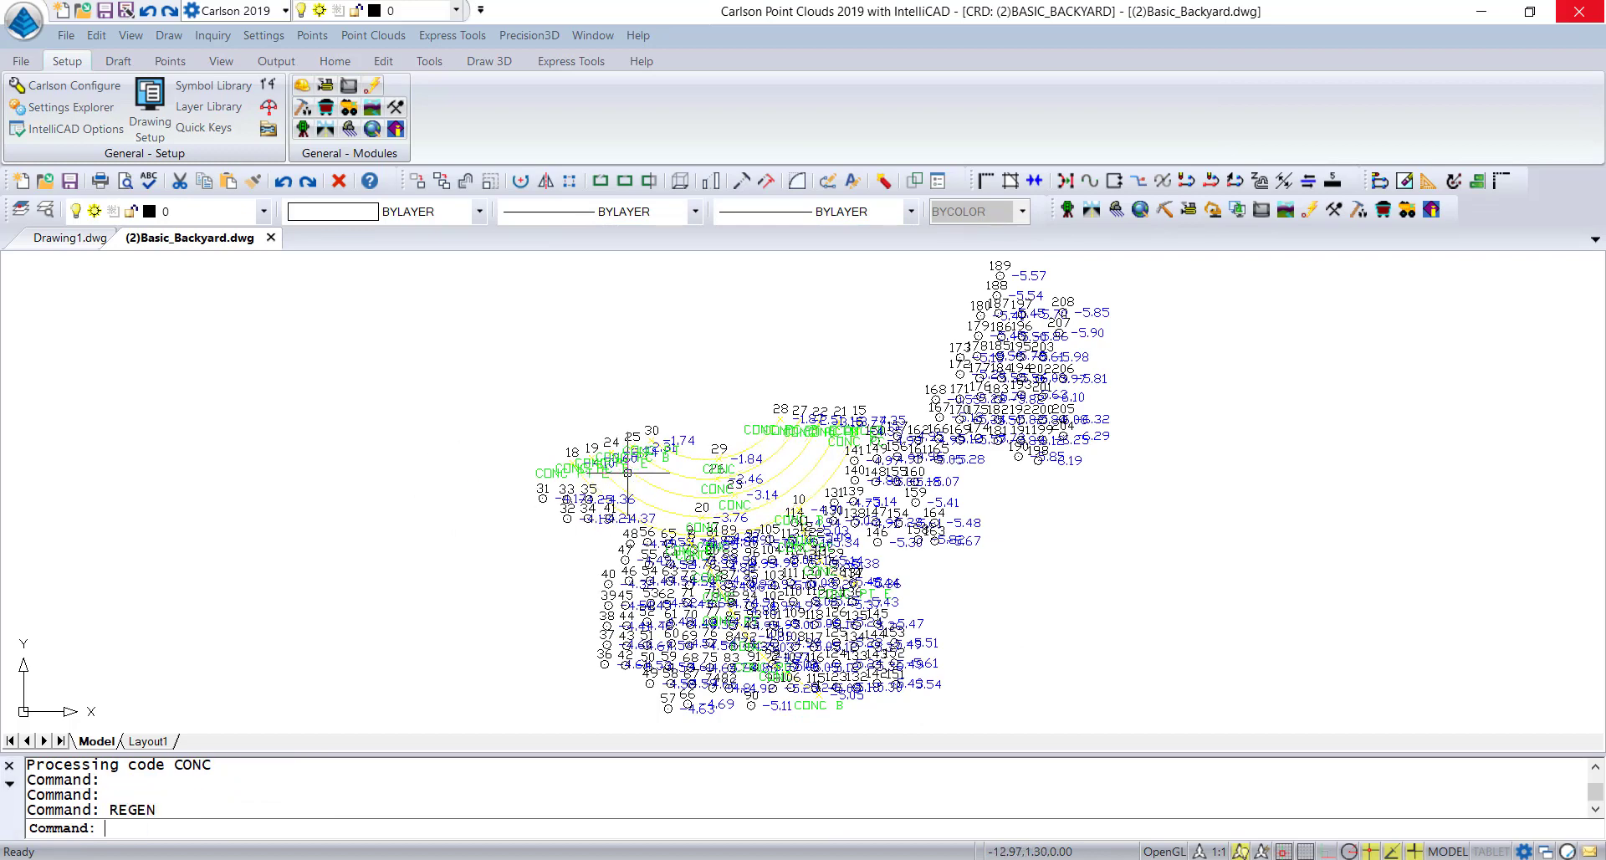
scroll(669, 464, "up", 5)
scroll(768, 524, "down", 5)
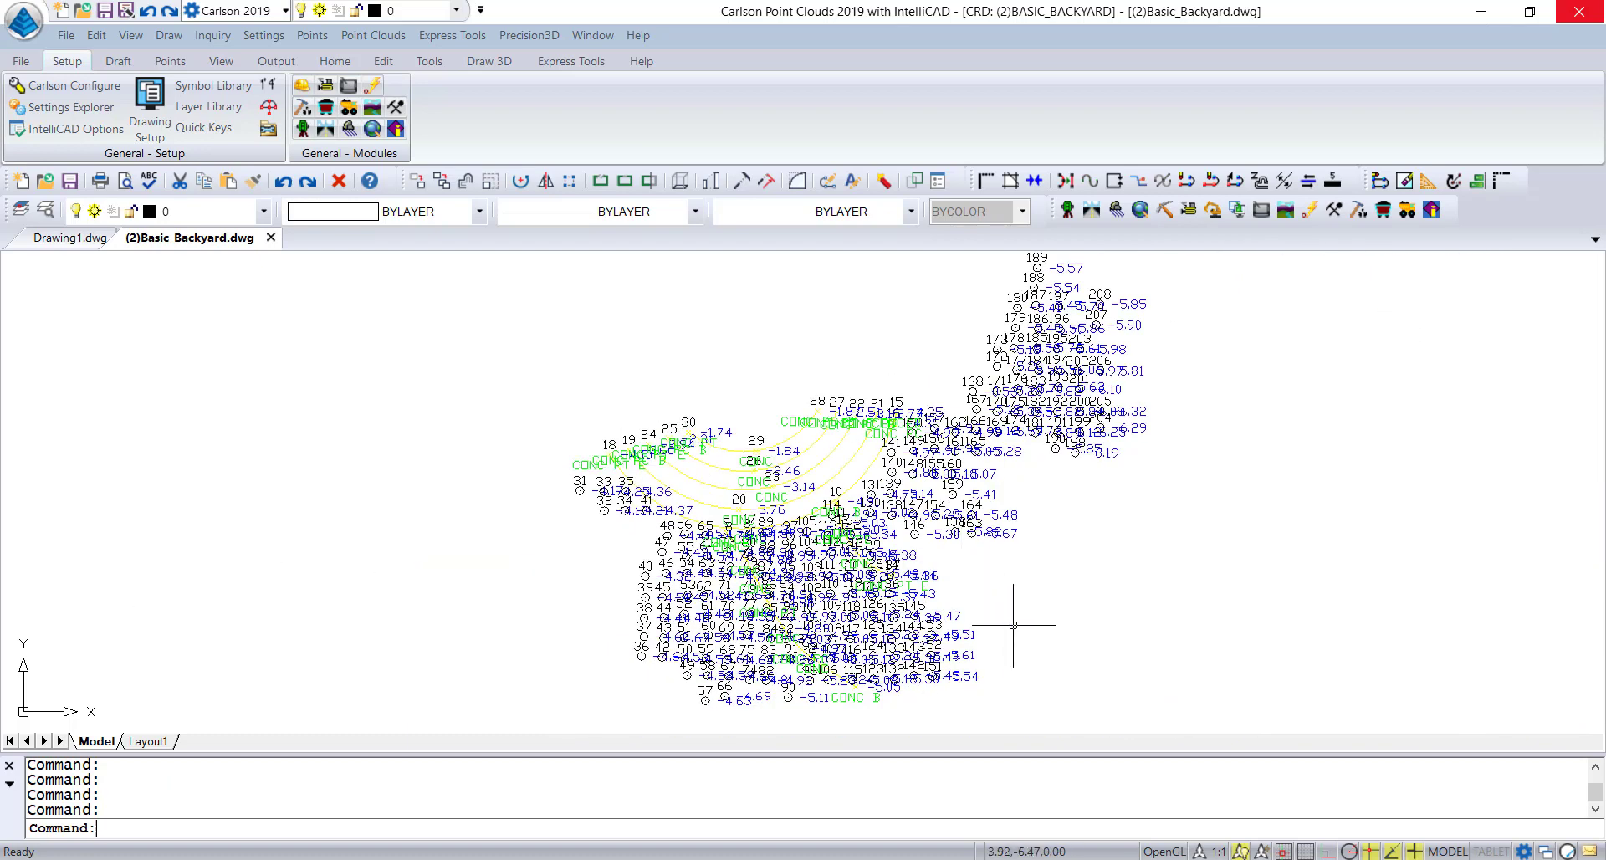
scroll(800, 572, "down", 2)
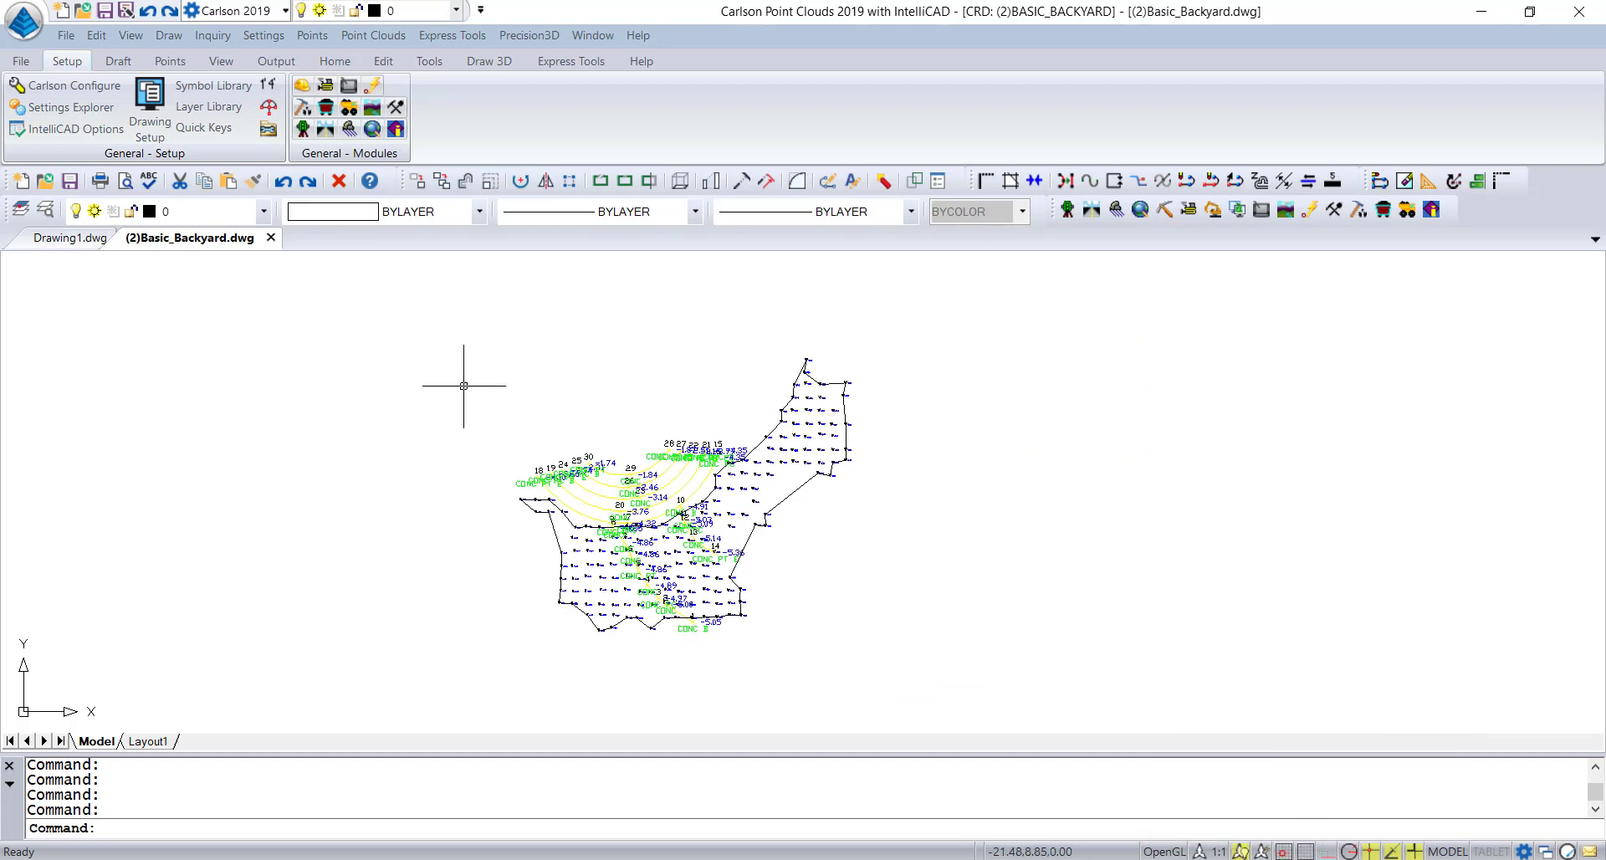
- List points 1-208 in a report, review their coordinates and descriptions, and close the report
left_click(312, 35)
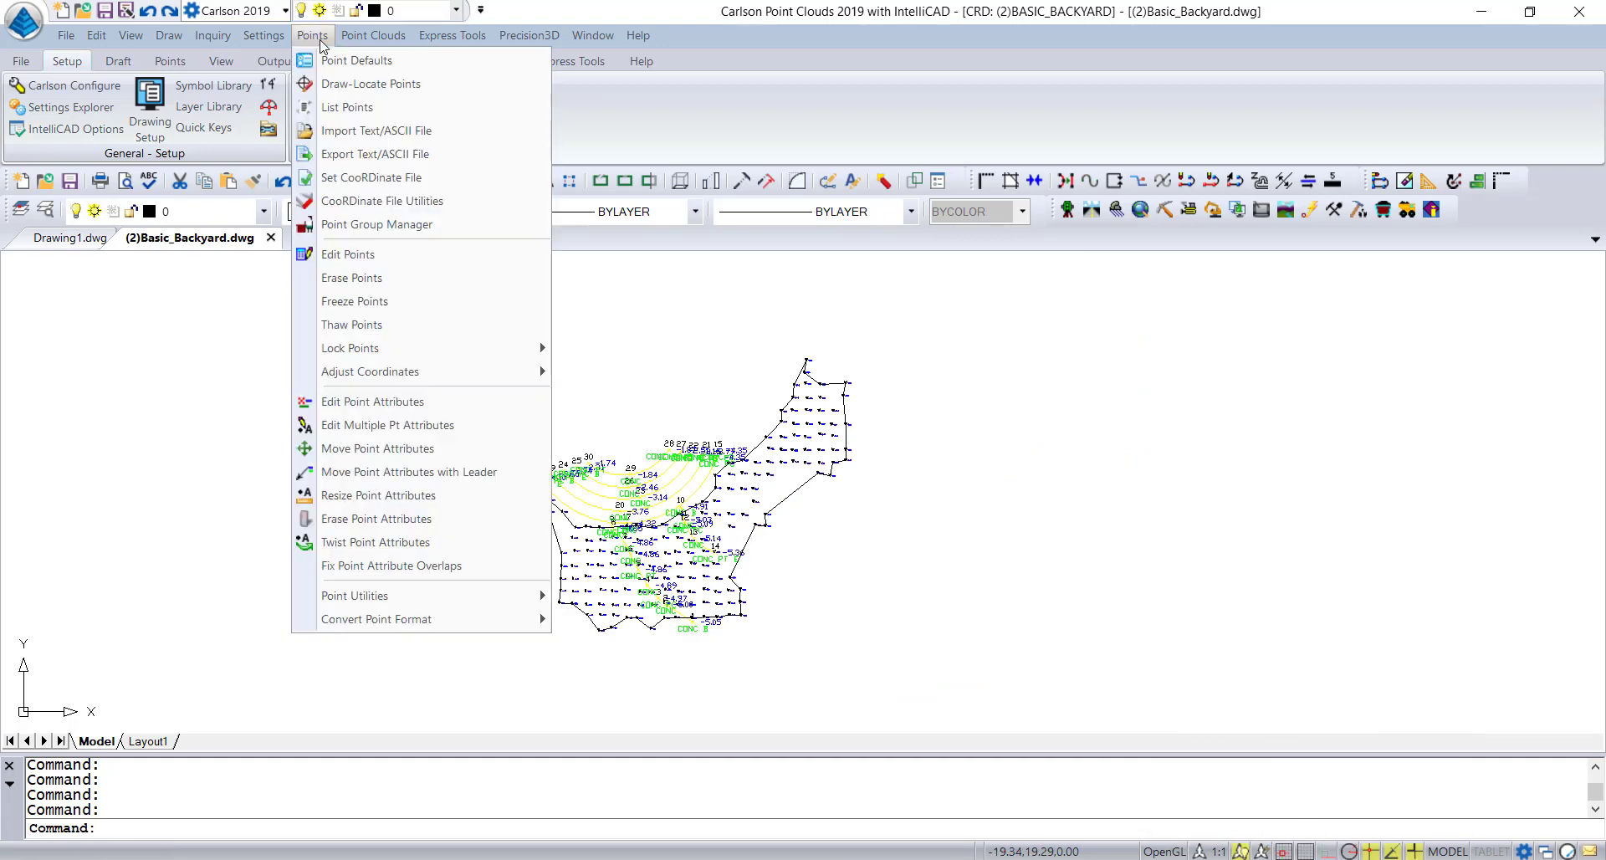
left_click(331, 107)
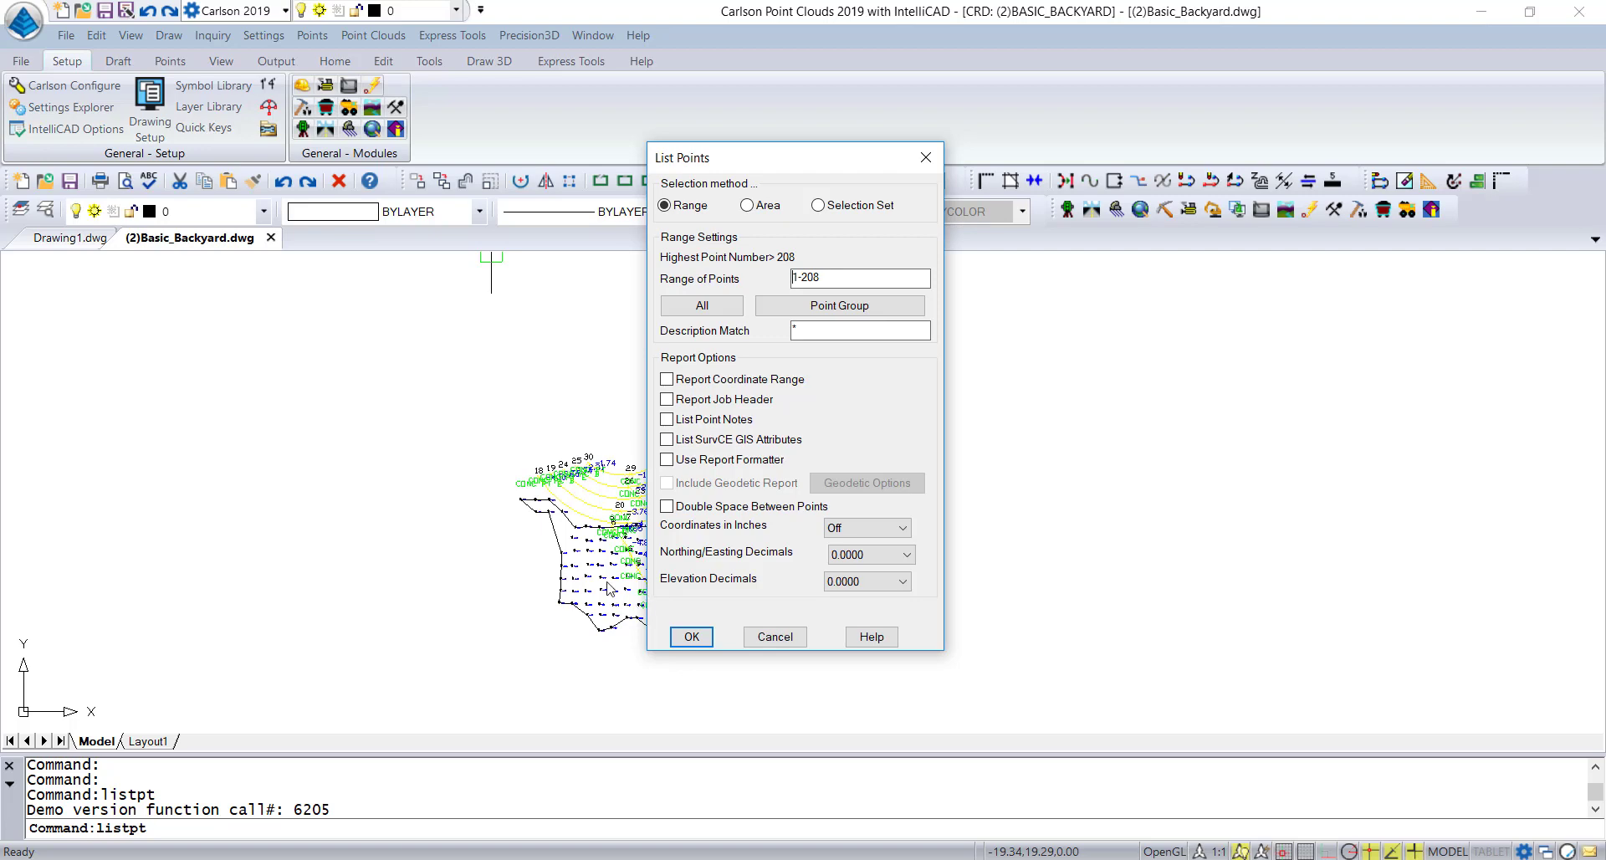
left_click(691, 637)
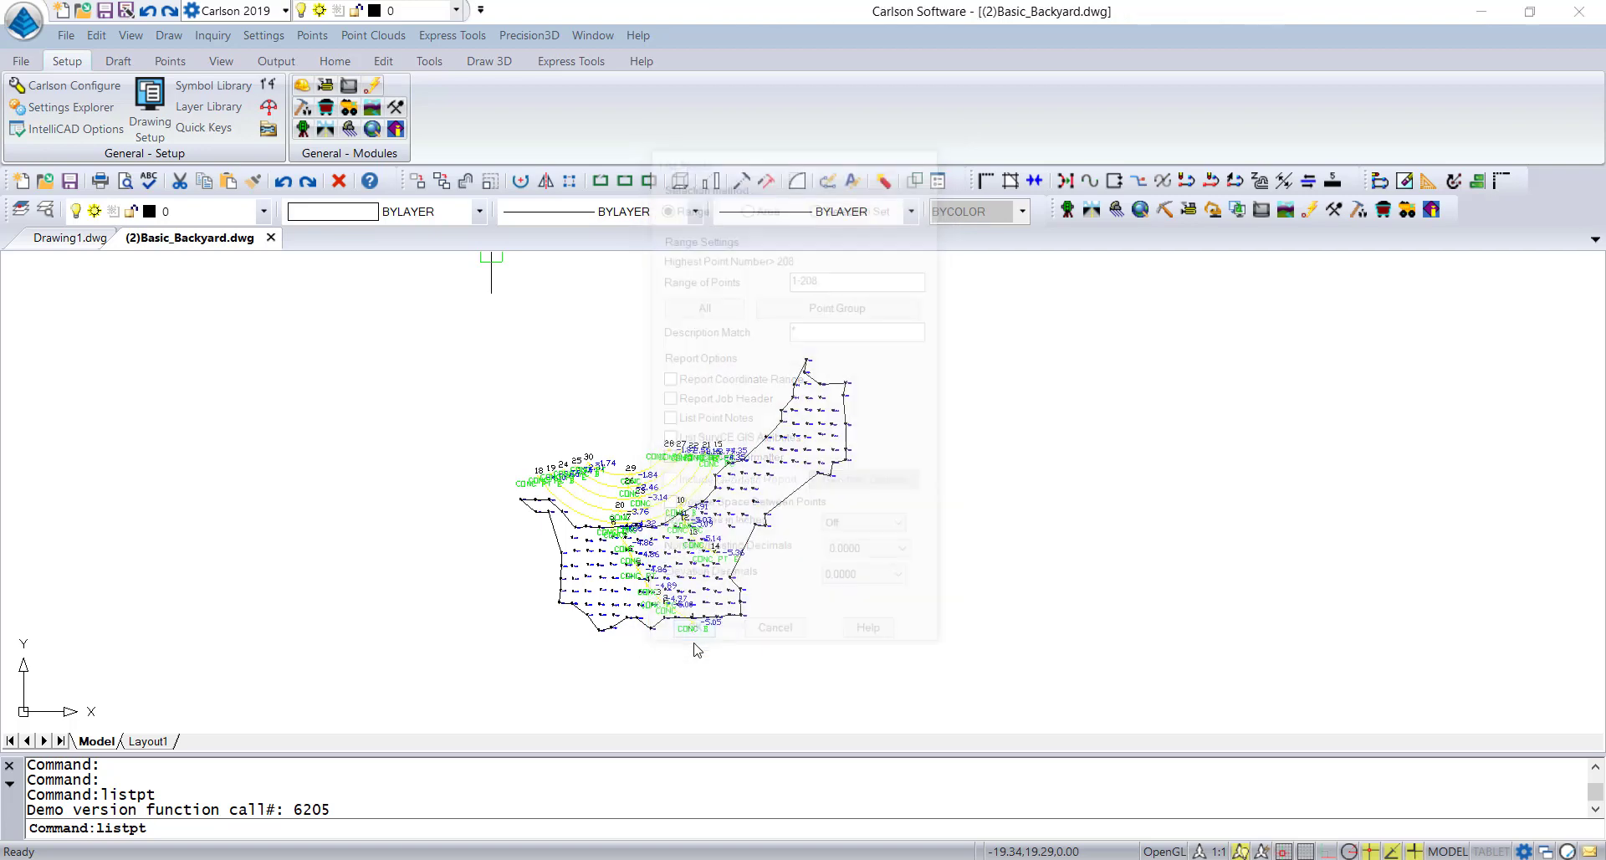
scroll(649, 449, "down", 7)
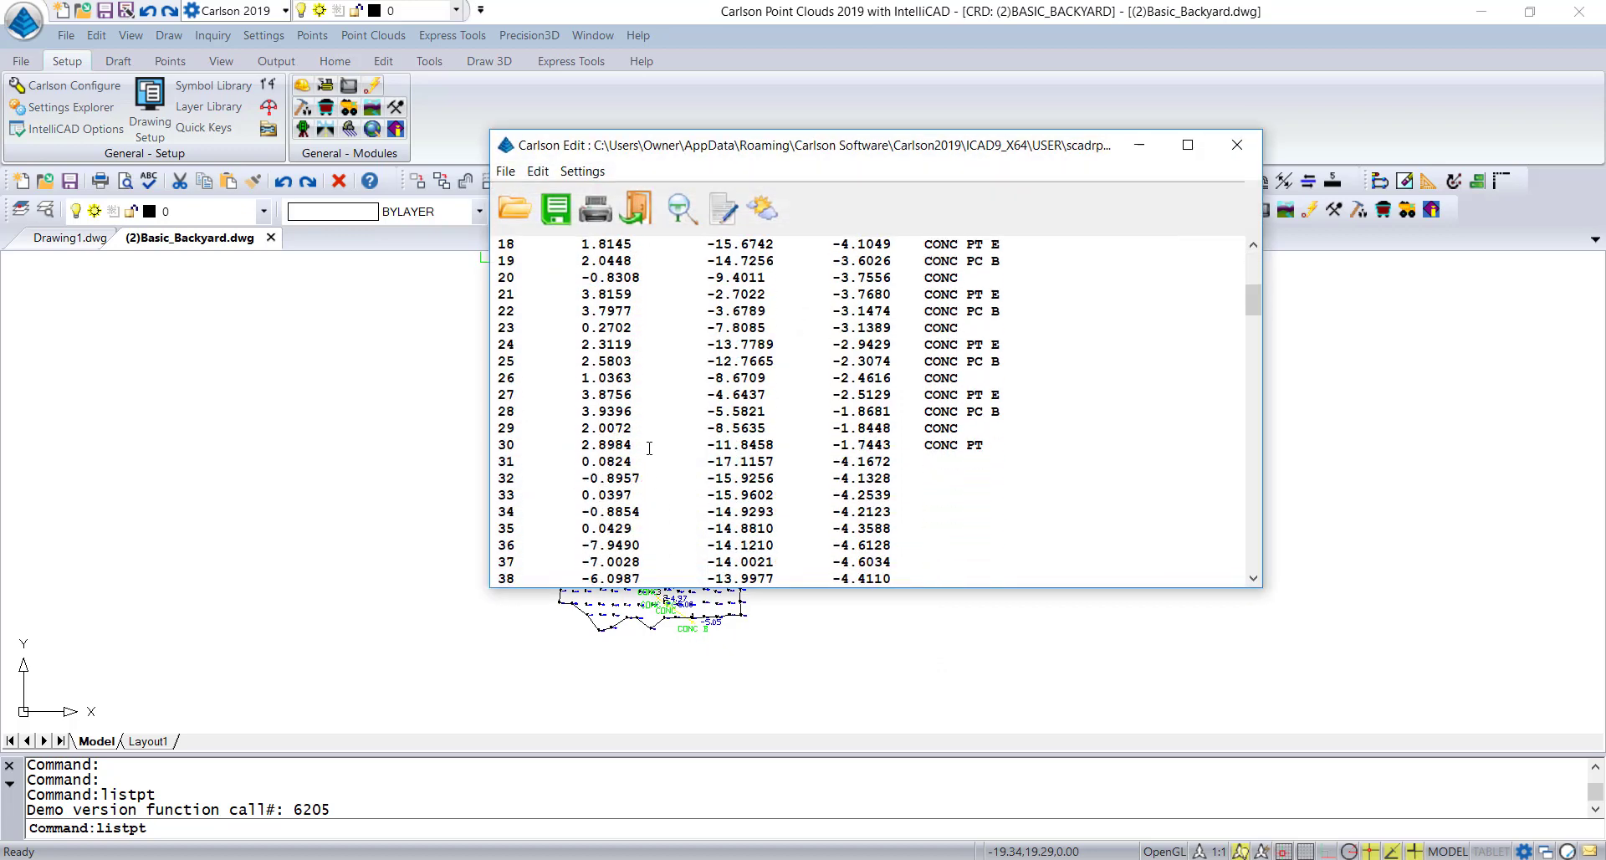
scroll(649, 449, "down", 2)
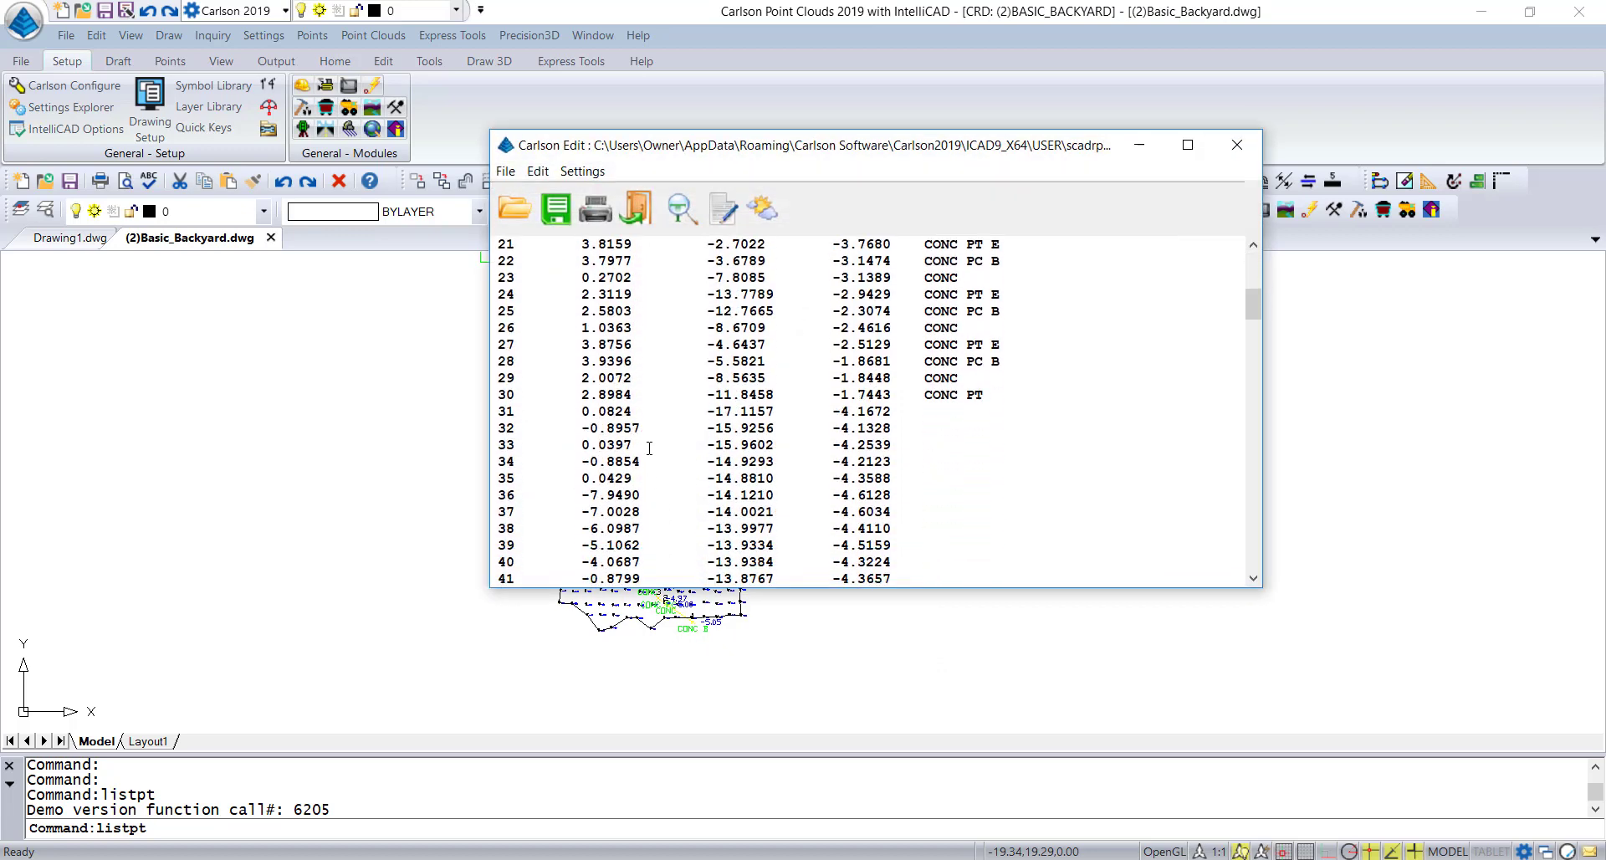
left_click(644, 208)
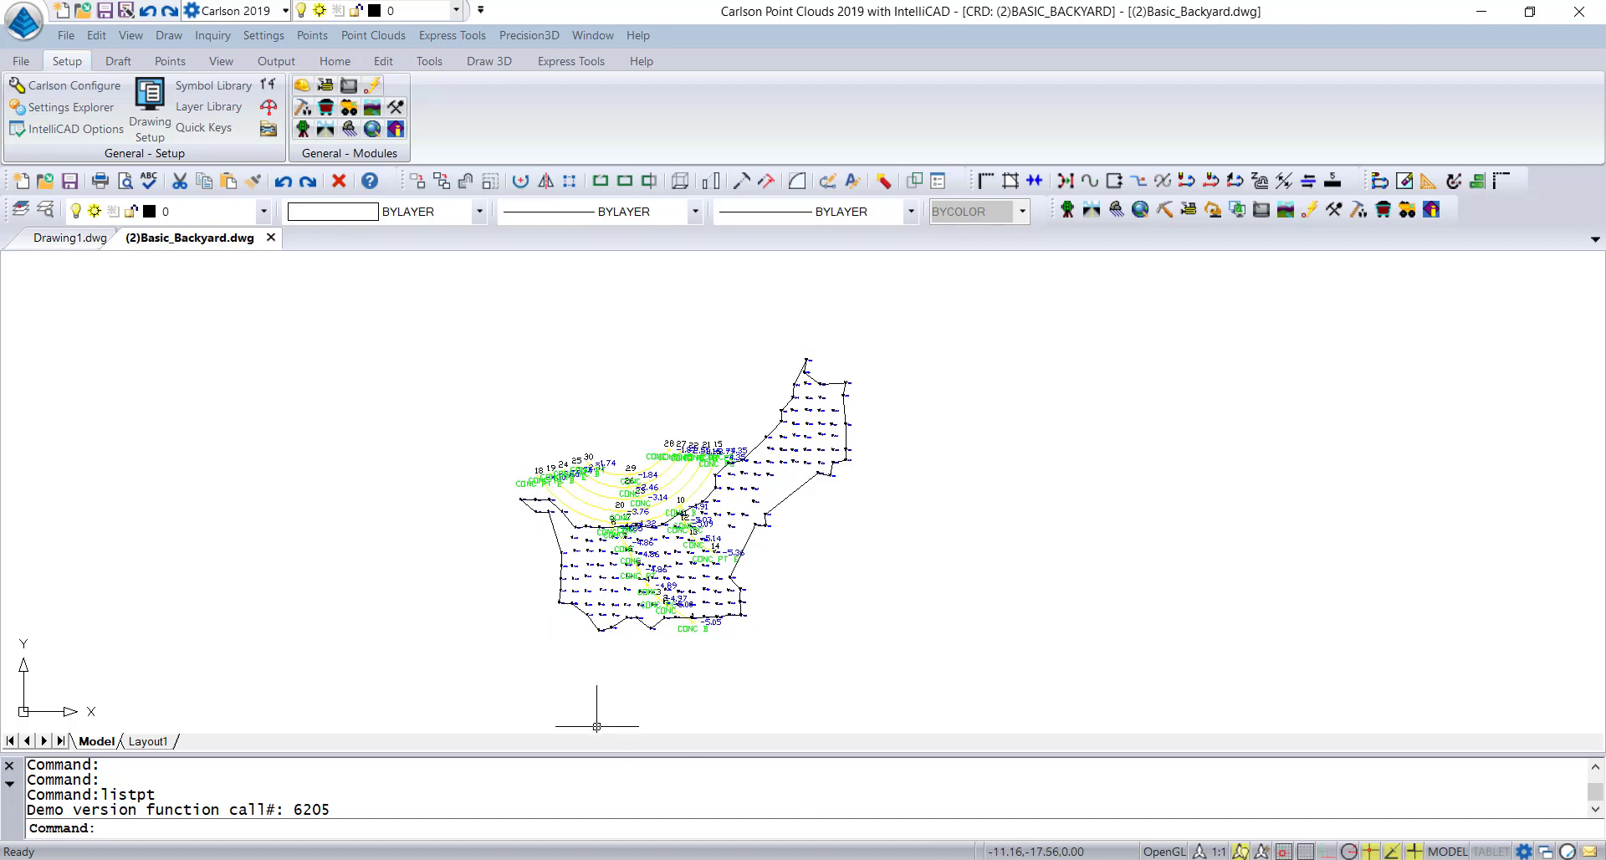
- Switch to PointCloud Basic, replace the open Ground_SW scene with the dpi-1 scene, and examine the house's doorway up close
left_click(1183, 794)
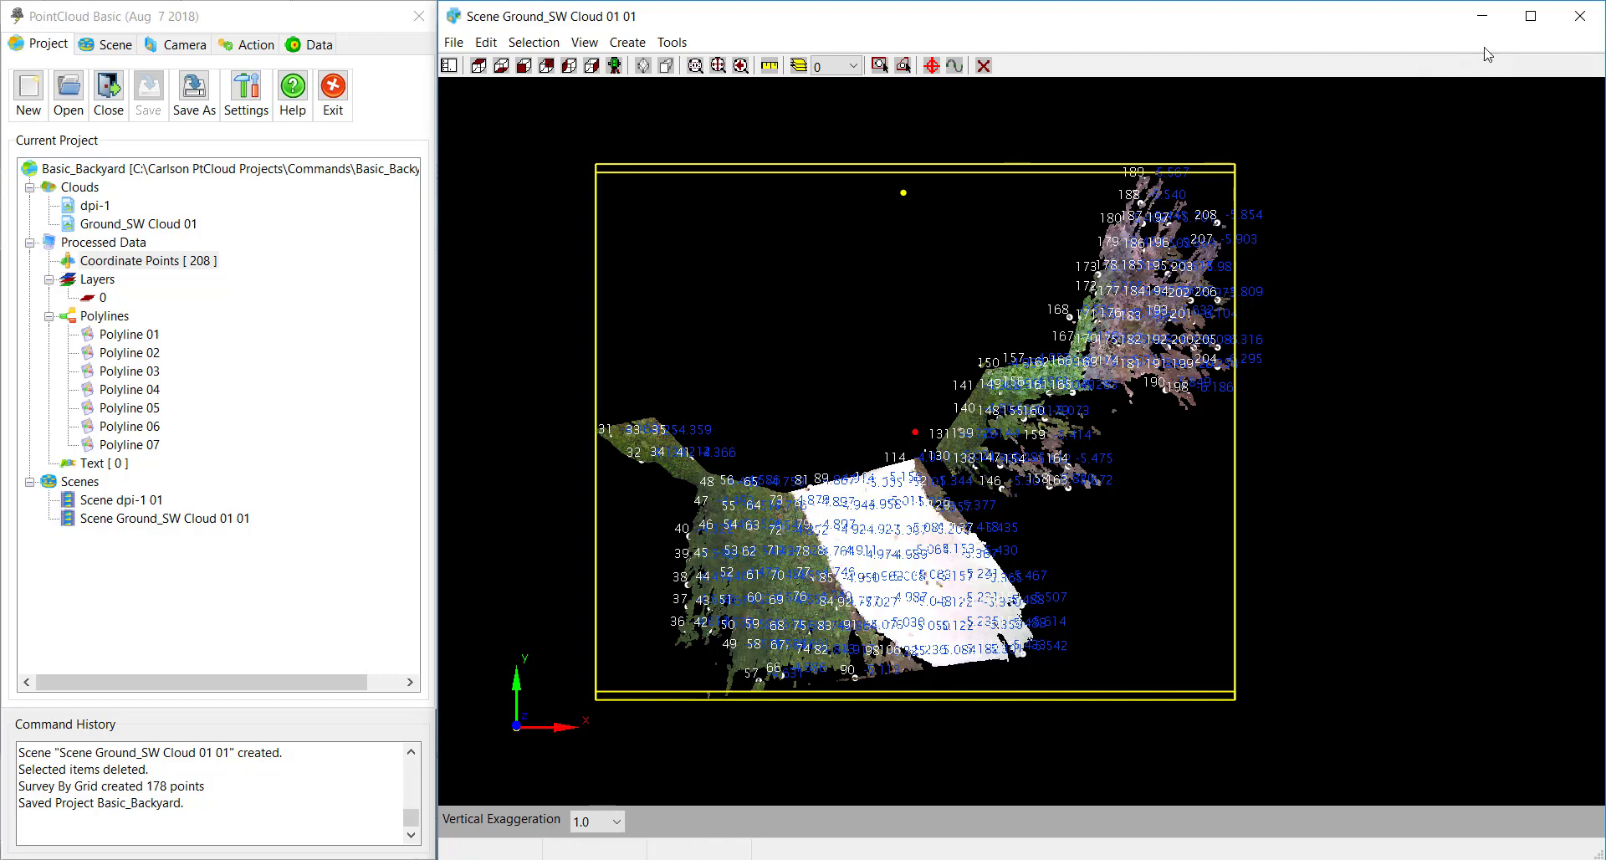
left_click(1590, 19)
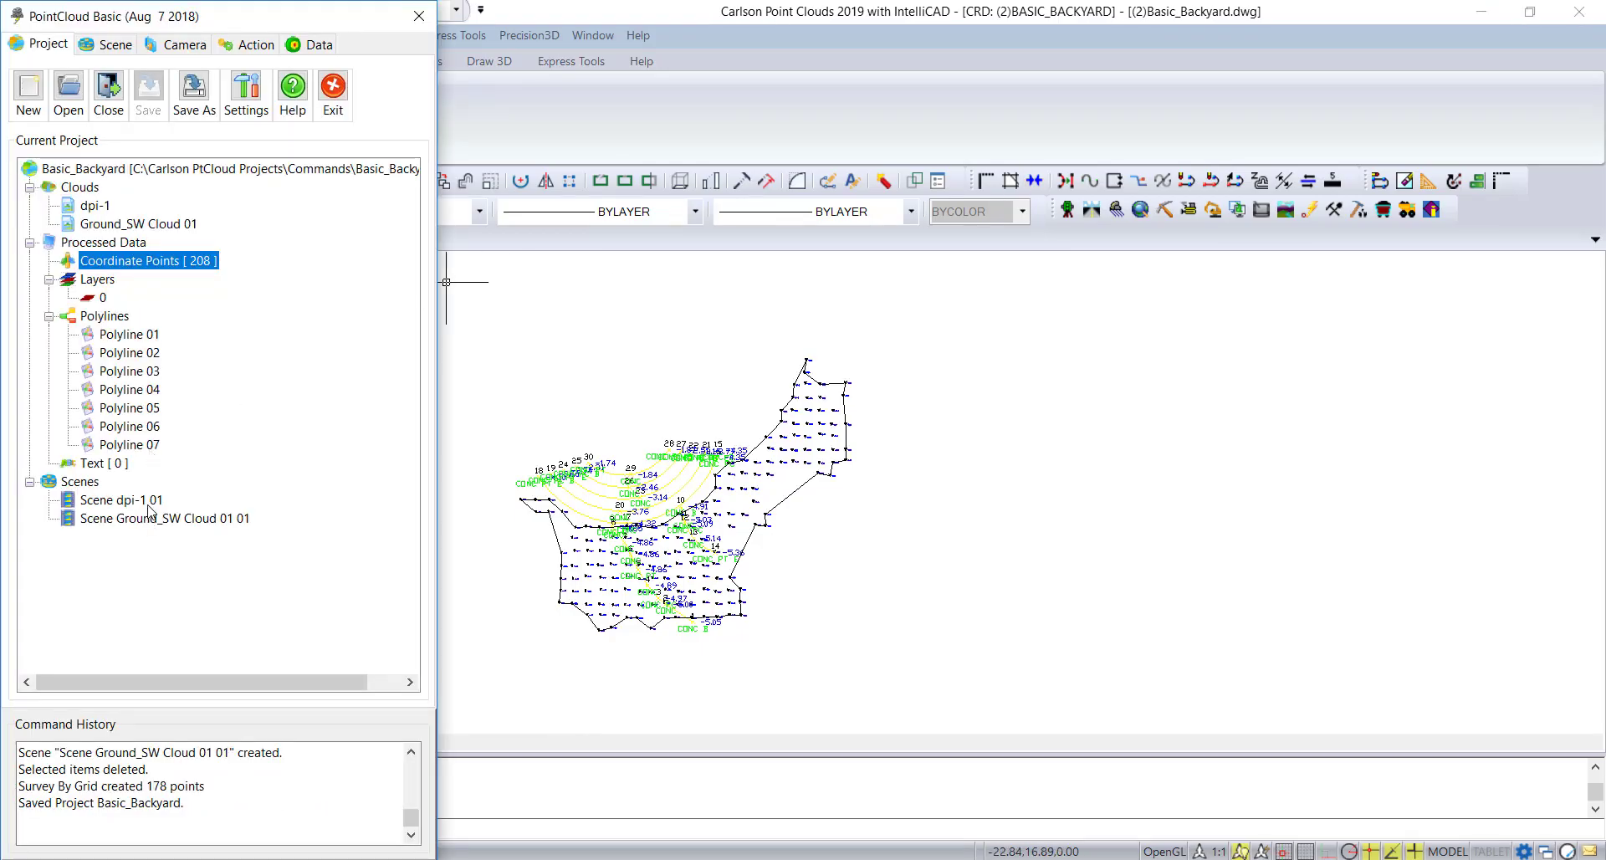
double_click(121, 500)
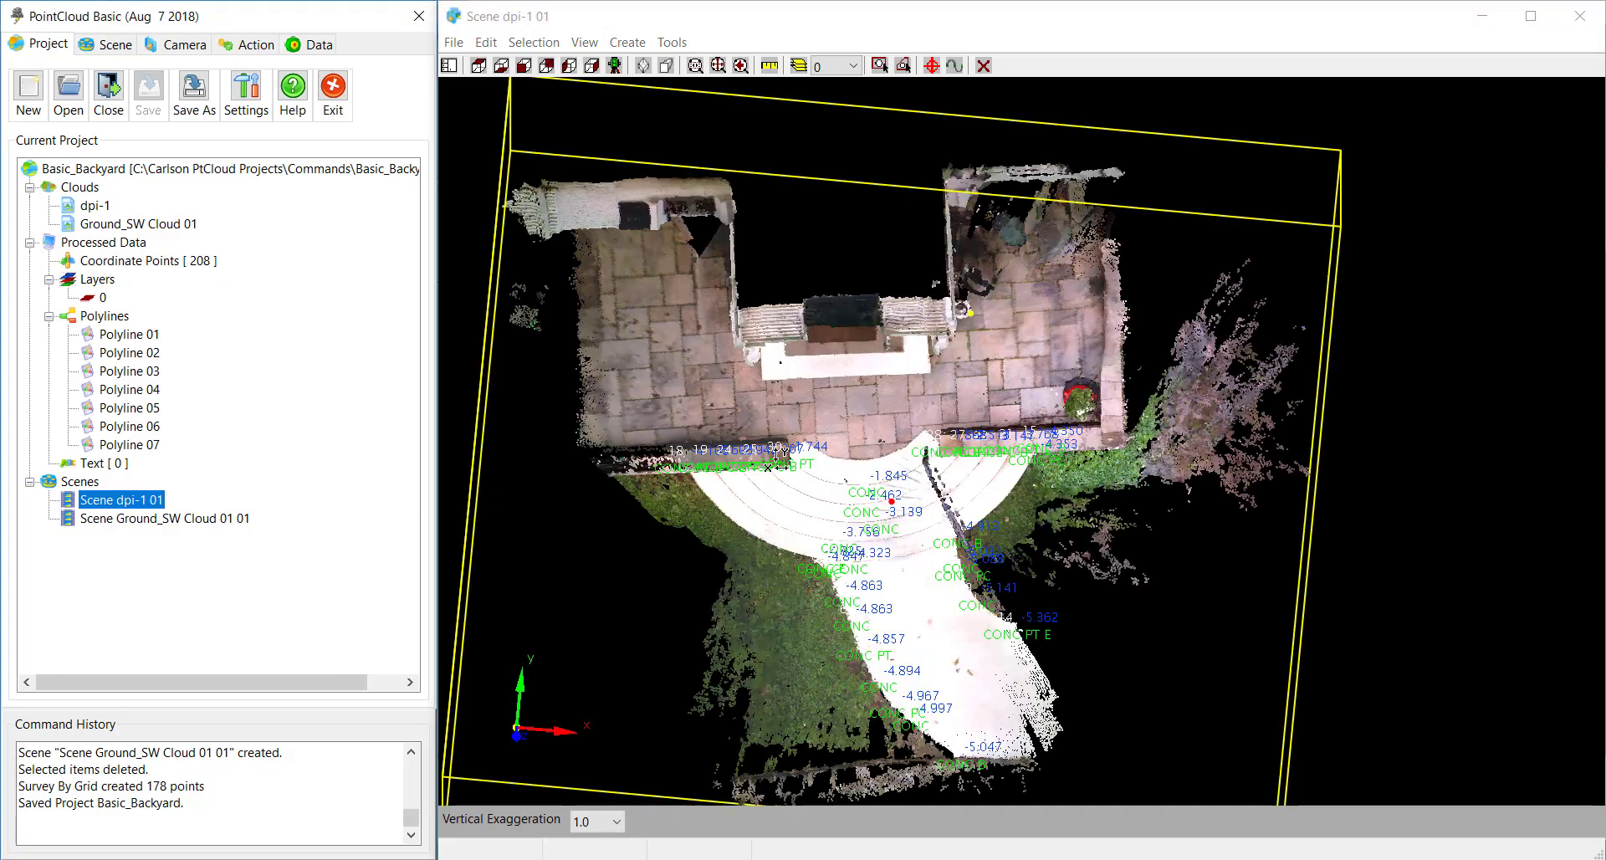
left_click_drag(807, 459, 756, 308)
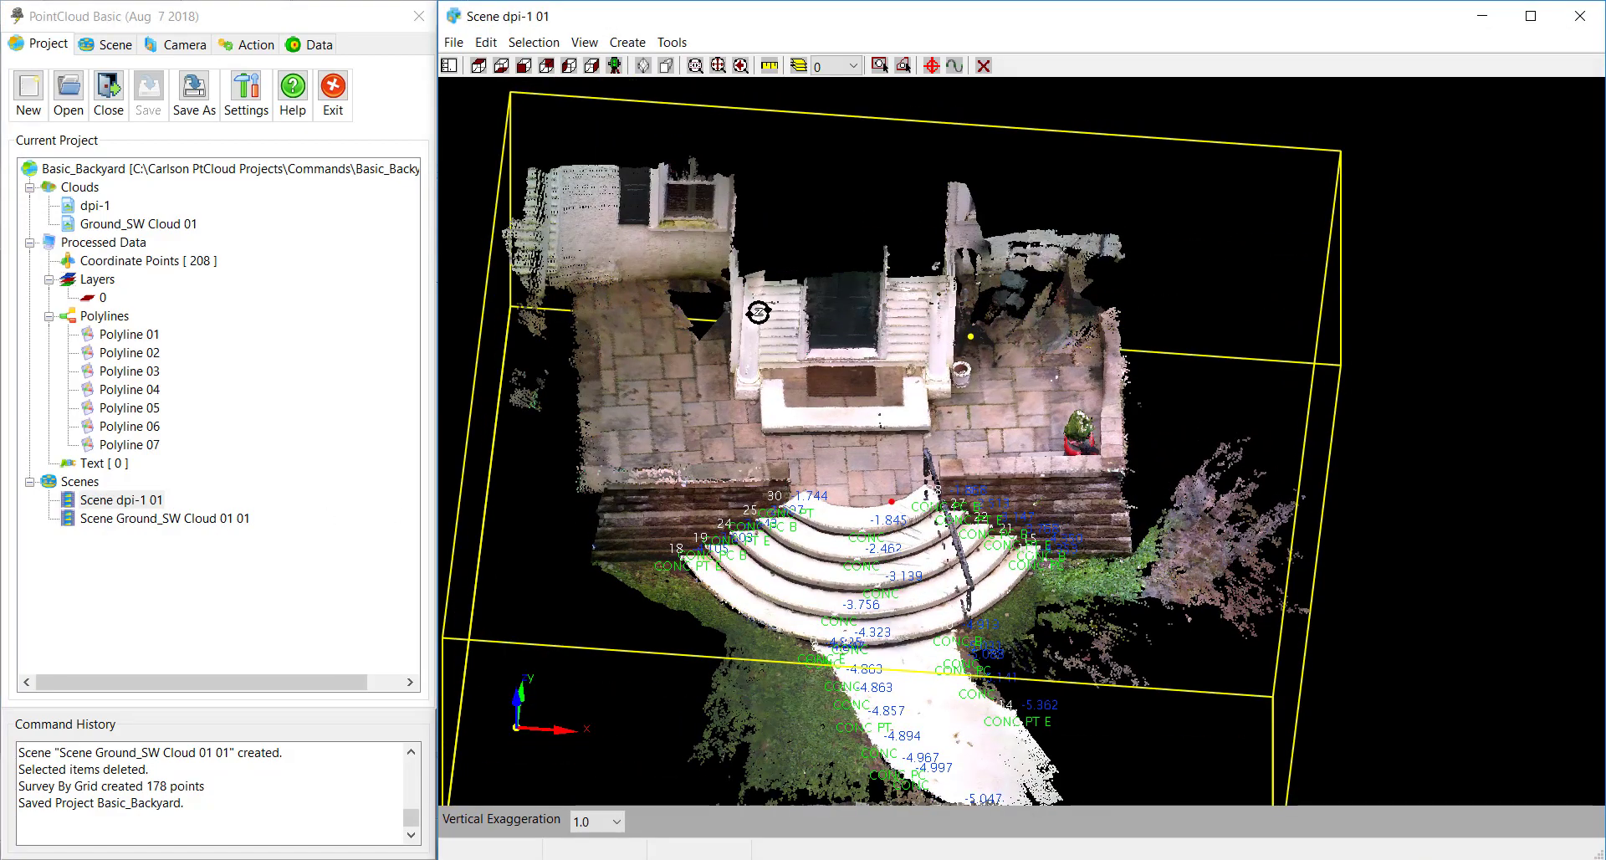
scroll(756, 308, "up", 6)
left_click_drag(820, 563, 902, 695)
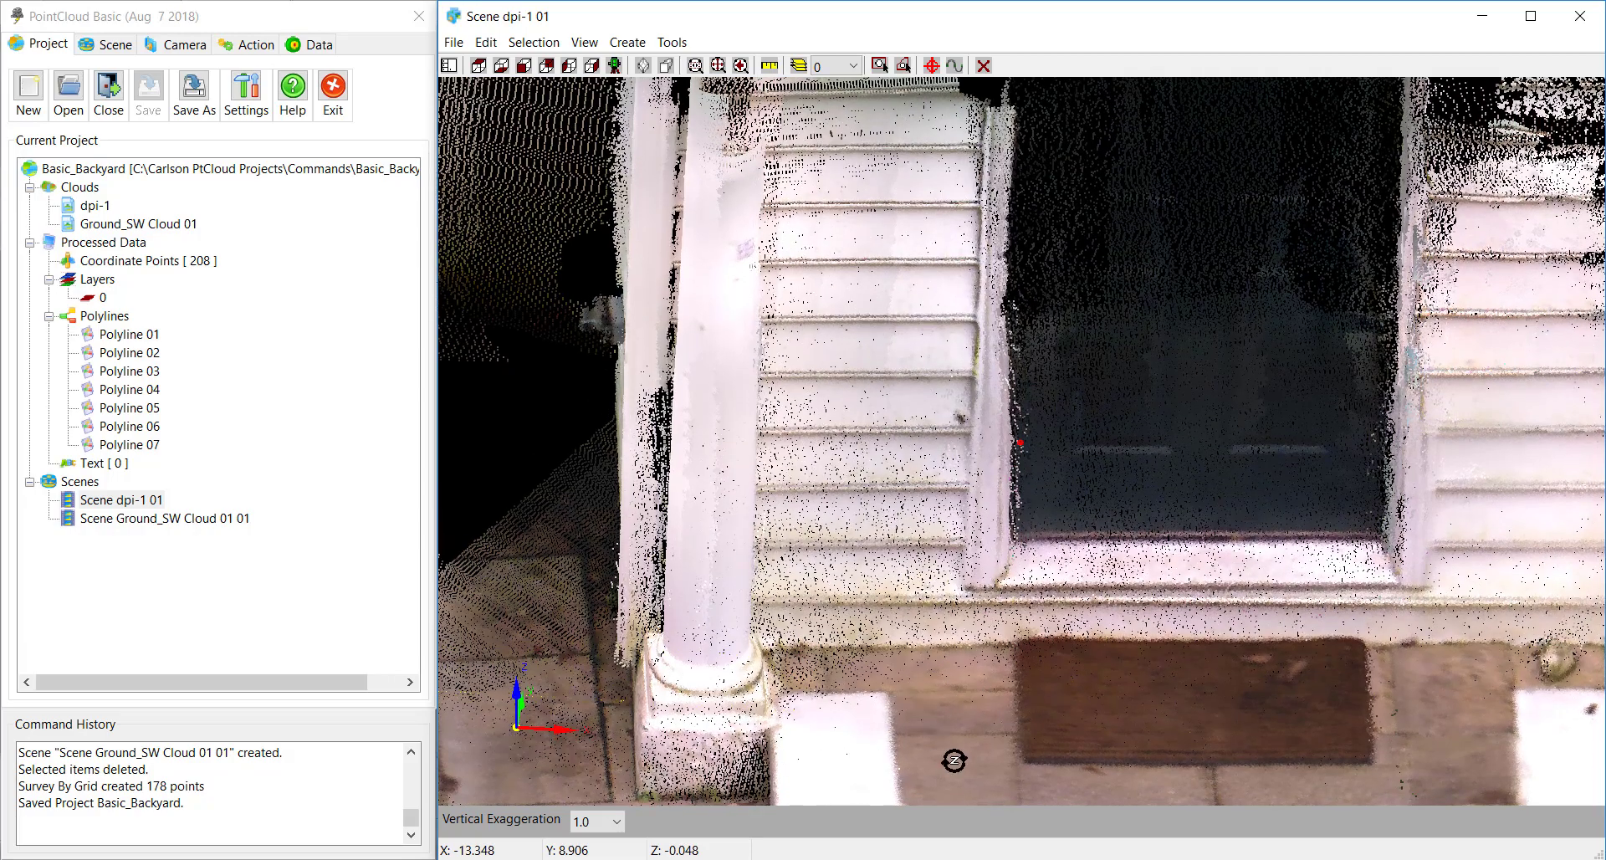
left_click_drag(957, 756, 706, 221)
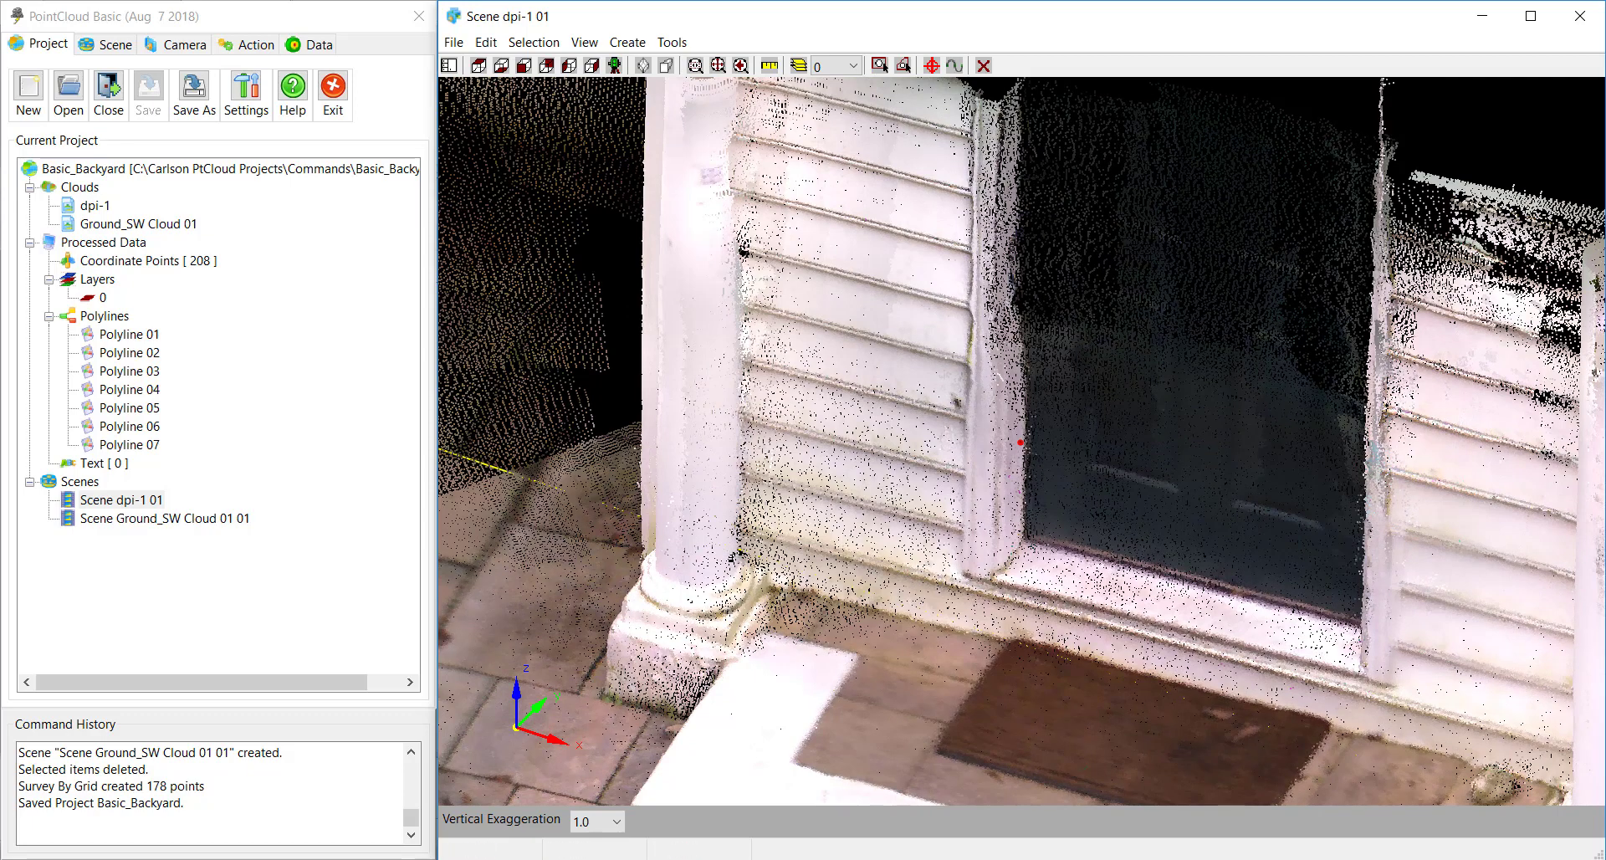
- Switch to File Explorer, review the control coordinates in CFU_CT.txt from the DPI-1 folder, and close the file and folder
left_click(560, 857)
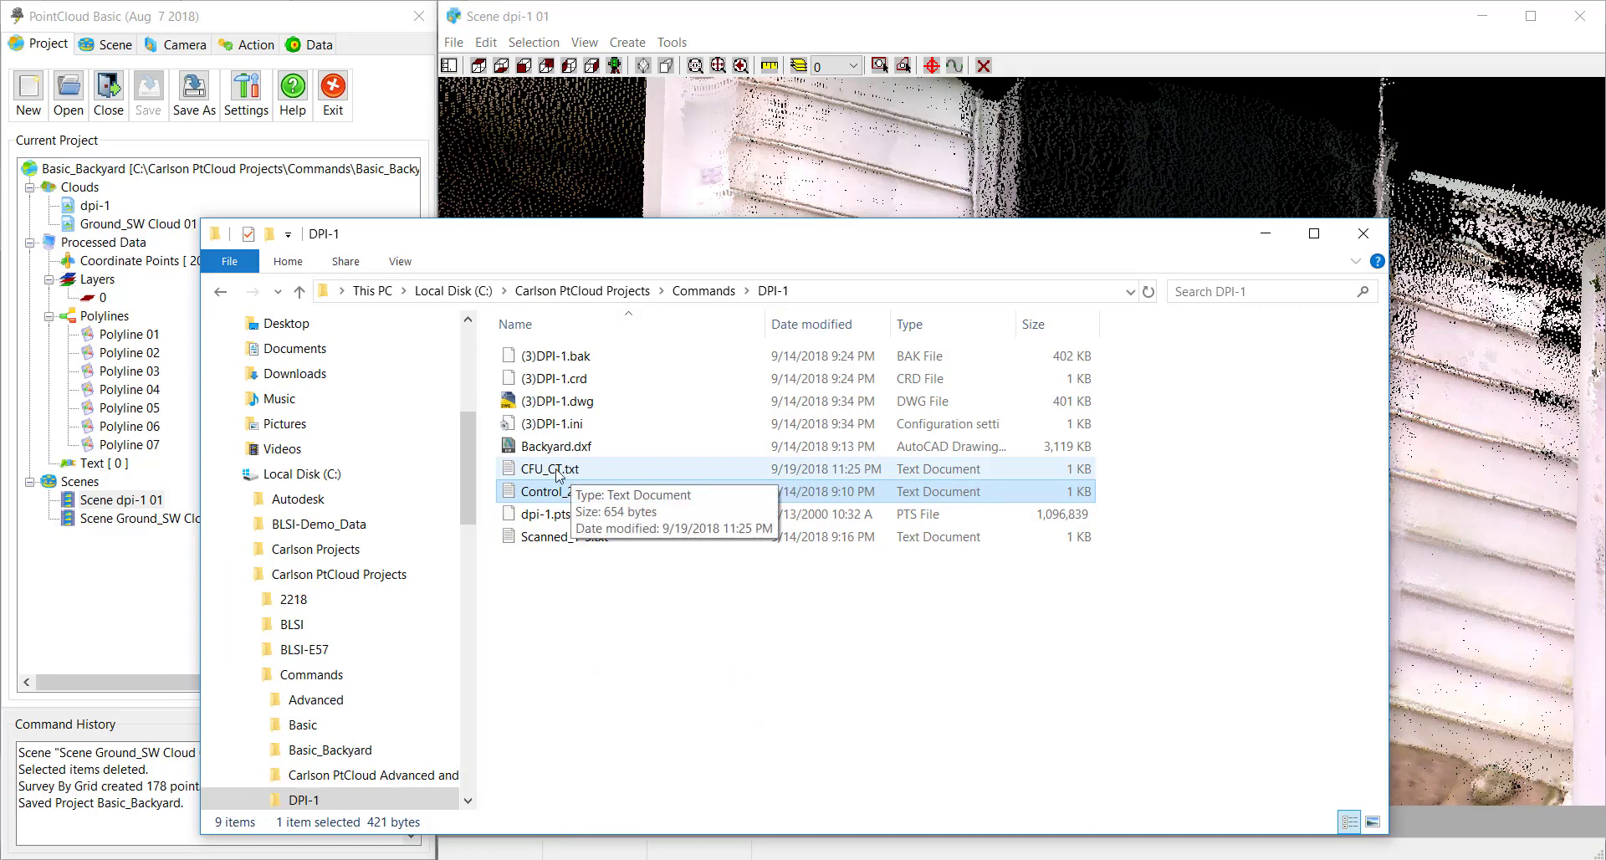
double_click(557, 471)
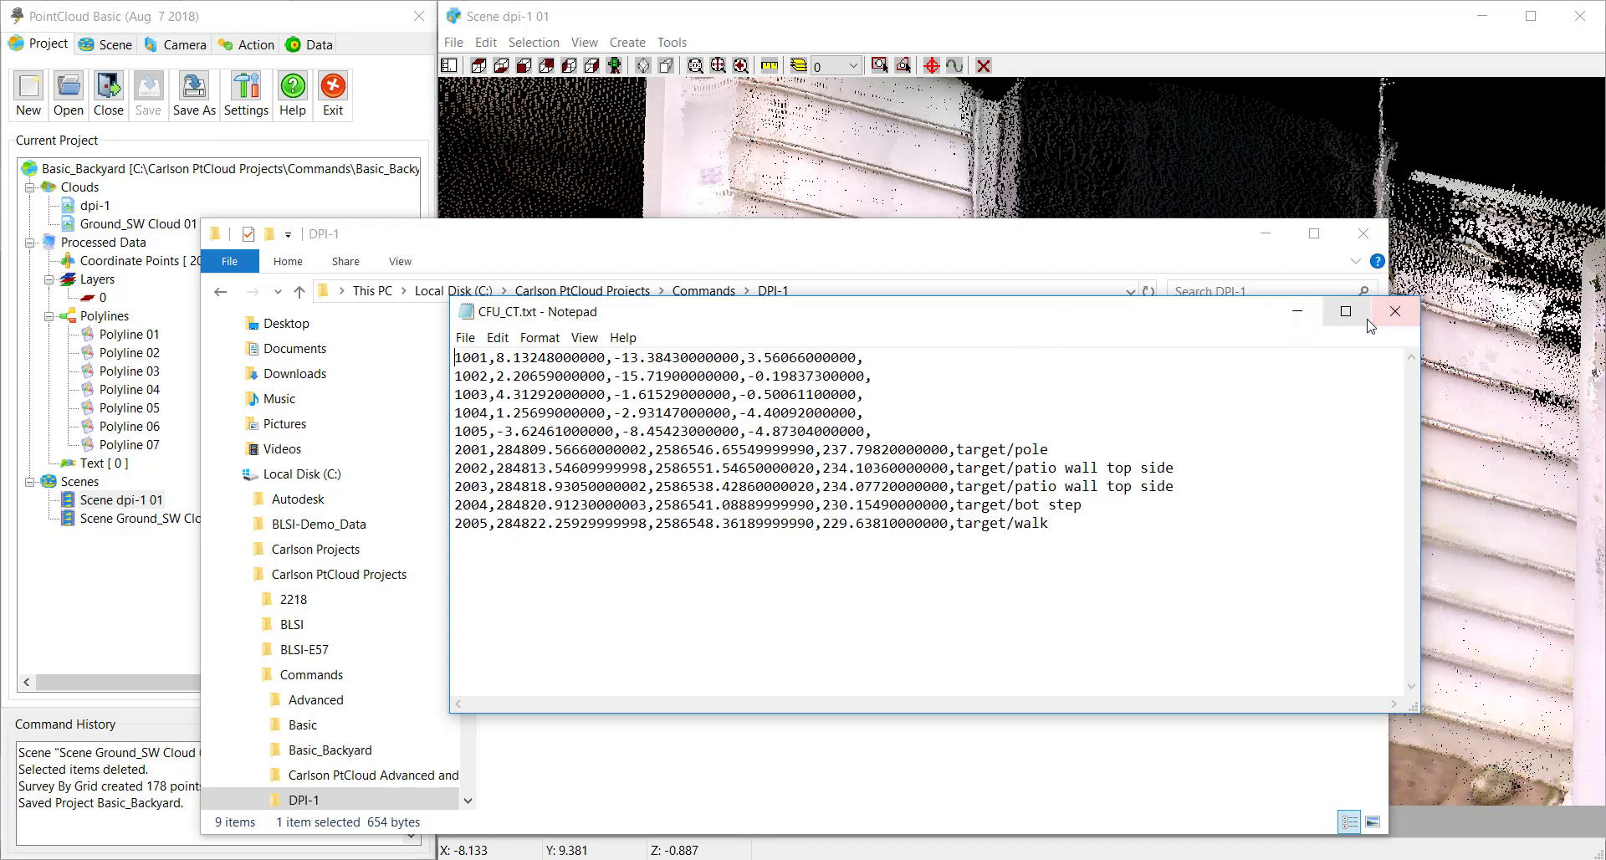
left_click(1395, 315)
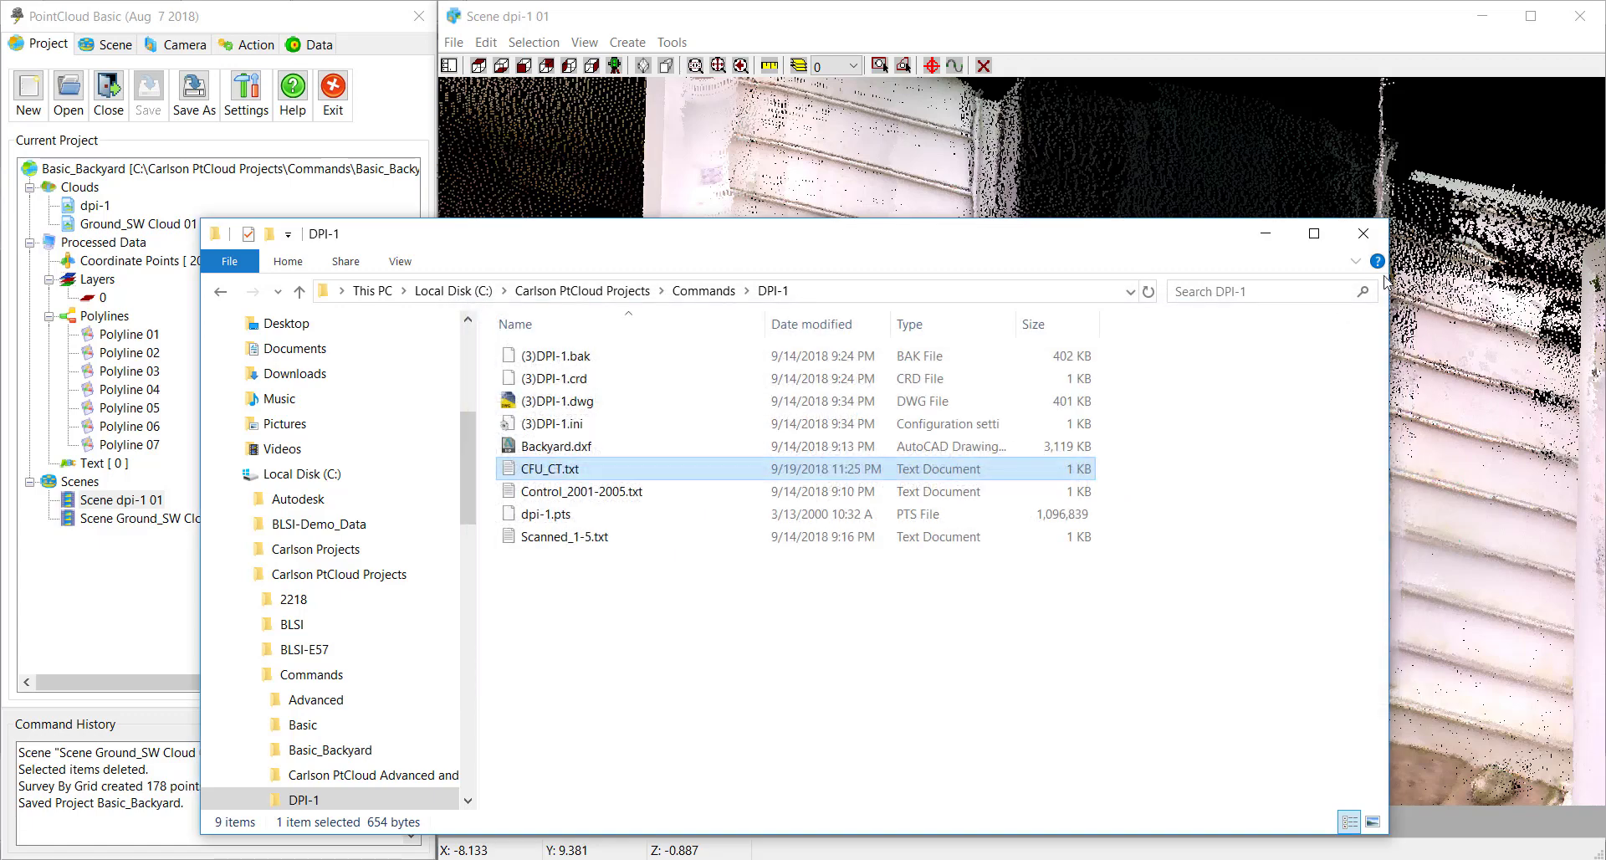
left_click(1364, 234)
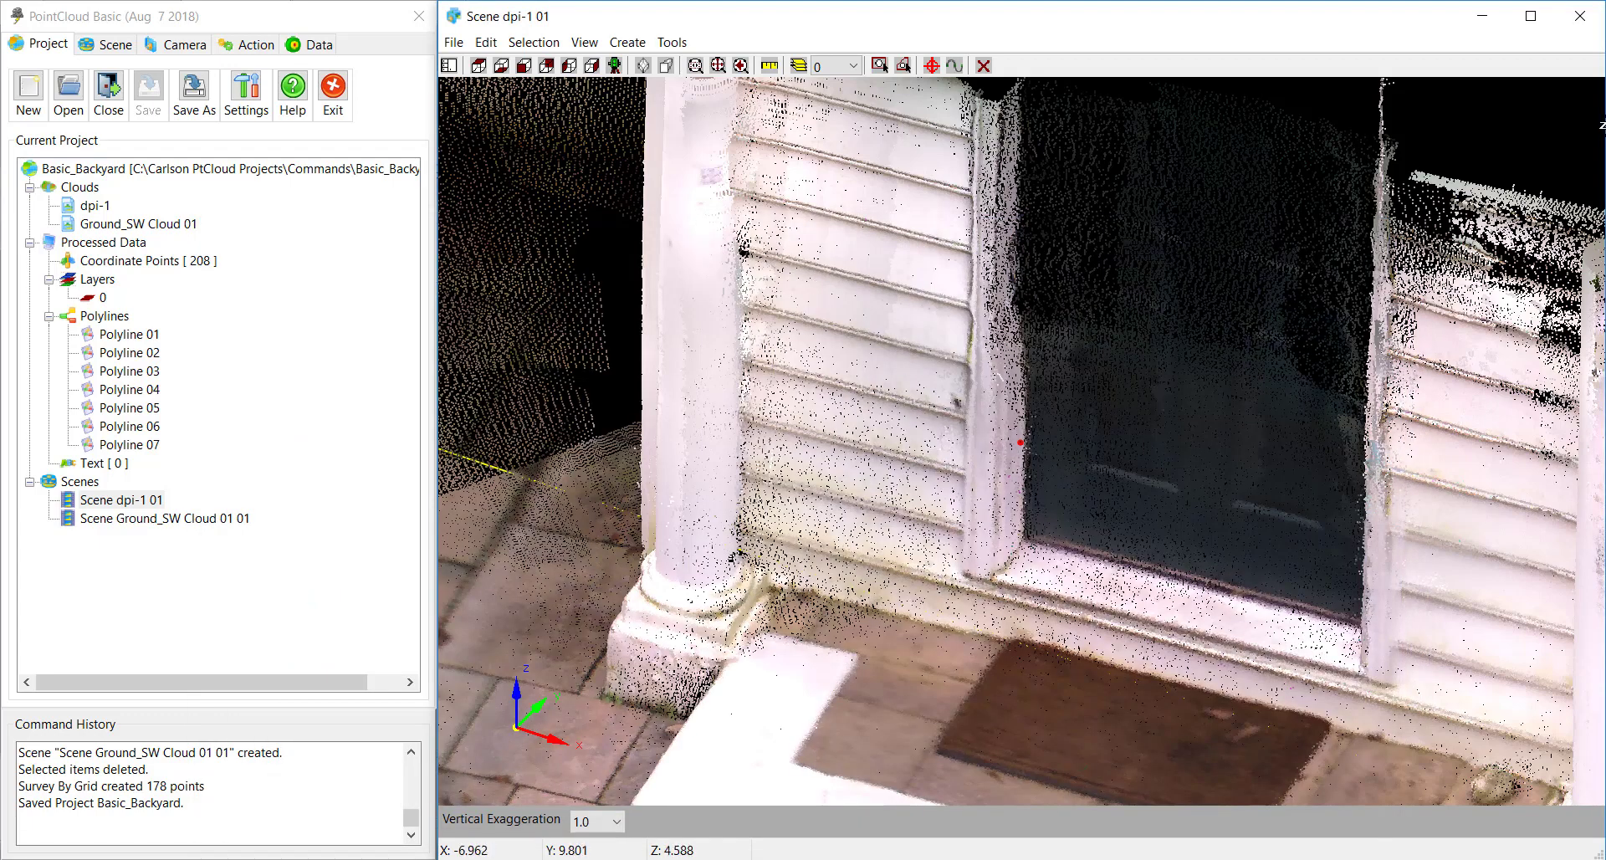
- Close the dpi-1 scene and exit PointCloud Basic to return to the Basic_Backyard drawing
left_click(1580, 17)
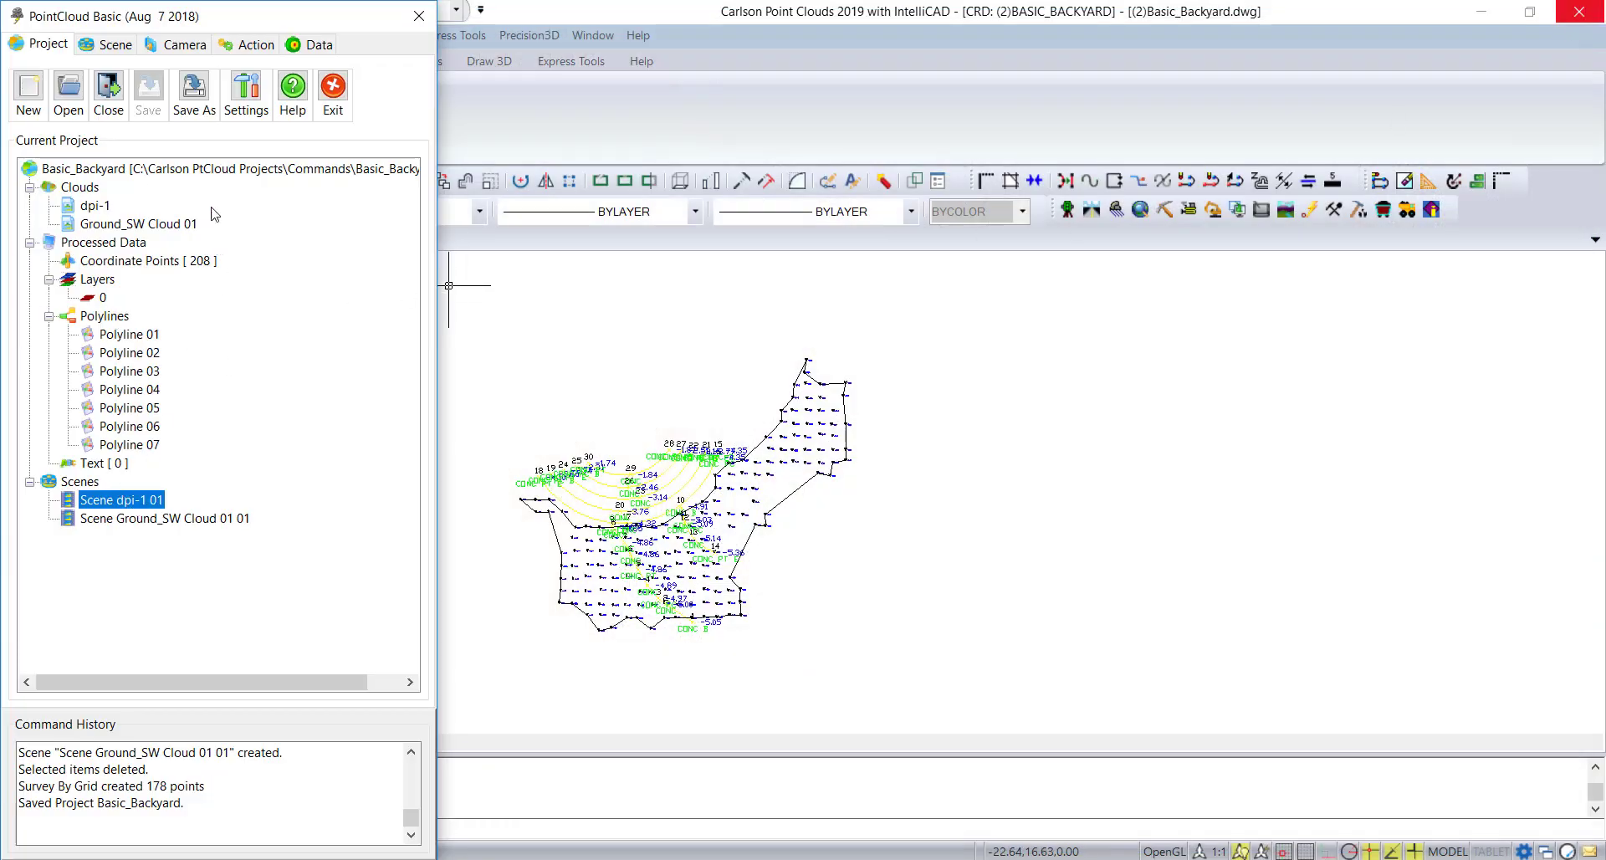
left_click(334, 98)
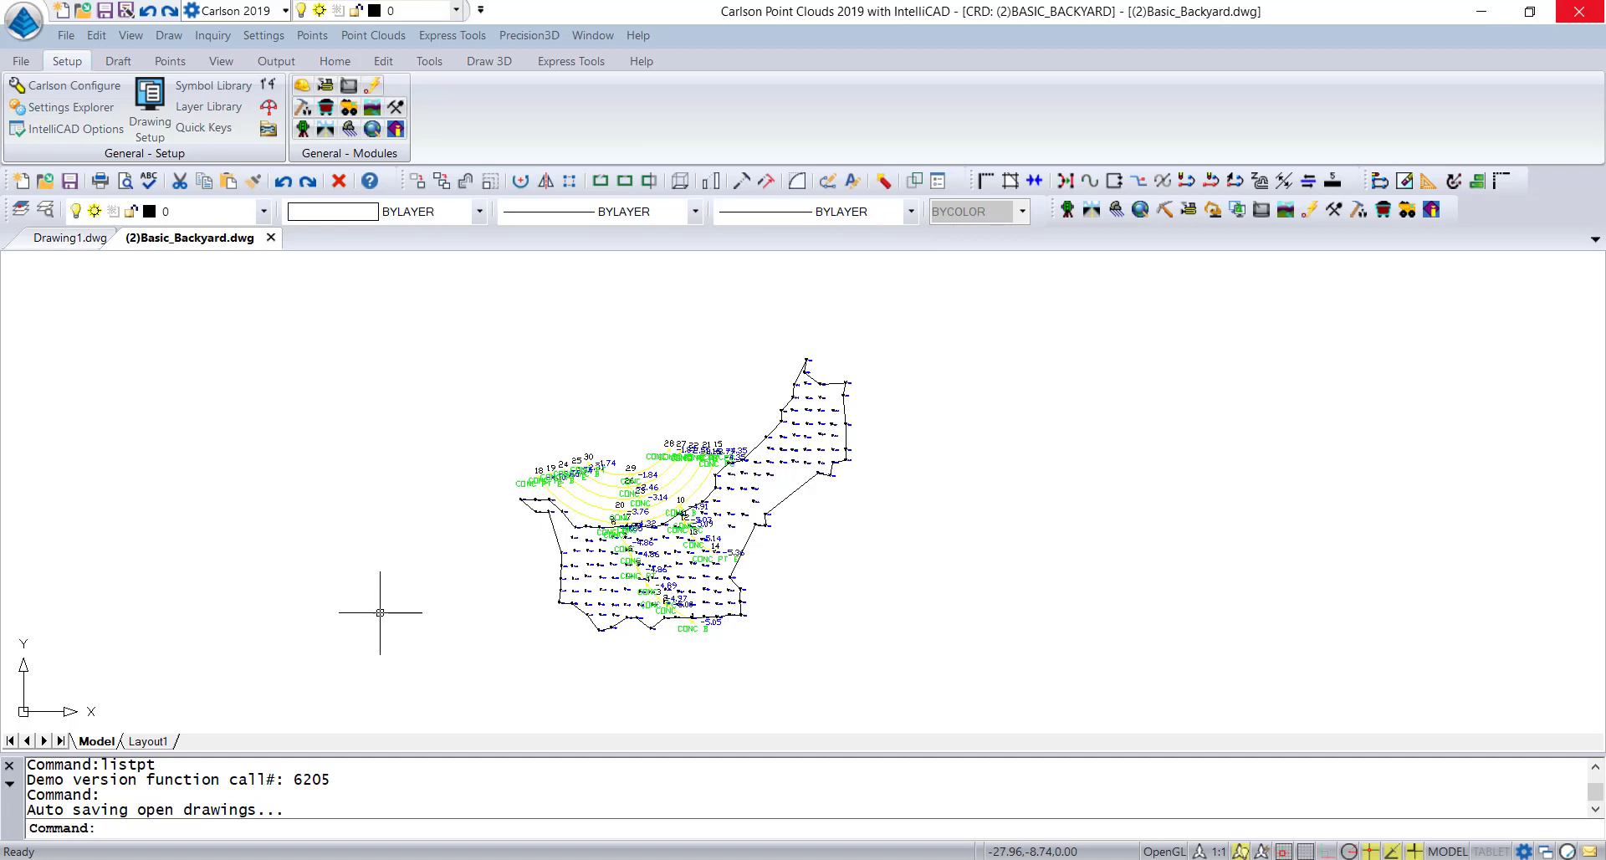
- Erase all the plotted points, labels, and linework of the backyard survey from the drawing
type("e")
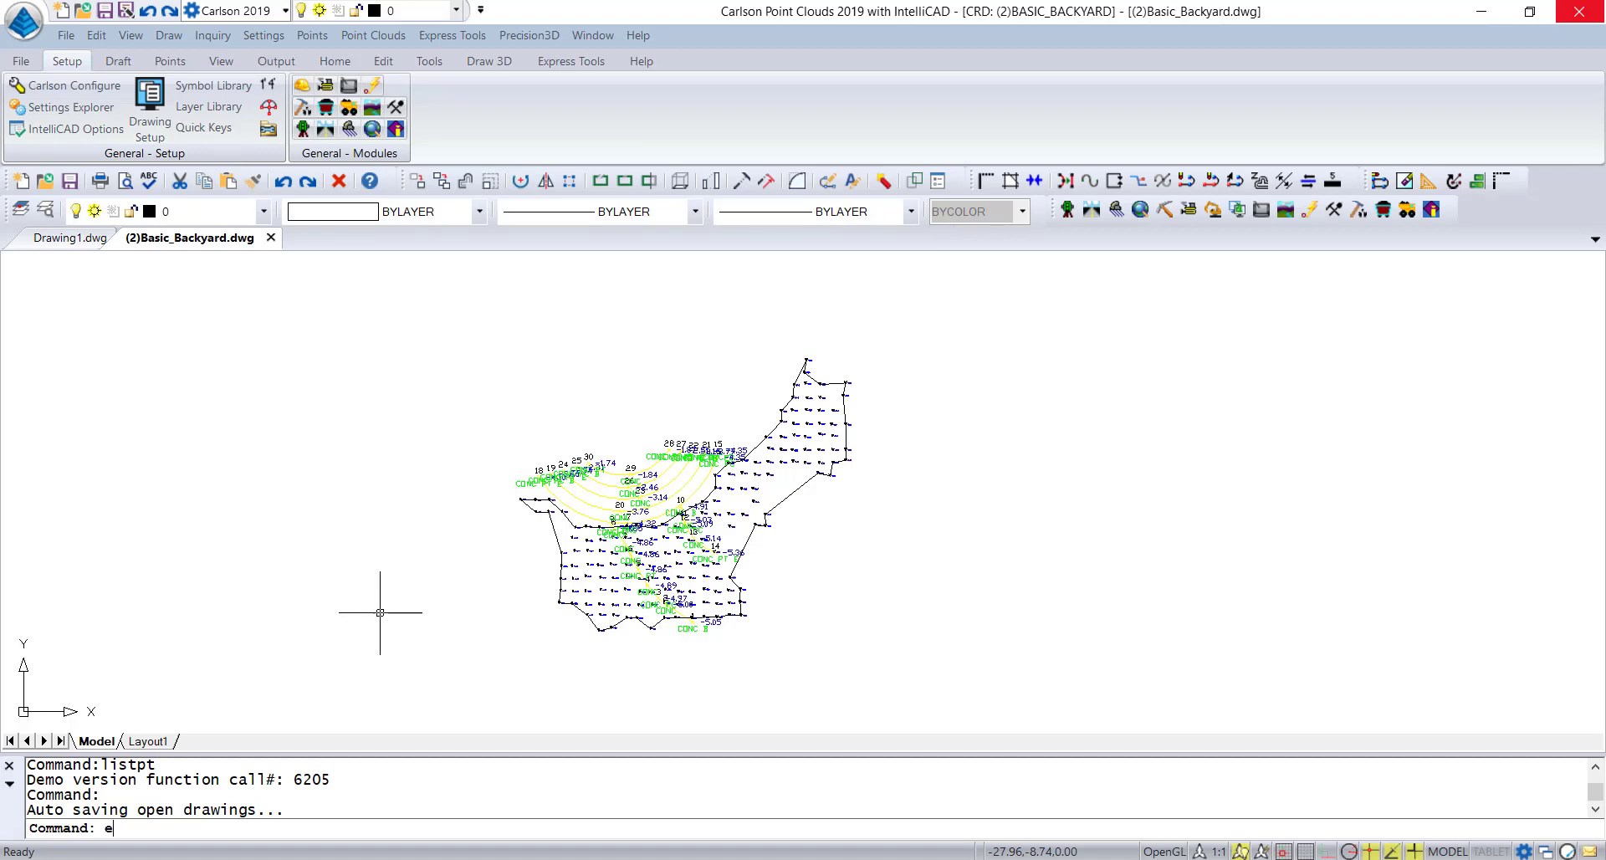
key("Return")
left_click(432, 661)
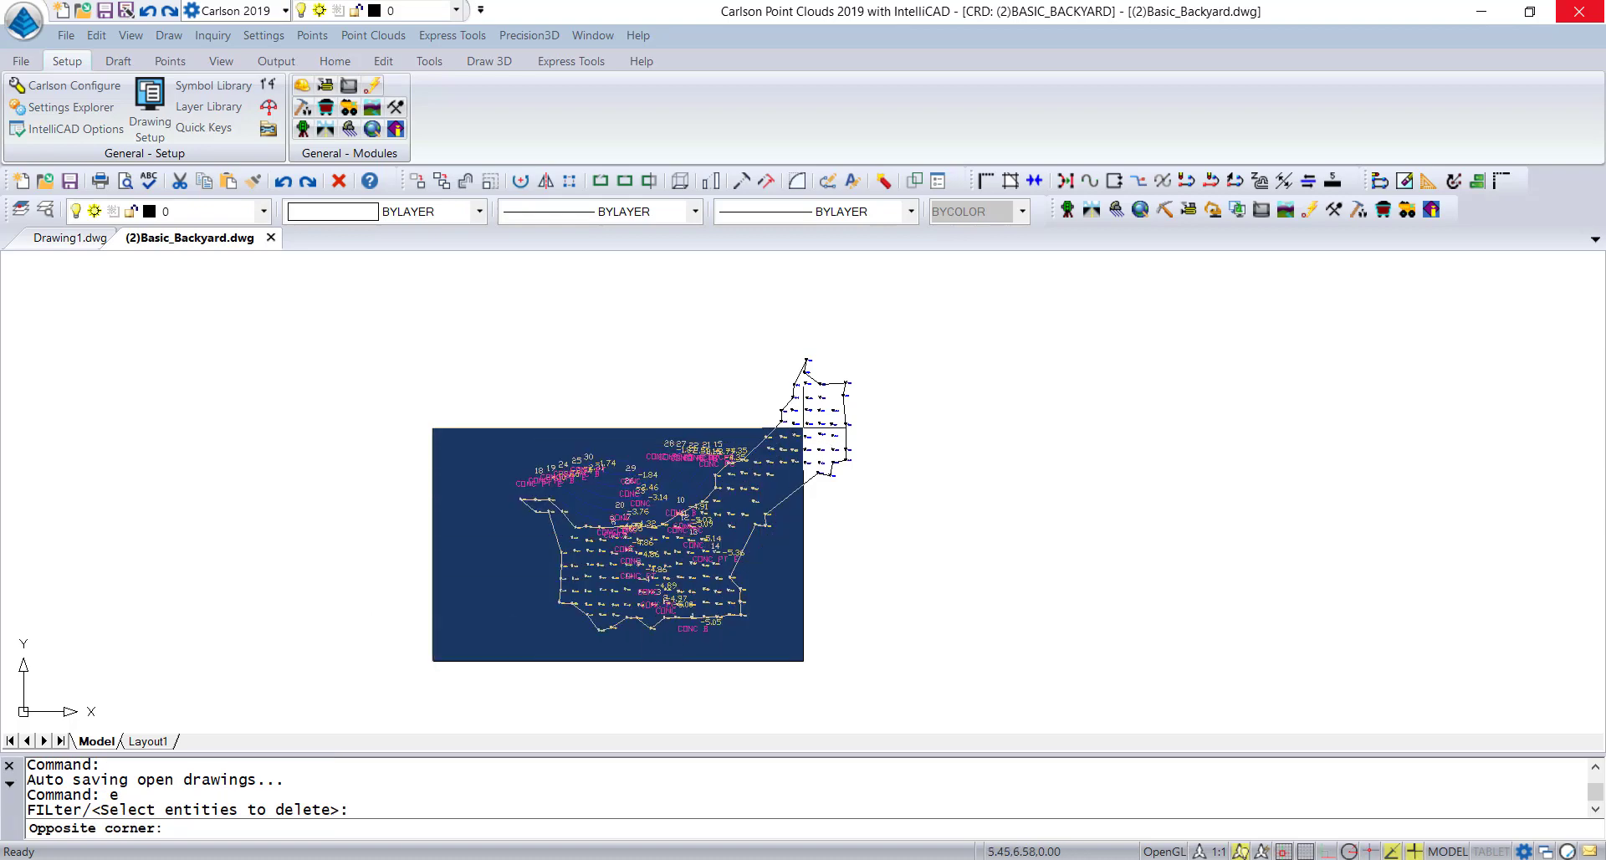
left_click(962, 261)
key("Return")
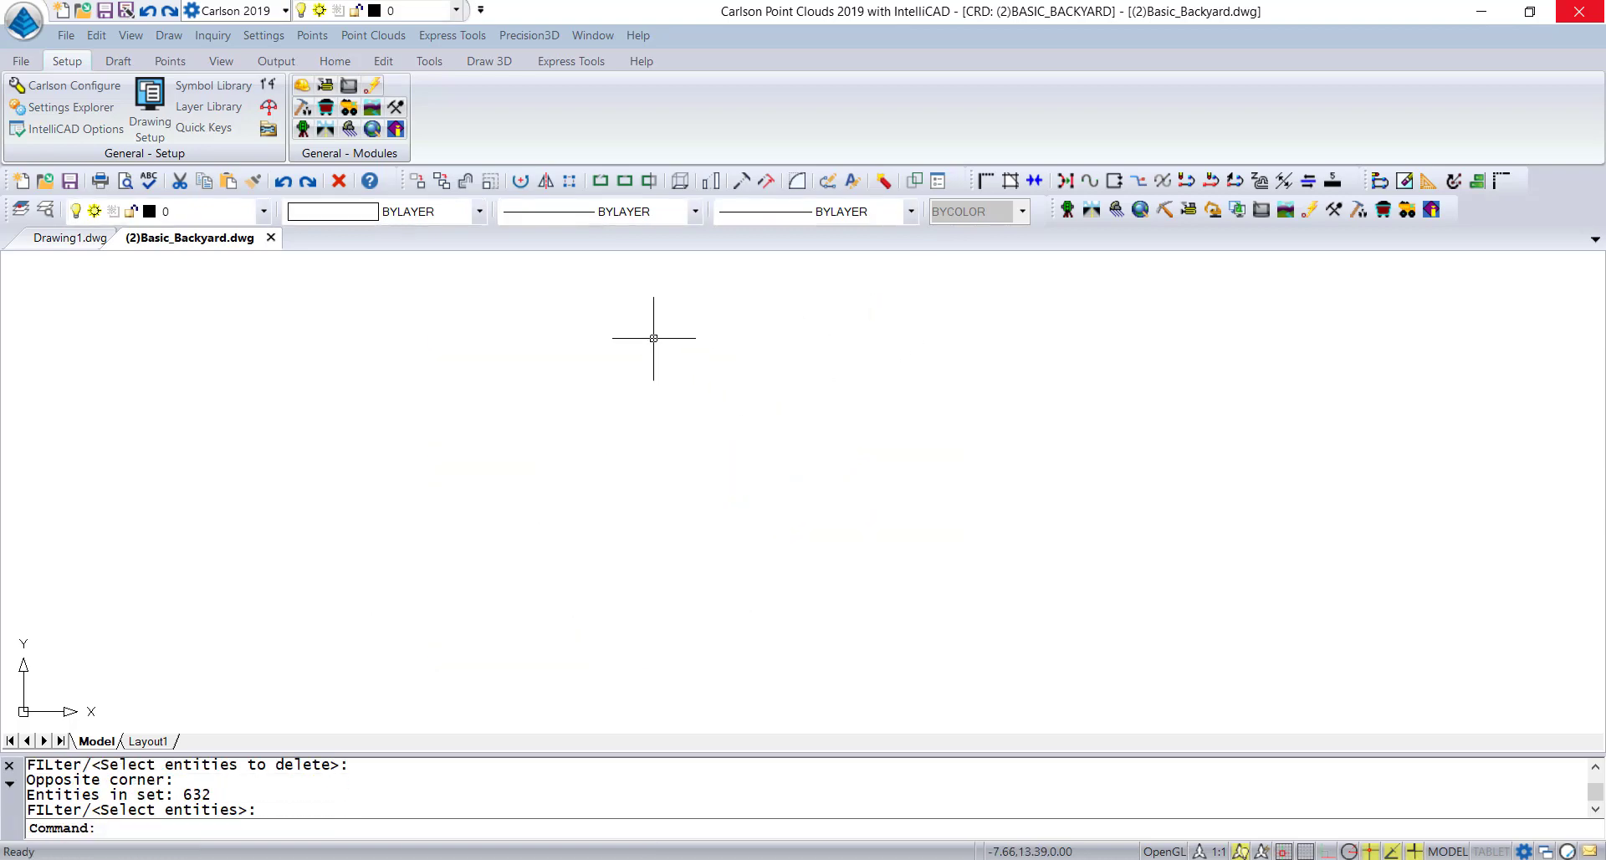
- Switch to the Survey module and open Coordinate File Utilities for the current coordinate file
left_click(303, 129)
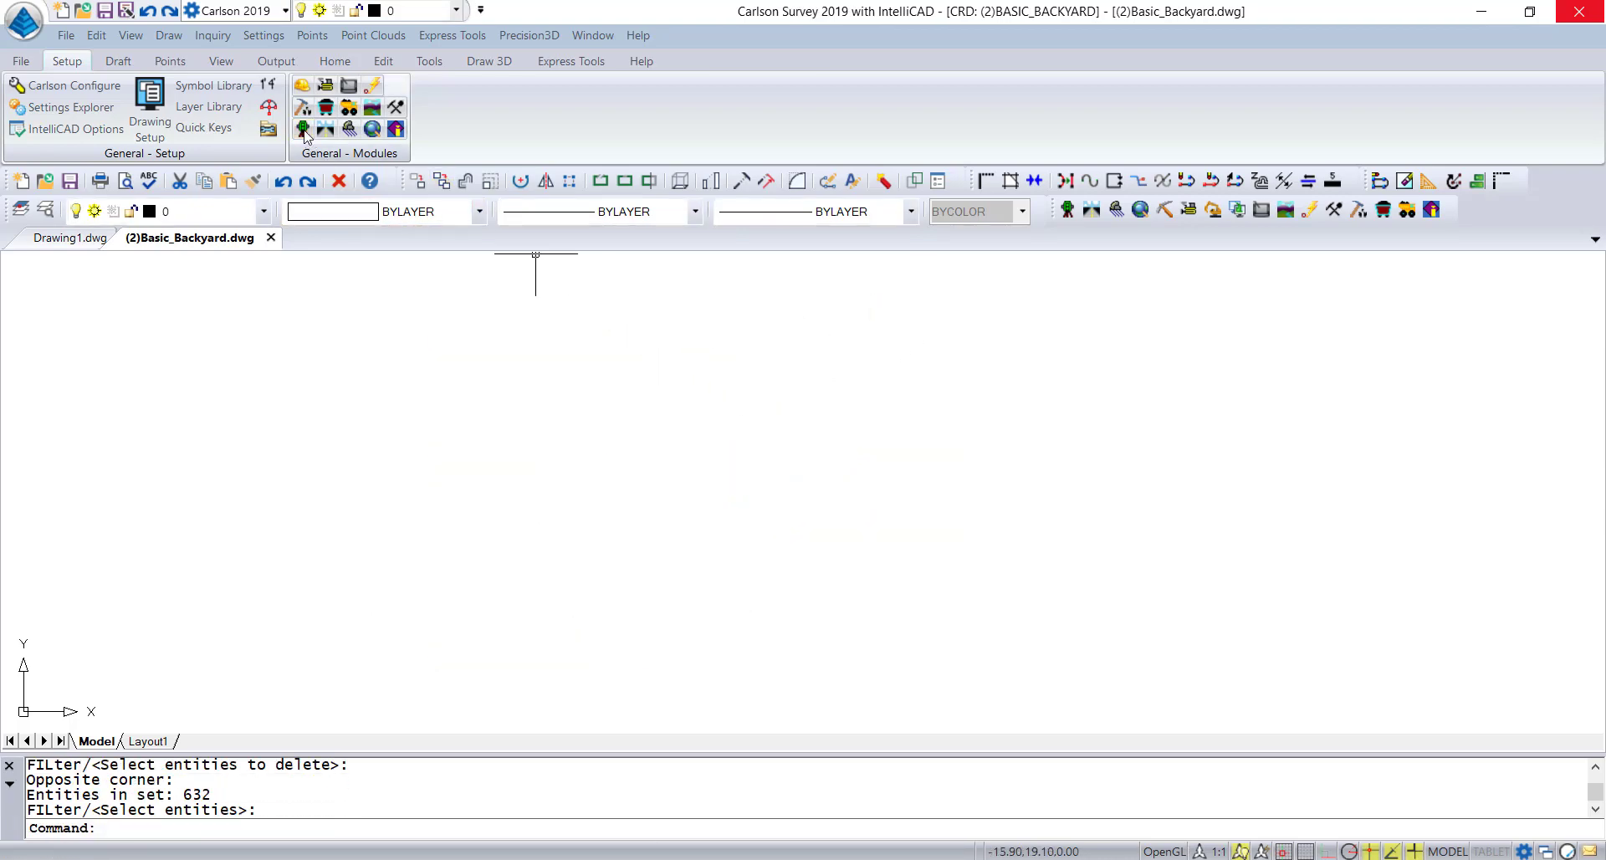
left_click(308, 38)
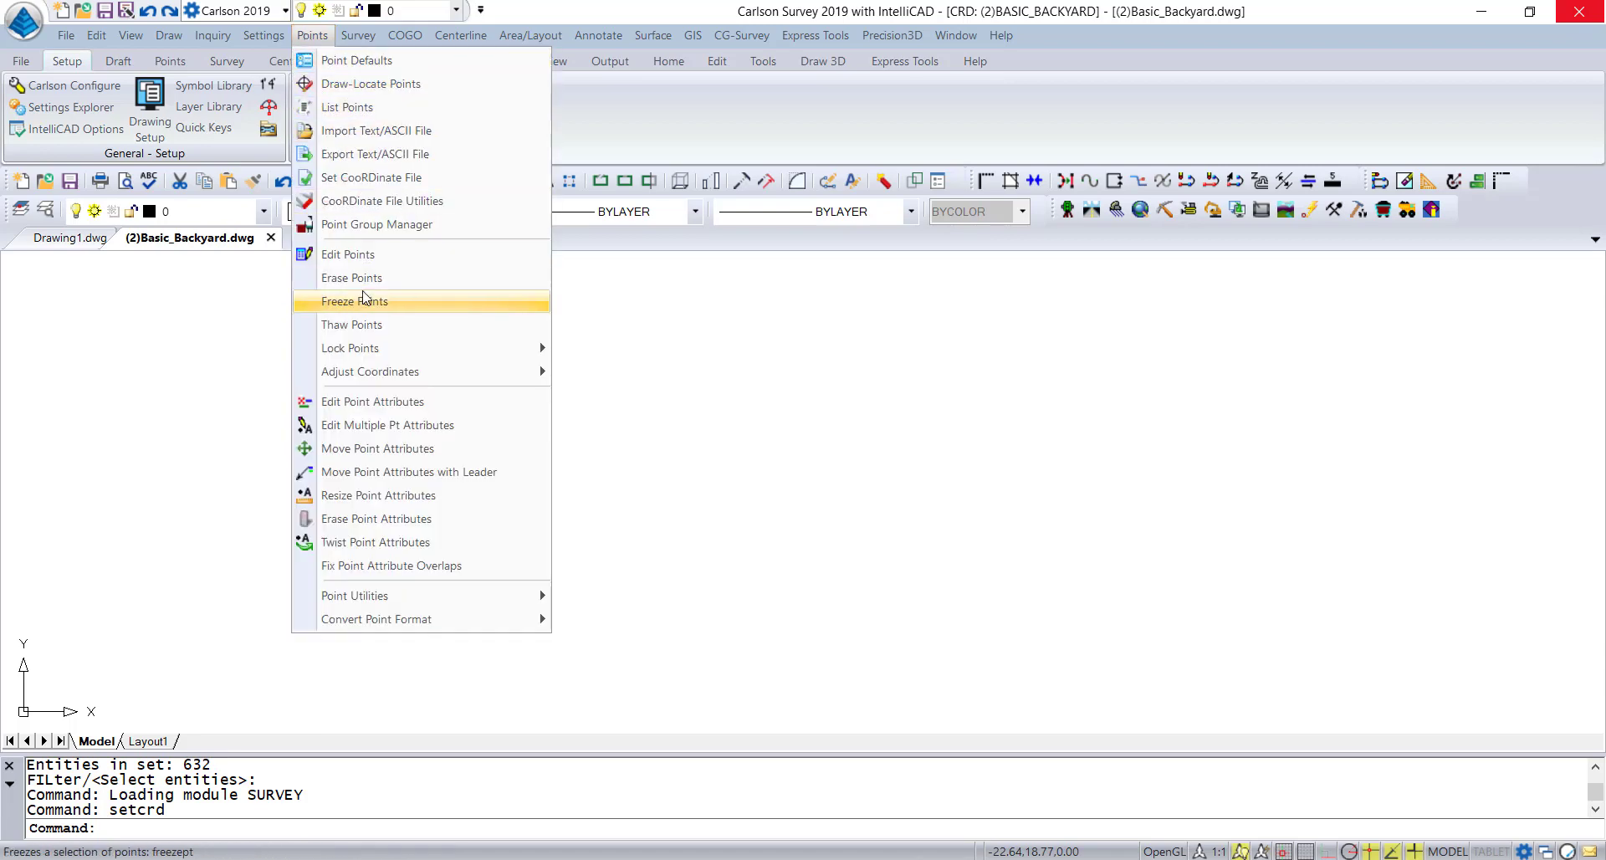
left_click(368, 203)
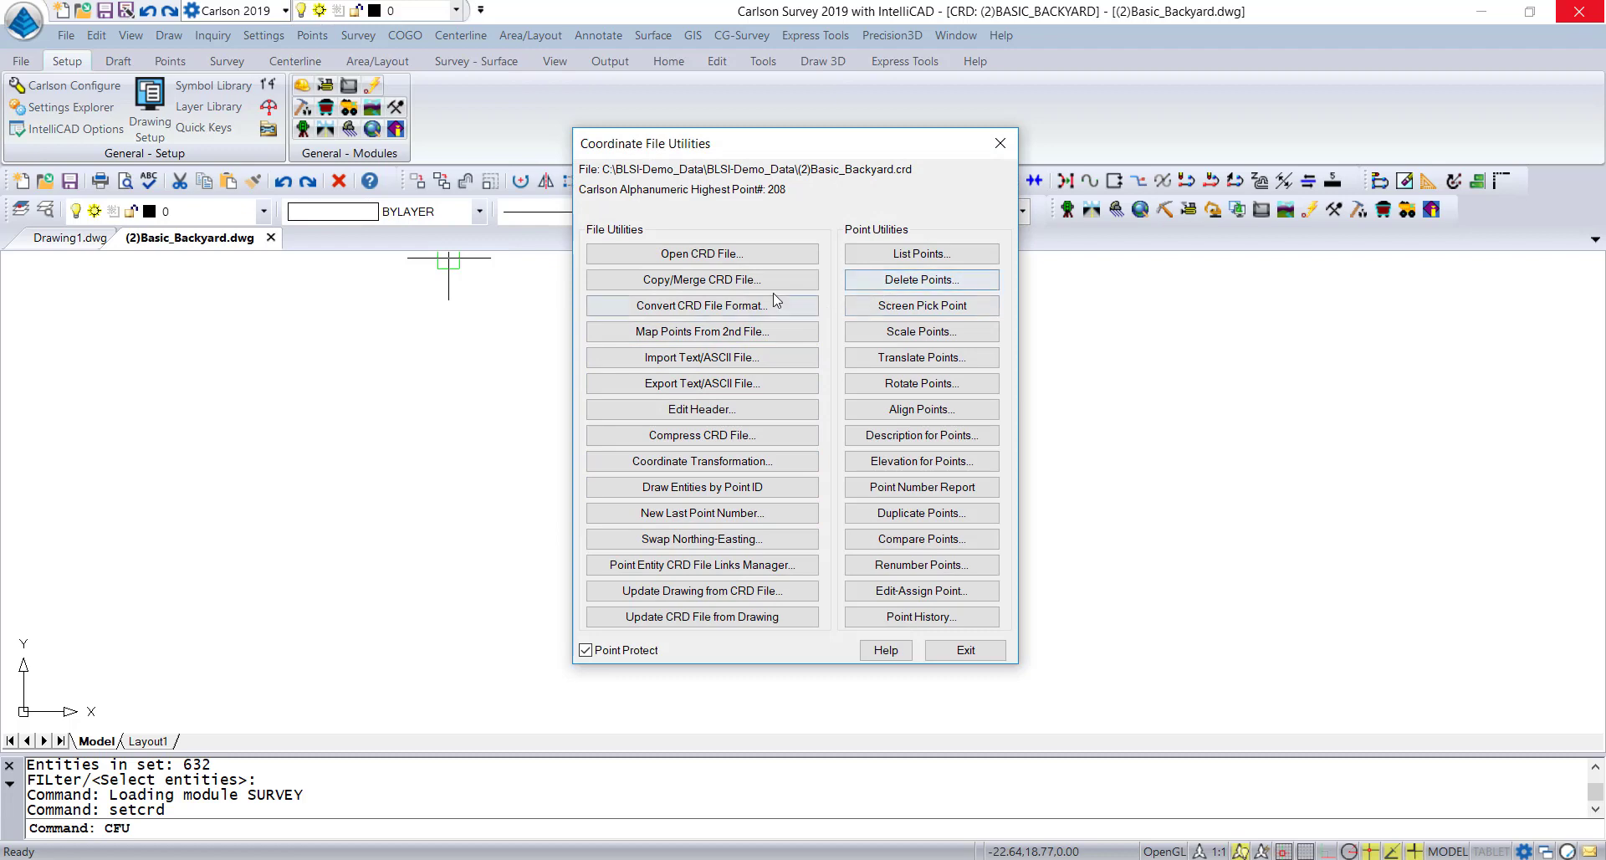
- Start a text/ASCII import and choose CFU_CT.txt from C:\Carlson PtCloud Projects\Commands\DPI-1 as the source file
left_click(679, 360)
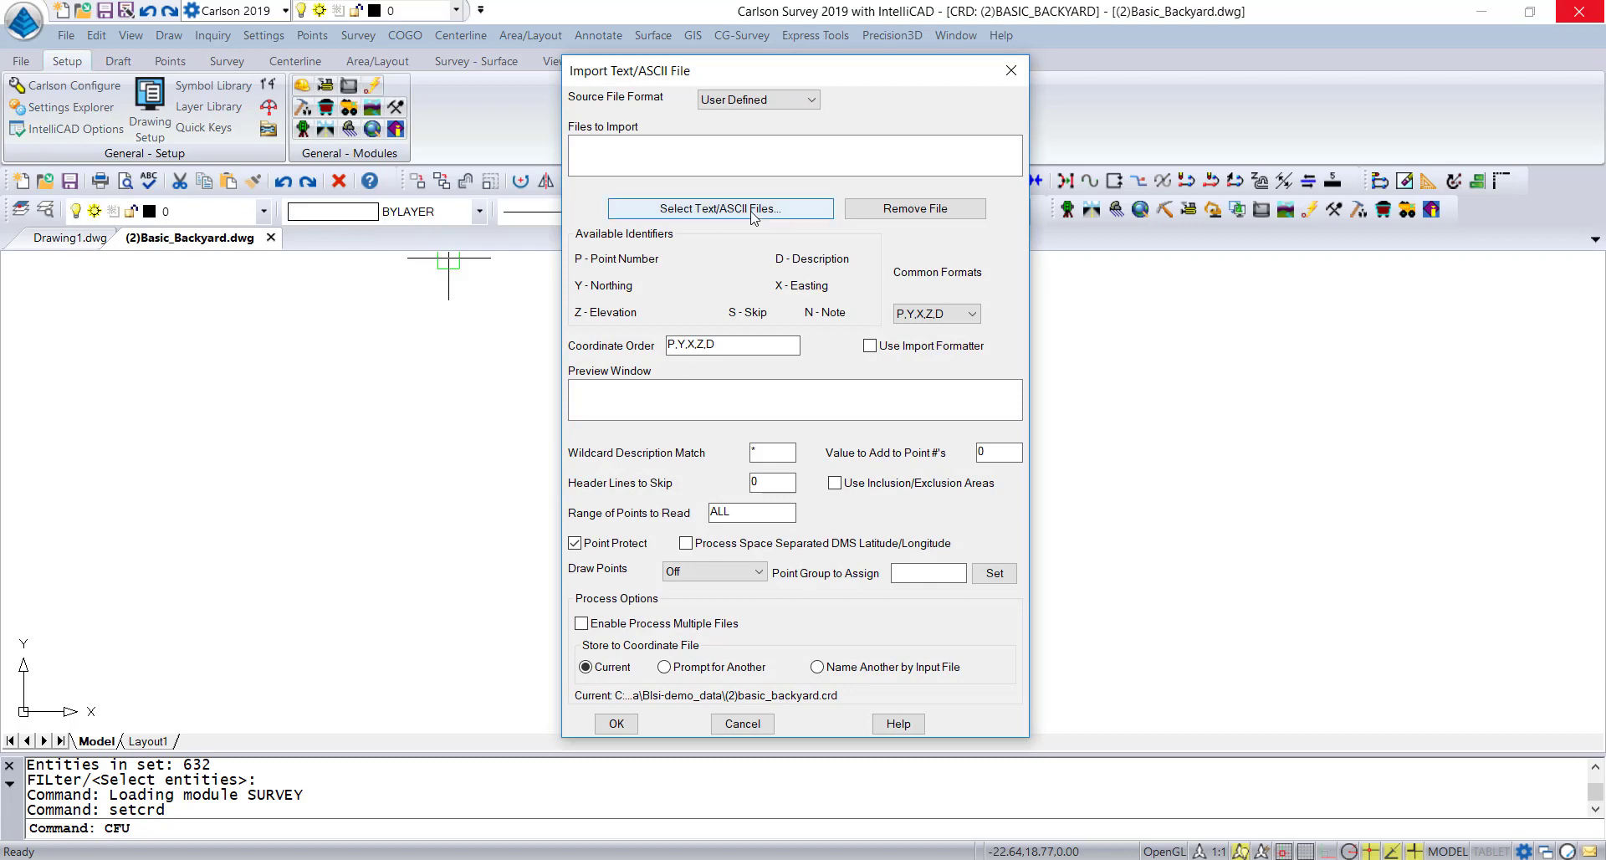
left_click(753, 211)
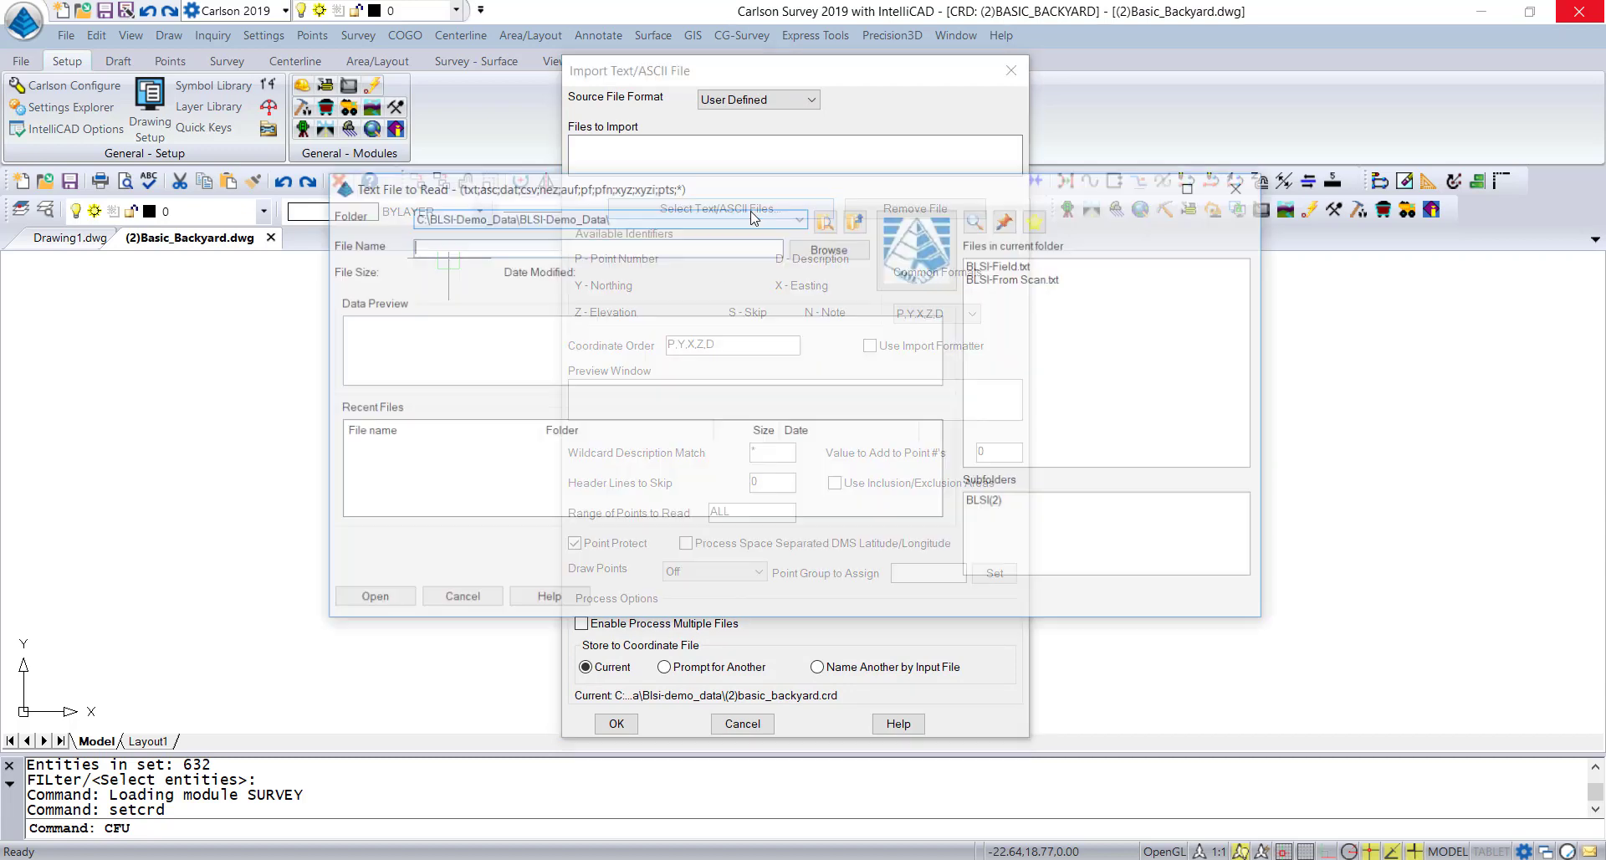
left_click(796, 222)
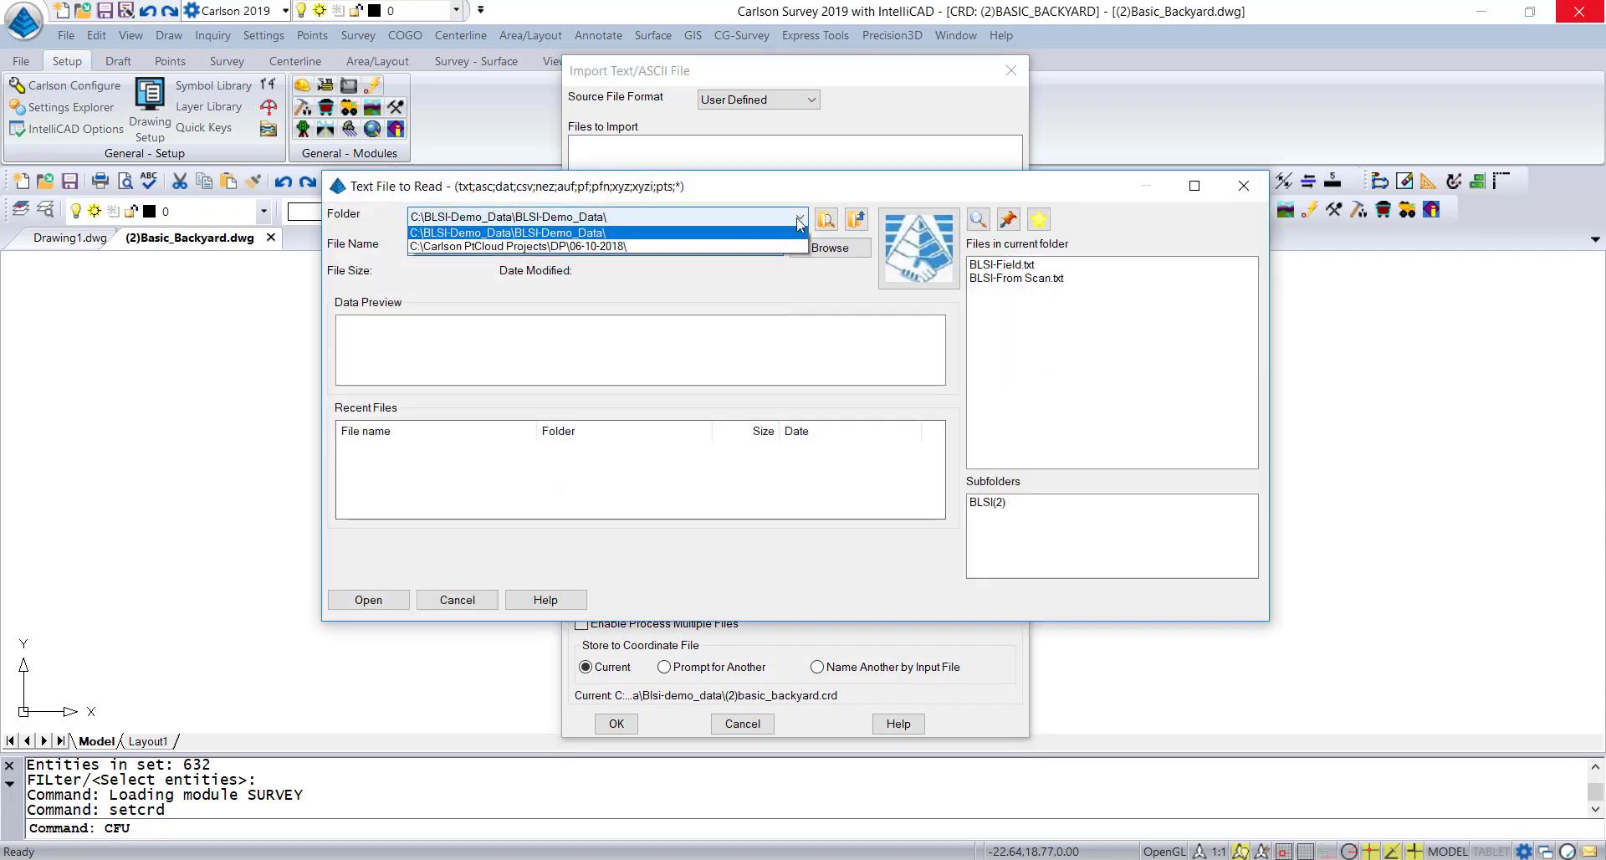
left_click(832, 250)
left_click(835, 249)
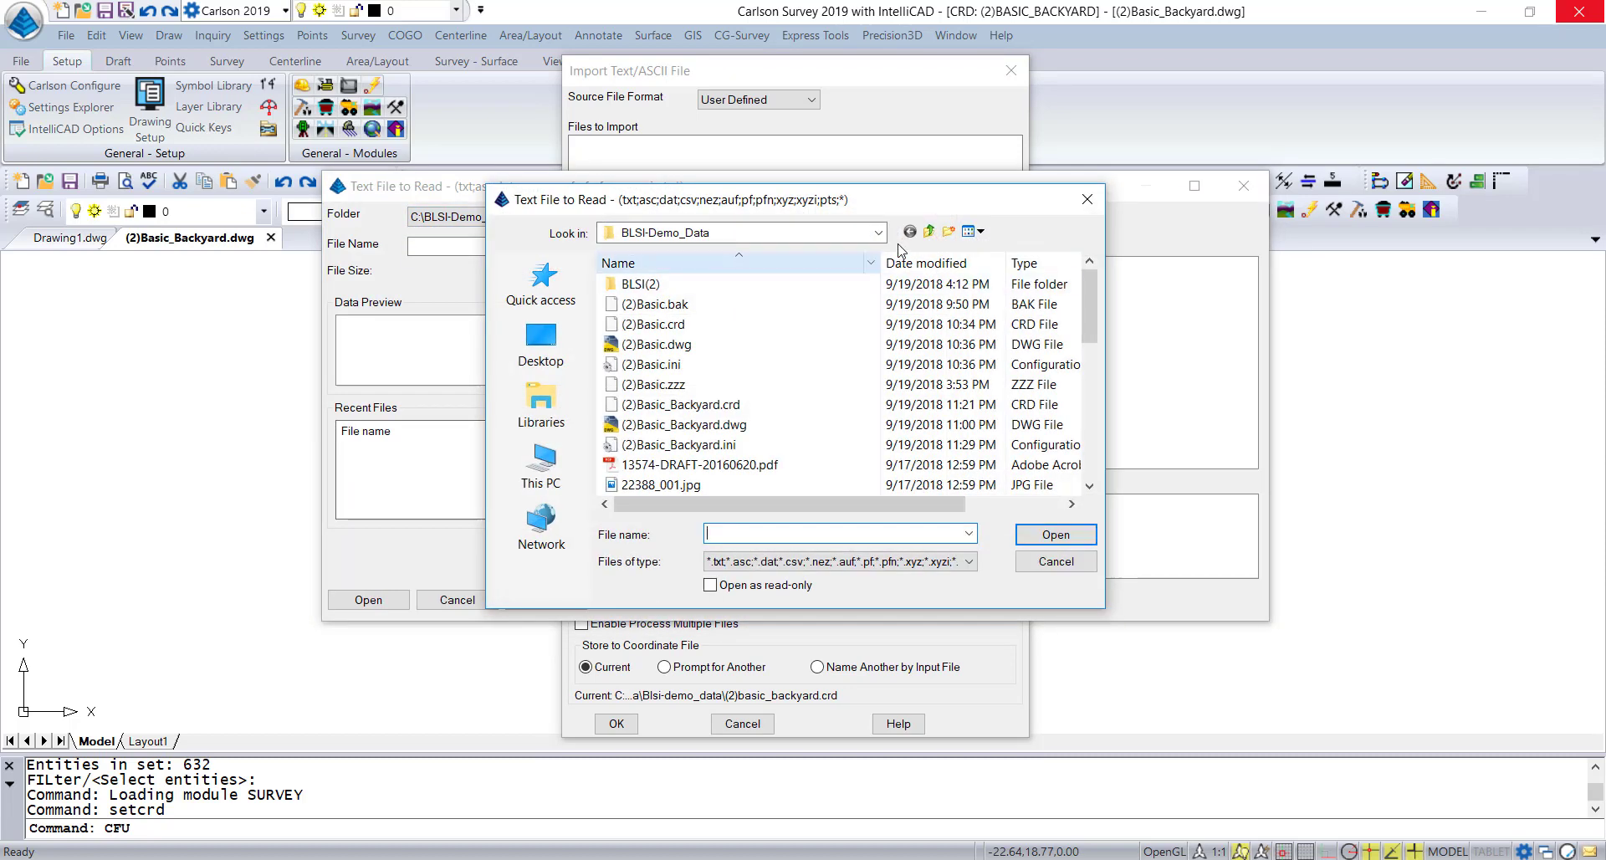
left_click(930, 234)
left_click(930, 233)
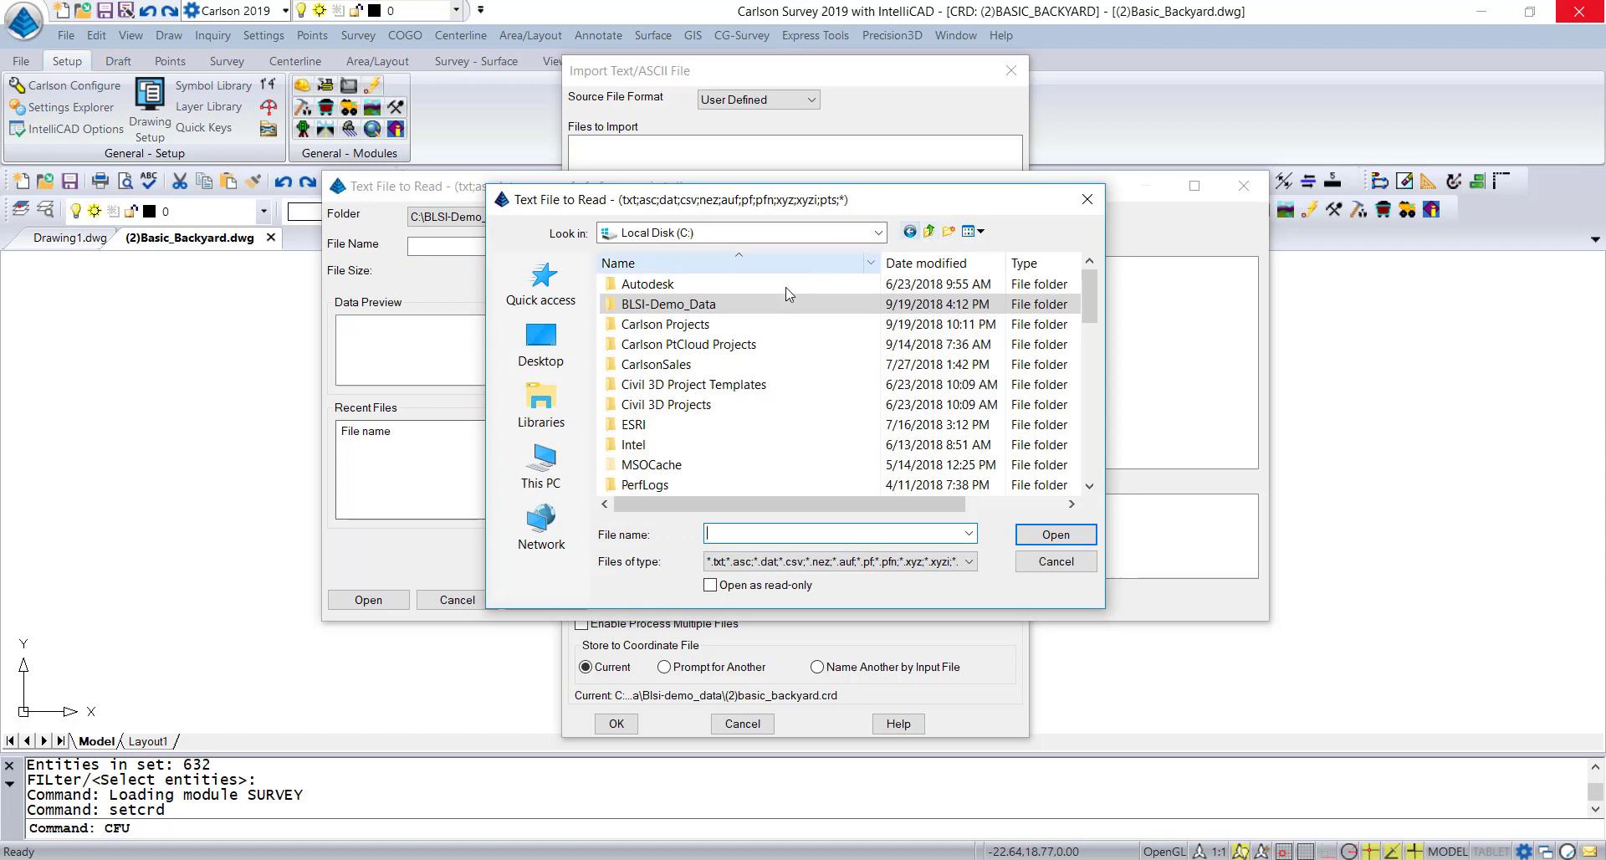
double_click(707, 344)
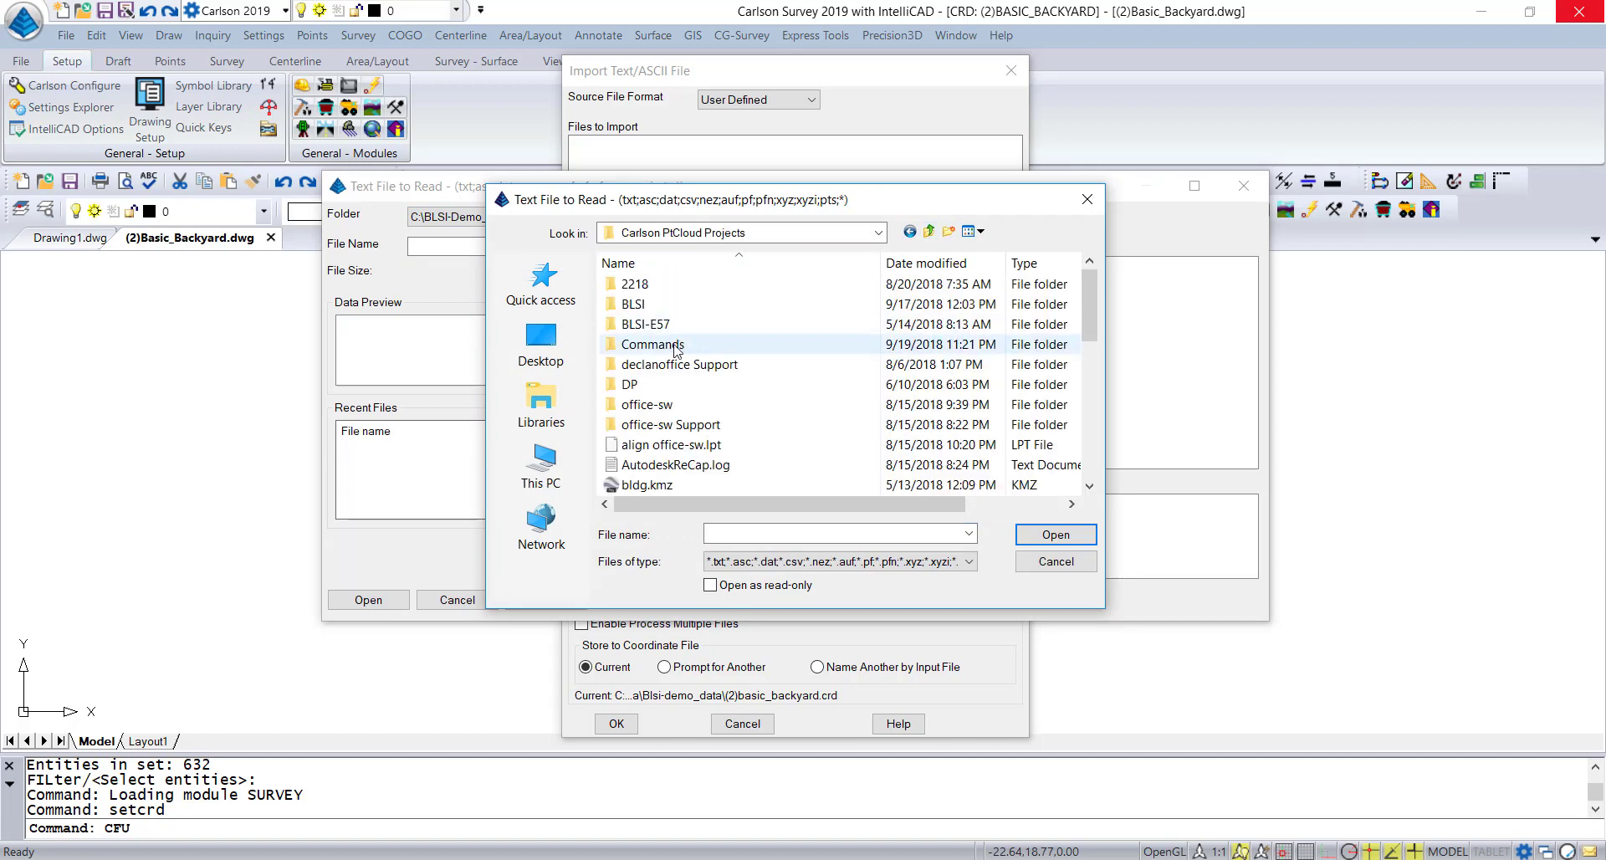
double_click(648, 343)
double_click(651, 365)
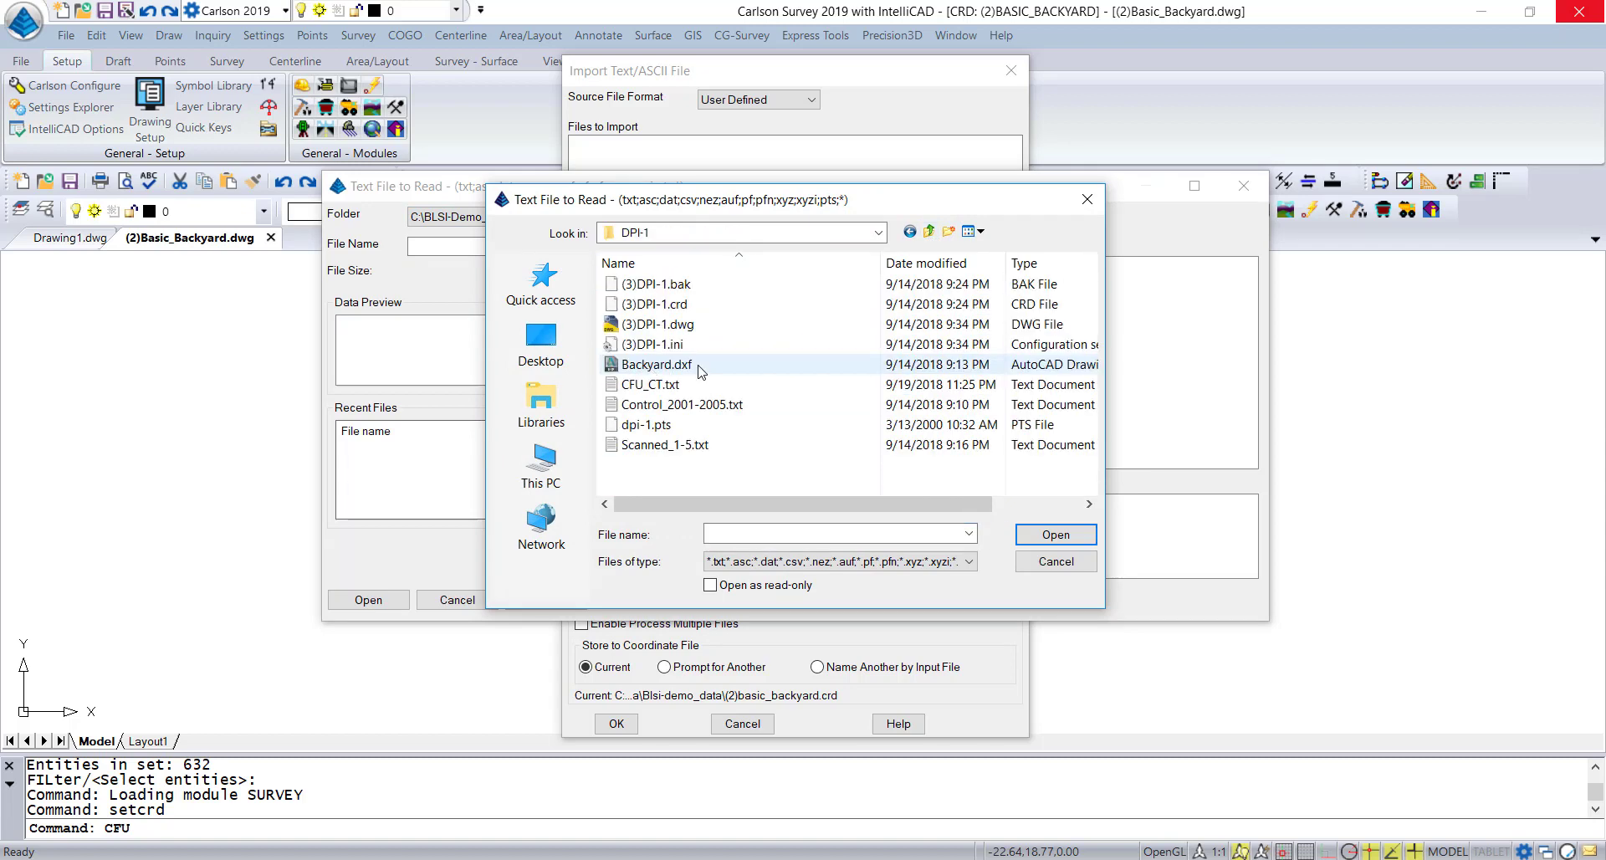
left_click(670, 385)
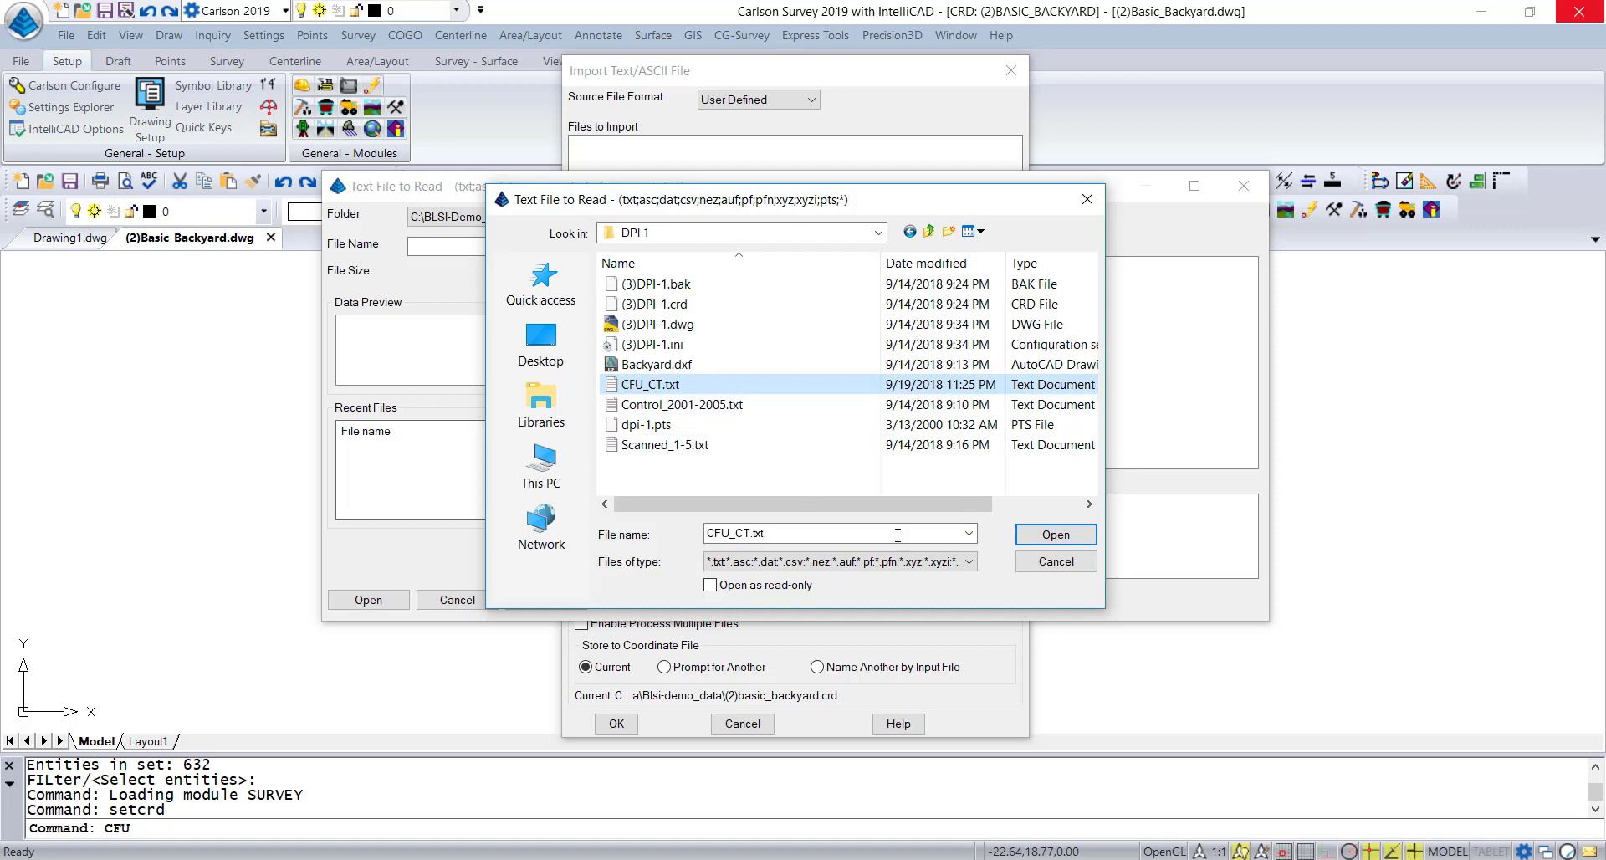
left_click(1034, 538)
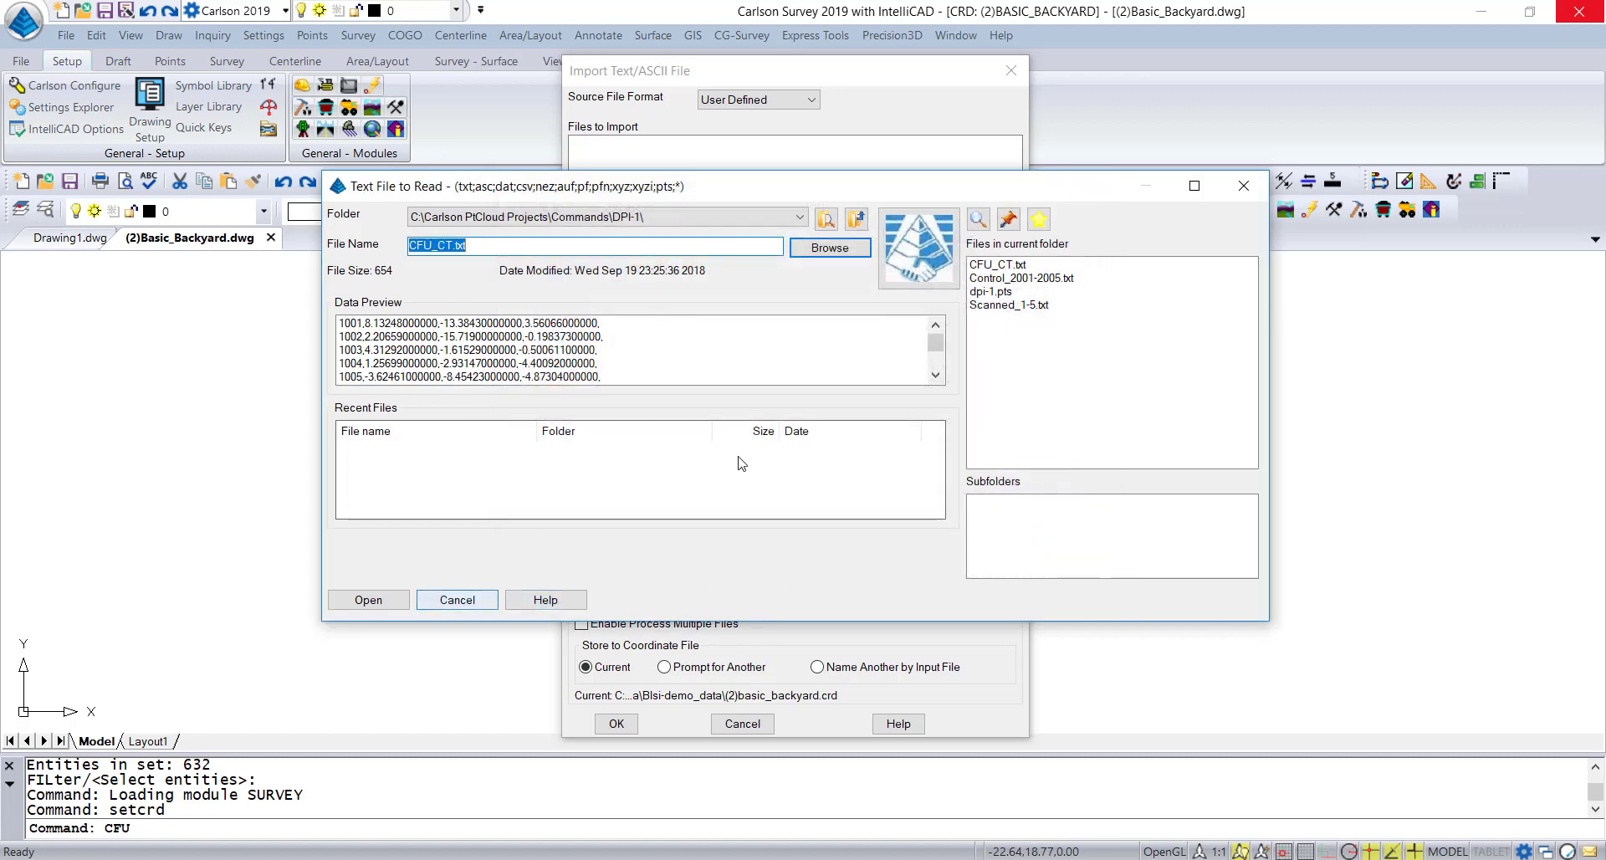
- Check the CFU_CT.txt data preview and import its points in P,Y,X,Z,D order into the current (2)Basic_Backyard.crd file
left_click(937, 376)
scroll(937, 377, "down", 5)
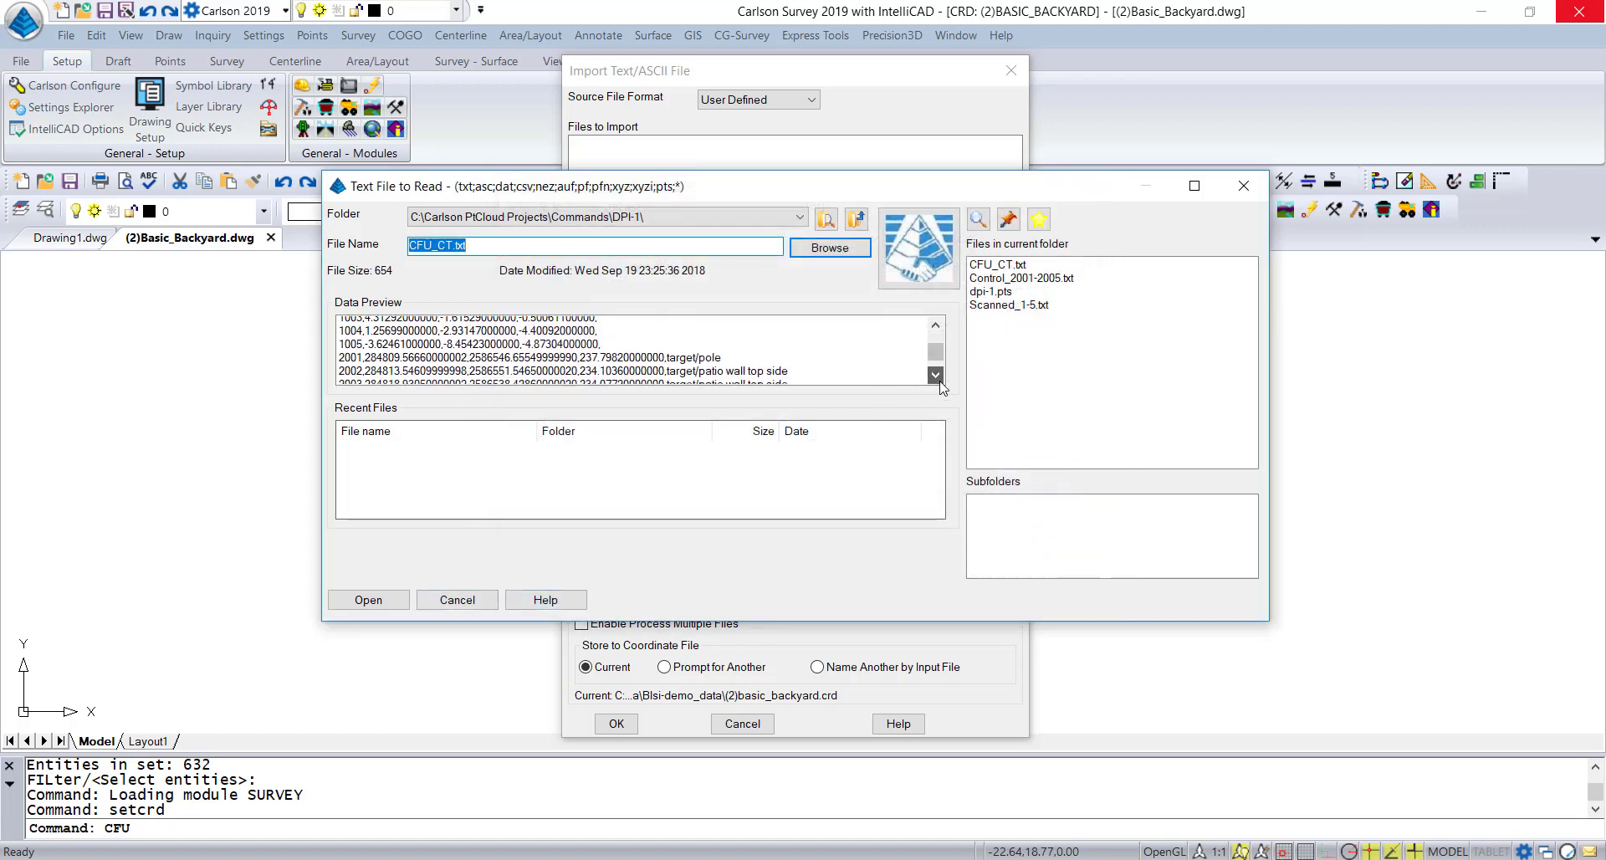
left_click(372, 600)
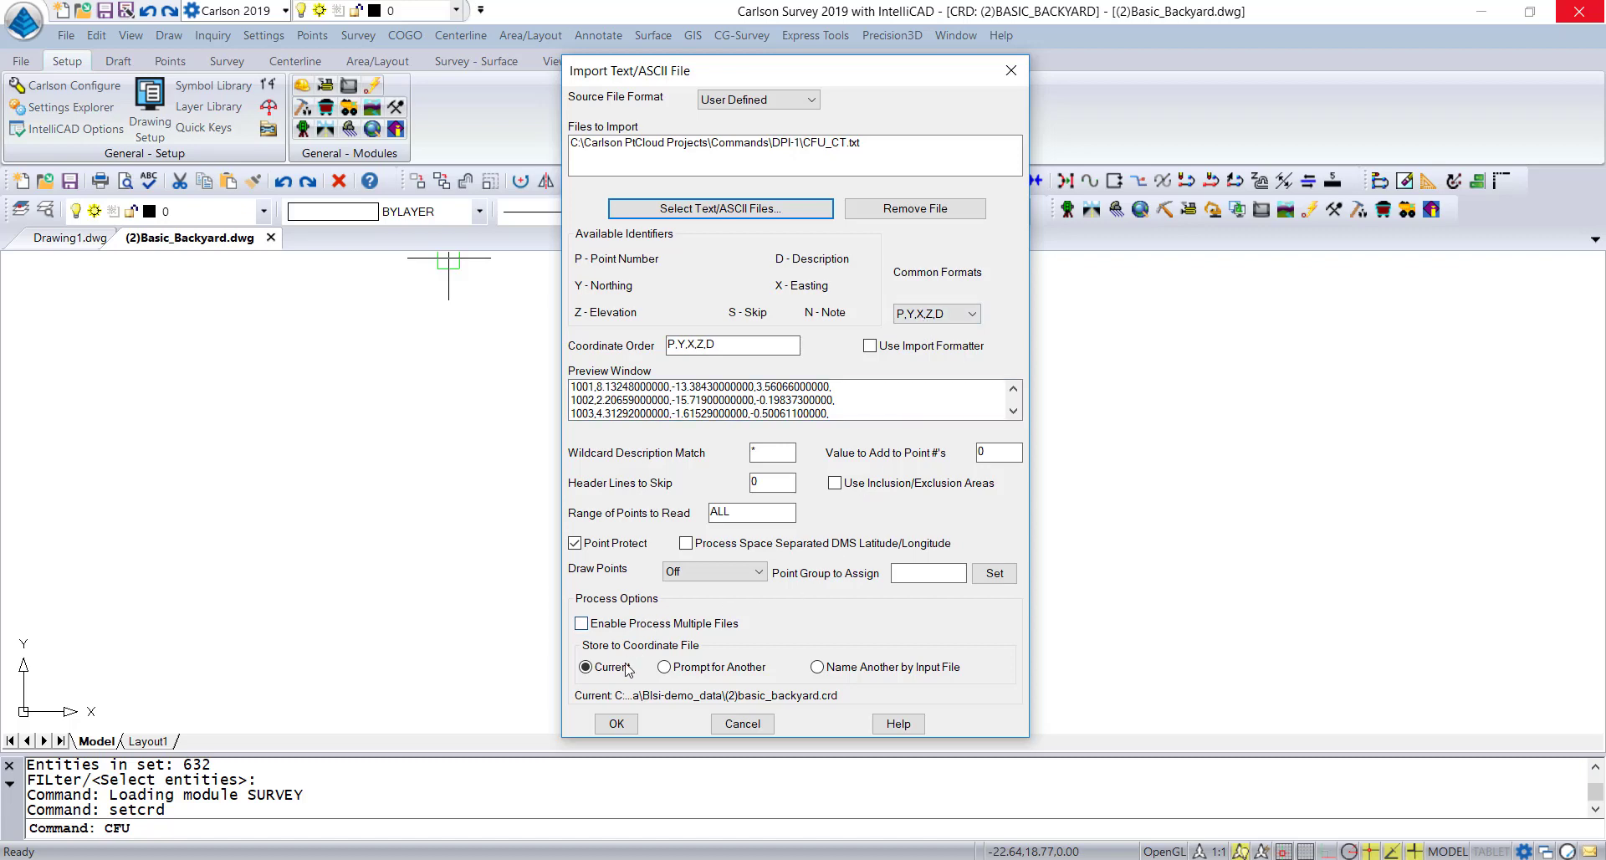
left_click(623, 726)
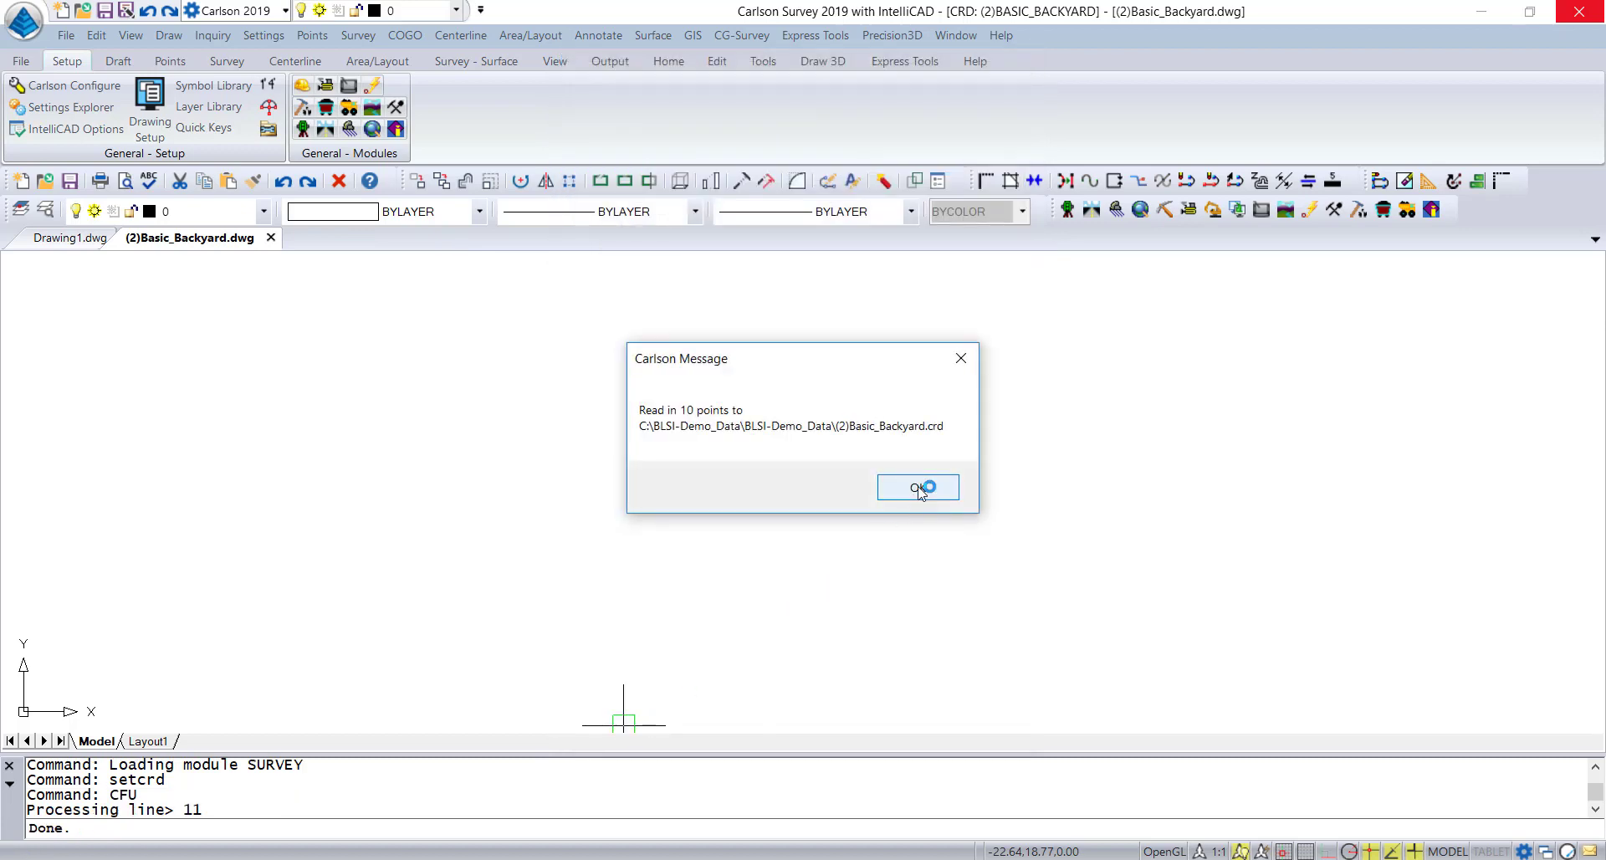
left_click(916, 494)
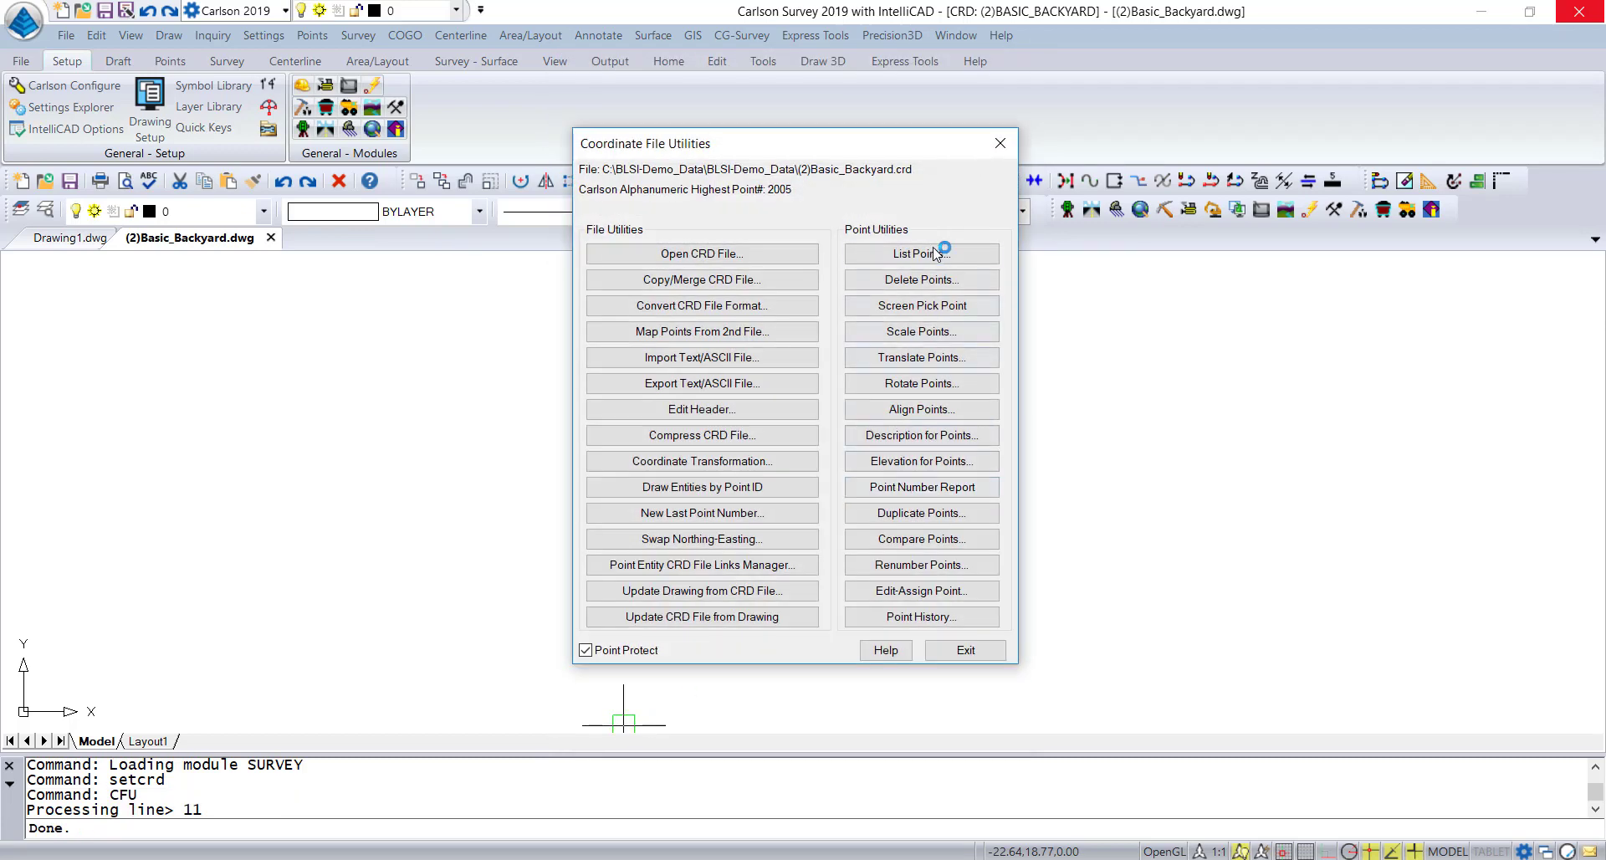
- List all points in a report, review the imported 1001-1005 and 2001-2005 control coordinates, and close the report
left_click(917, 256)
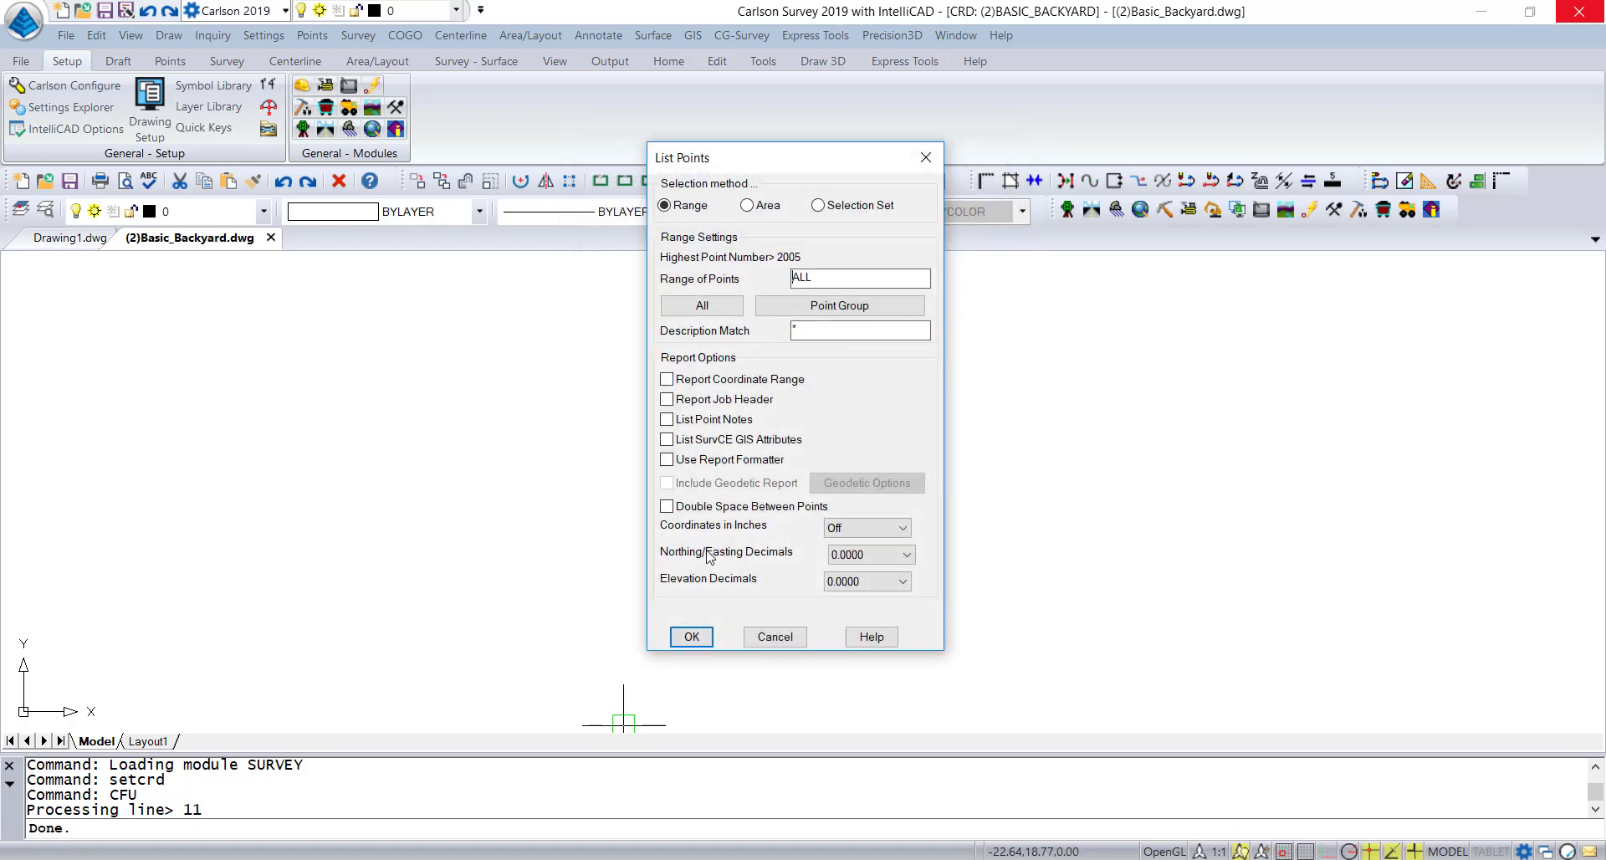
left_click(694, 637)
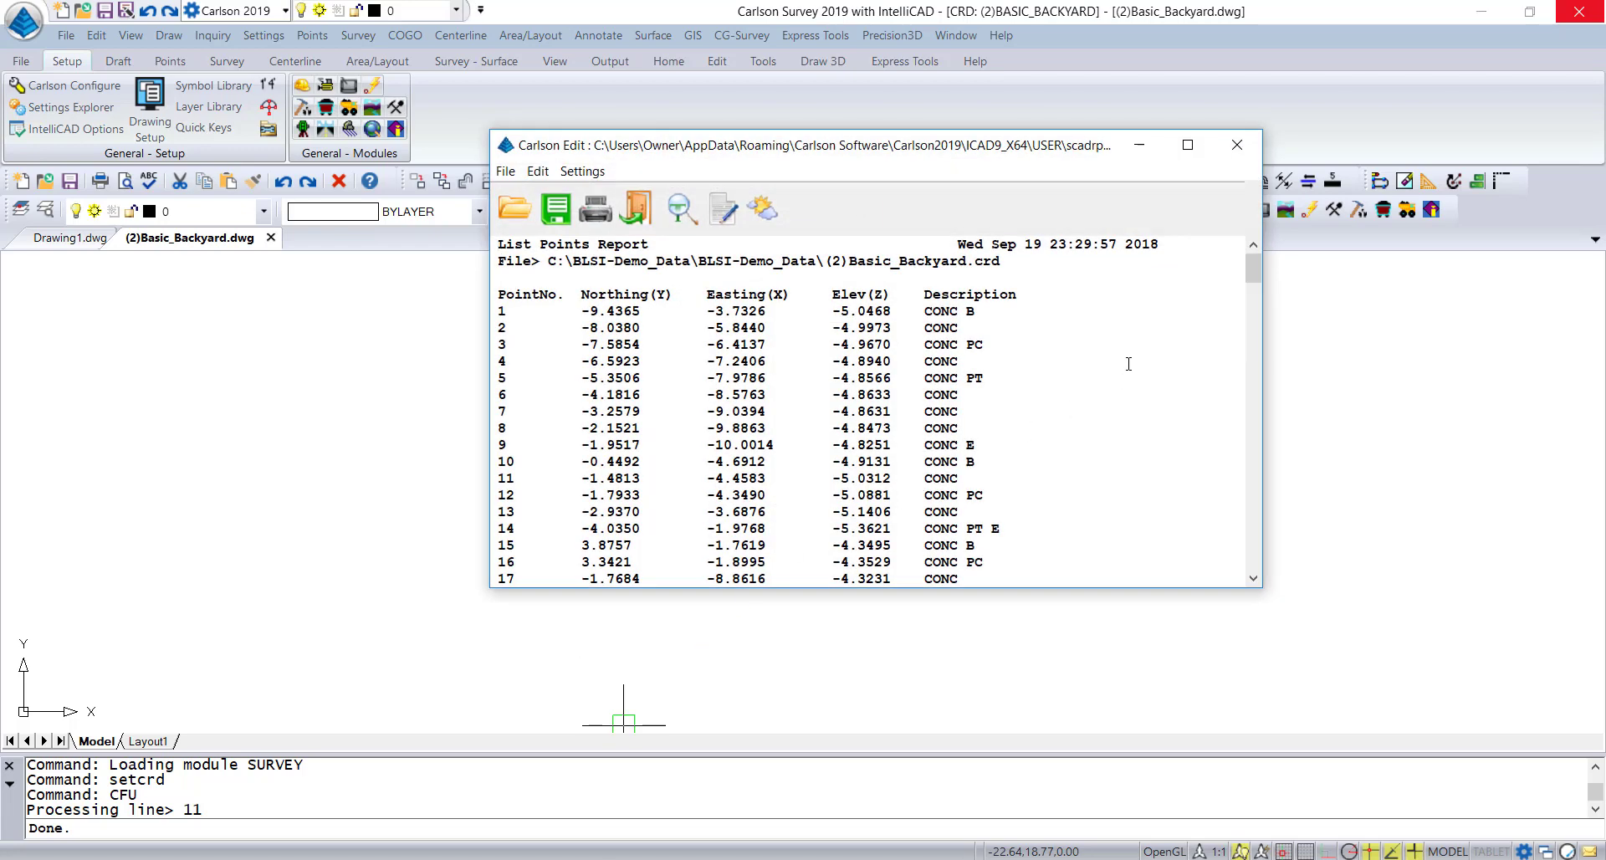
scroll(1238, 359, "down", 20)
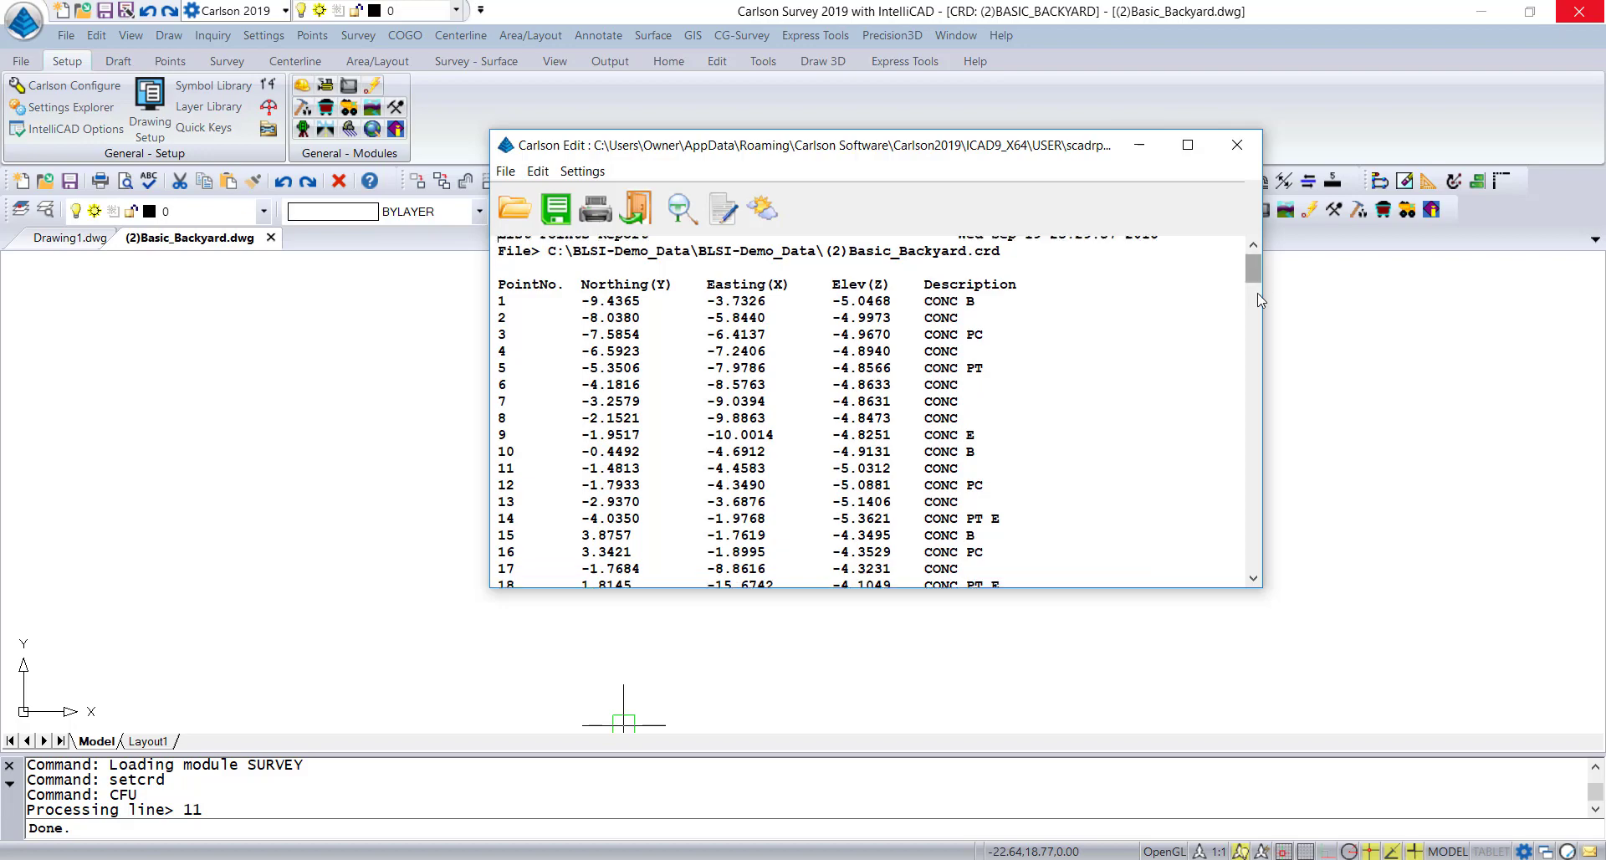
scroll(1244, 480, "down", 20)
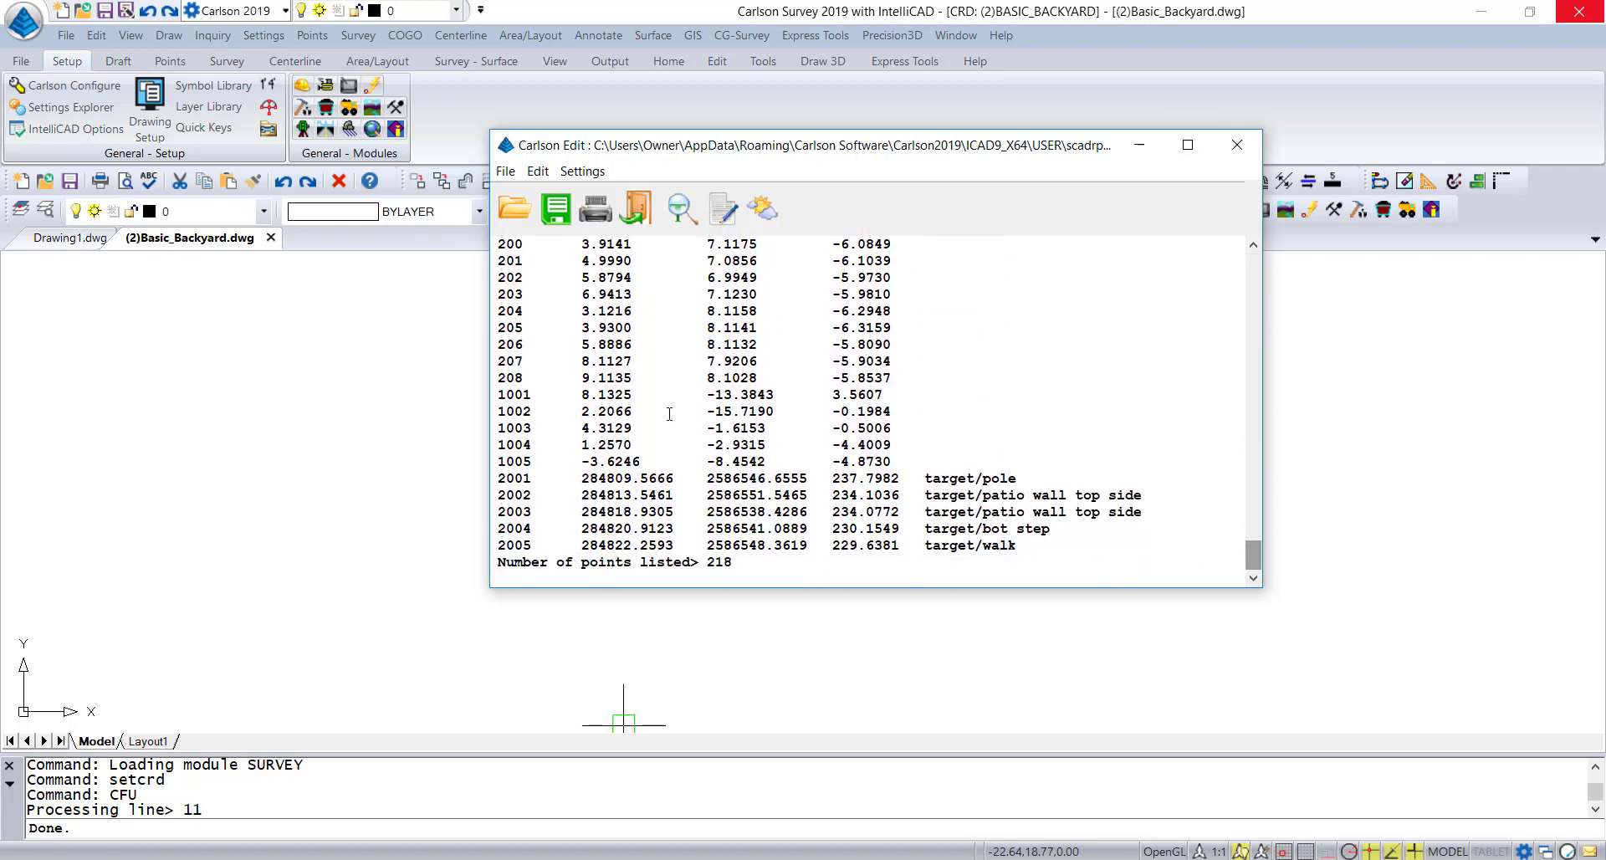
left_click(635, 208)
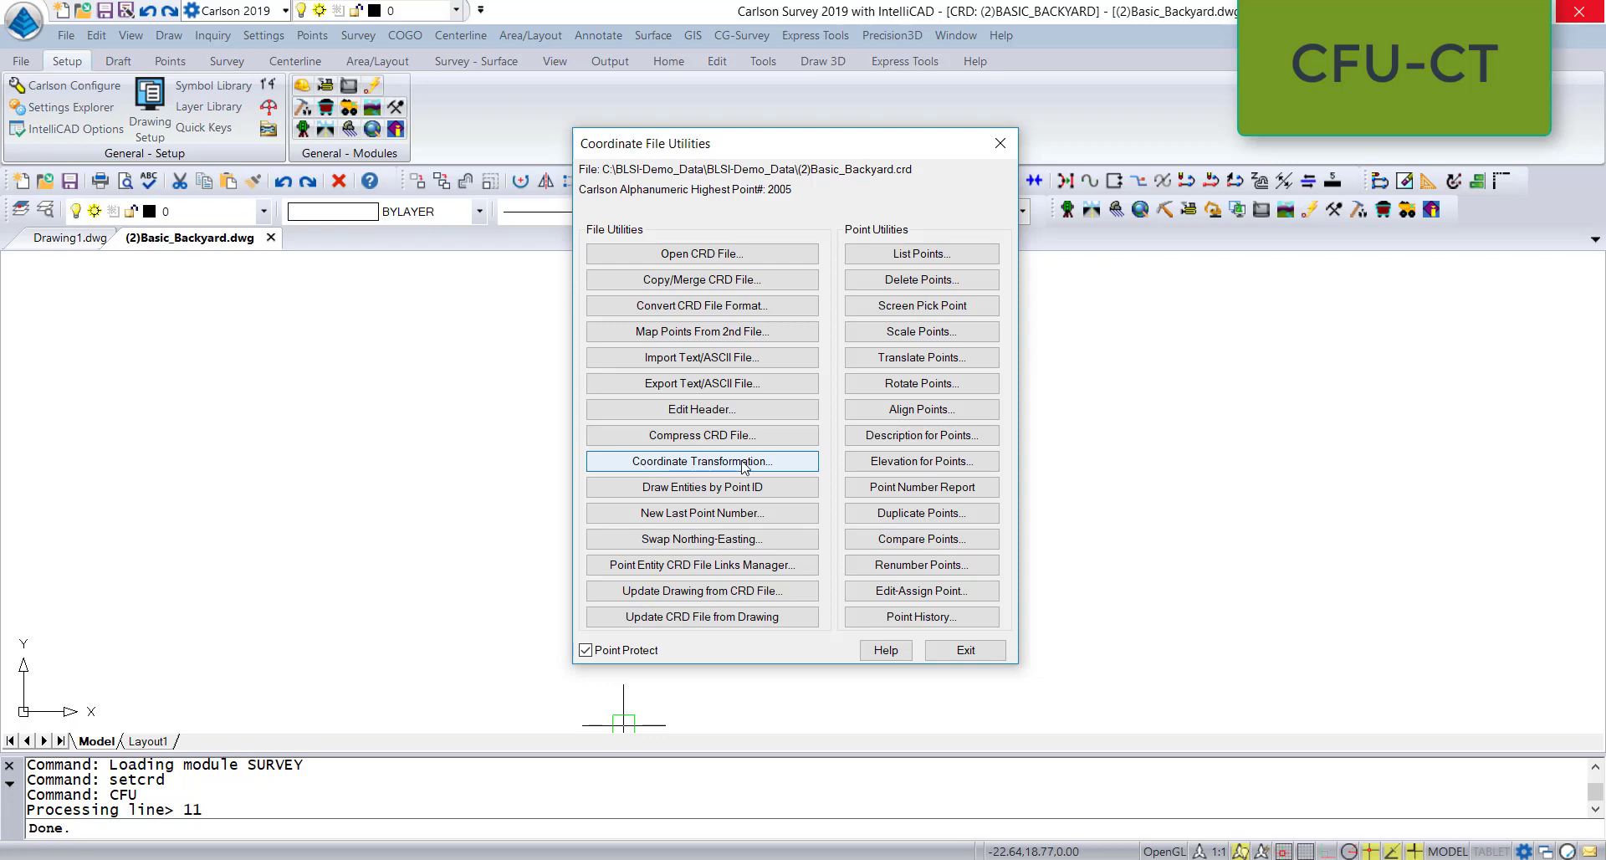
- Set up a Local Coordinates transformation by point numbers that overwrites existing coordinates, using the Least-Squares Best-Fit method
left_click(721, 468)
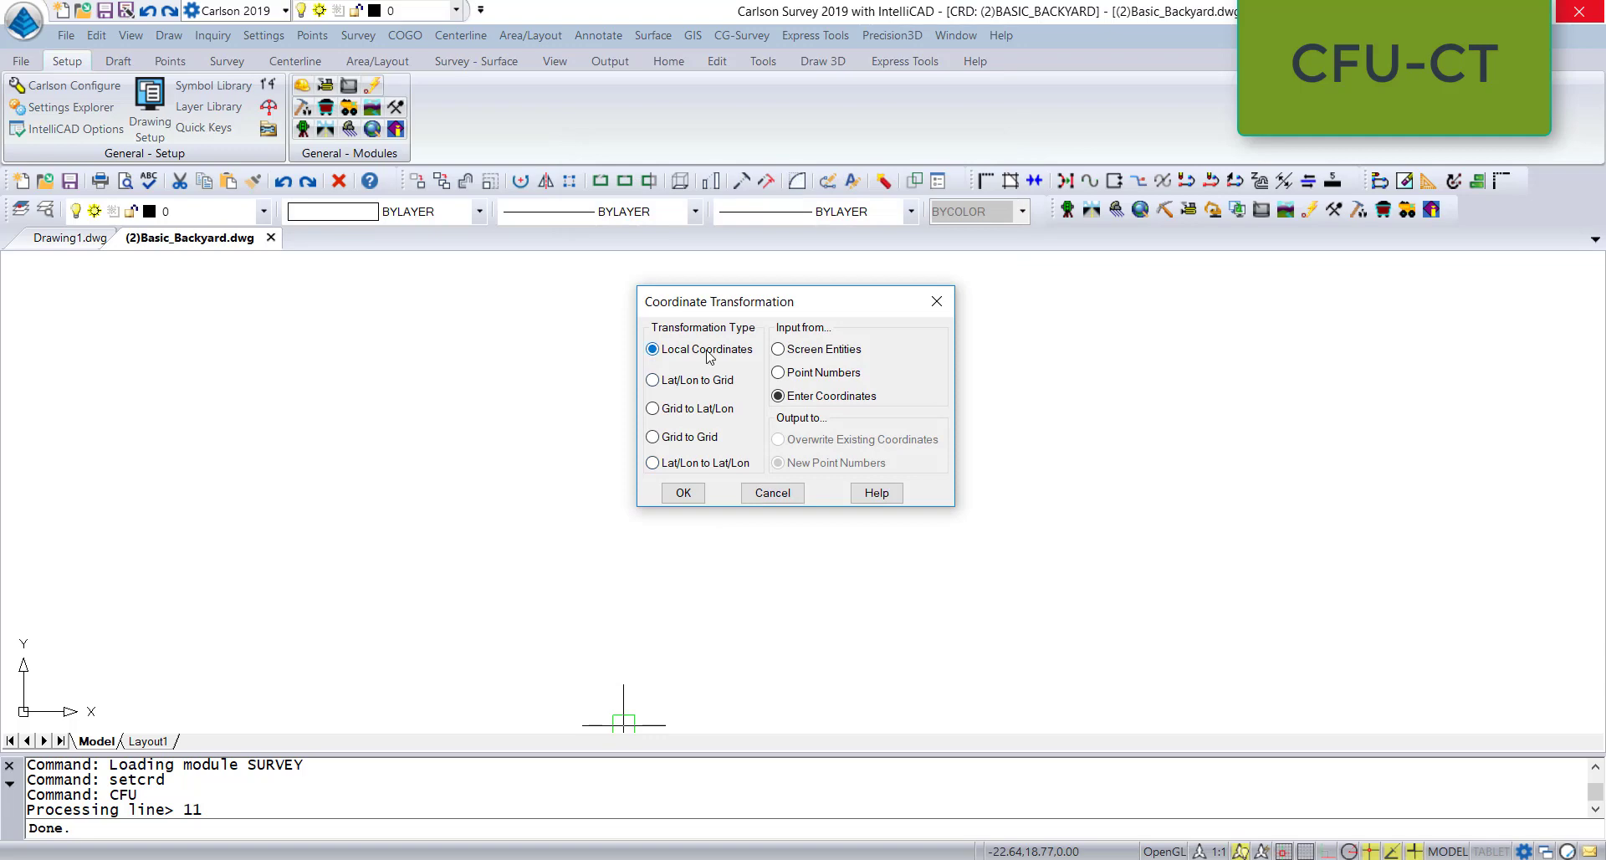
left_click(819, 379)
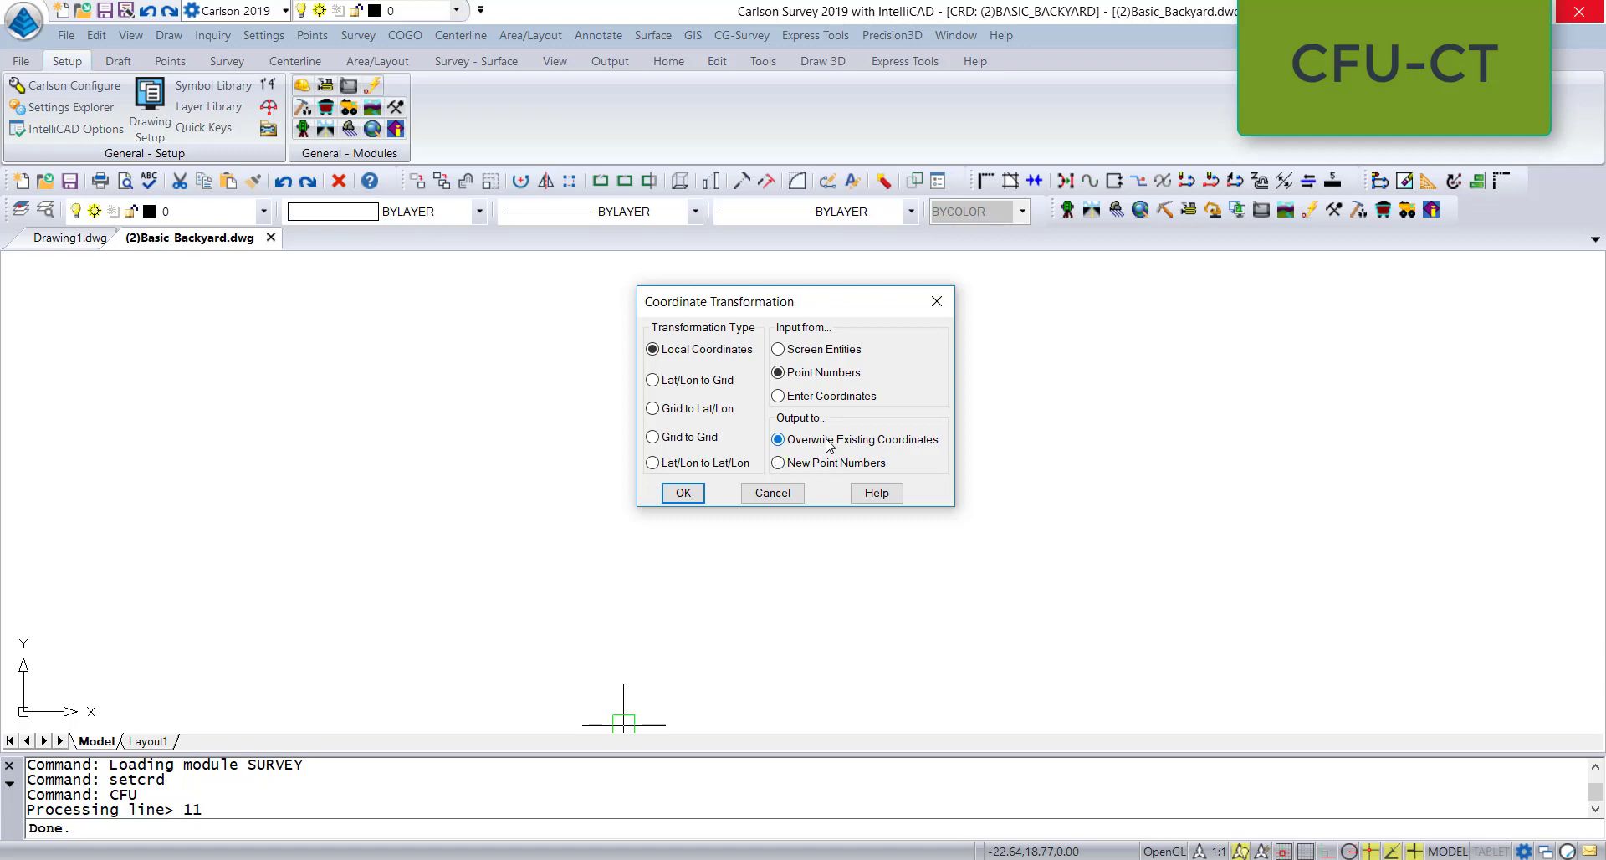
left_click(682, 494)
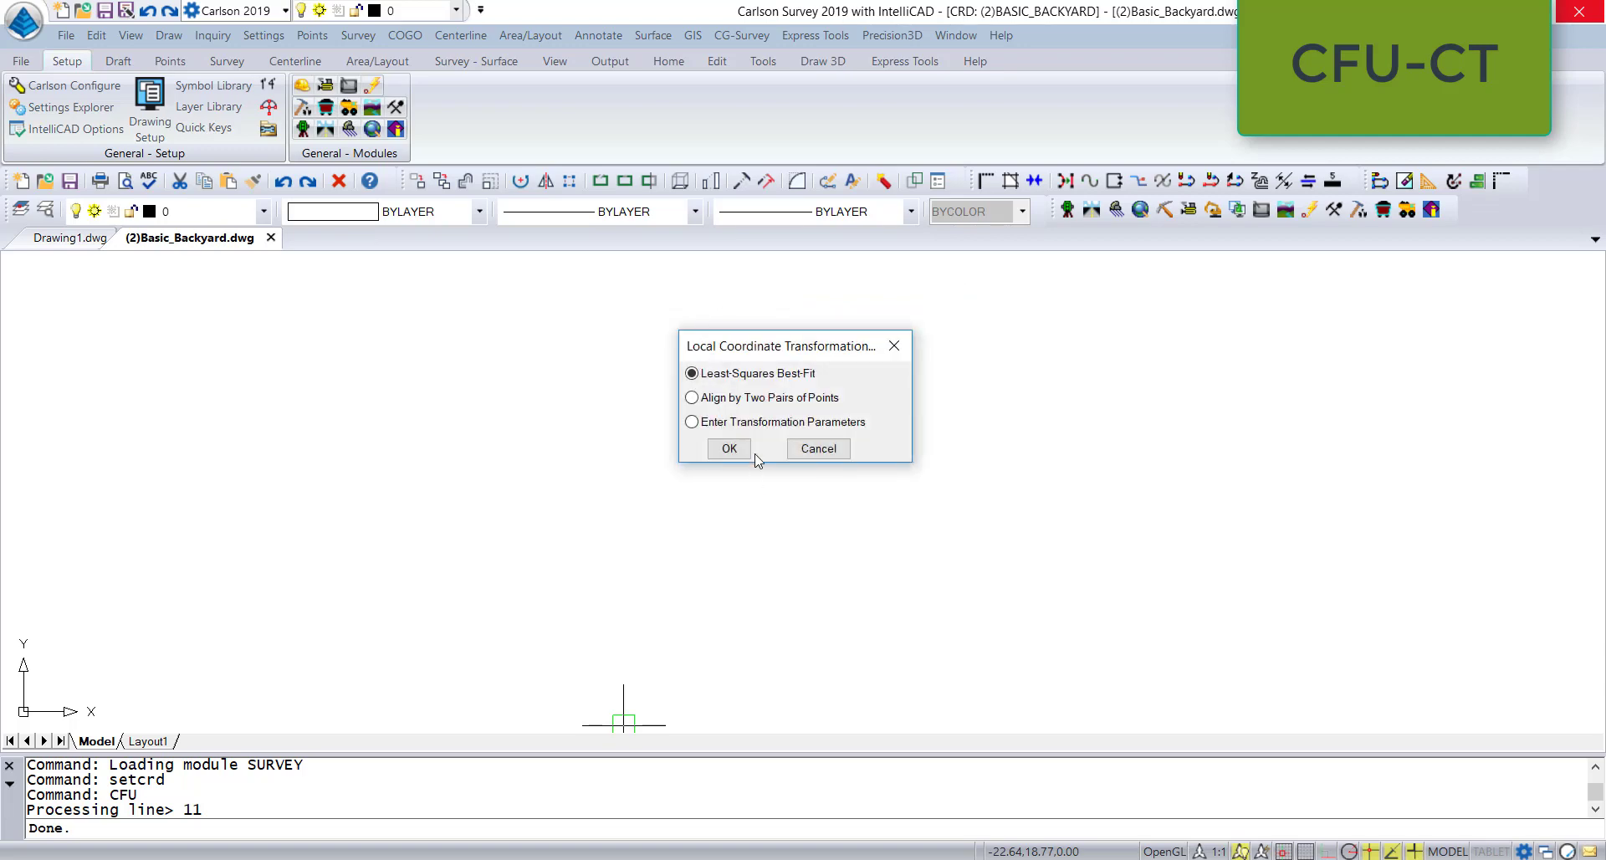
left_click(729, 452)
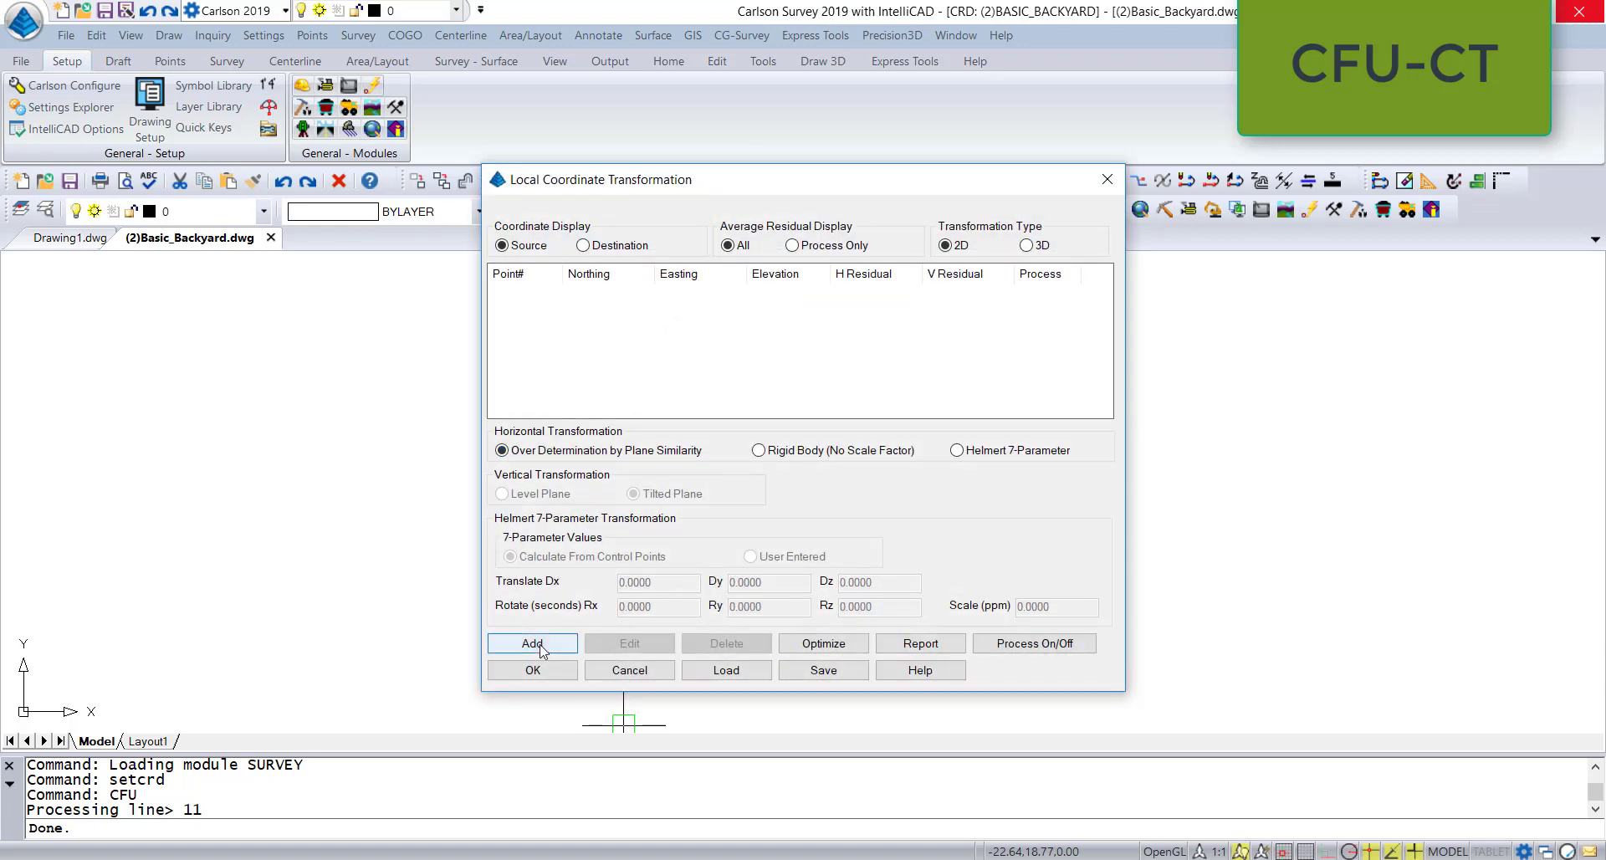
- Add an alignment pair with source point 1001 and destination point 2001 to the local coordinate transformation
left_click(533, 644)
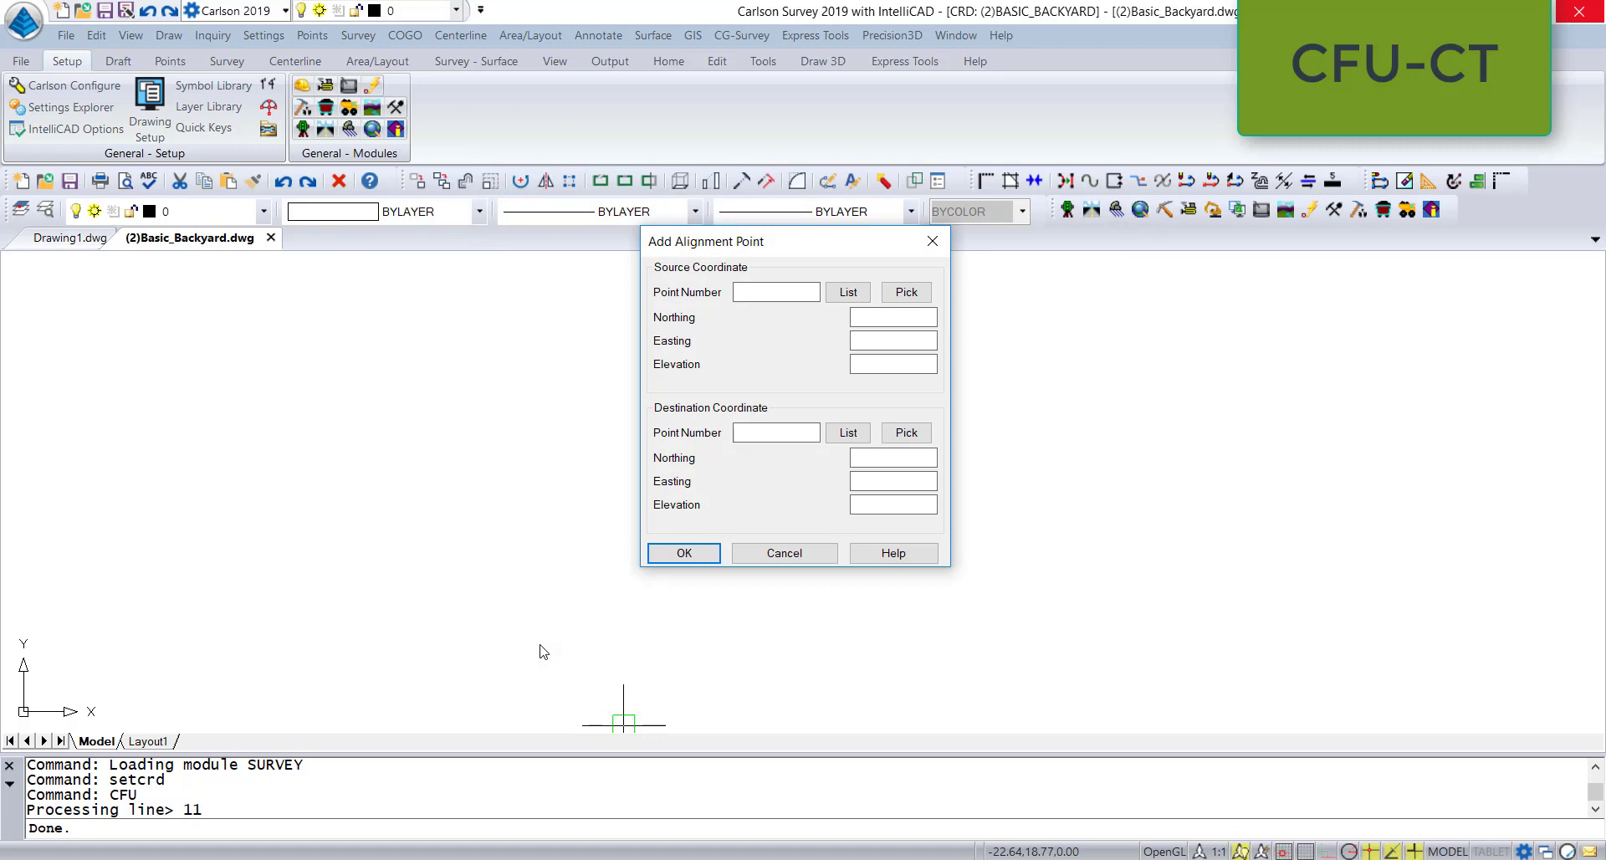
key("Tab")
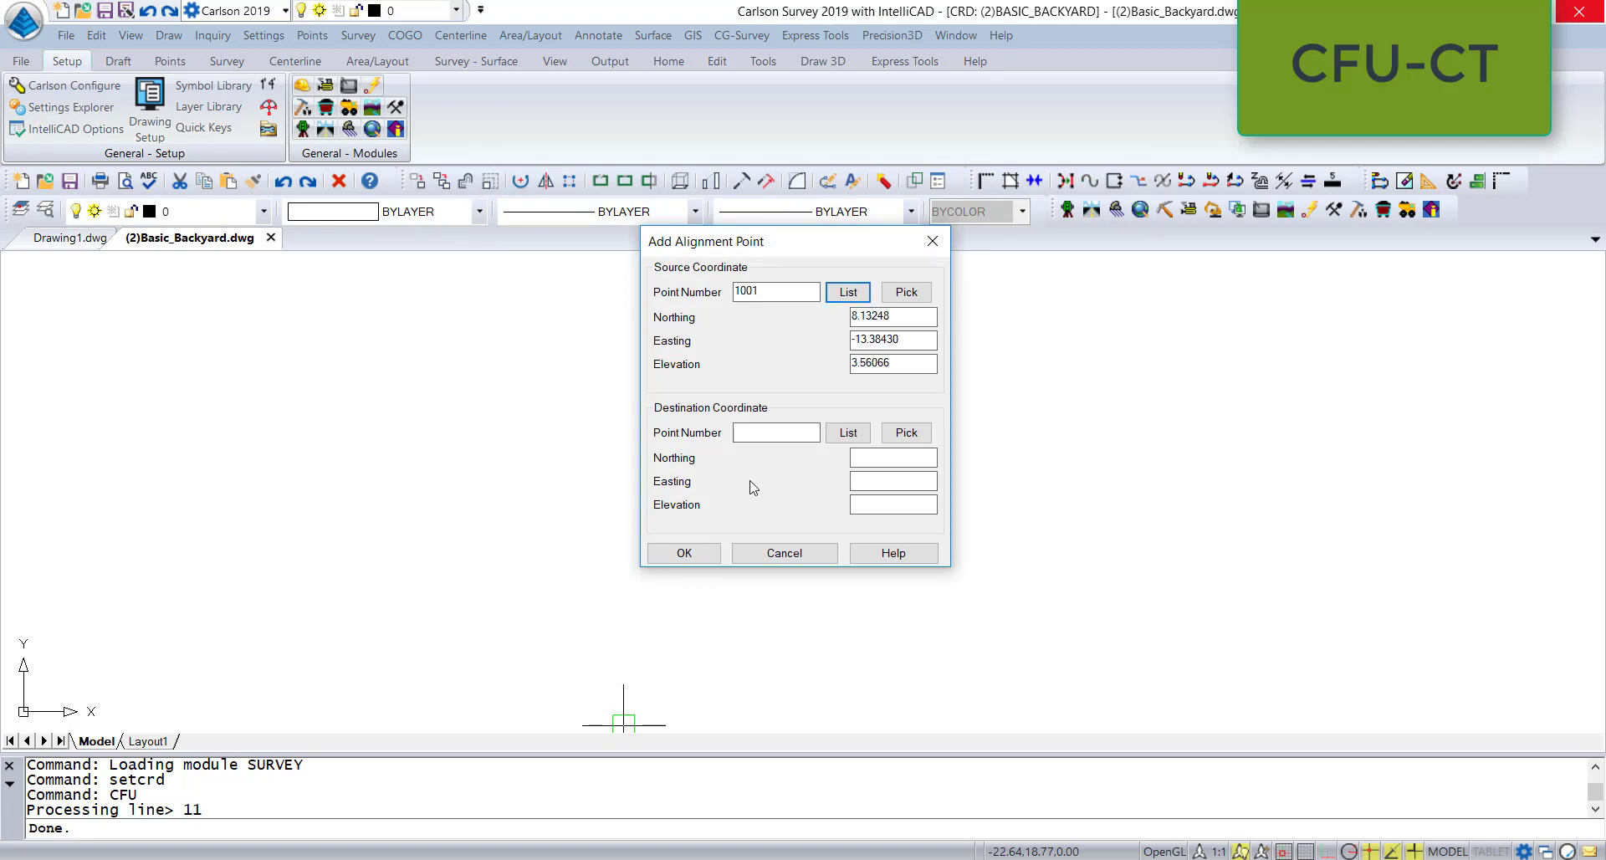
left_click(761, 431)
type("2001")
key("Tab")
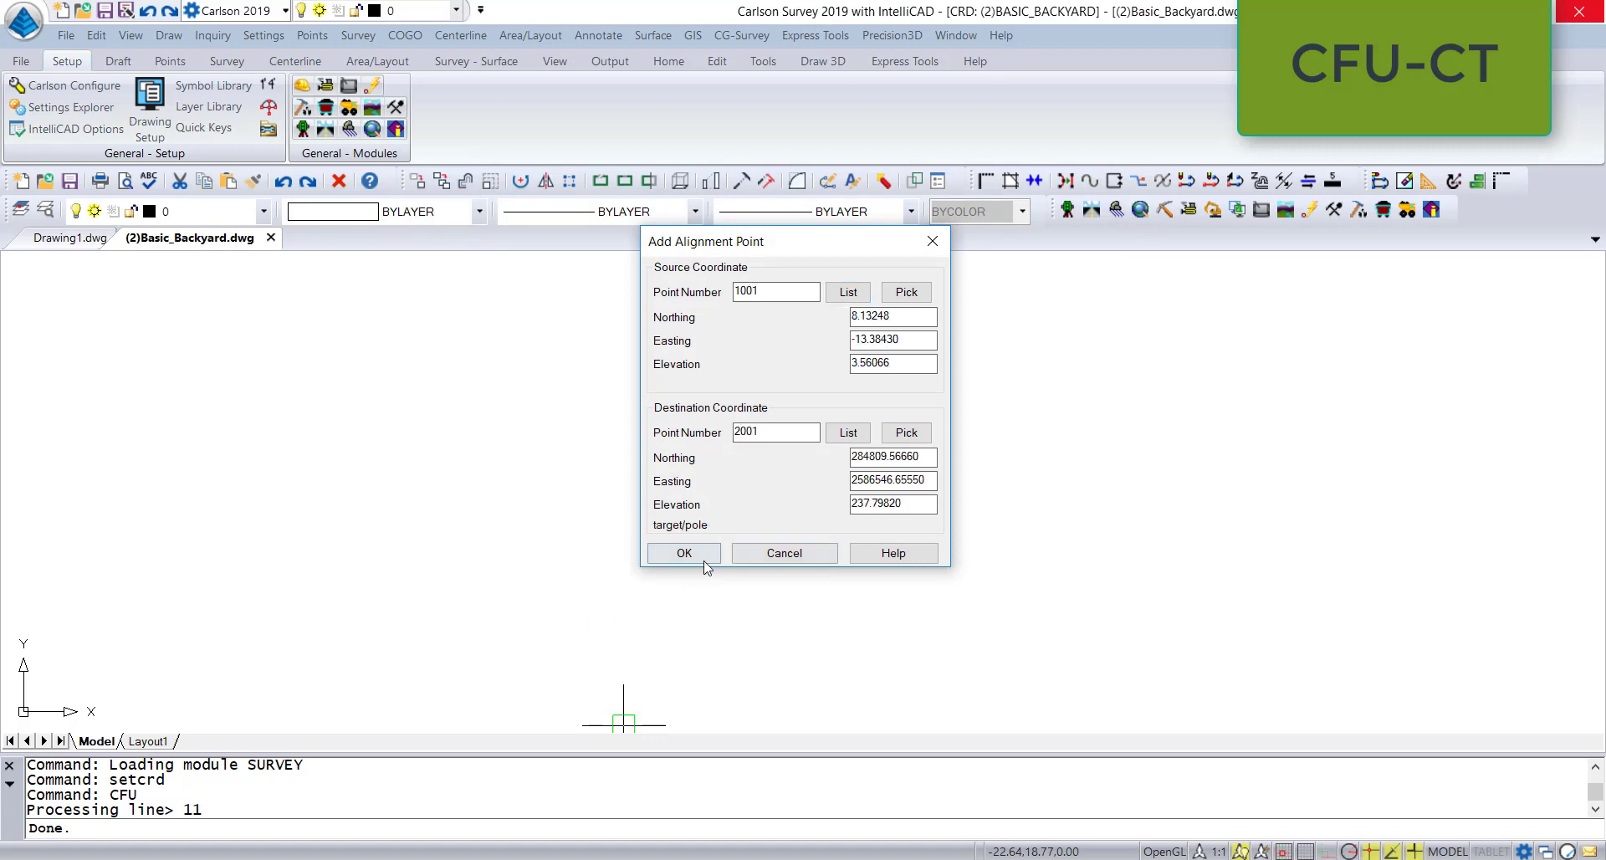
left_click(685, 553)
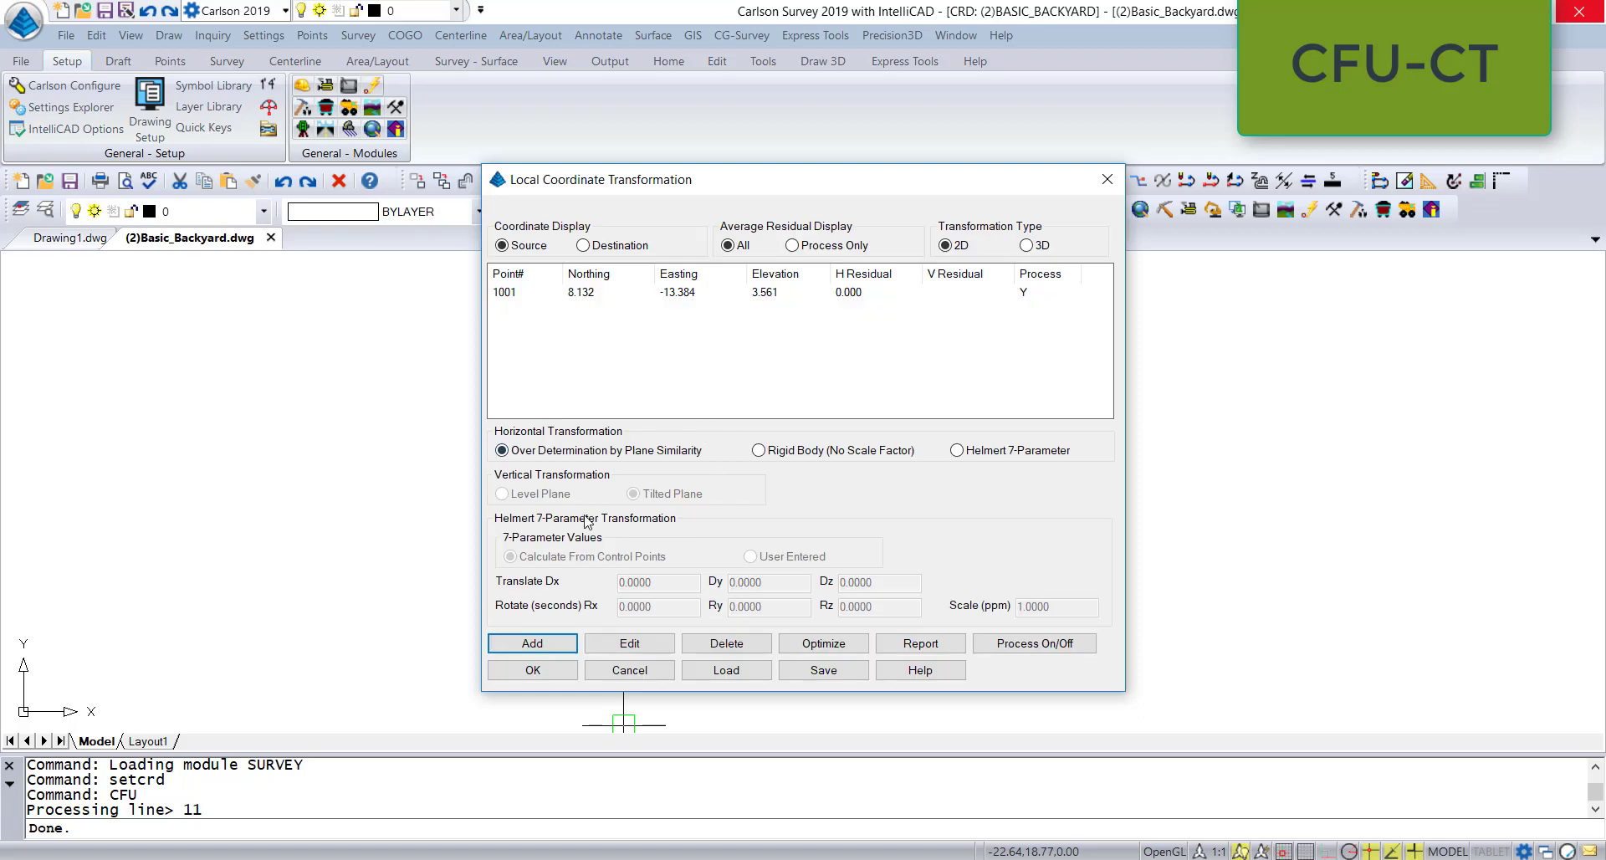
- Add a second alignment pair with source point 1002 and destination point 2002
left_click(536, 644)
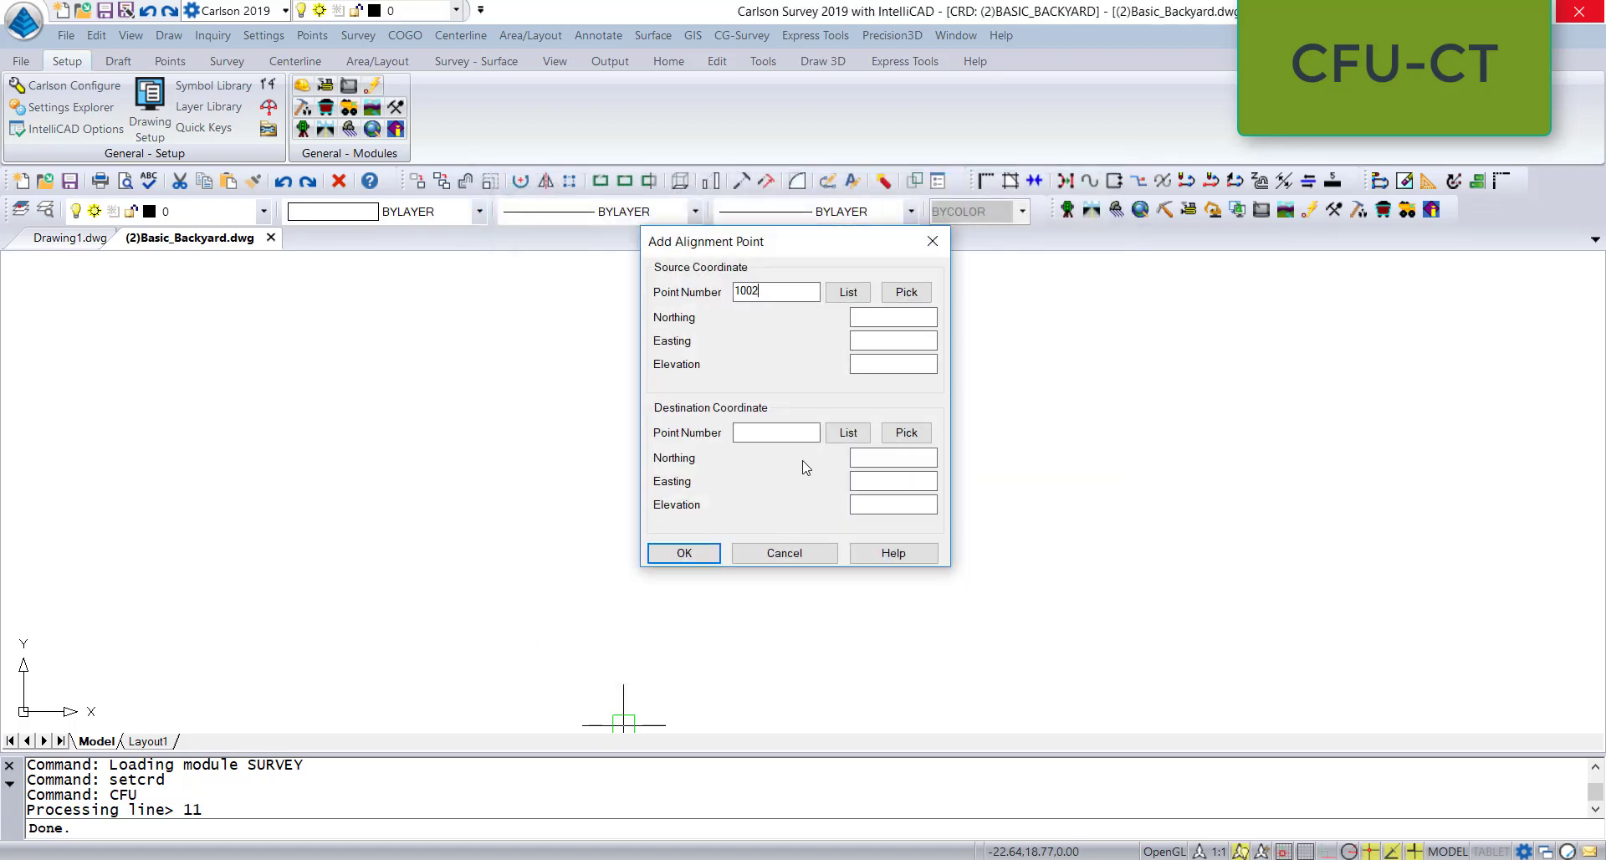
left_click(796, 431)
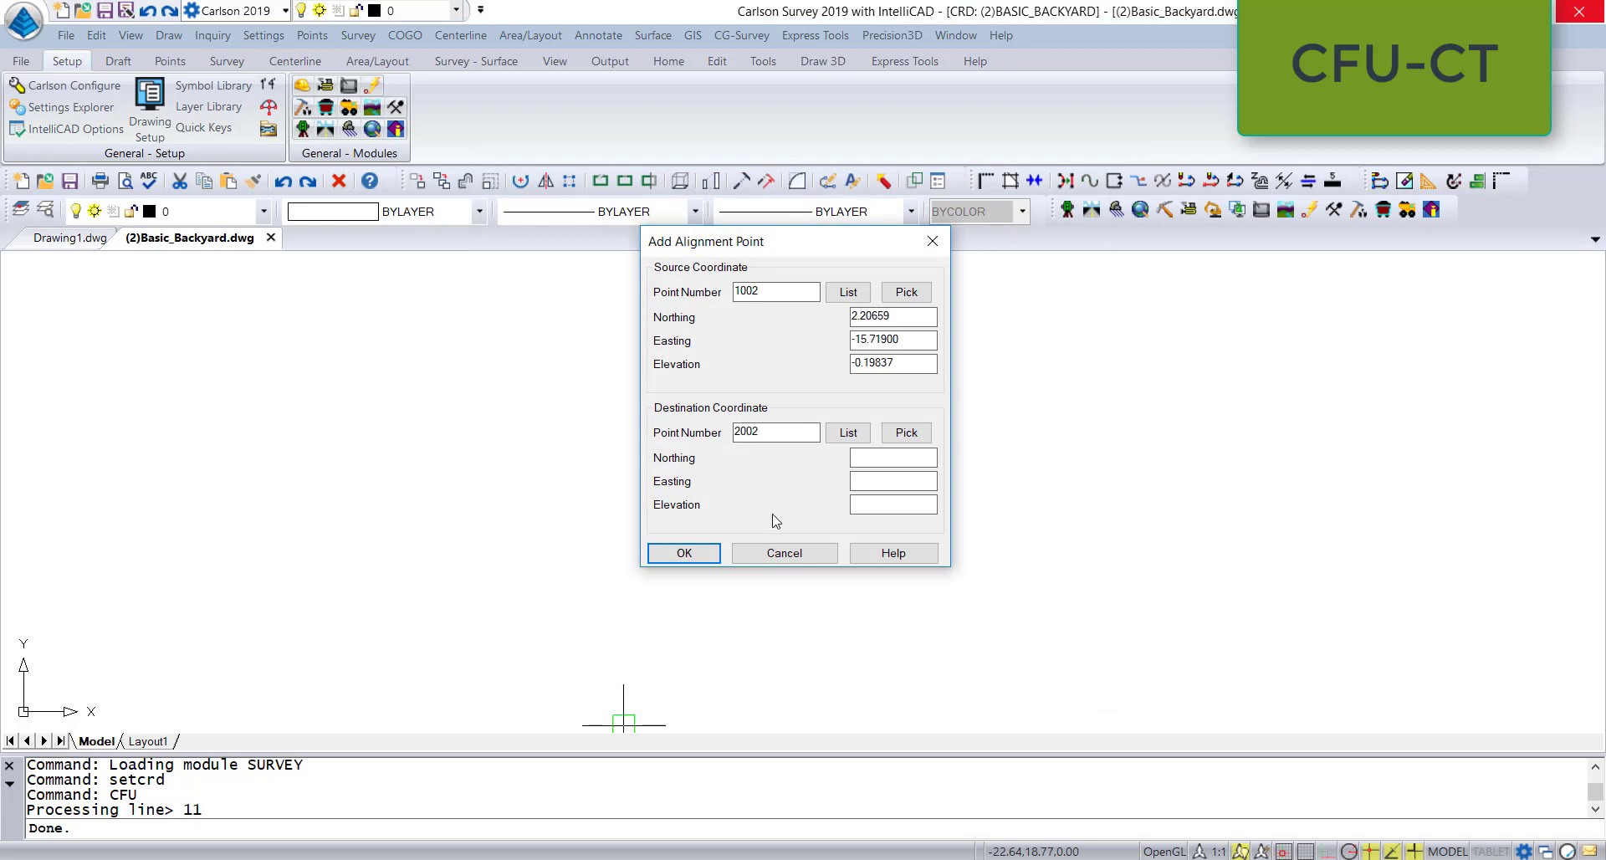
left_click(679, 553)
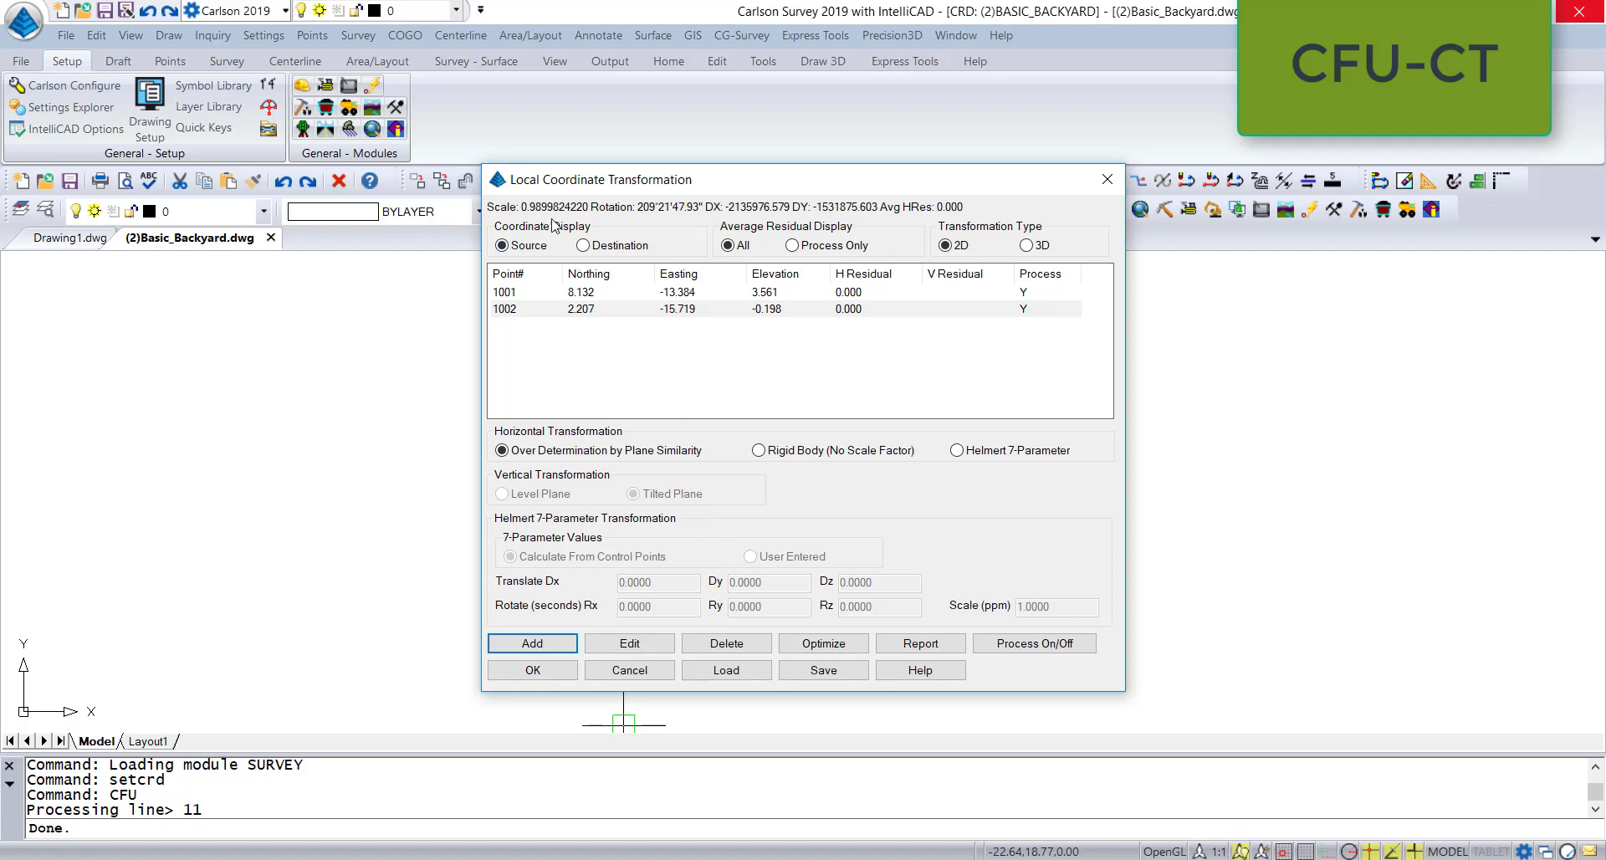
- Add a third alignment pair with source point 1003 and destination point 2003
left_click(548, 645)
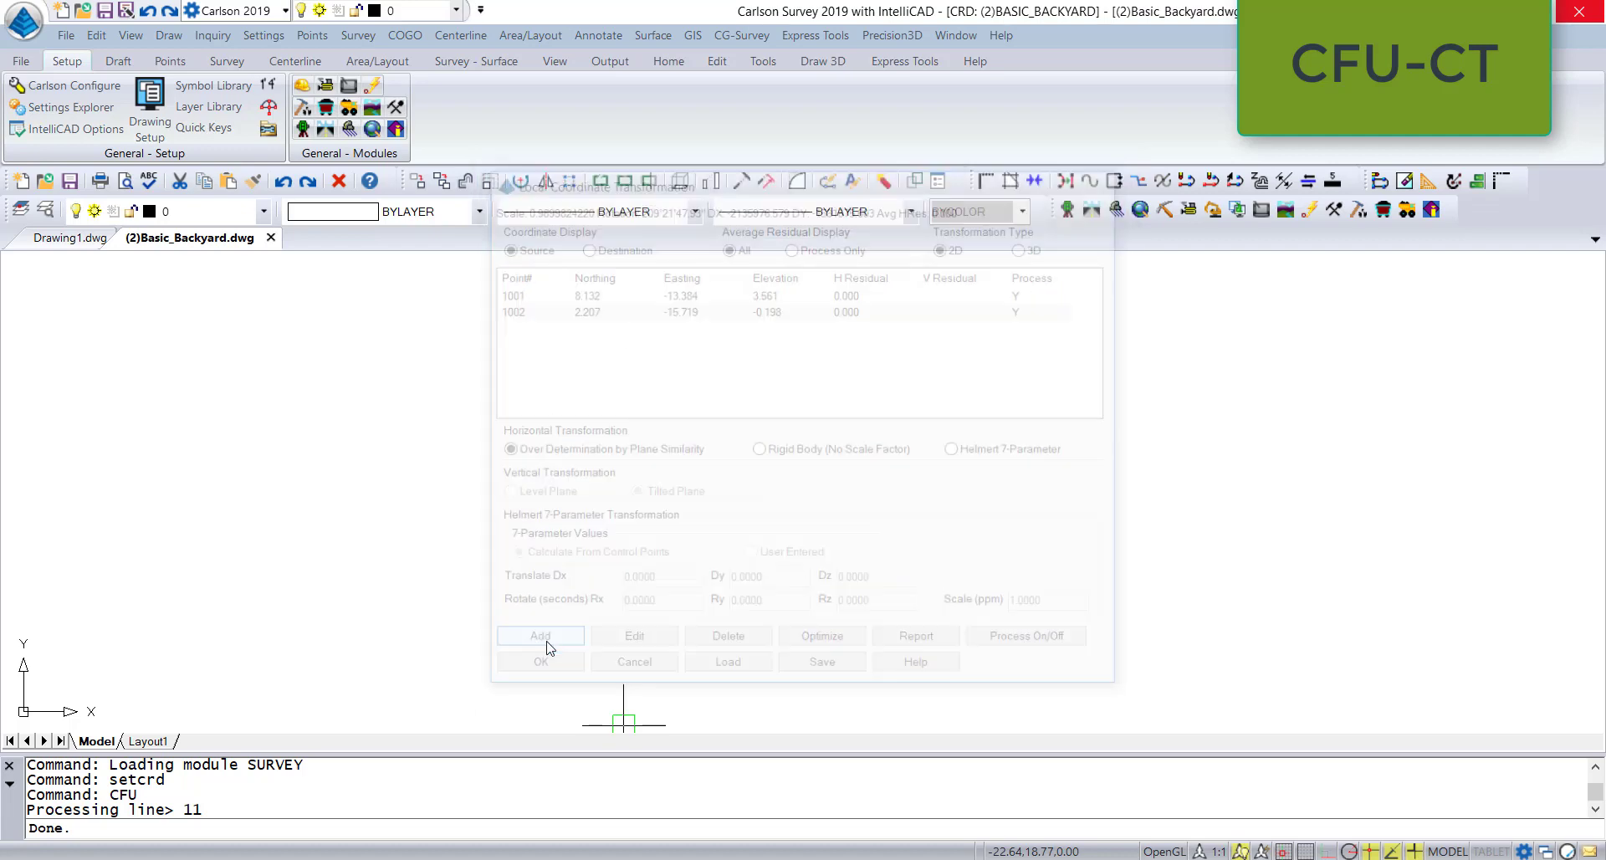
type("100")
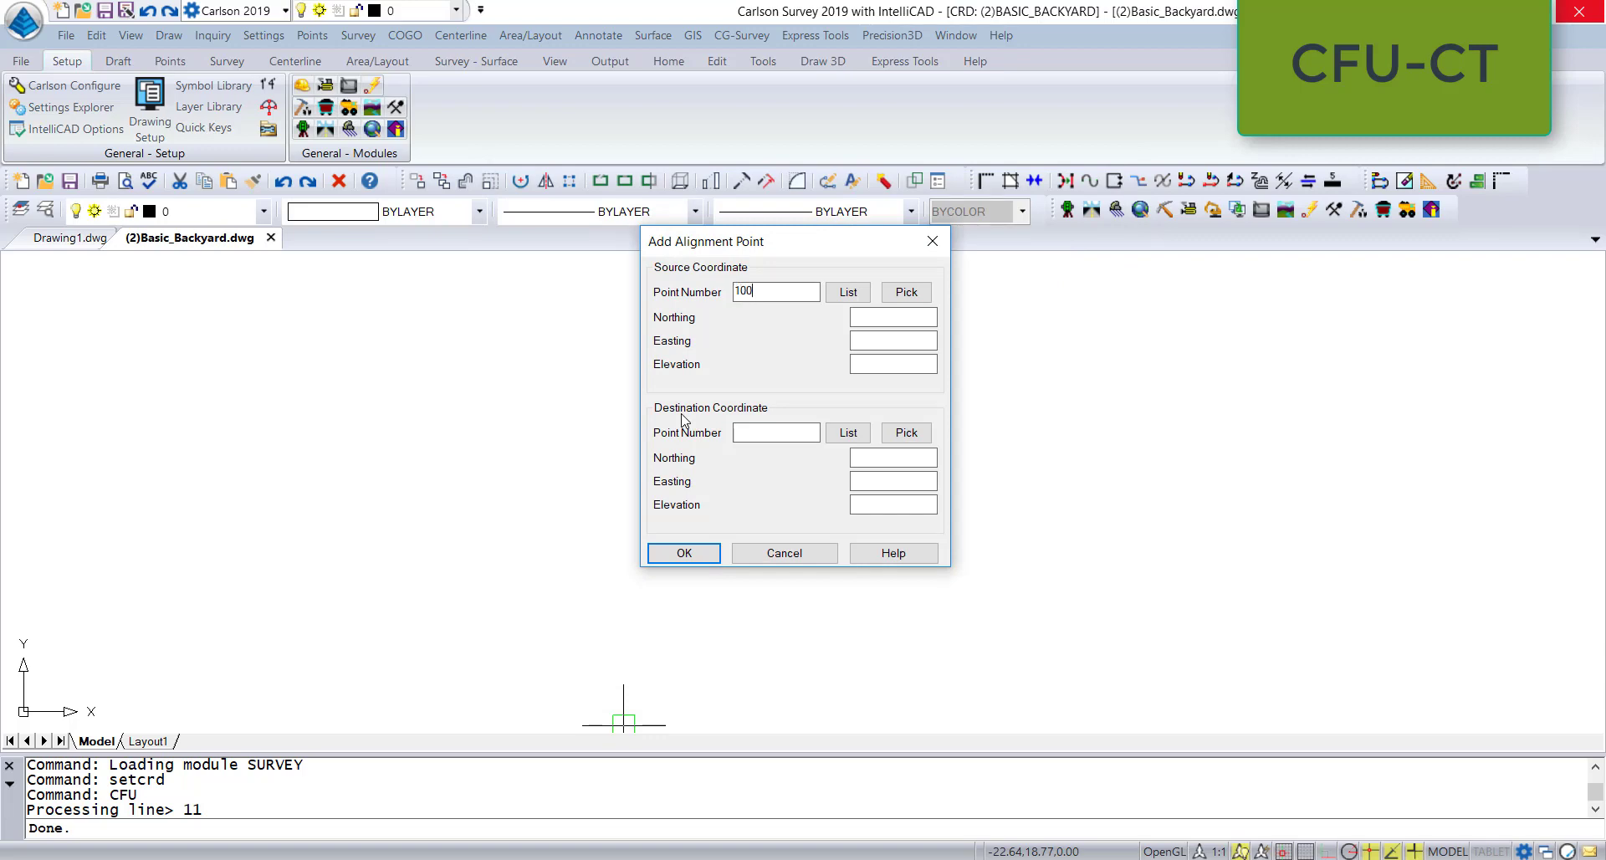
type("3")
left_click(753, 428)
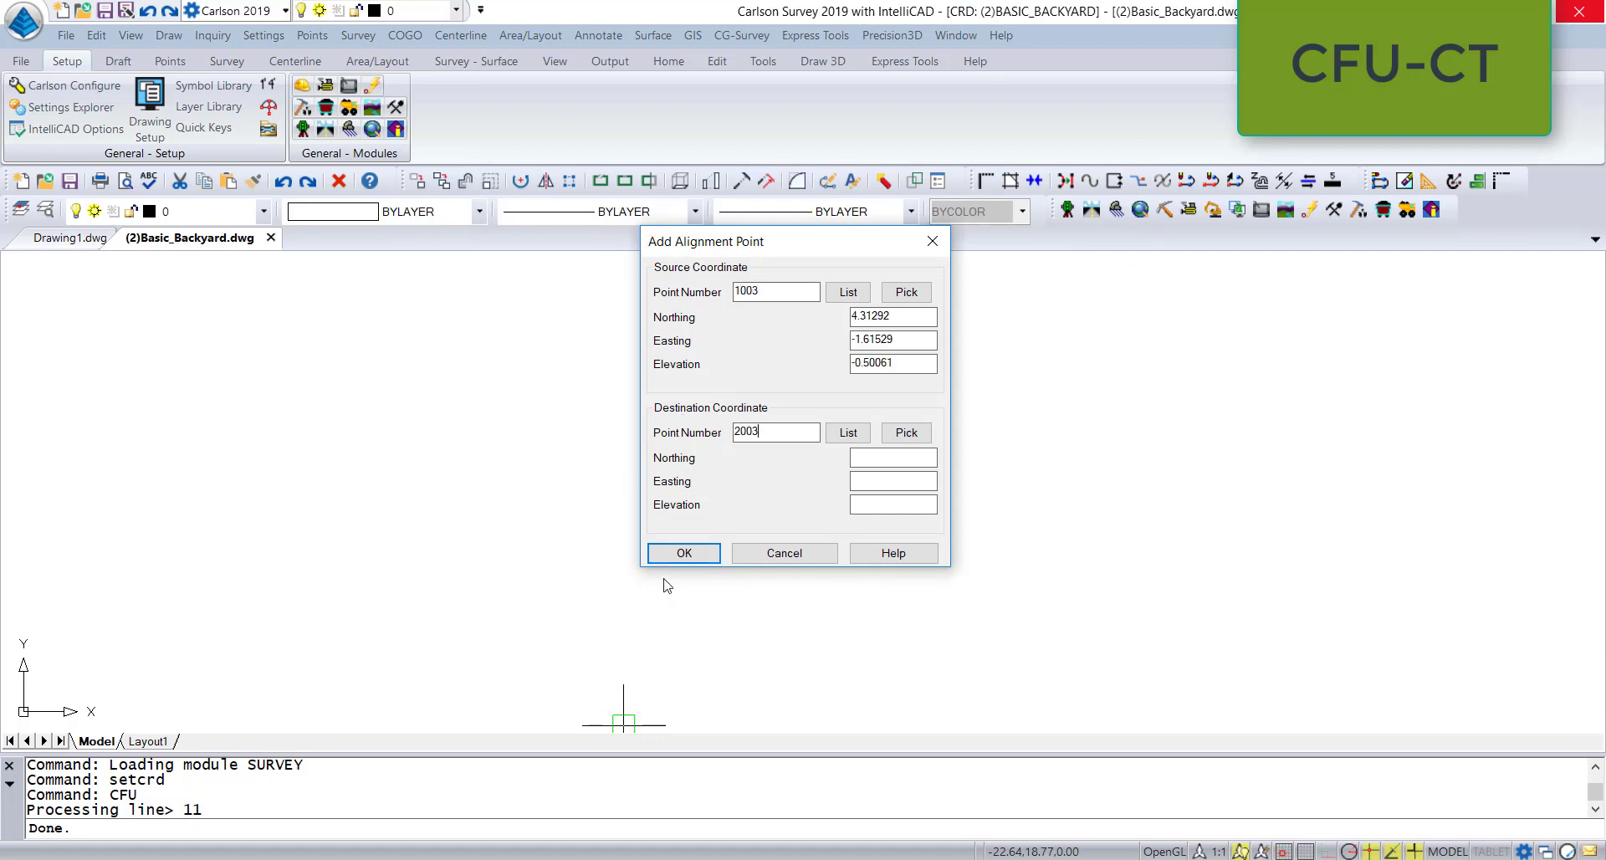
left_click(673, 554)
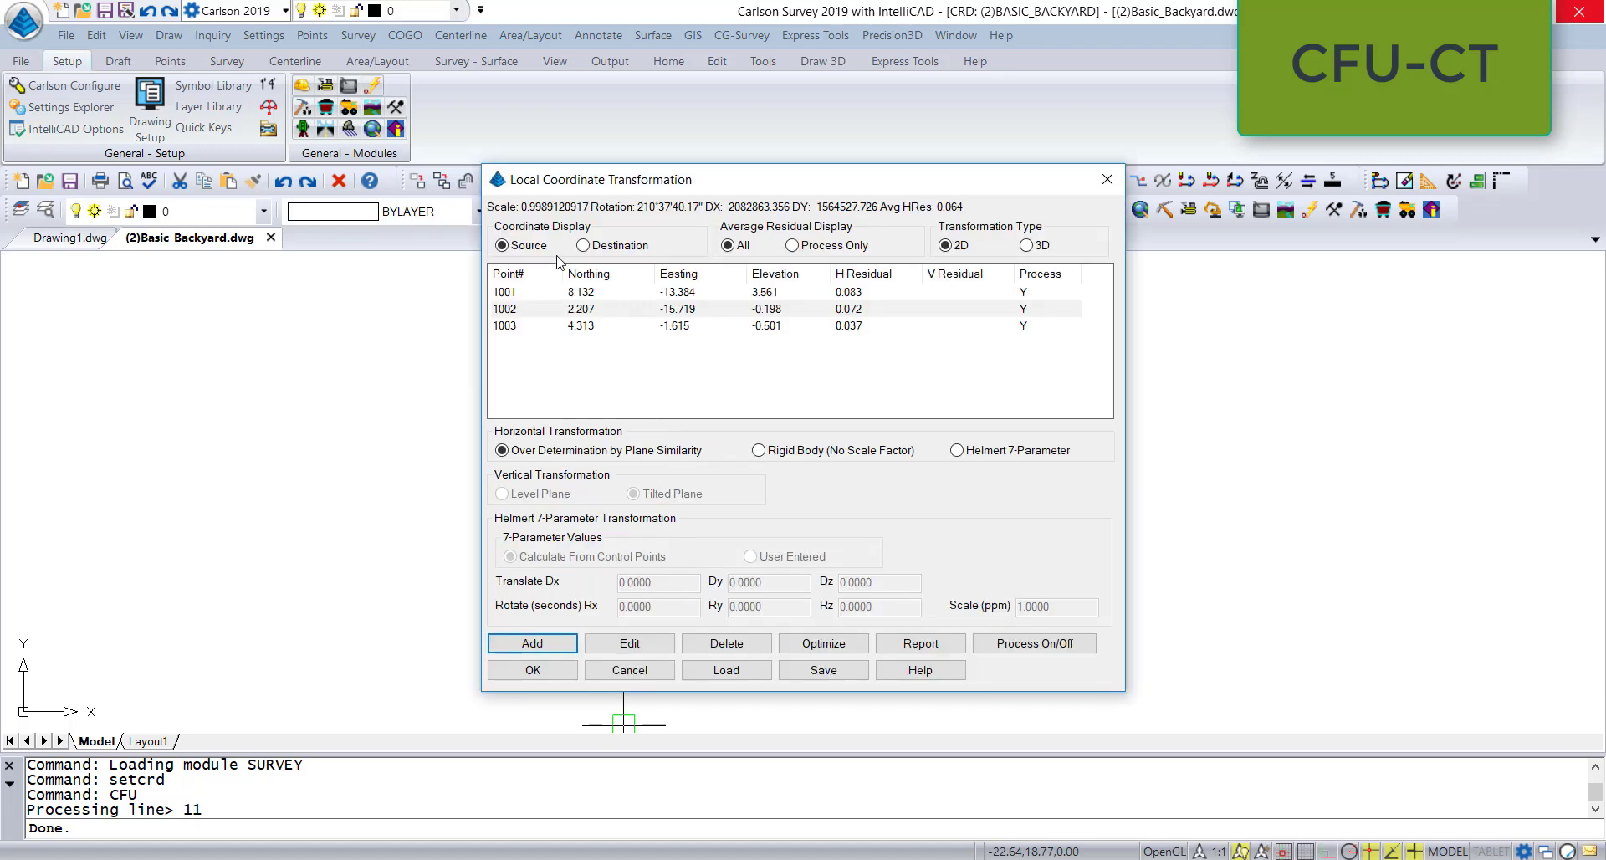
- Add a fourth alignment pair with source point 1004 and destination point 2004
left_click(553, 643)
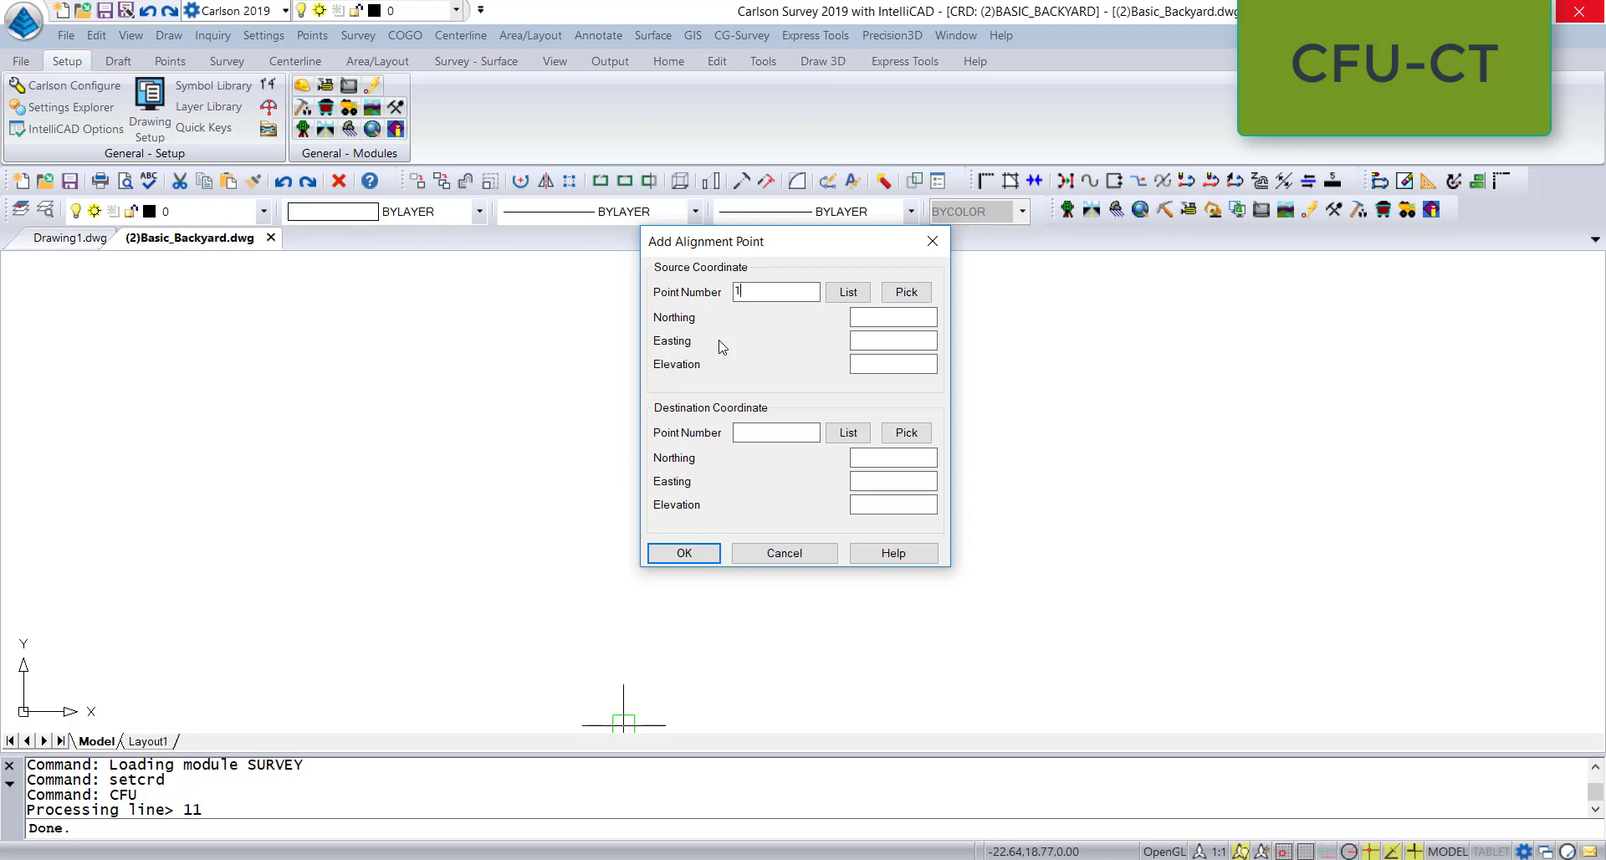
left_click(797, 439)
type("2004")
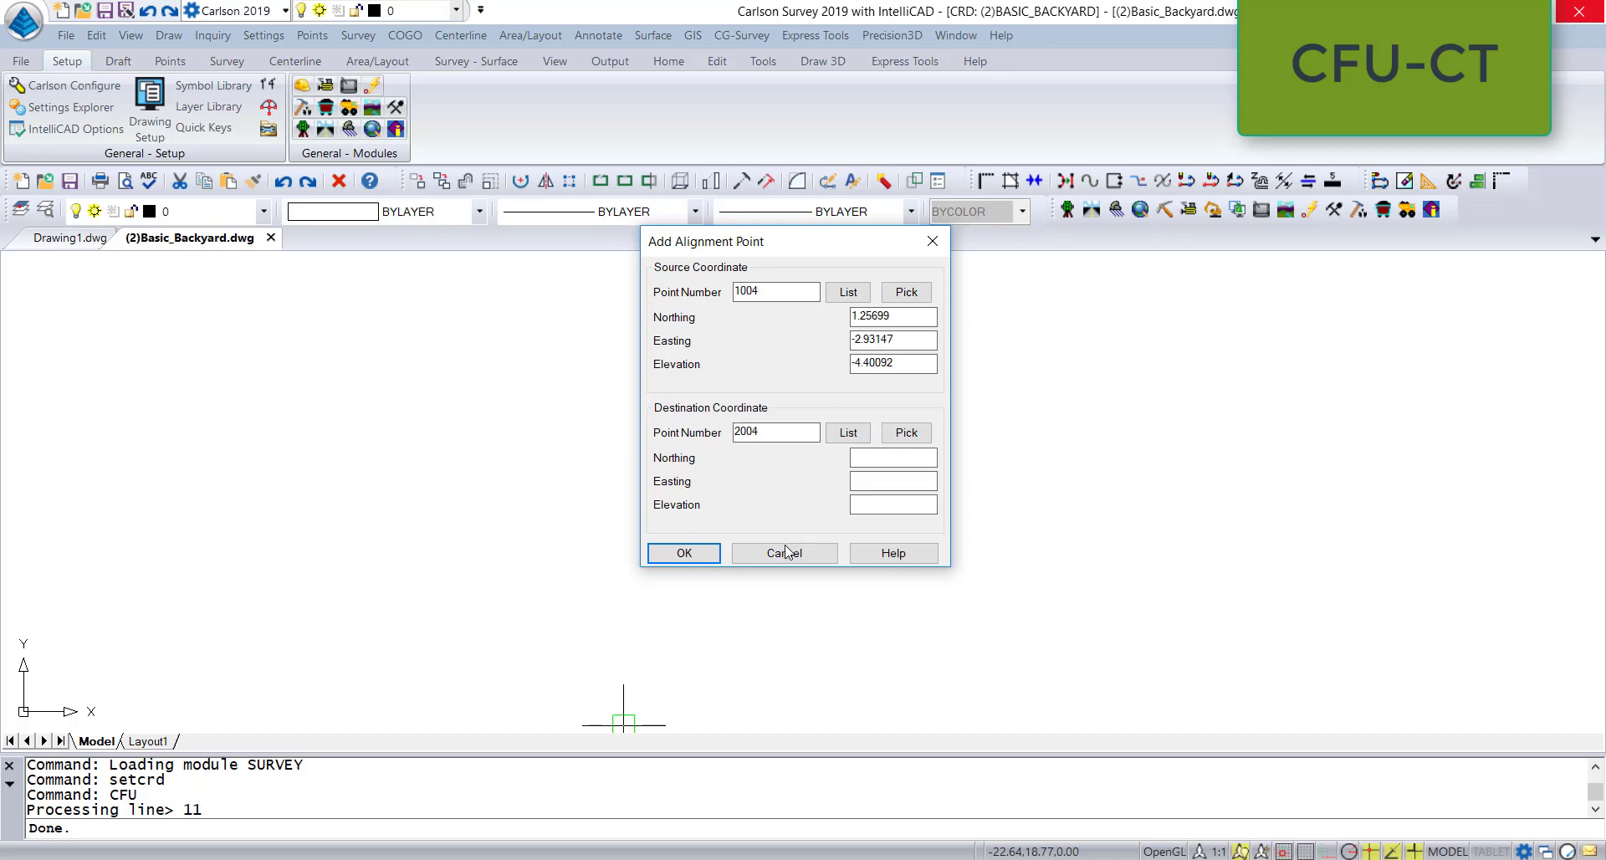
left_click(679, 553)
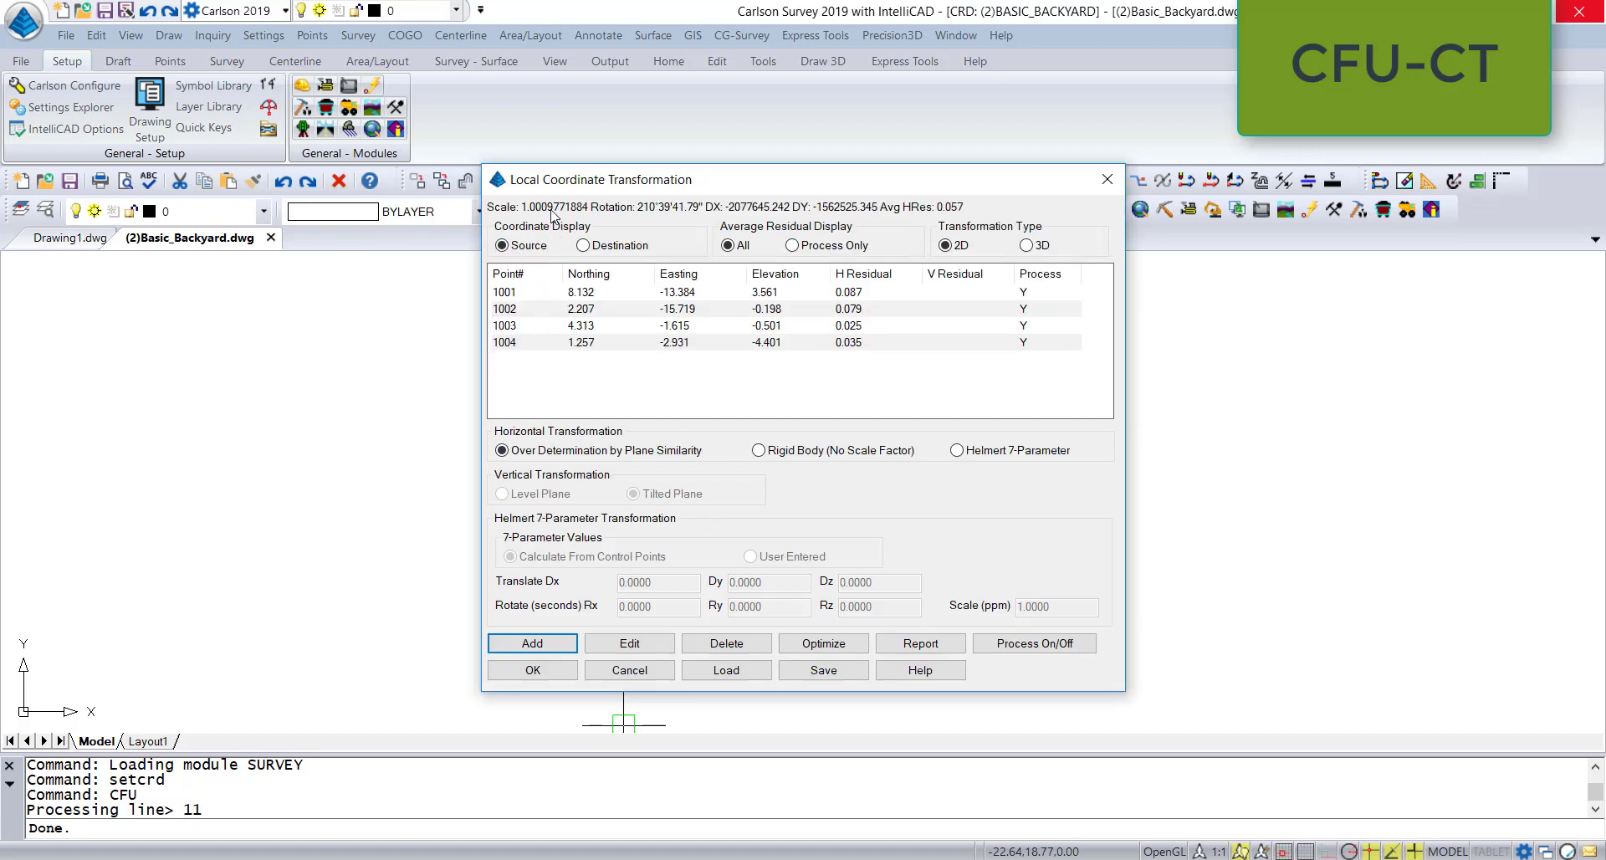
- Add a fifth alignment pair with source point 1005 and destination point 2005
left_click(550, 644)
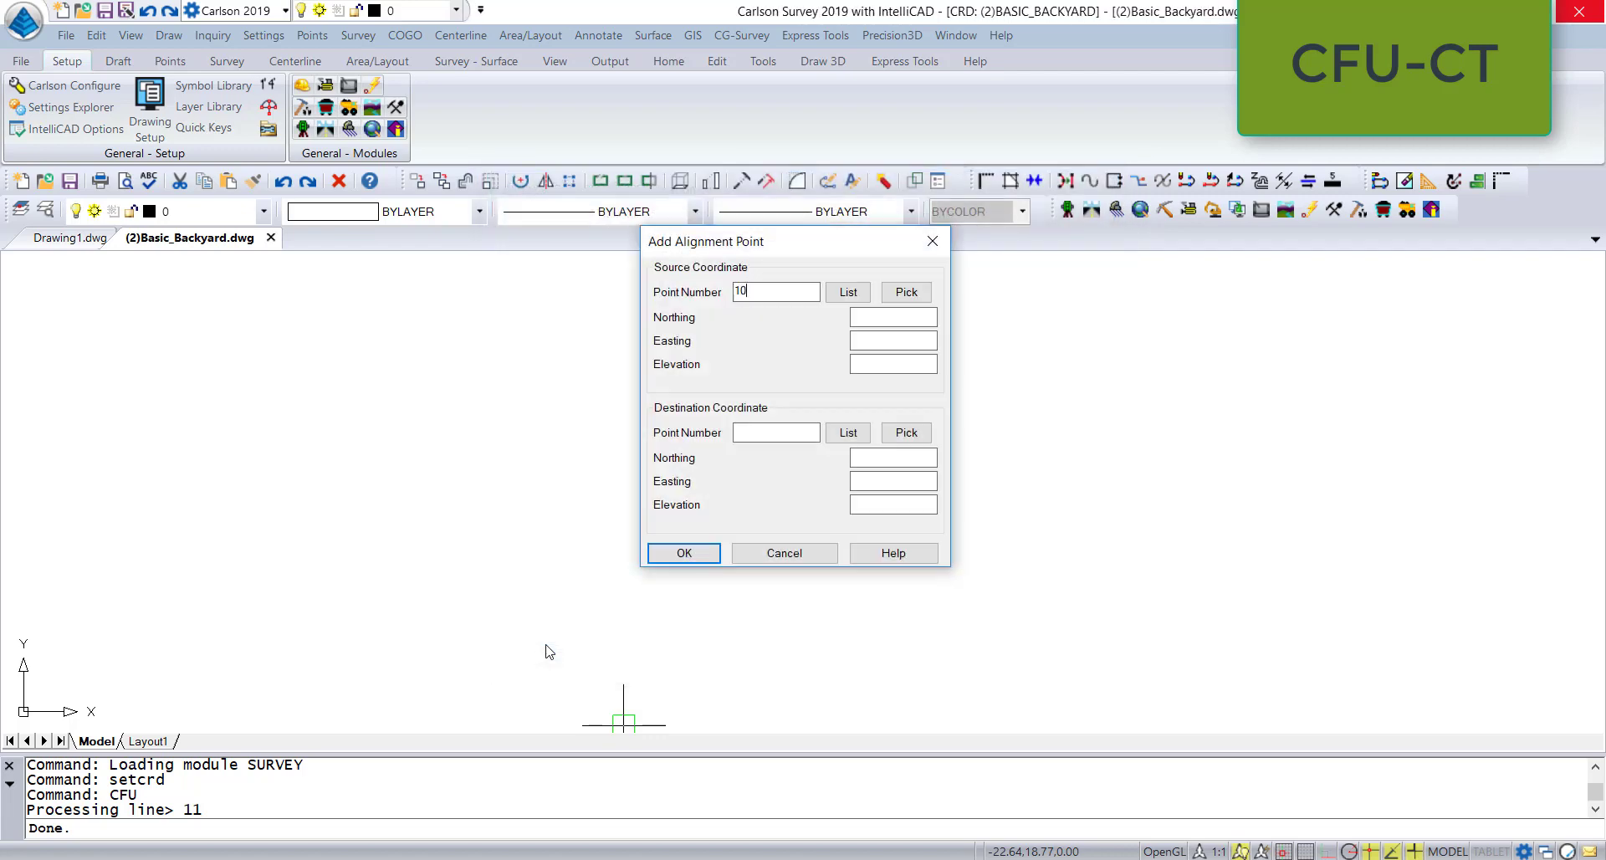
left_click(745, 431)
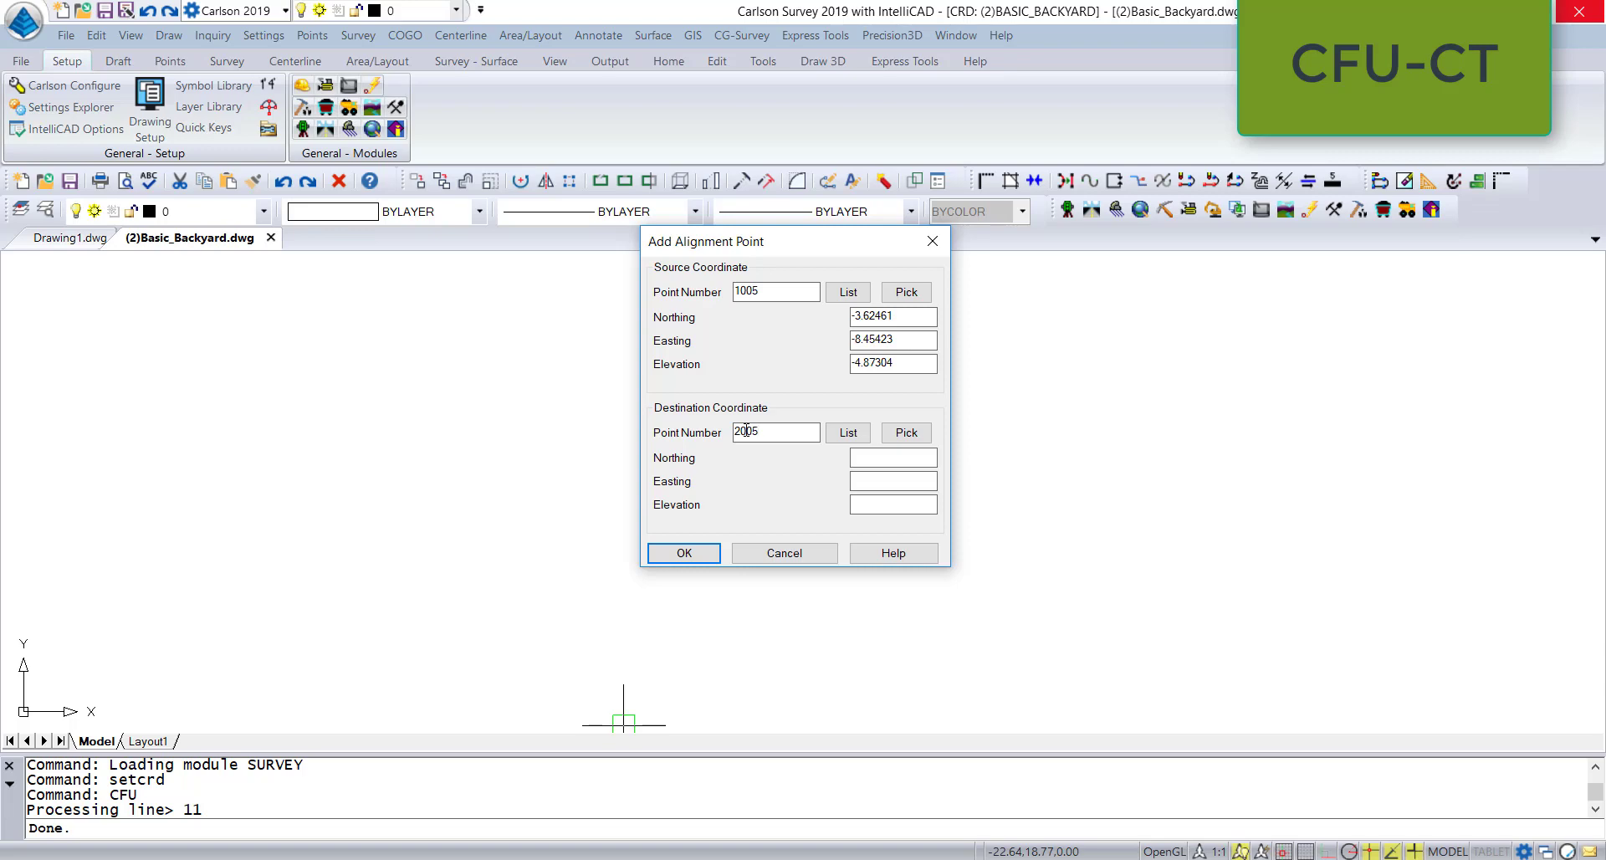
type("2005")
left_click(706, 554)
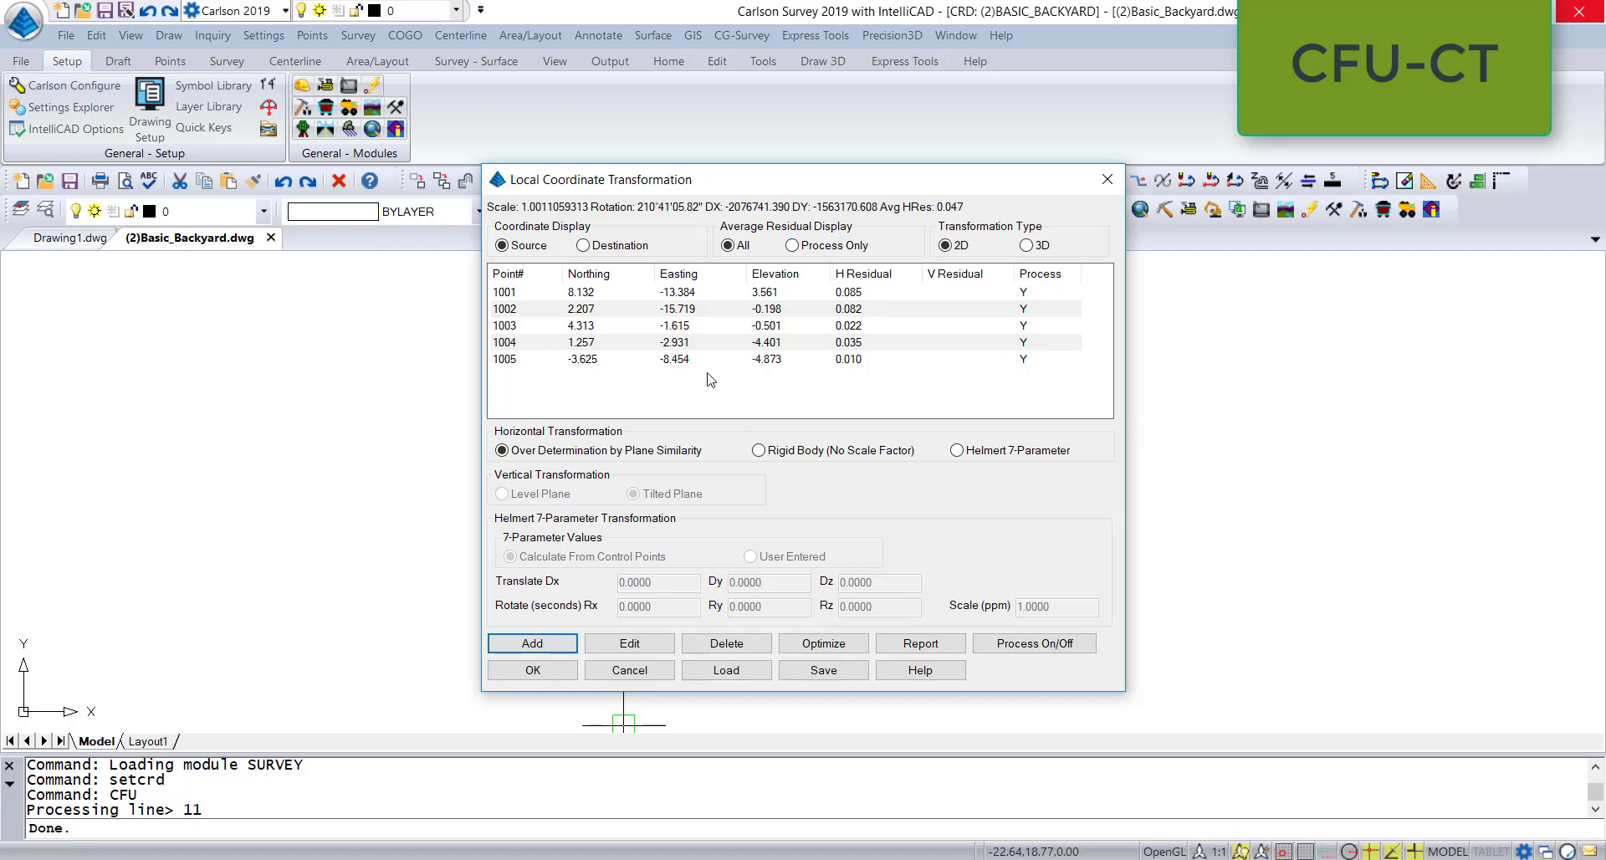
- Exclude point 1005 from processing and set the horizontal transformation to Rigid Body (No Scale Factor)
left_click(559, 362)
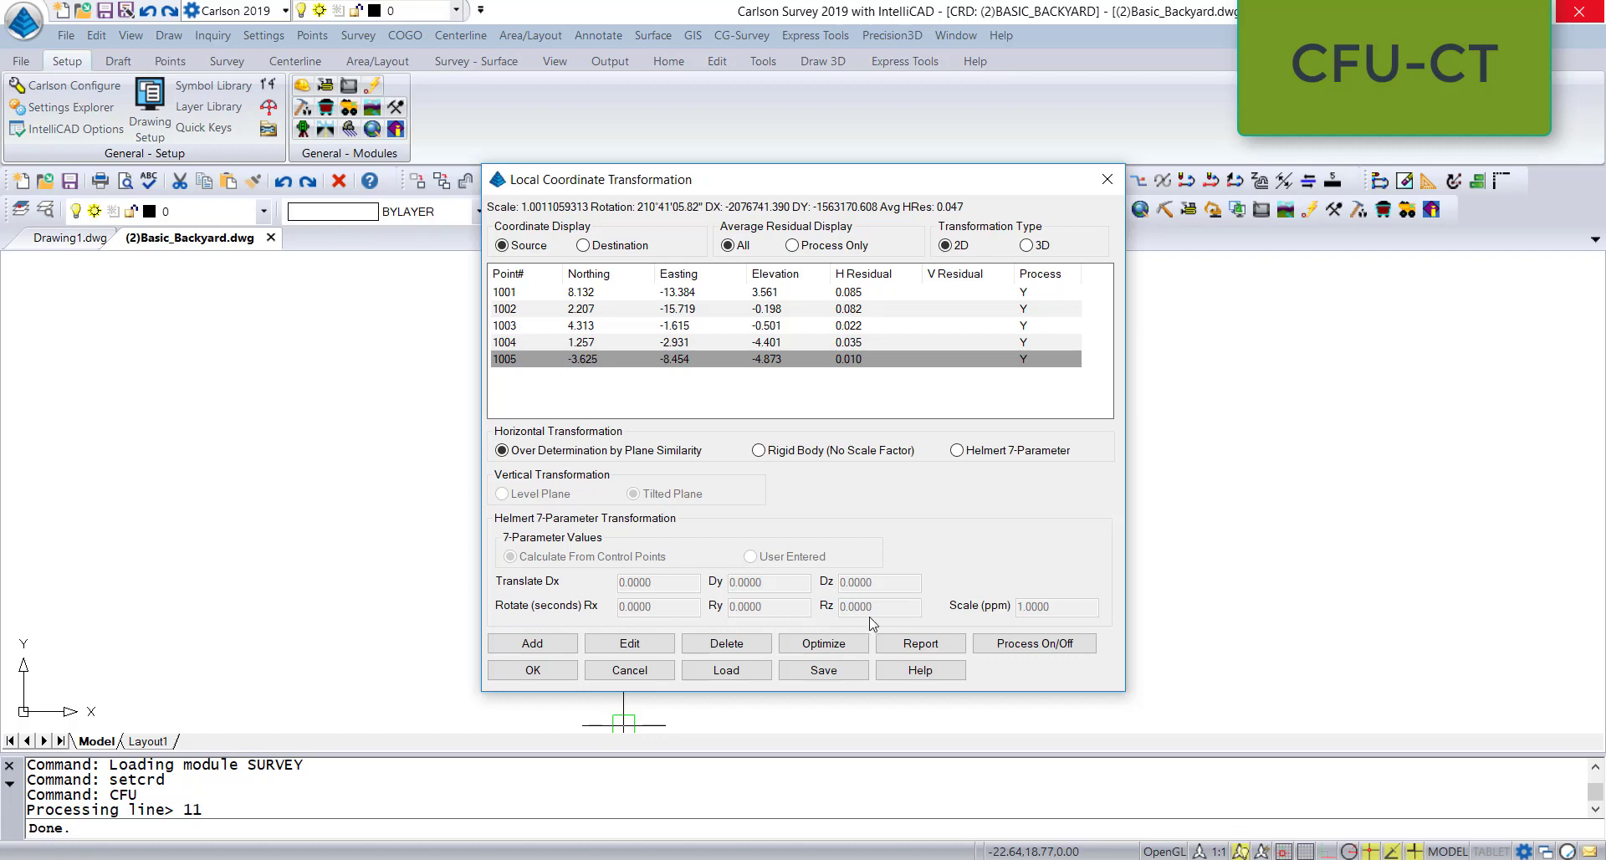
left_click(1015, 645)
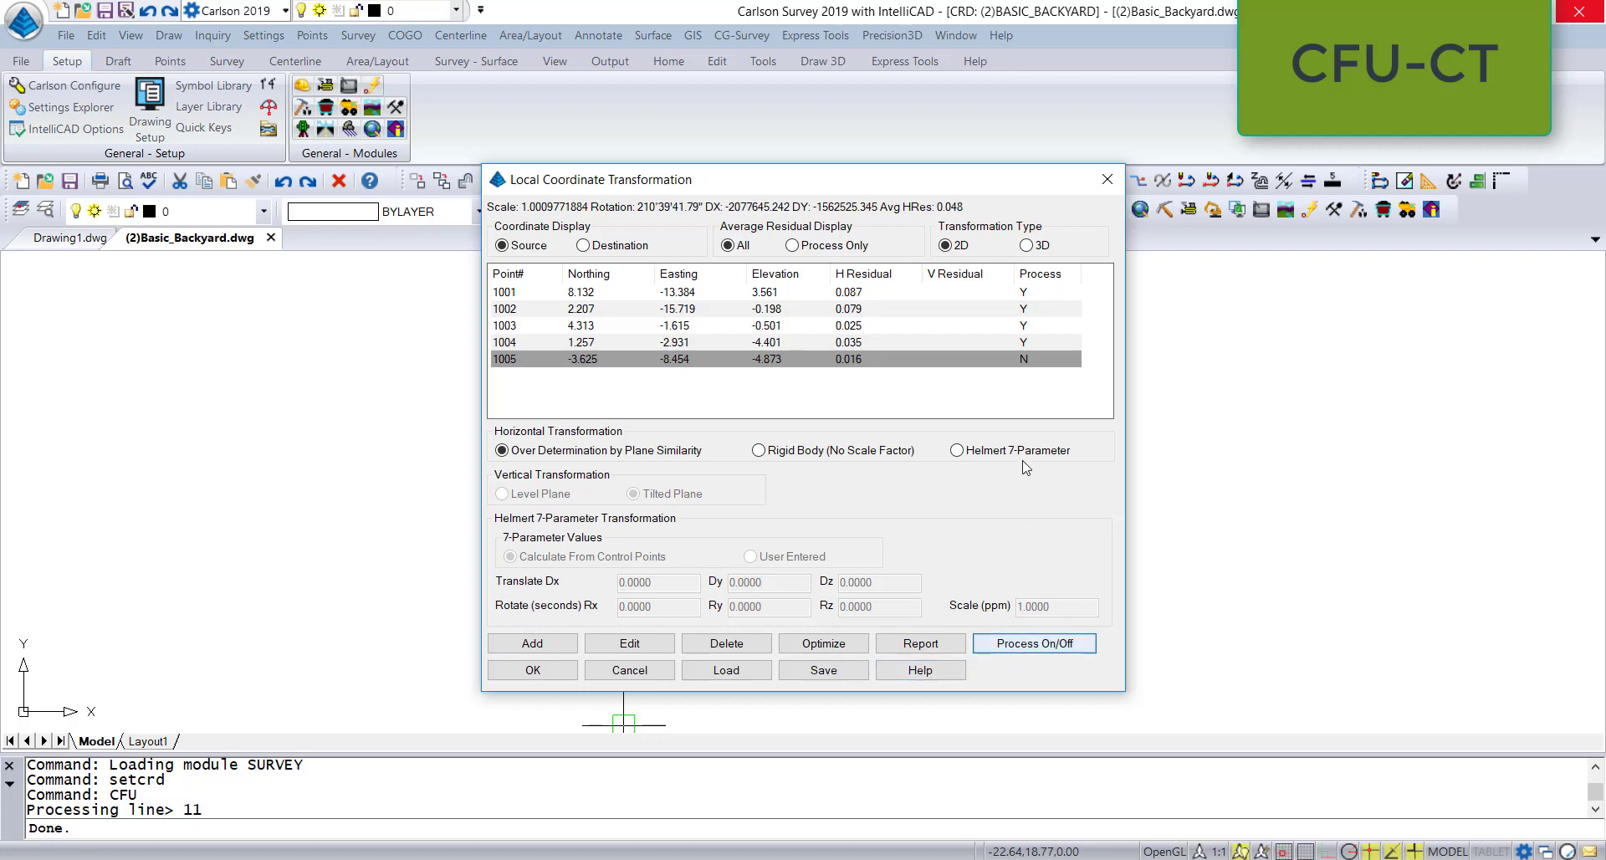
left_click(759, 452)
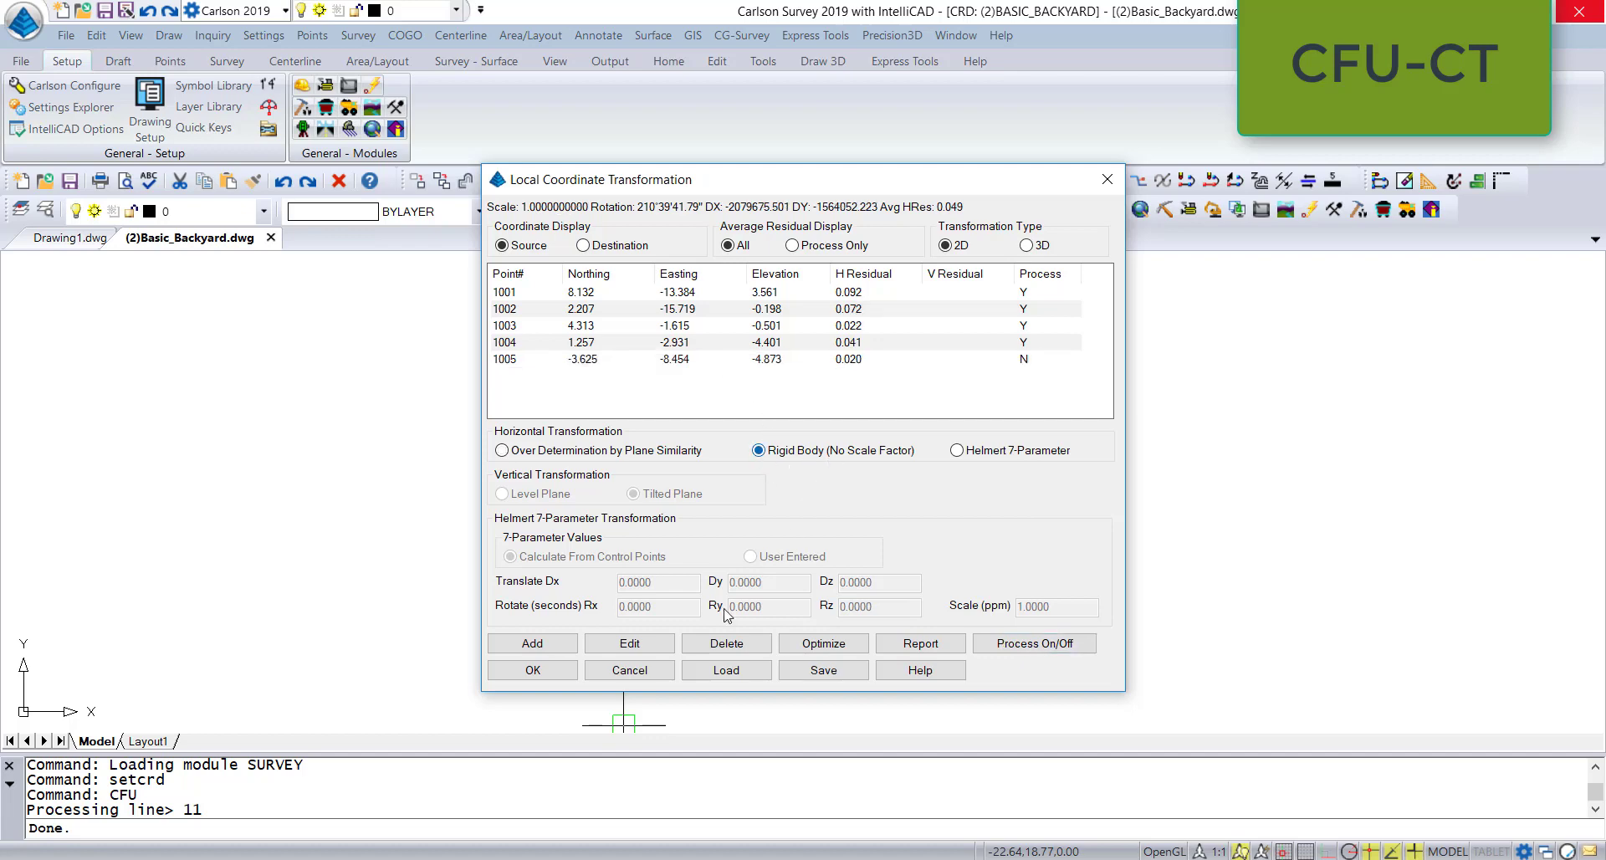
- Start saving the alignment points as cfu-ct1.lpt, choosing the folder C:\Carlson PtCloud Projects\Commands\DPI-1
left_click(821, 671)
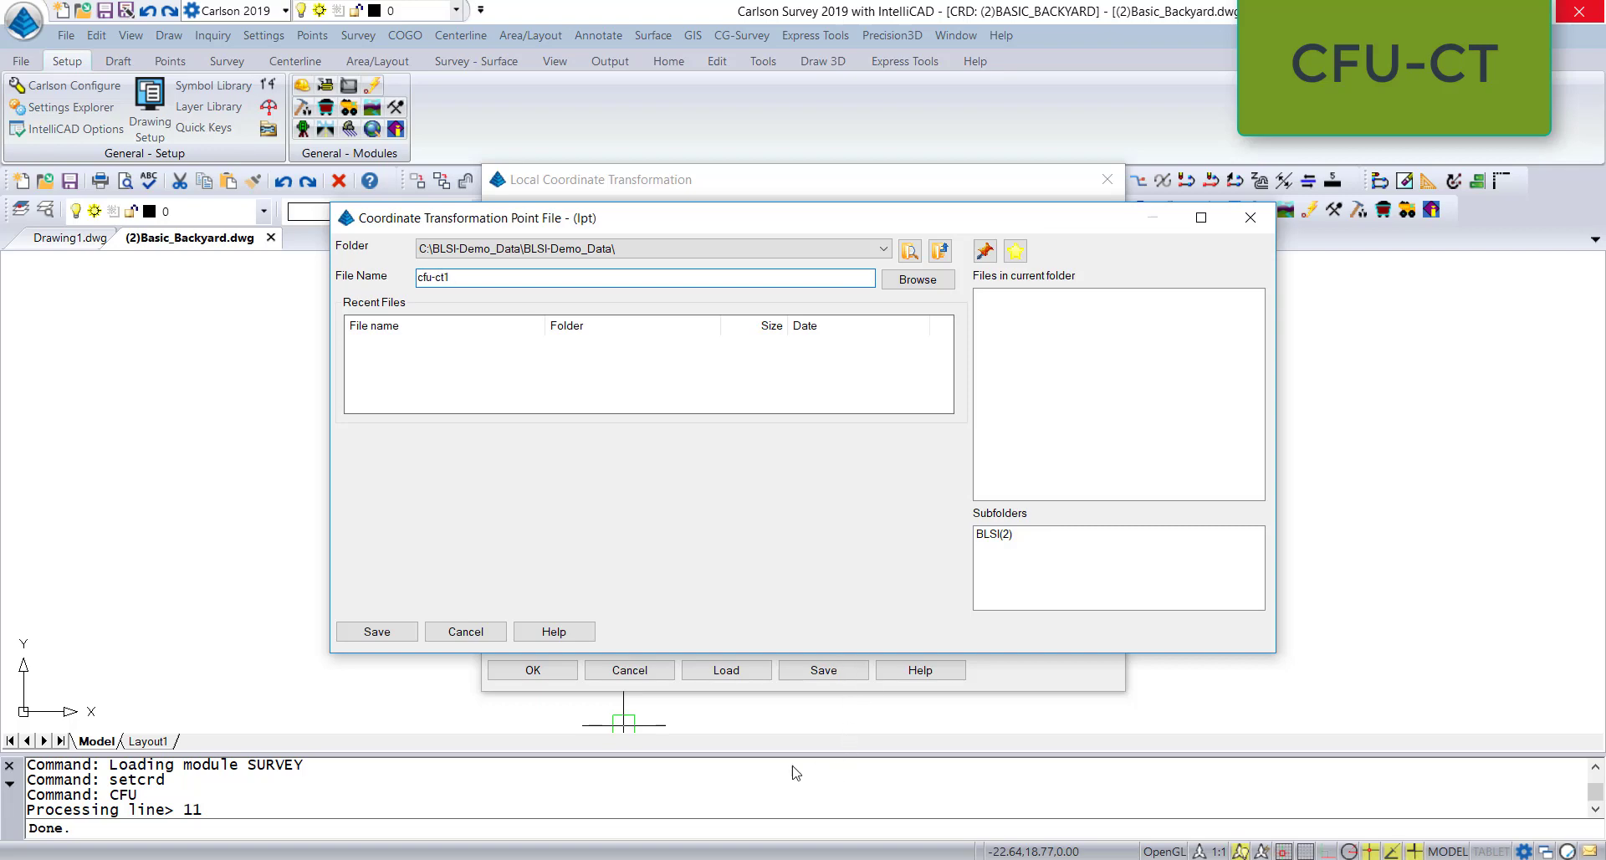
left_click(884, 248)
left_click(884, 249)
left_click(906, 281)
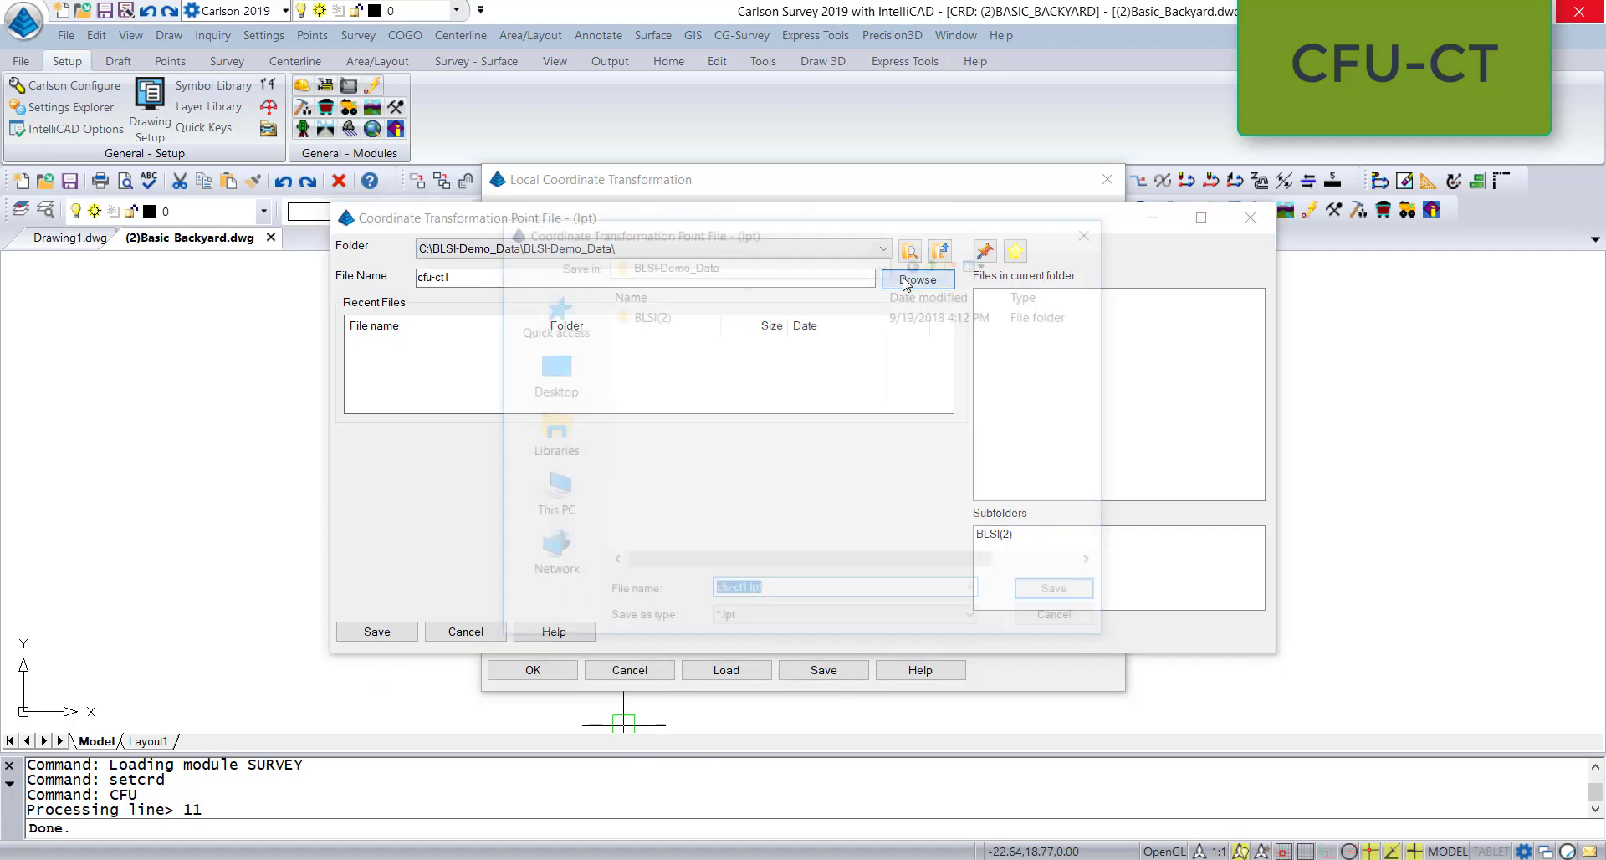
left_click(937, 262)
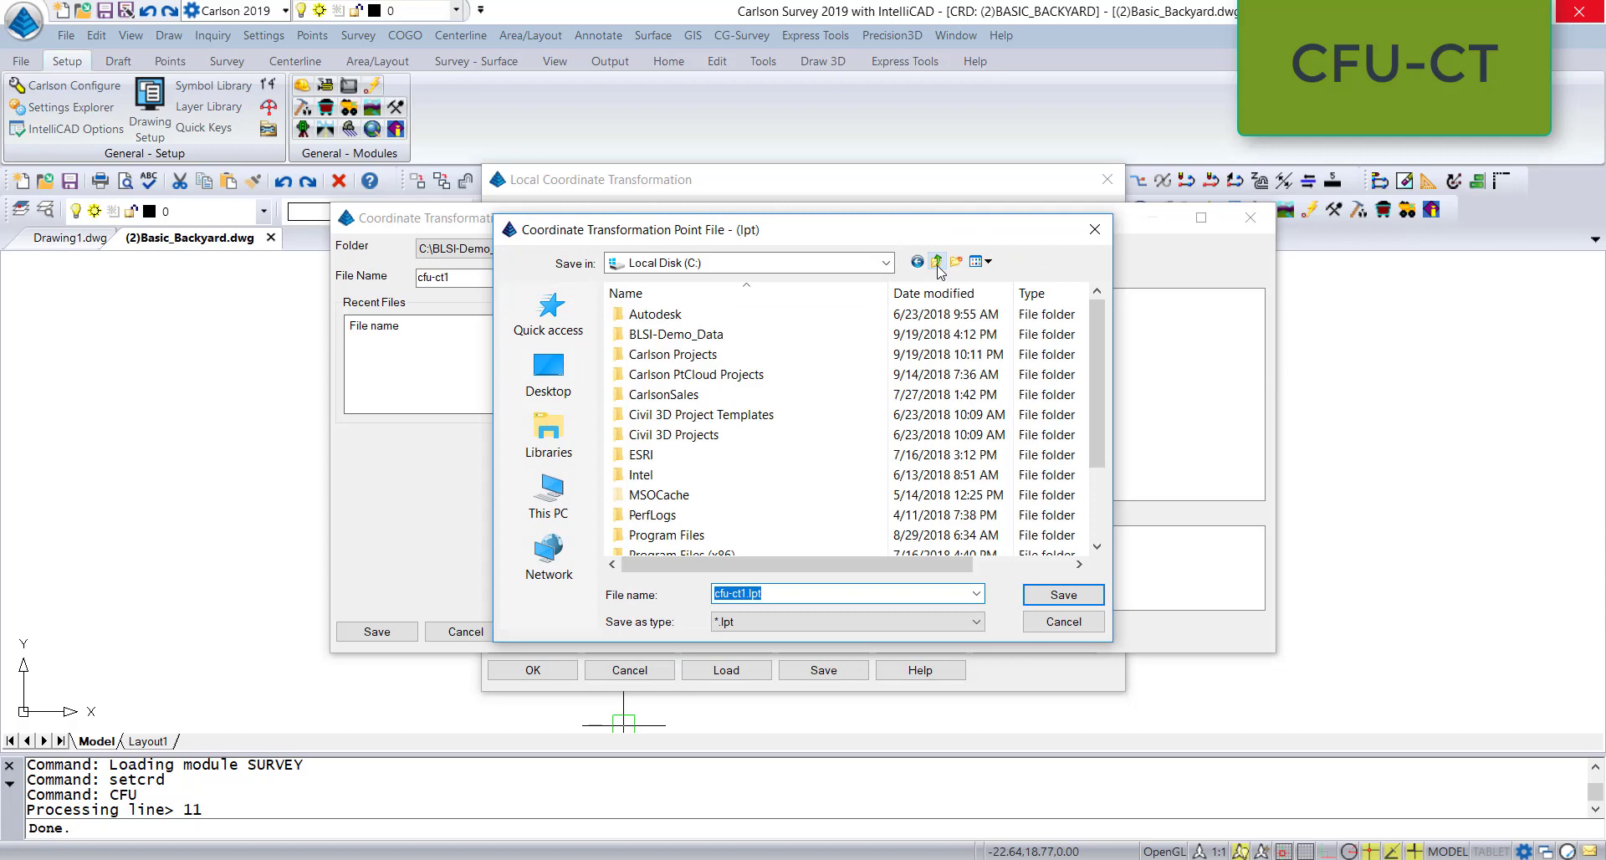
double_click(672, 374)
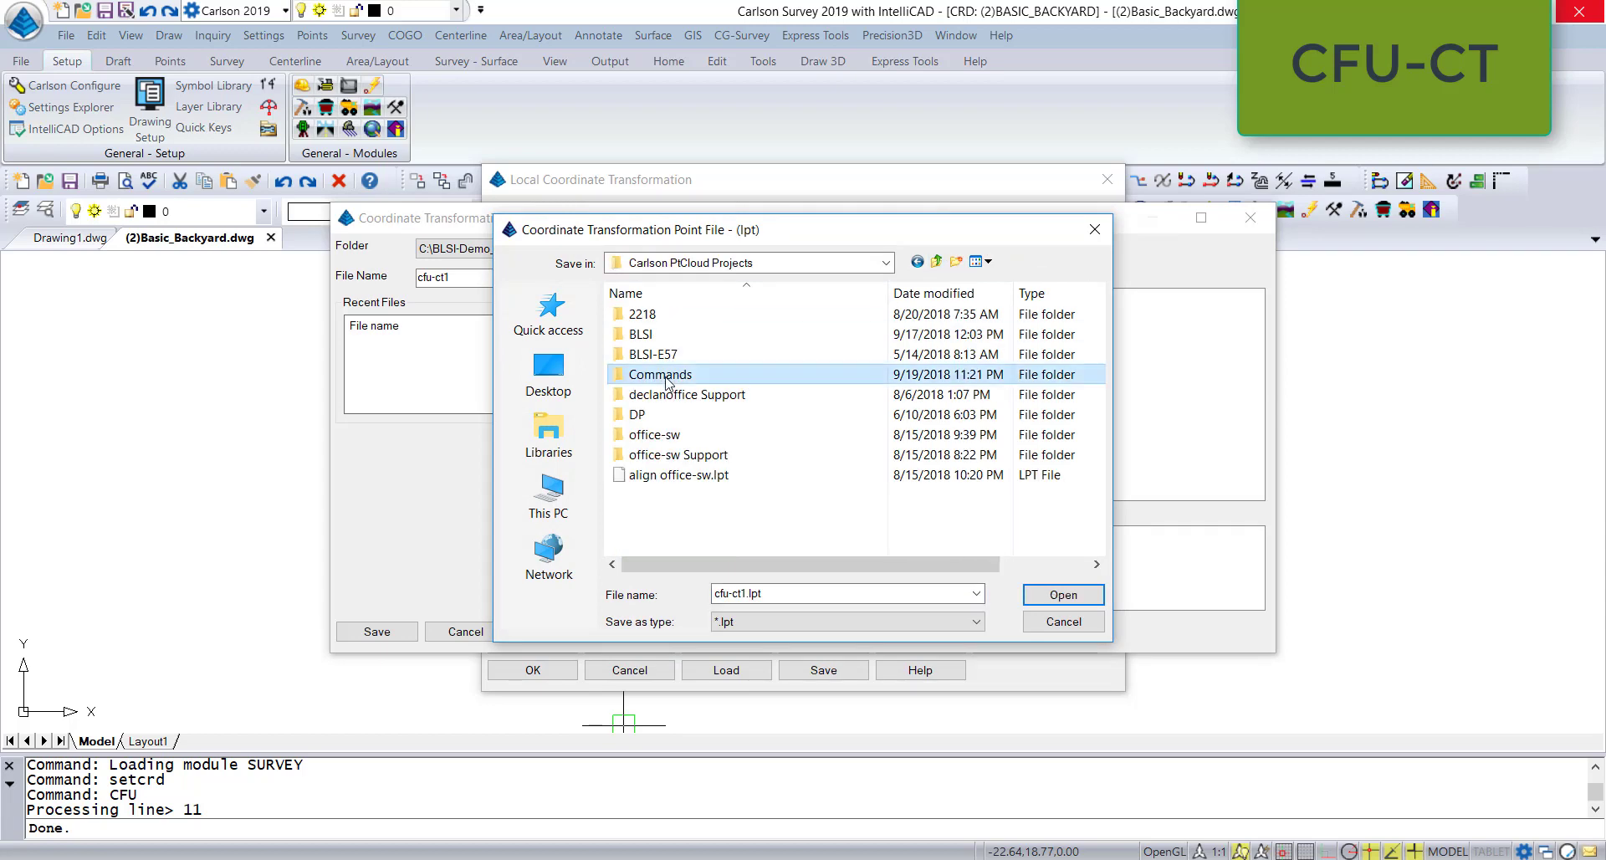
double_click(672, 374)
double_click(653, 401)
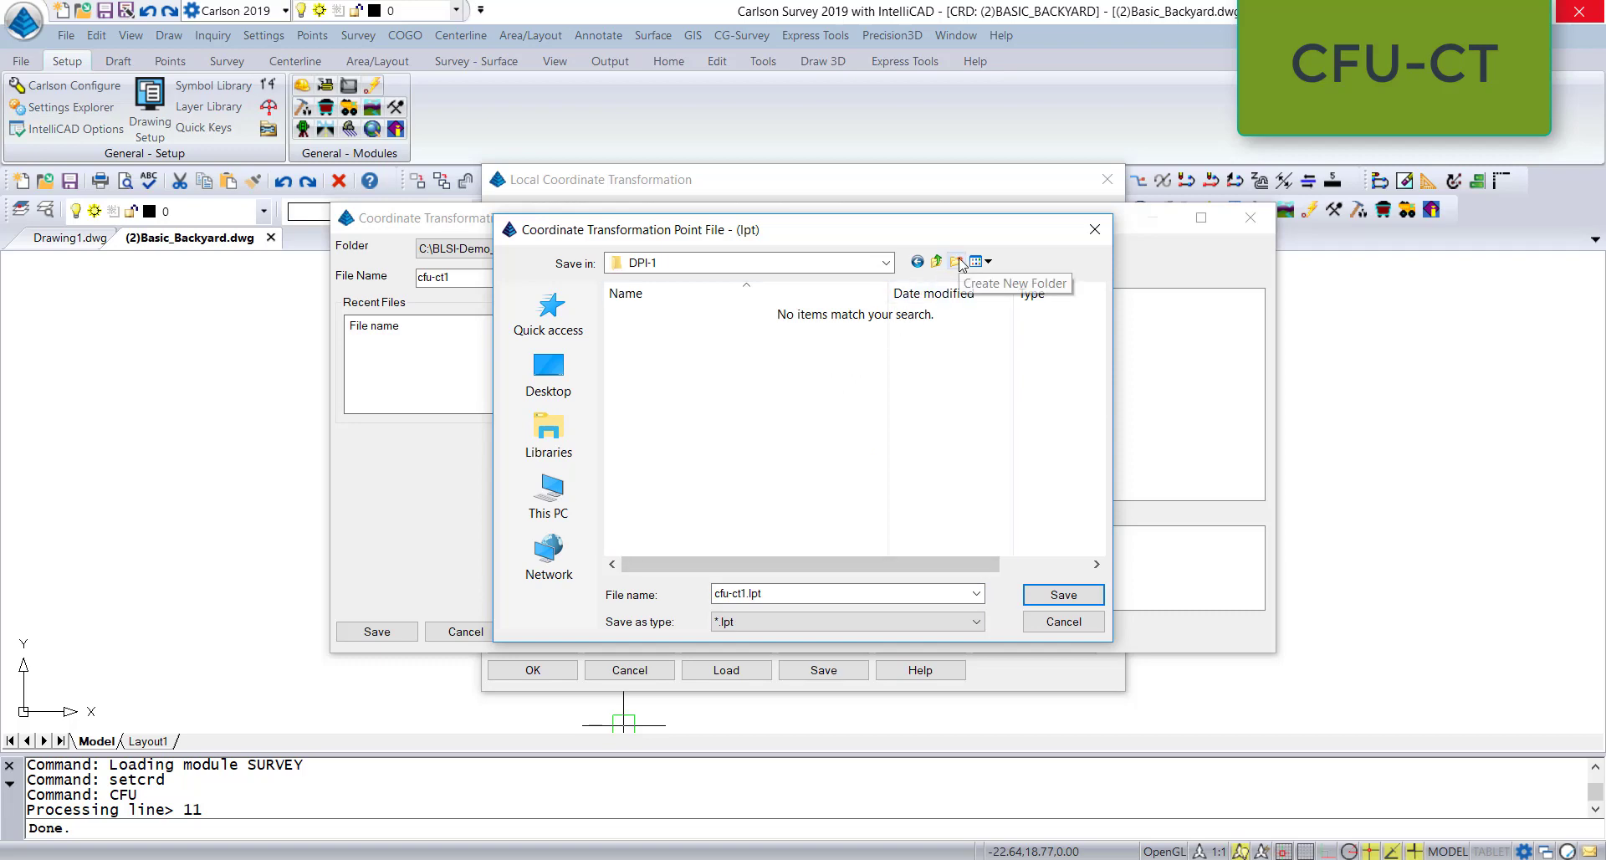
left_click(1052, 594)
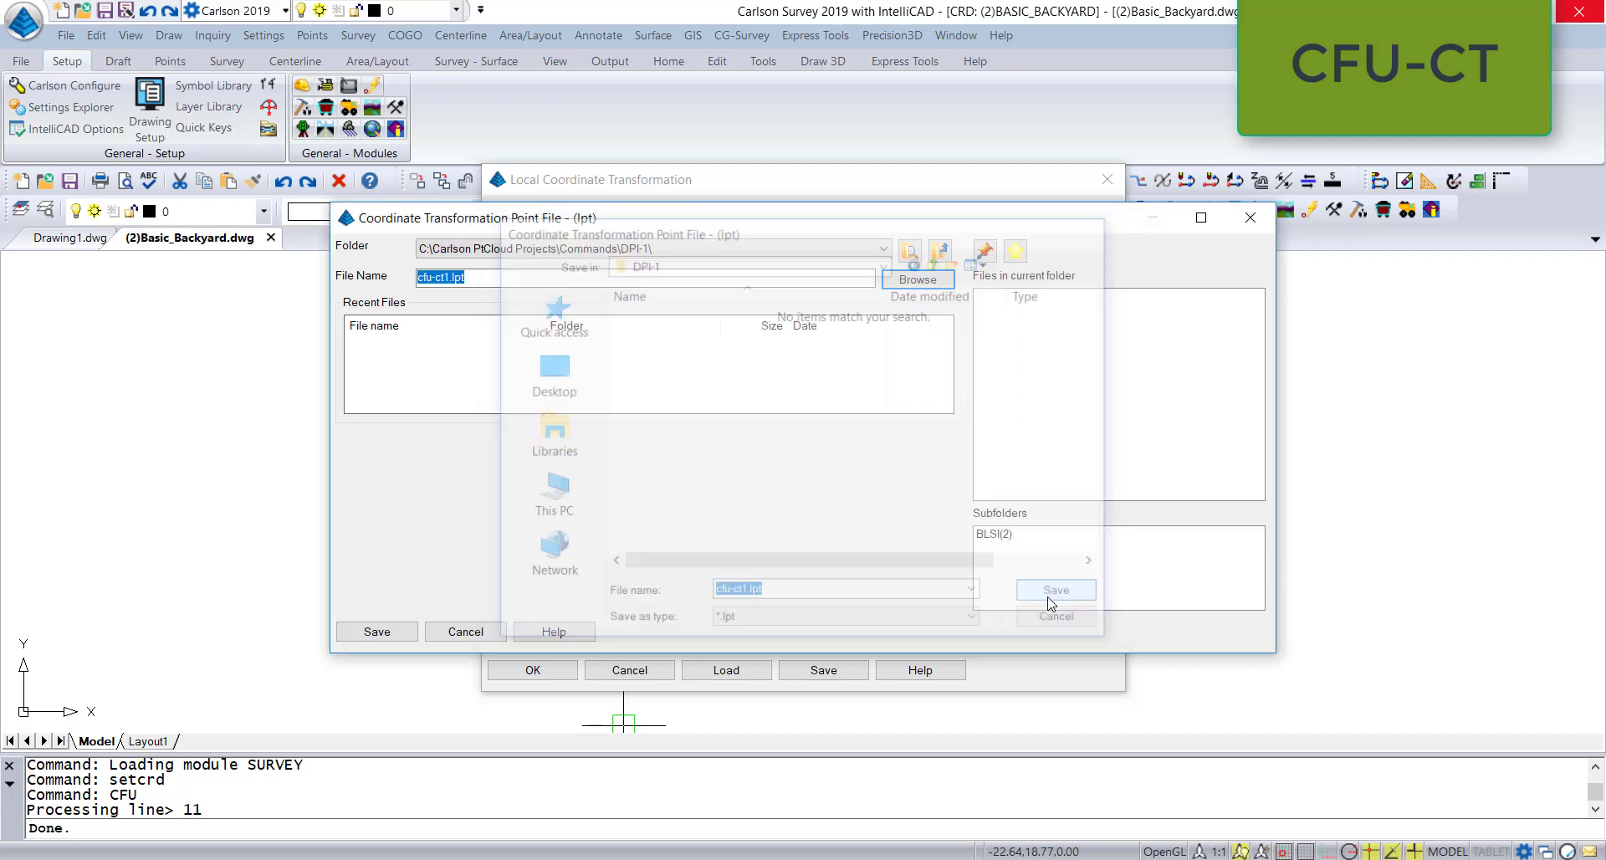
- Pin the DPI-1 folder and finish saving the coordinate transformation point file
left_click(992, 254)
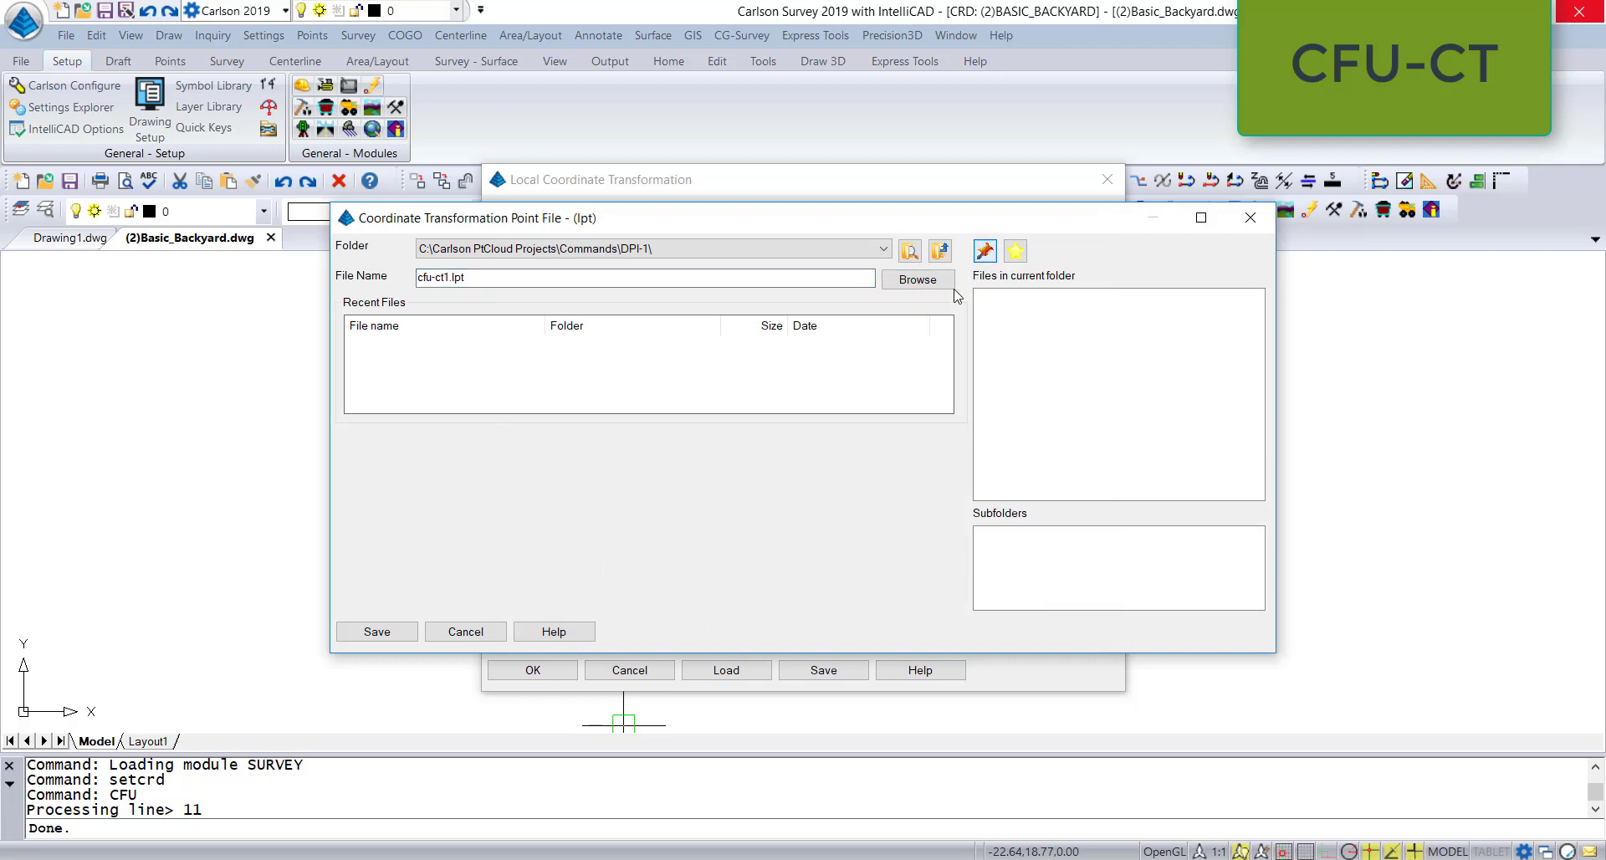
left_click(885, 249)
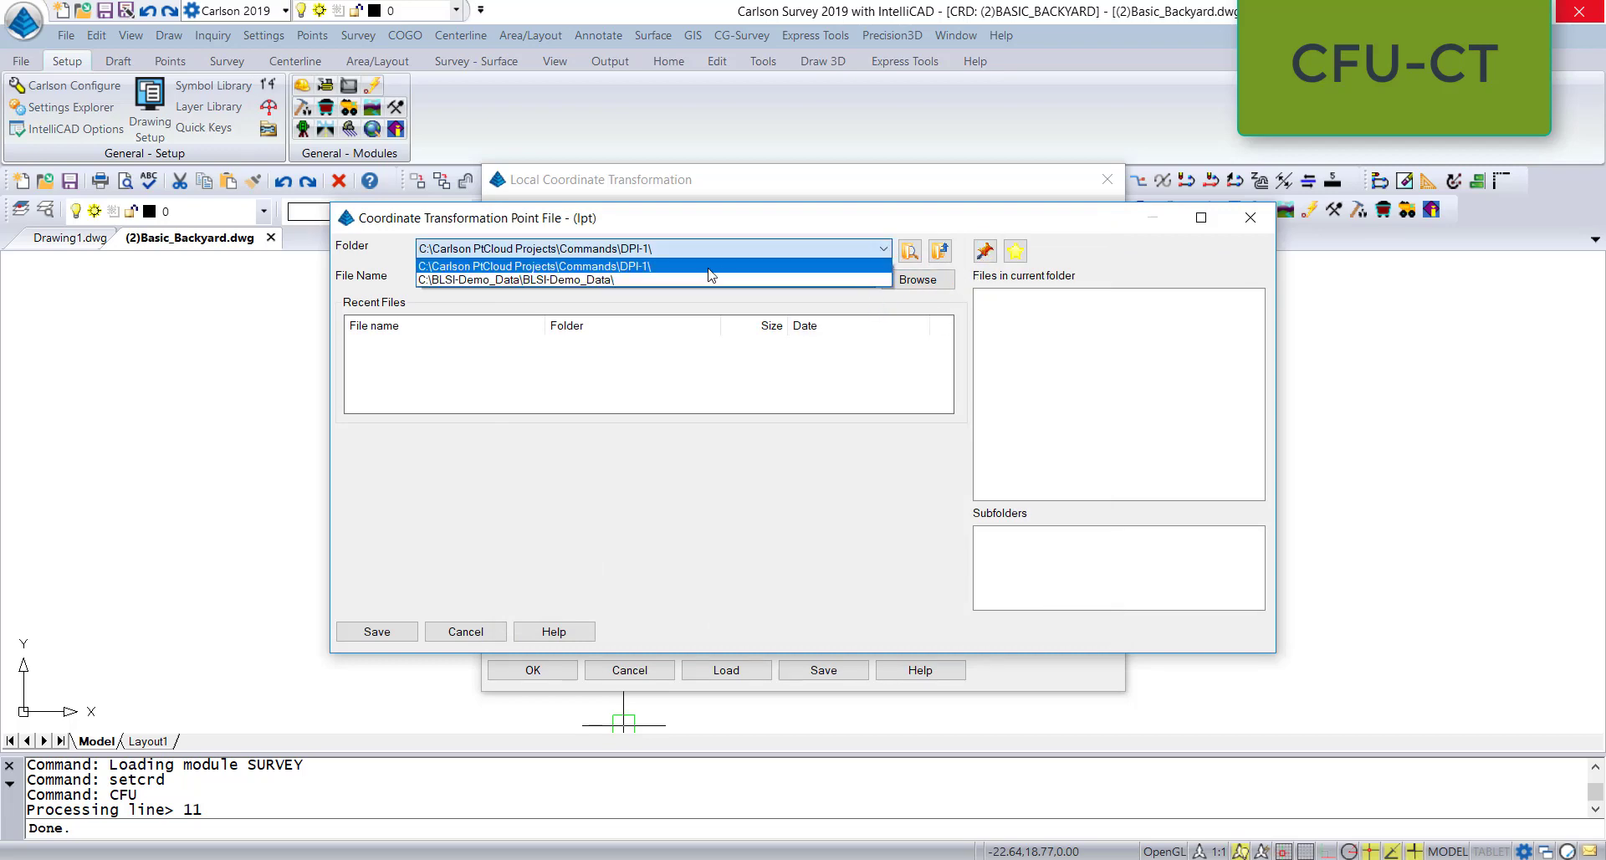
left_click(531, 543)
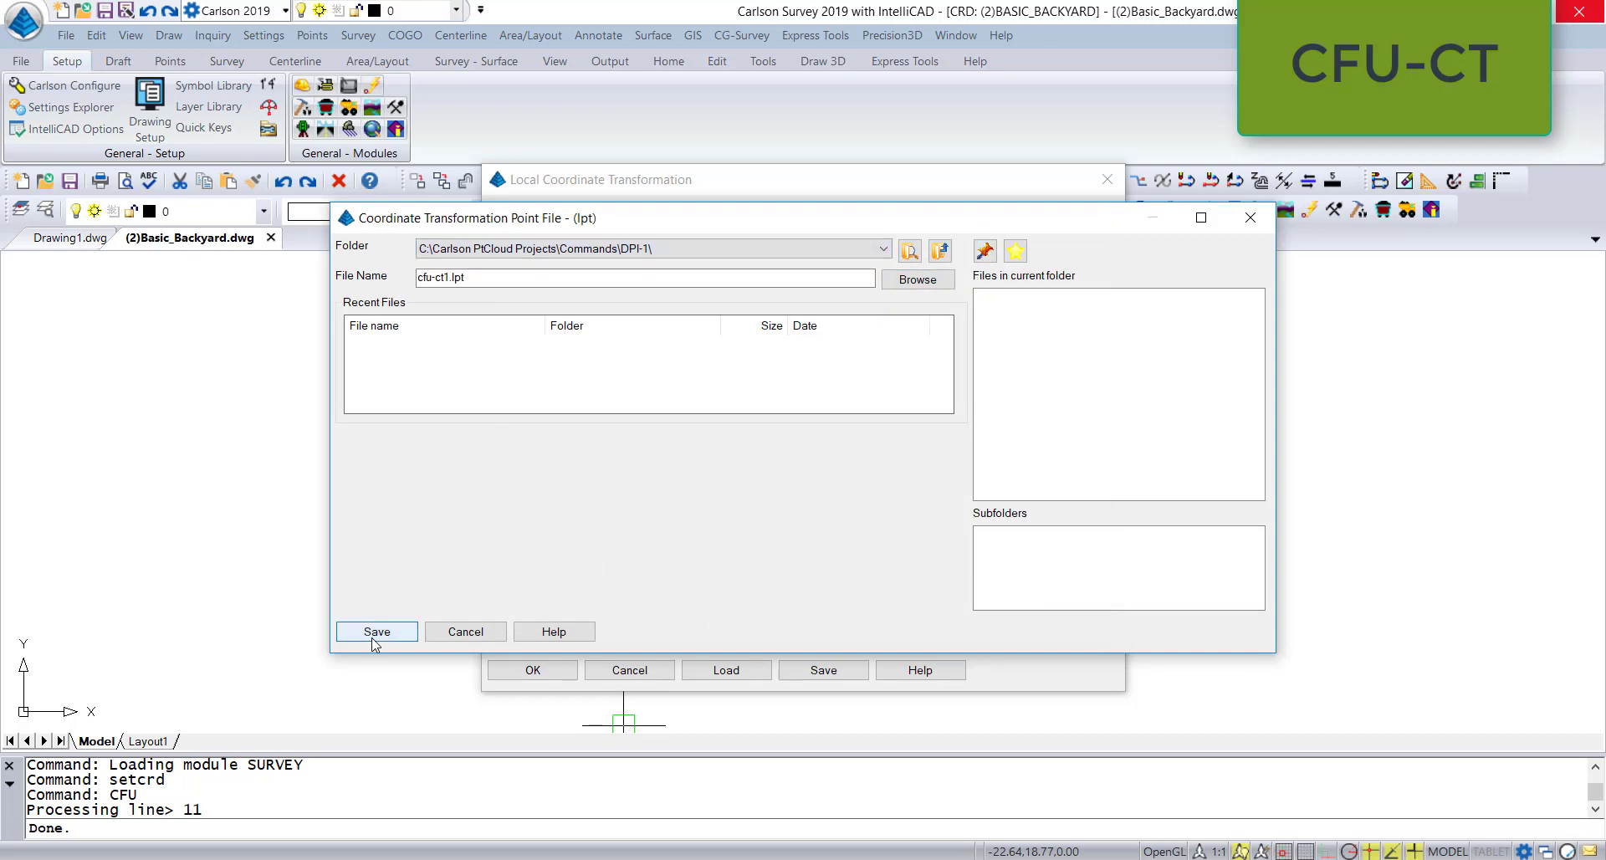
left_click(376, 633)
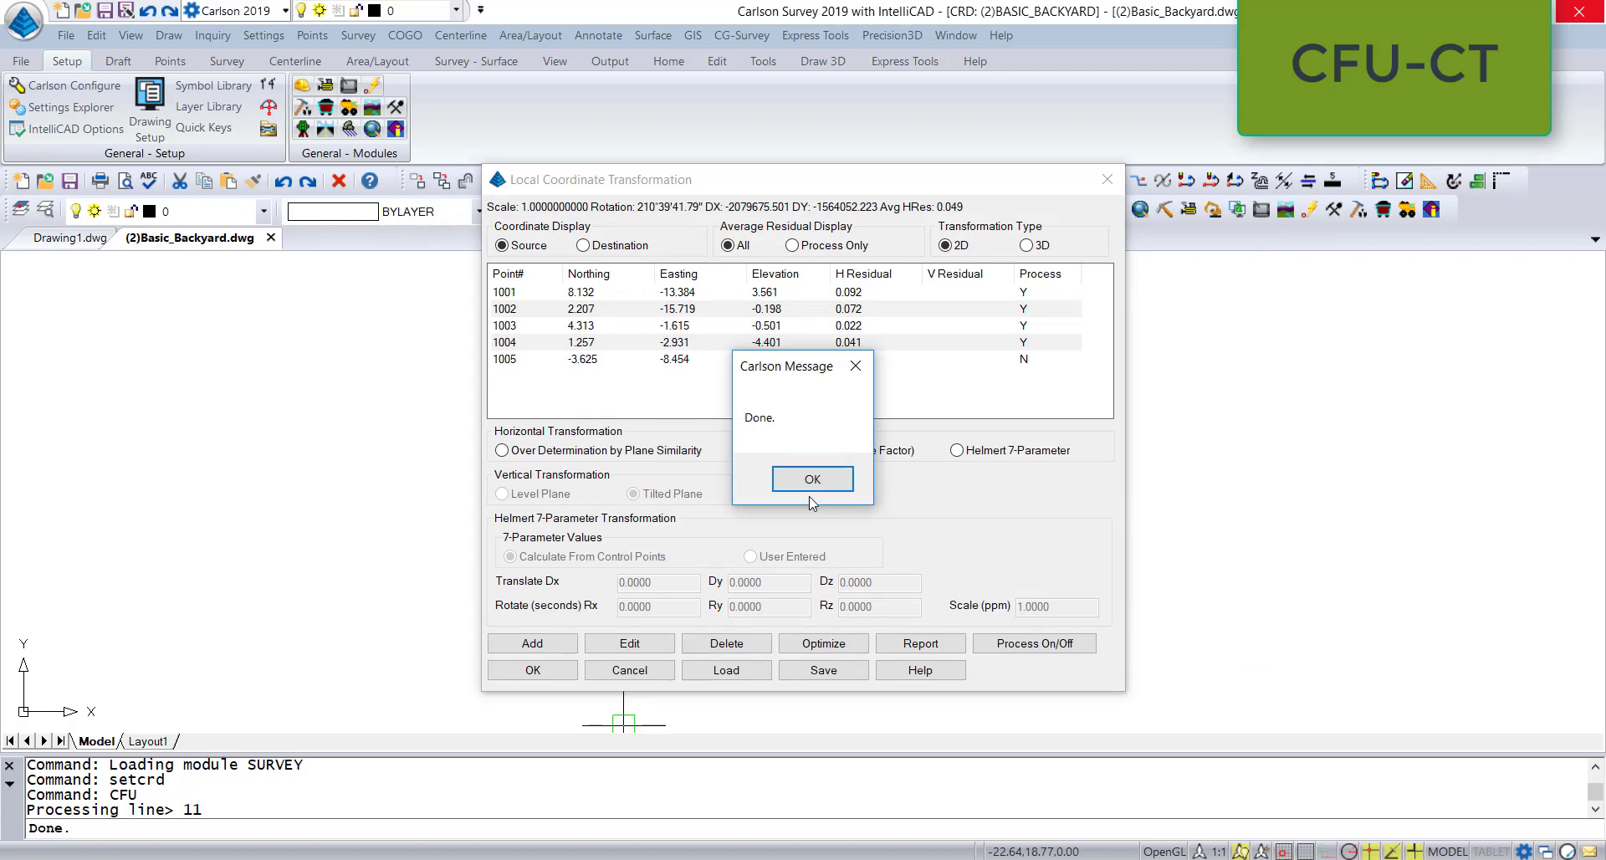
left_click(810, 488)
- Accept the local coordinate transformation and apply it to the point range 1-208
left_click(523, 672)
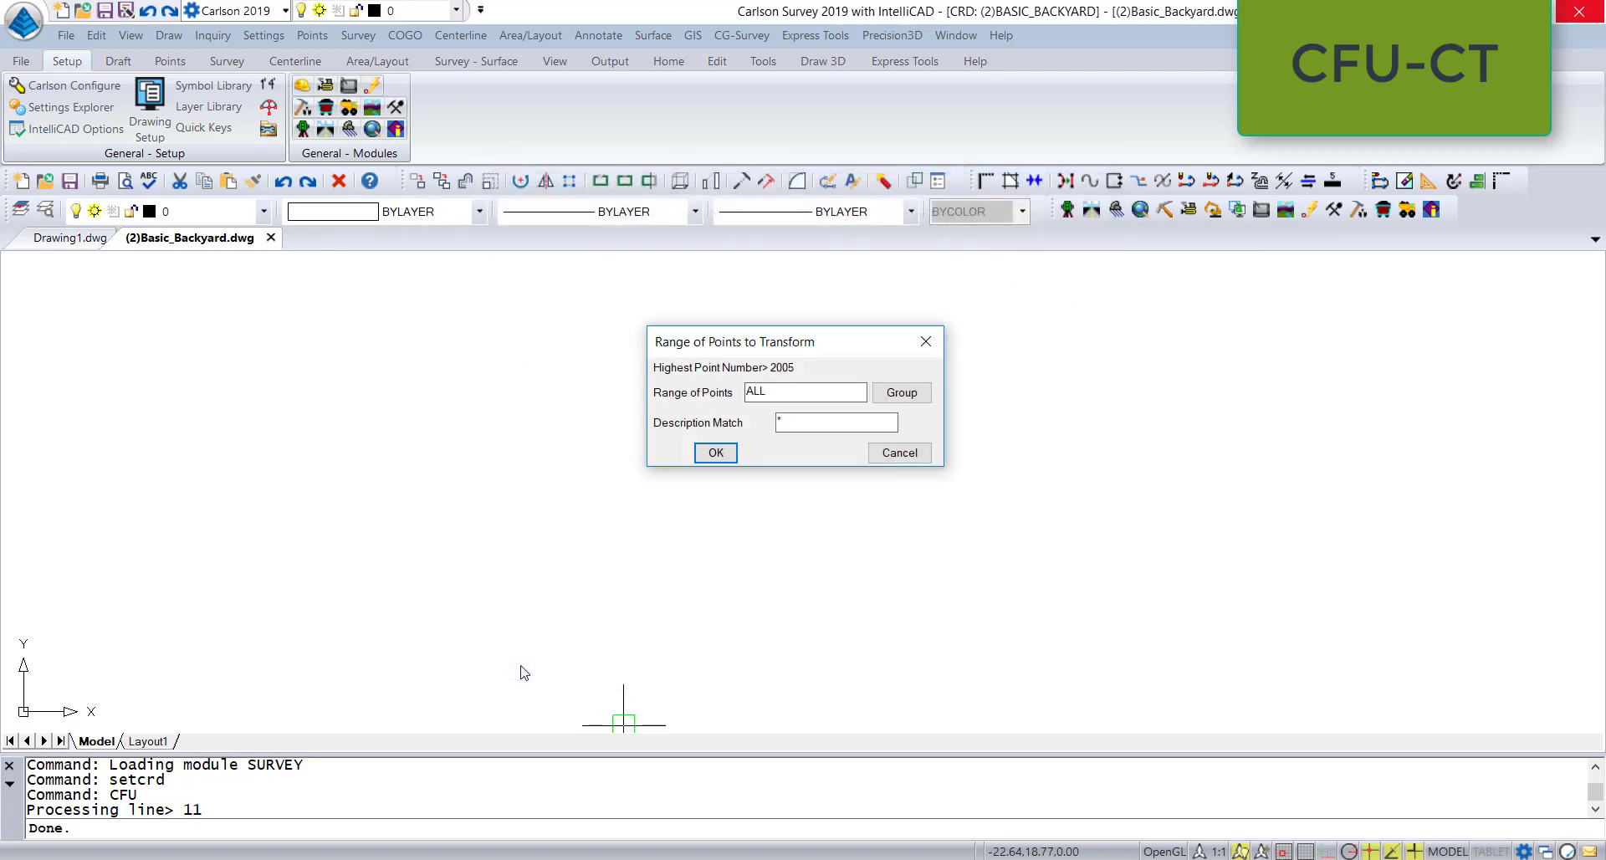
double_click(764, 391)
type("1-208")
left_click(729, 456)
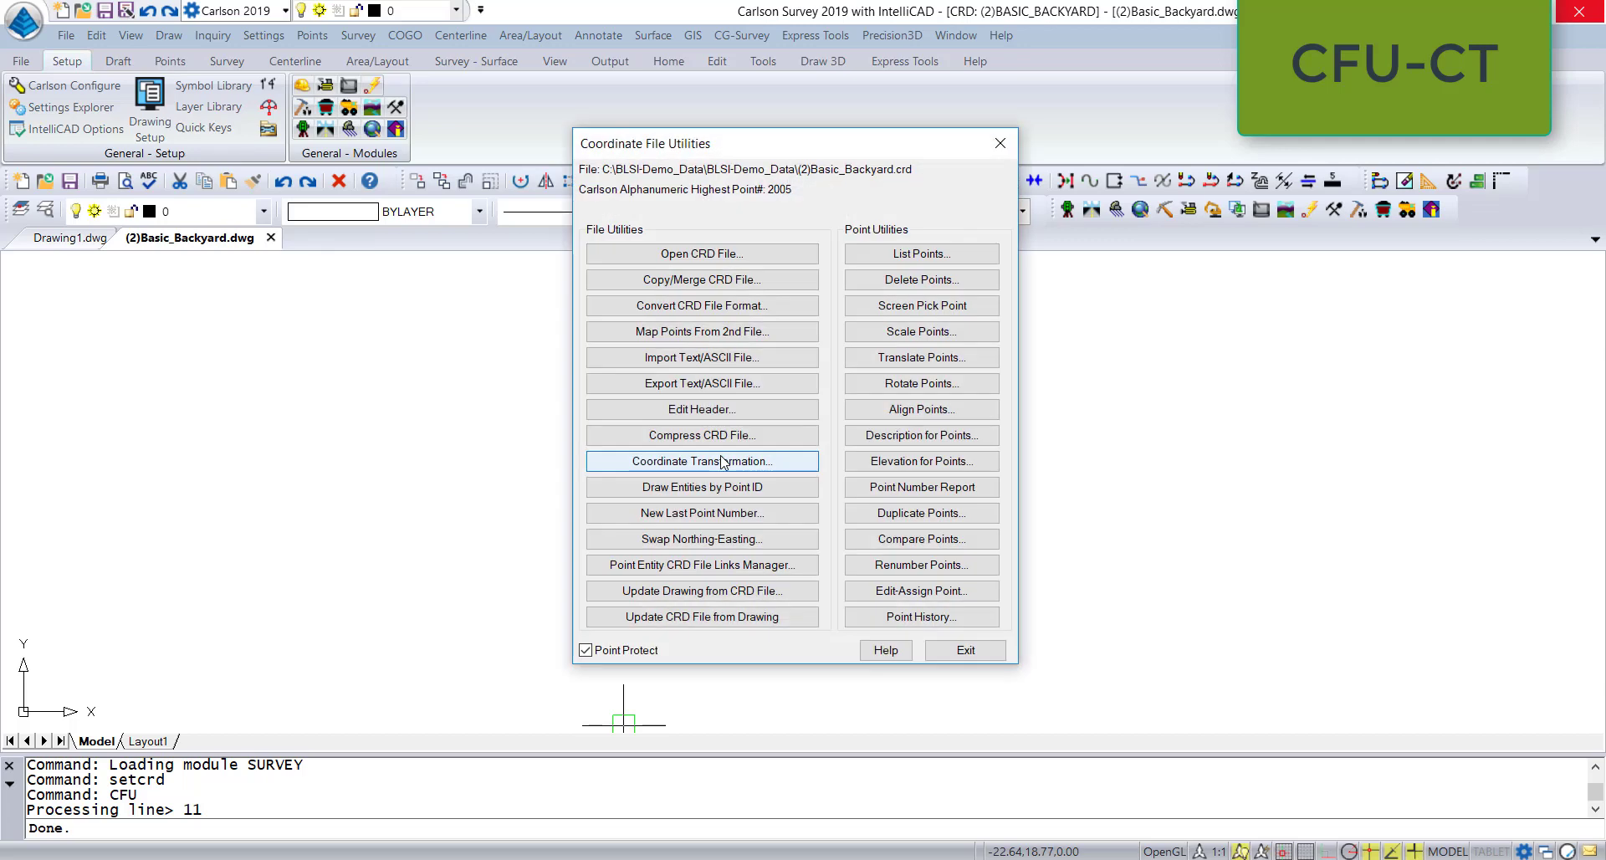
- List all points in a report, review the transformed coordinates down to the 1001-1005 and 2001-2005 control points, and close the report
left_click(896, 257)
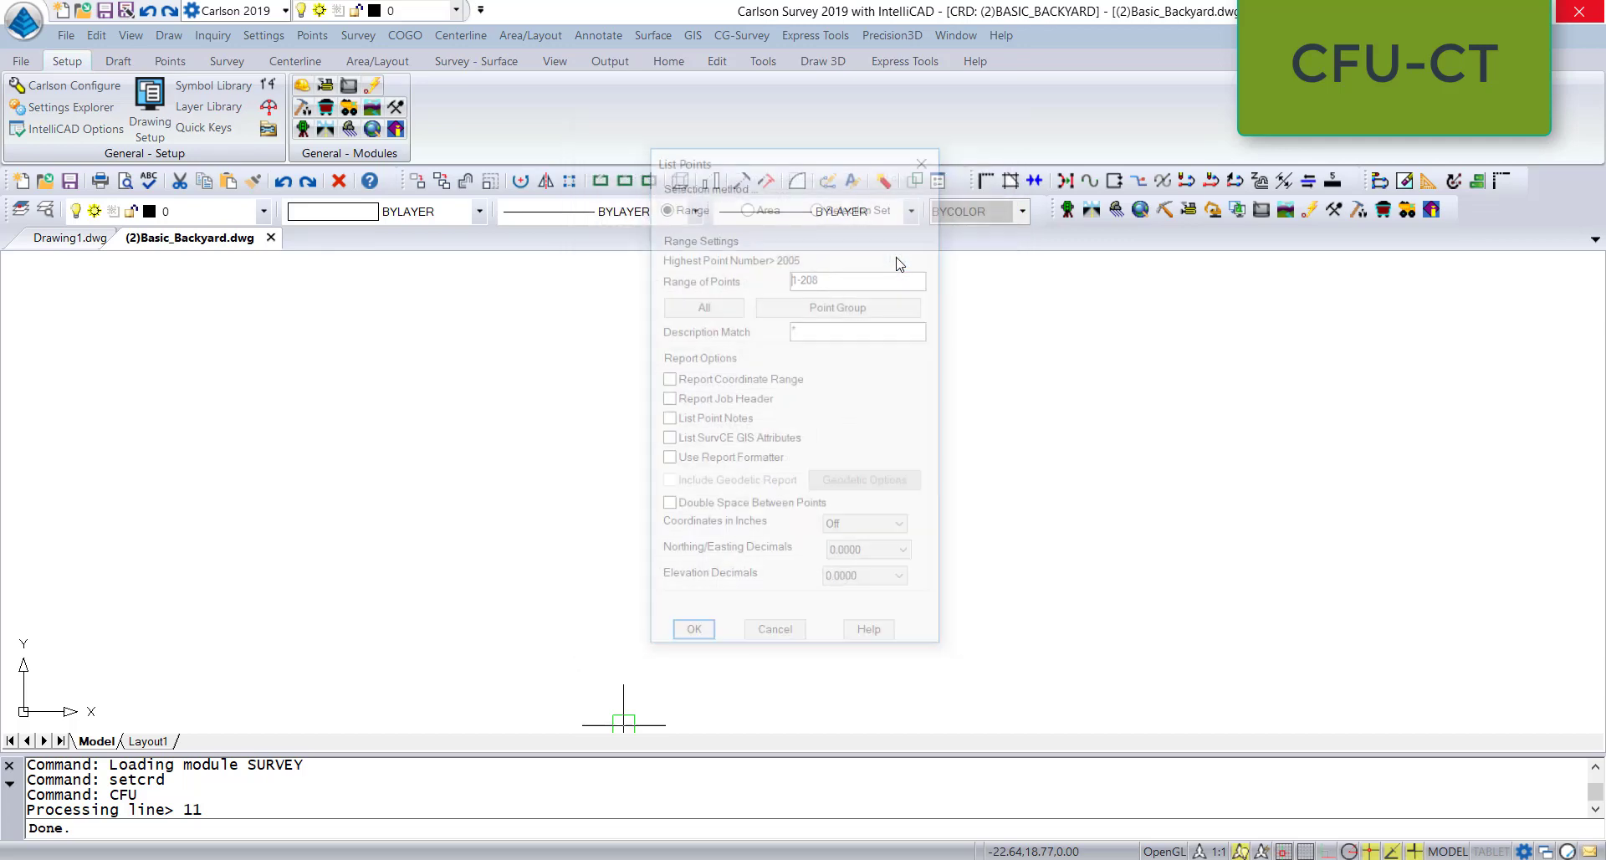
left_click(724, 308)
left_click(692, 636)
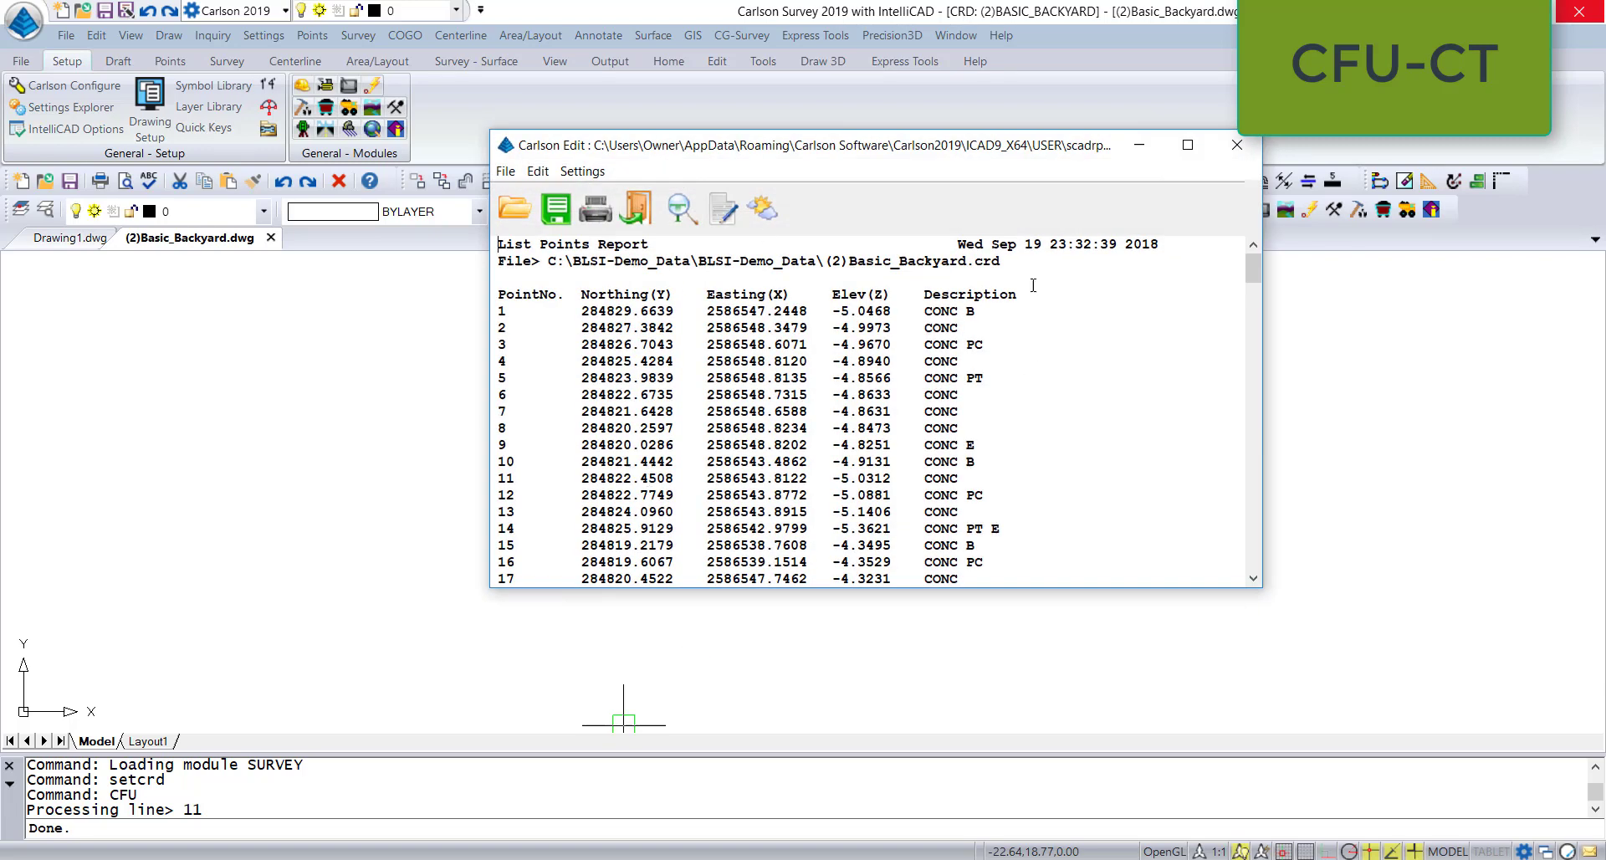
left_click(1187, 146)
scroll(363, 383, "down", 1)
scroll(363, 383, "down", 20)
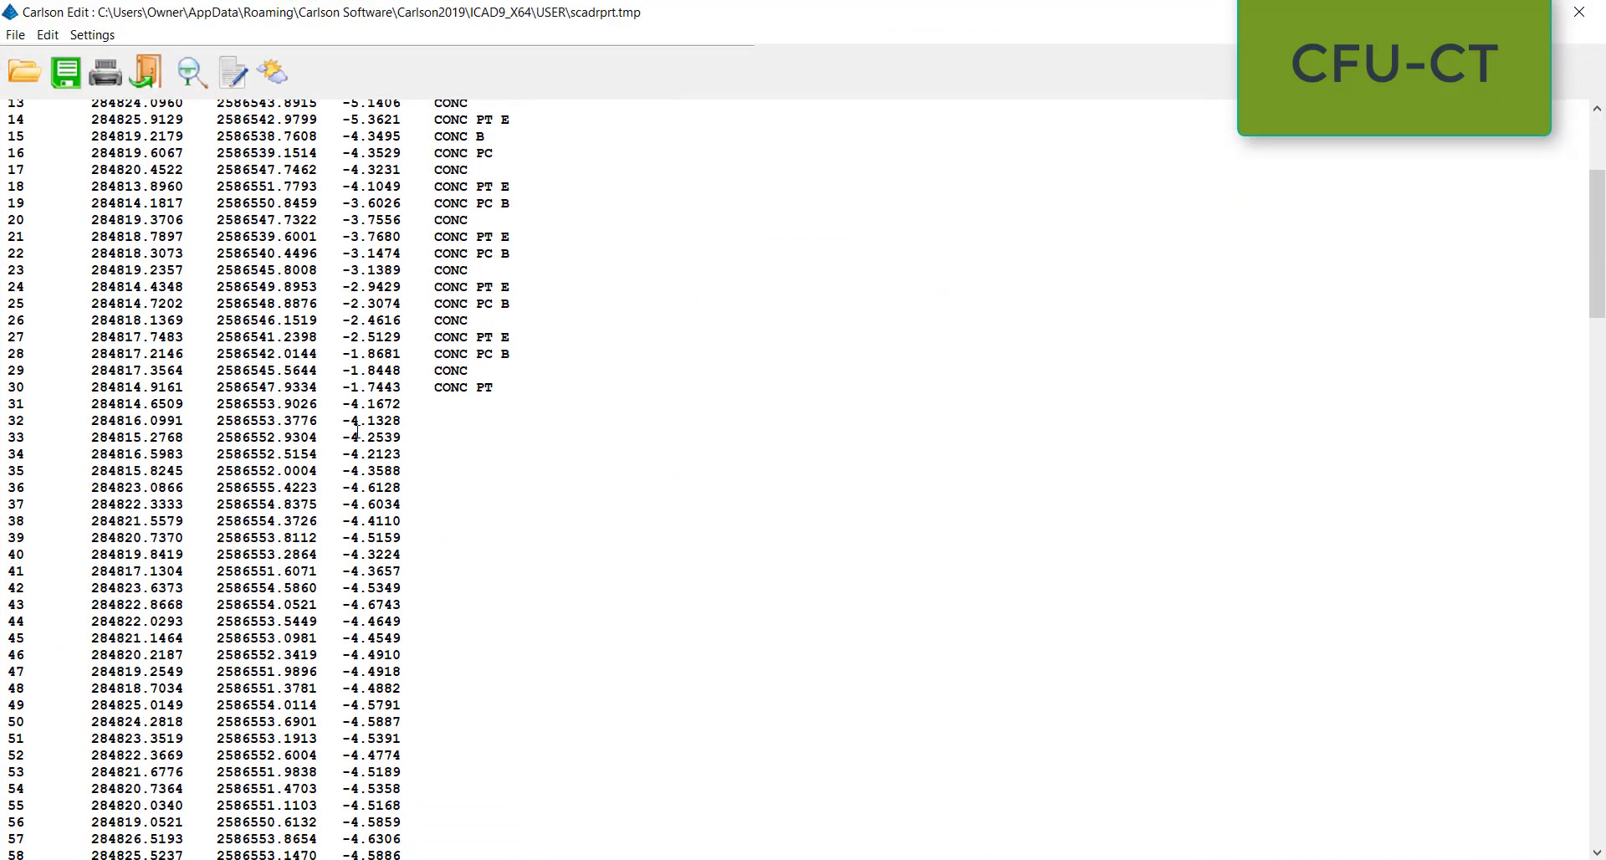
scroll(350, 452, "down", 20)
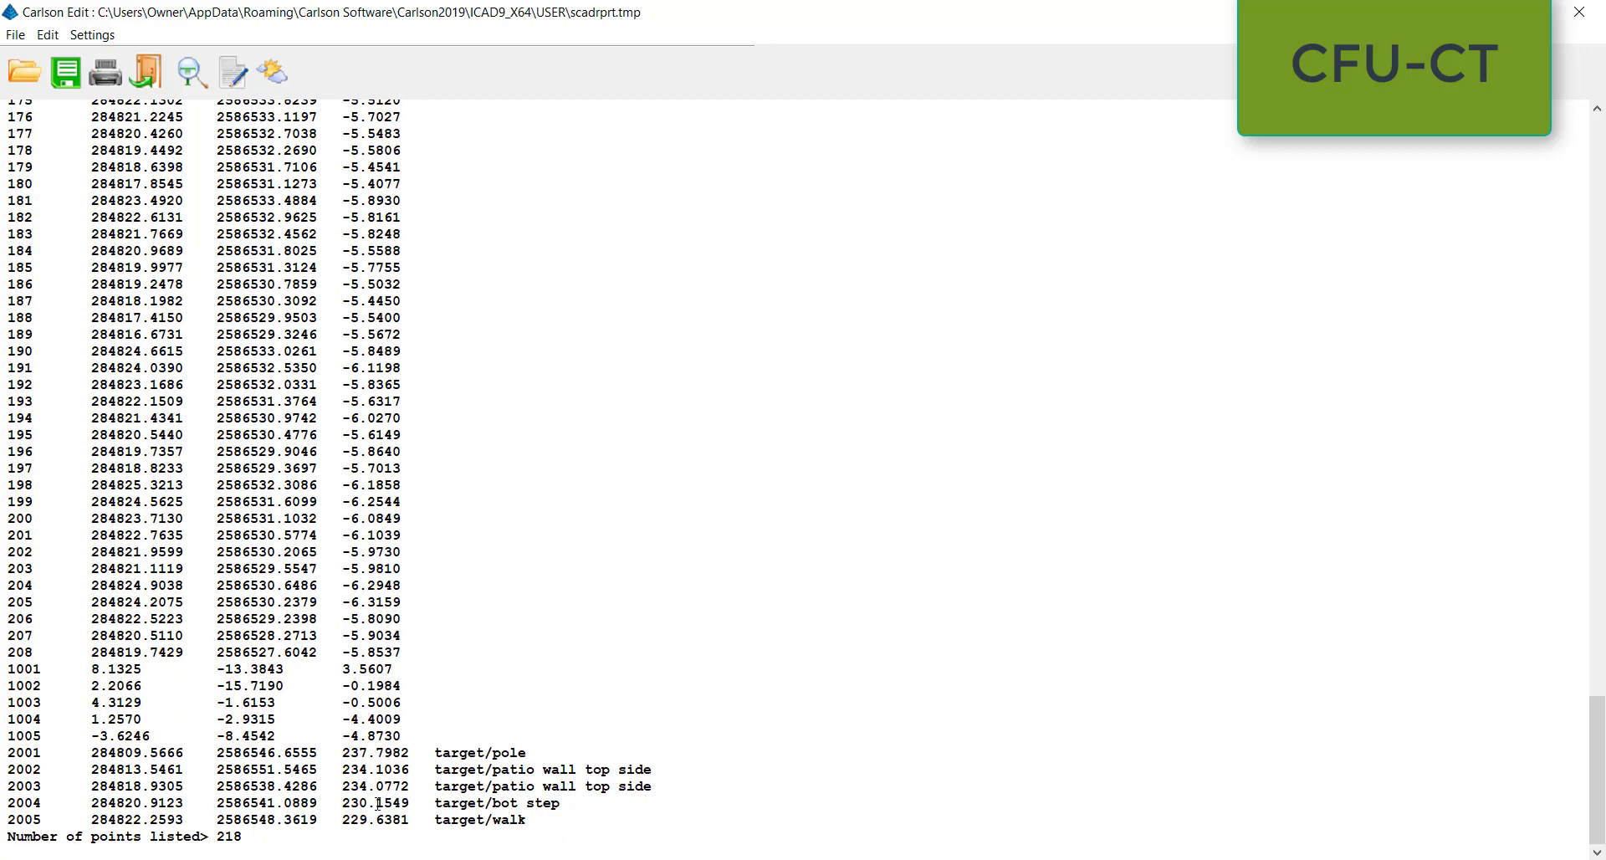
left_click(1589, 22)
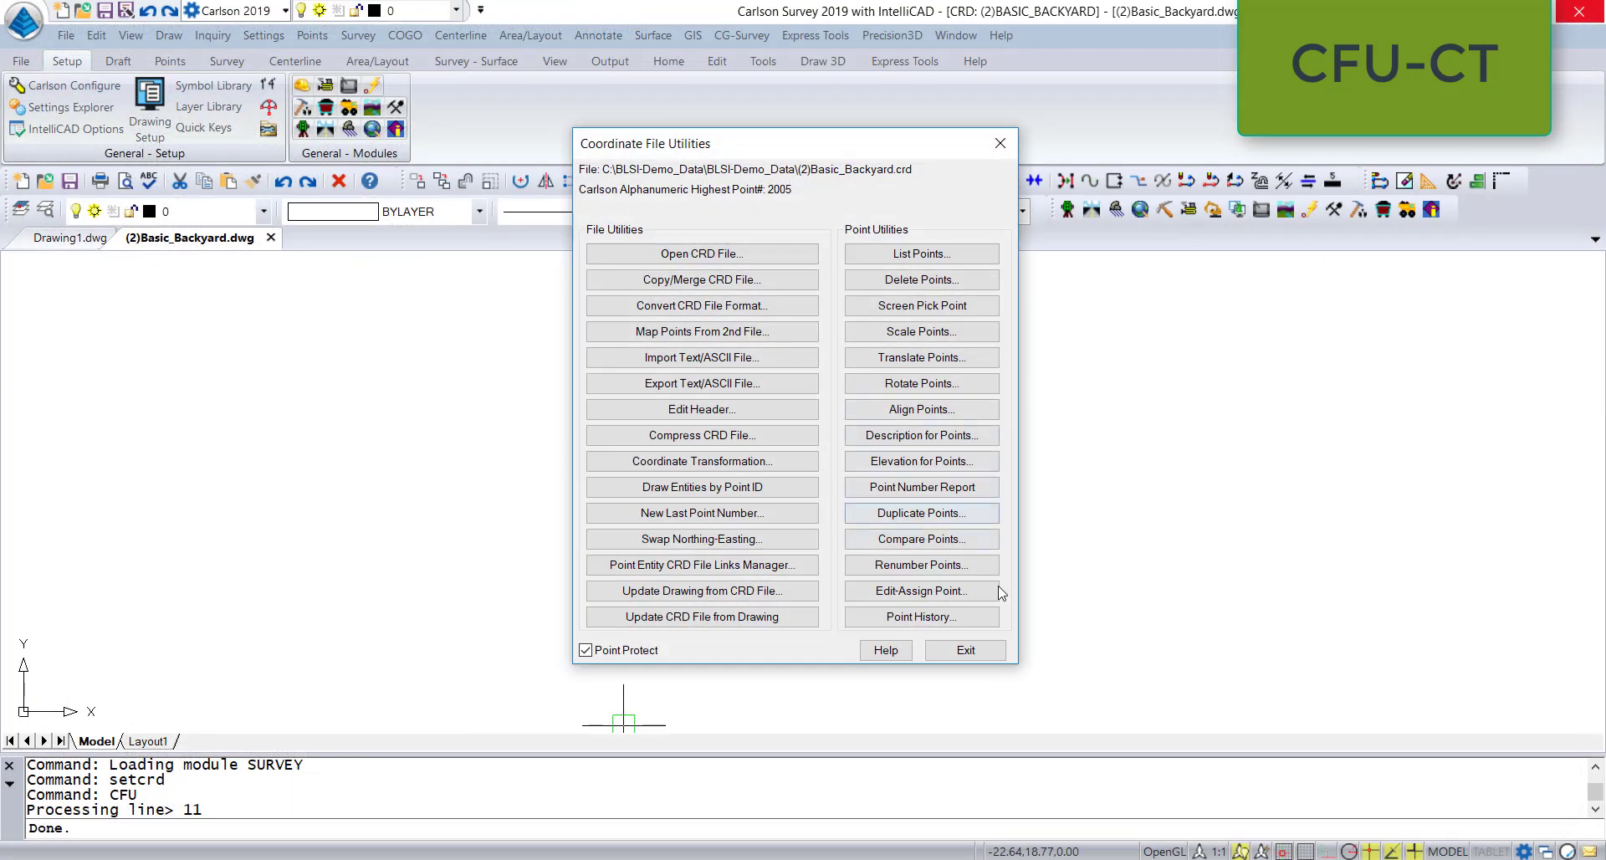
- Exit Coordinate File Utilities and draw the scanned points, lines and symbols with Draw Field to Finish, splitting all multiple codes
left_click(977, 650)
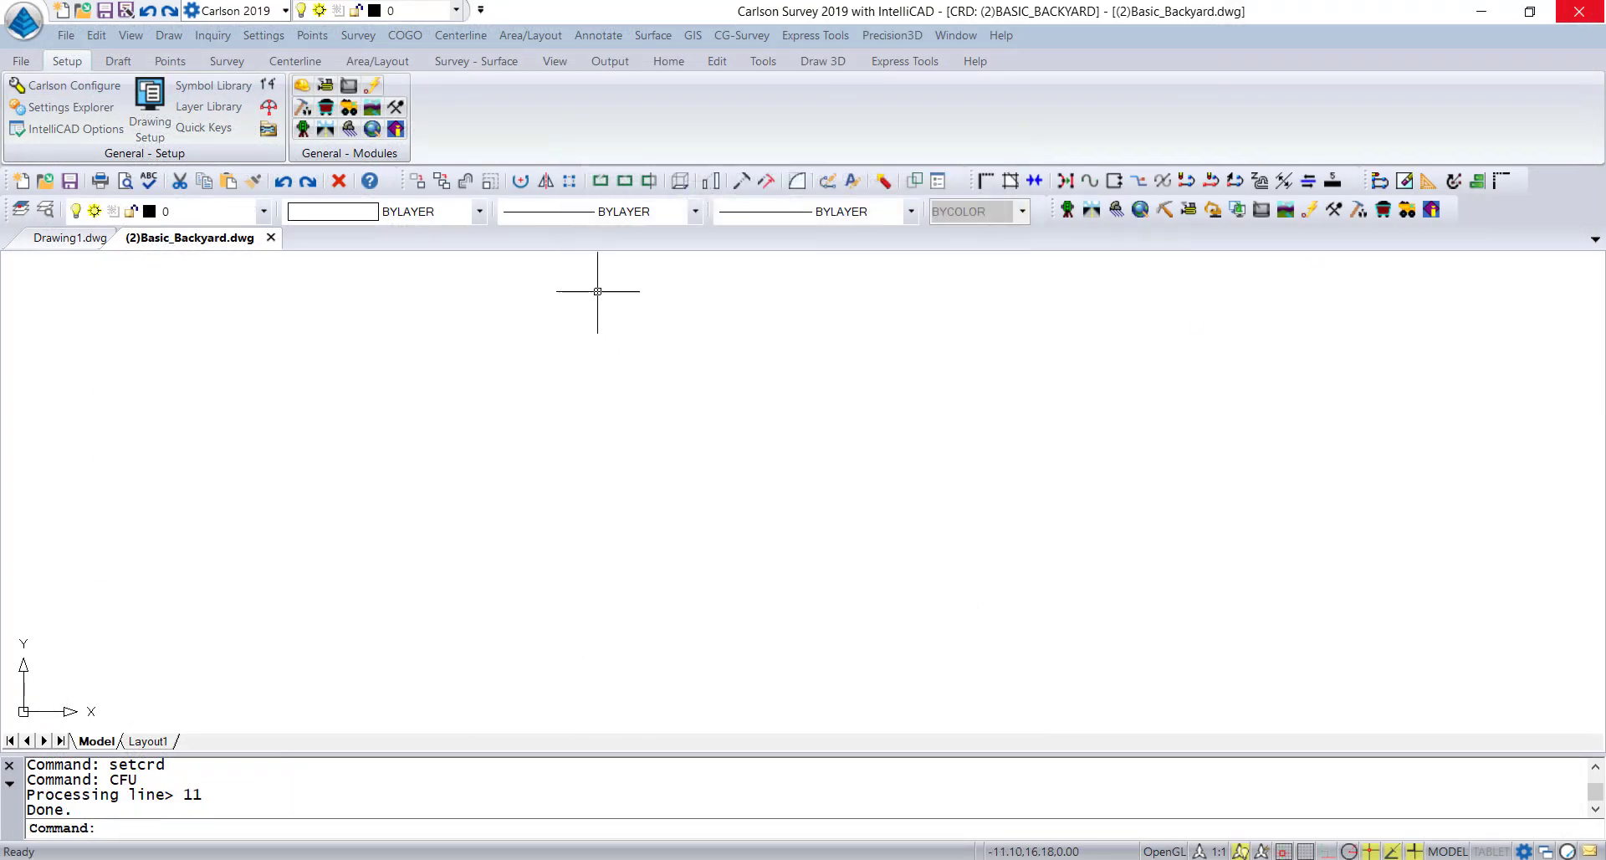
left_click(358, 35)
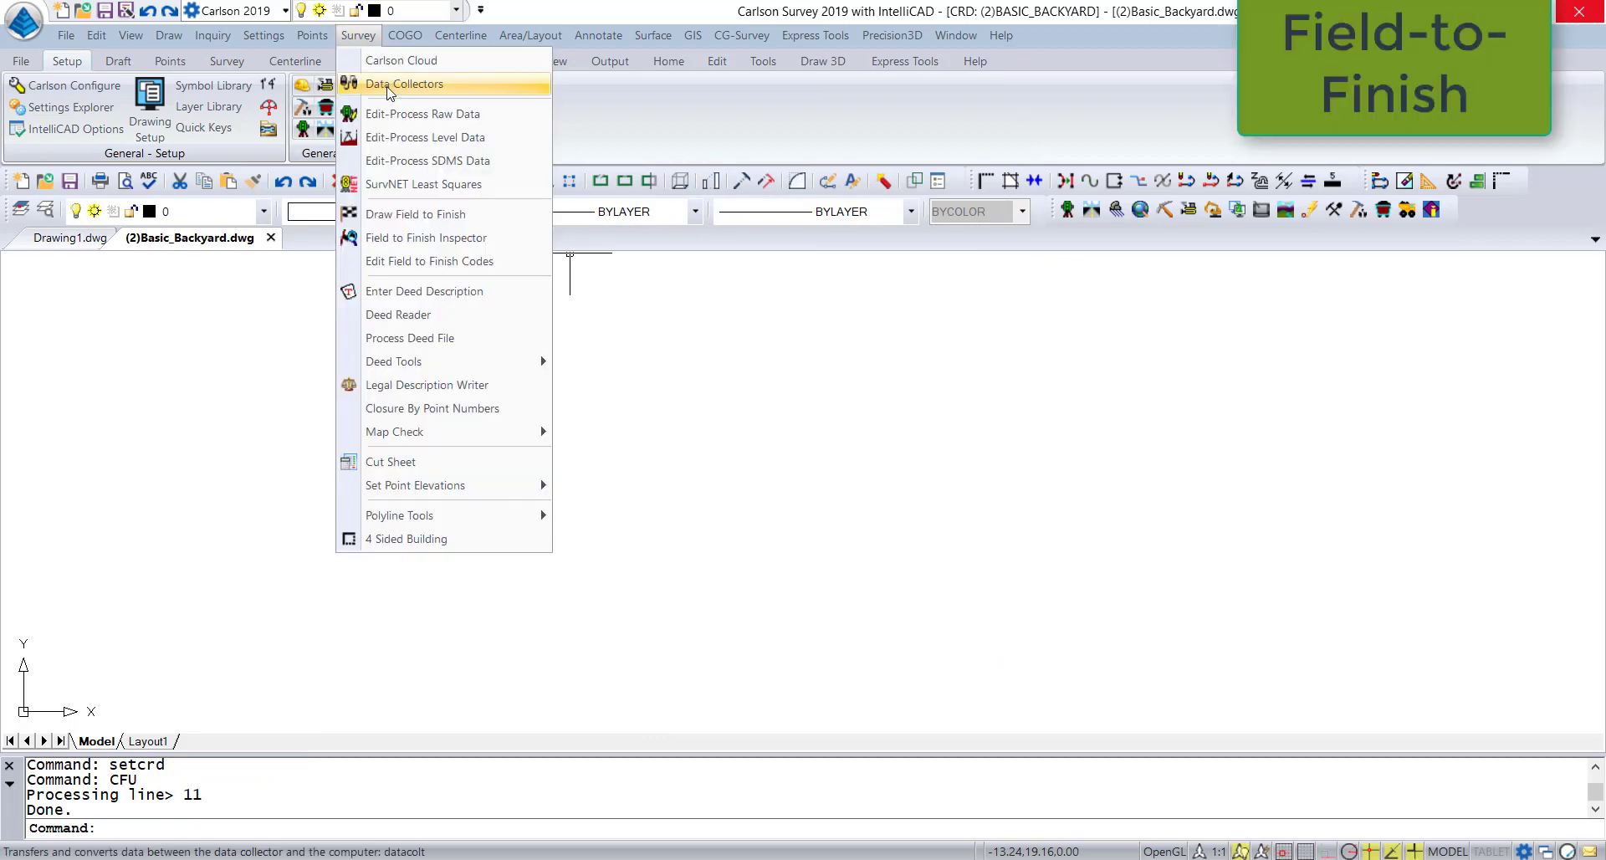
left_click(407, 219)
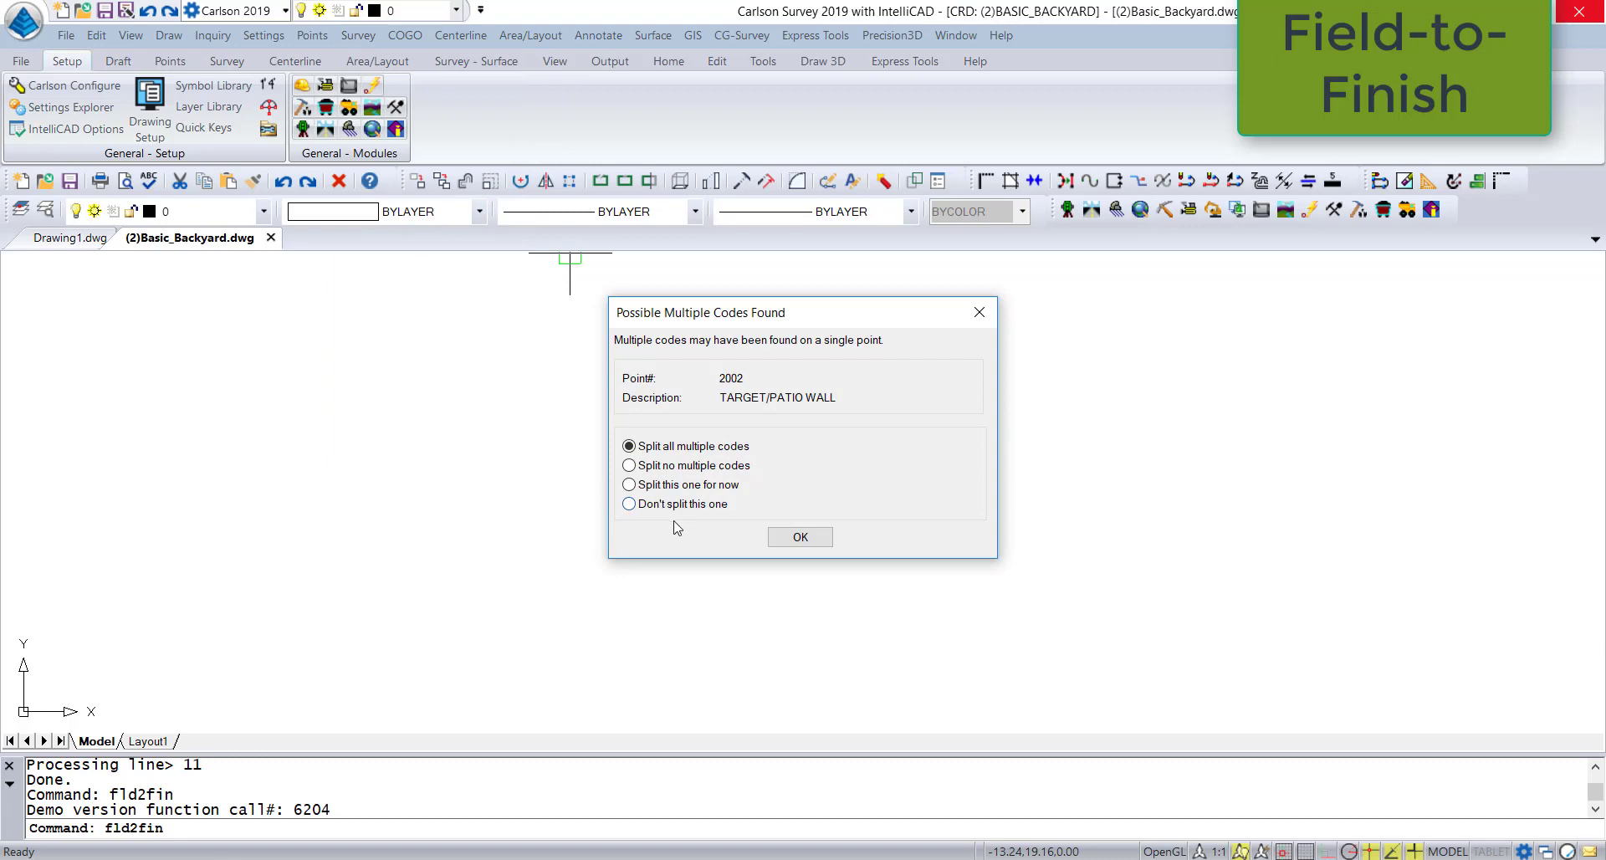
left_click(785, 540)
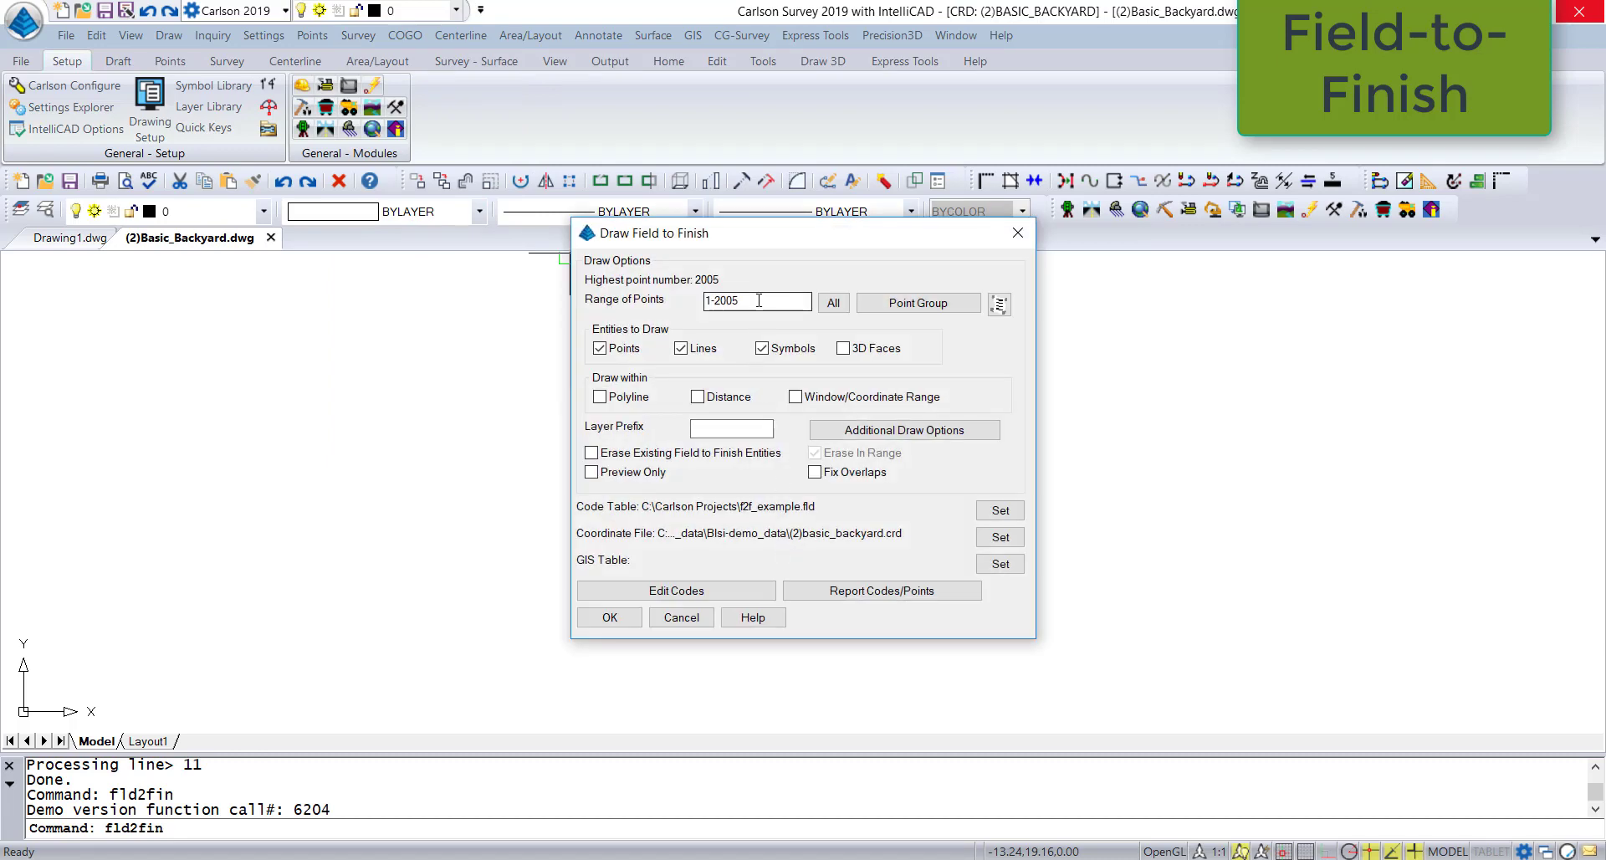
left_click(758, 300)
left_click(633, 619)
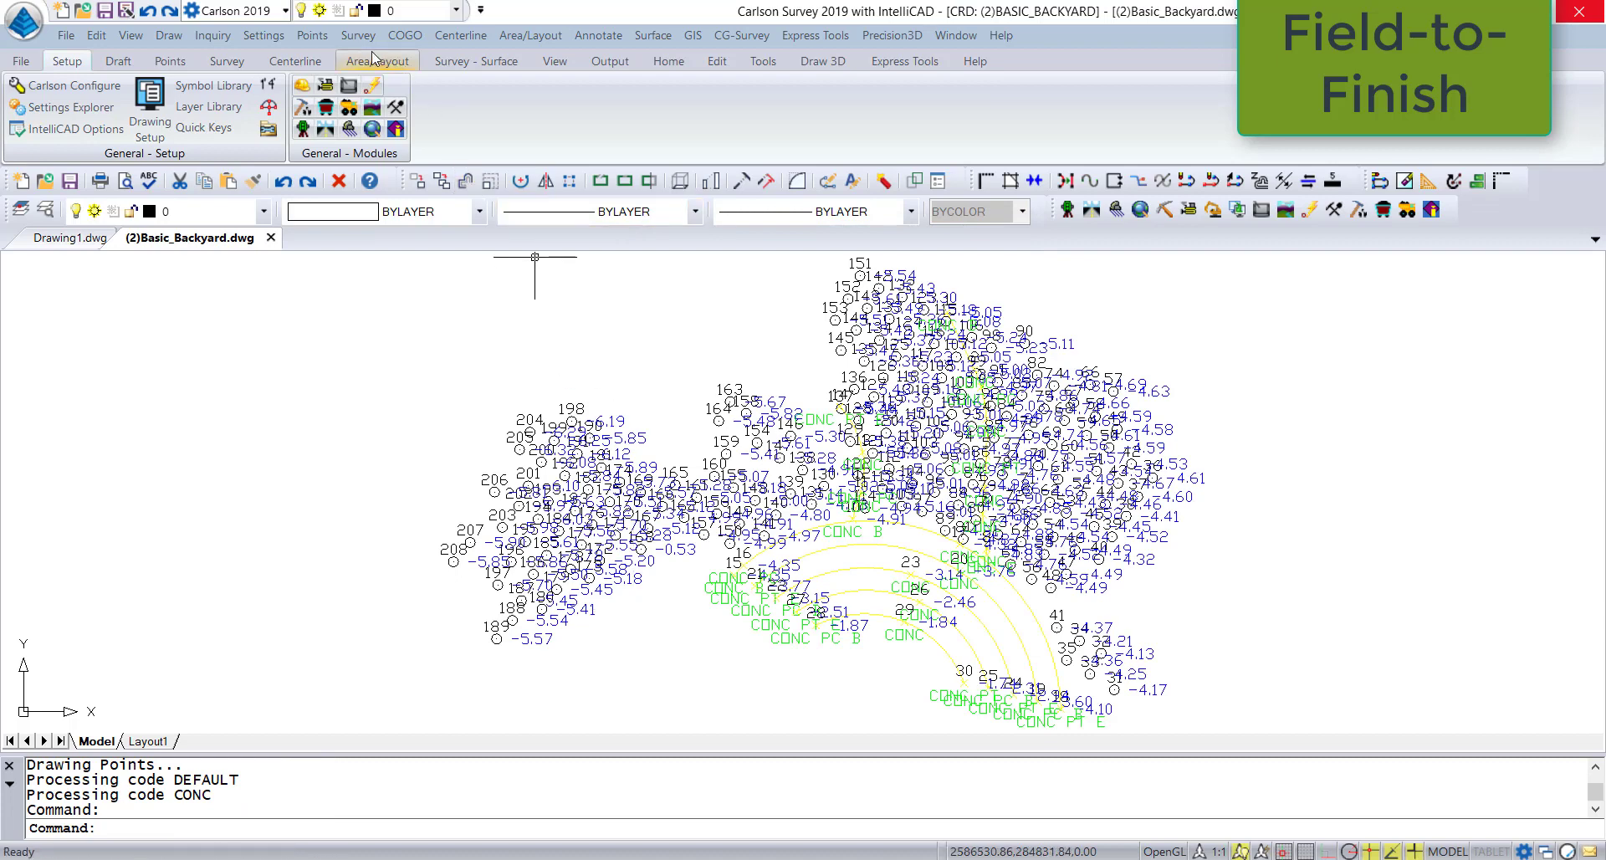
- Resize the attributes of all drawn points with a scaling multiplier of 0.200, applied to both symbols and labels
left_click(323, 38)
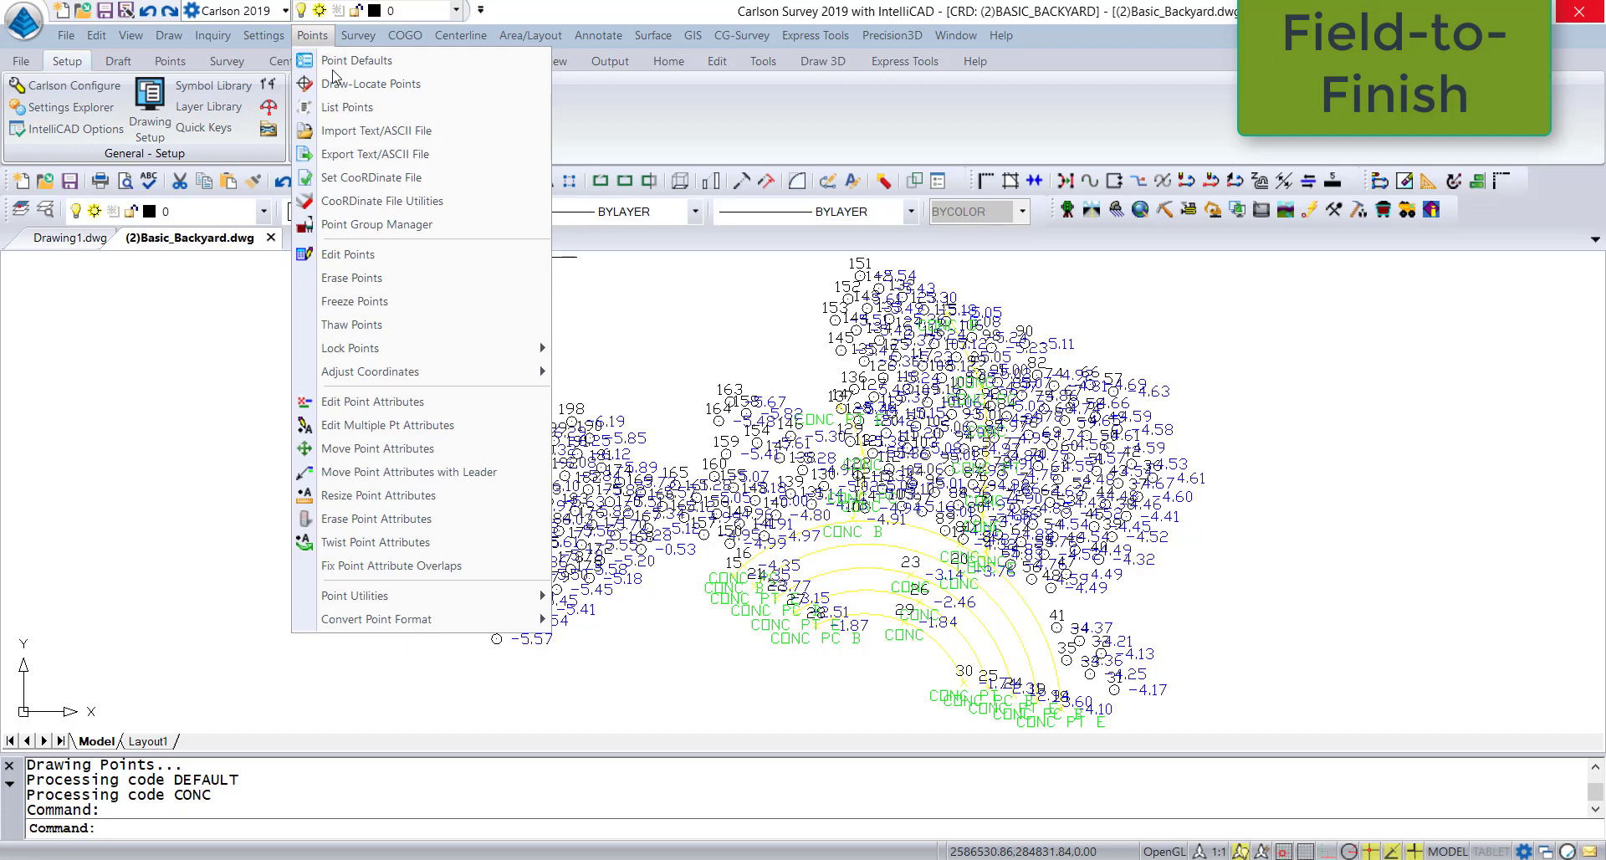
left_click(393, 495)
key("Return")
key("Return")
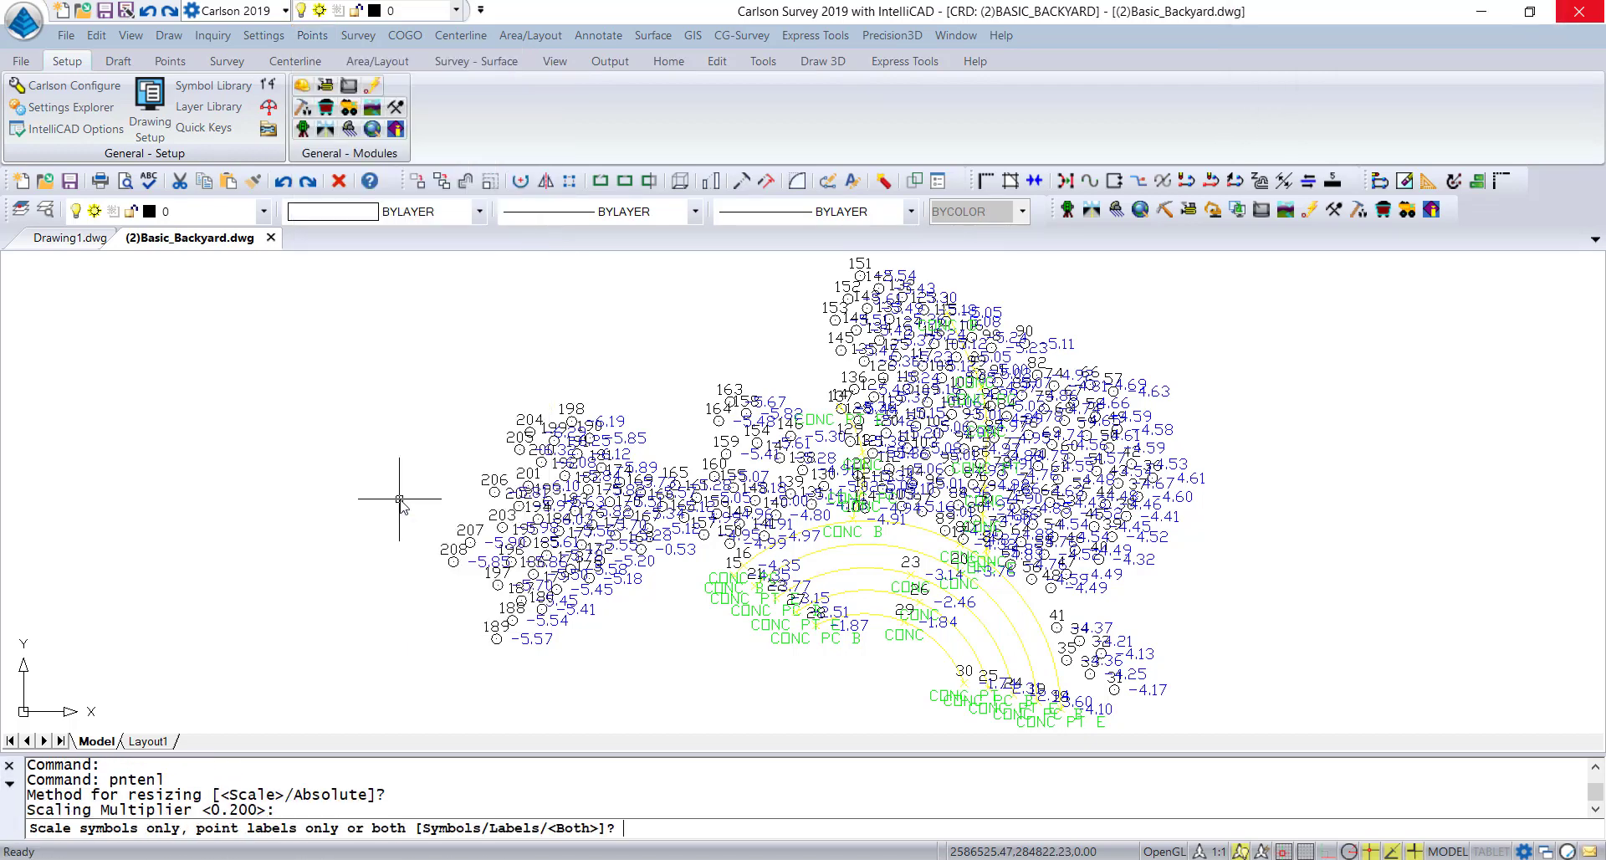
key("Return")
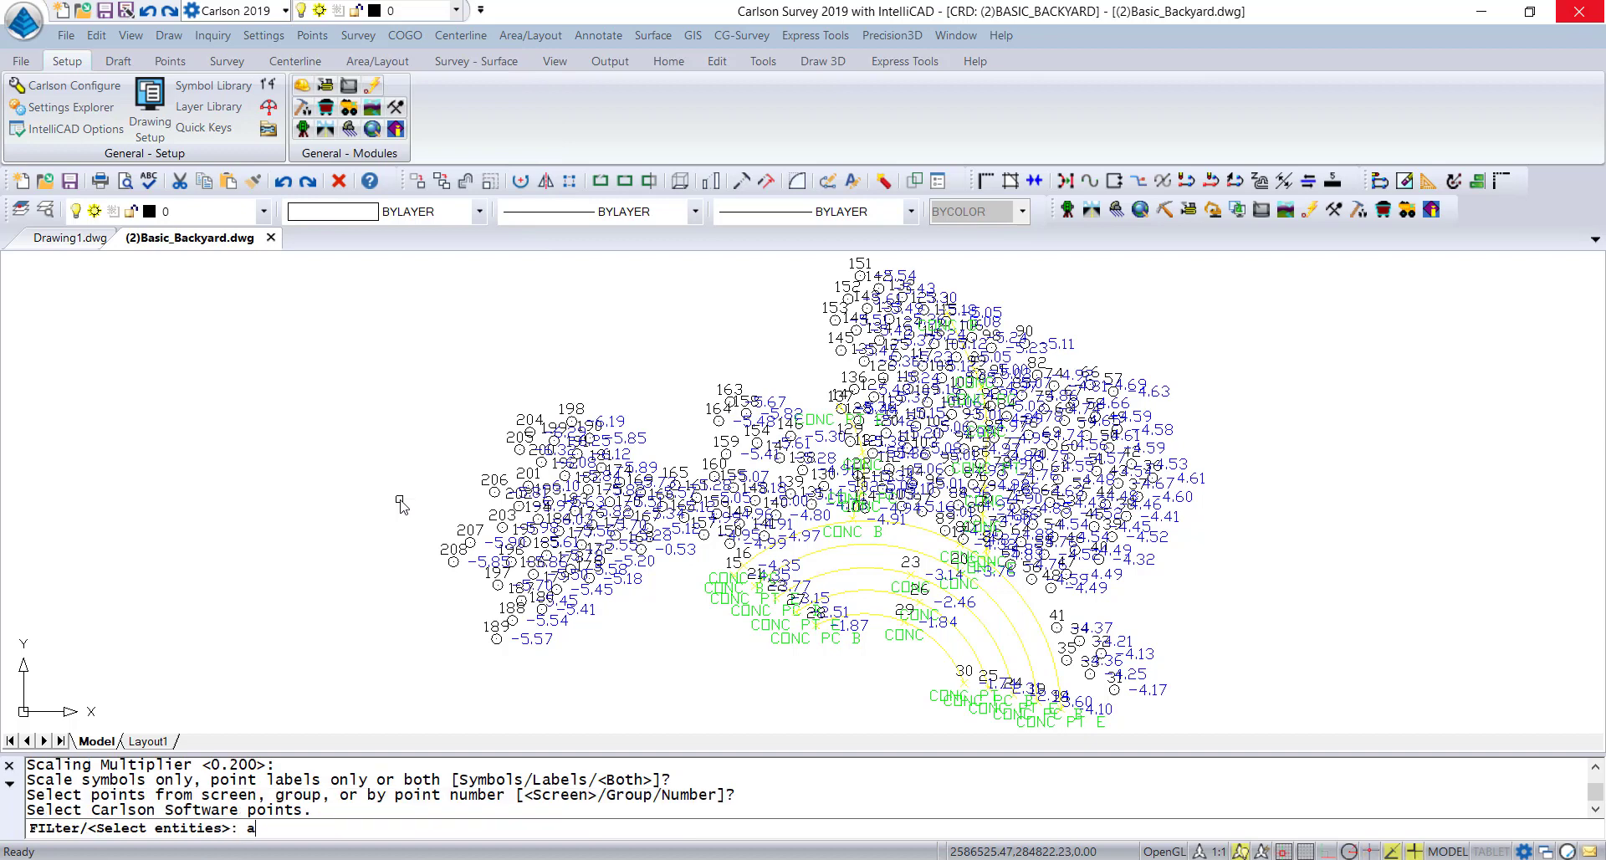
key("Return")
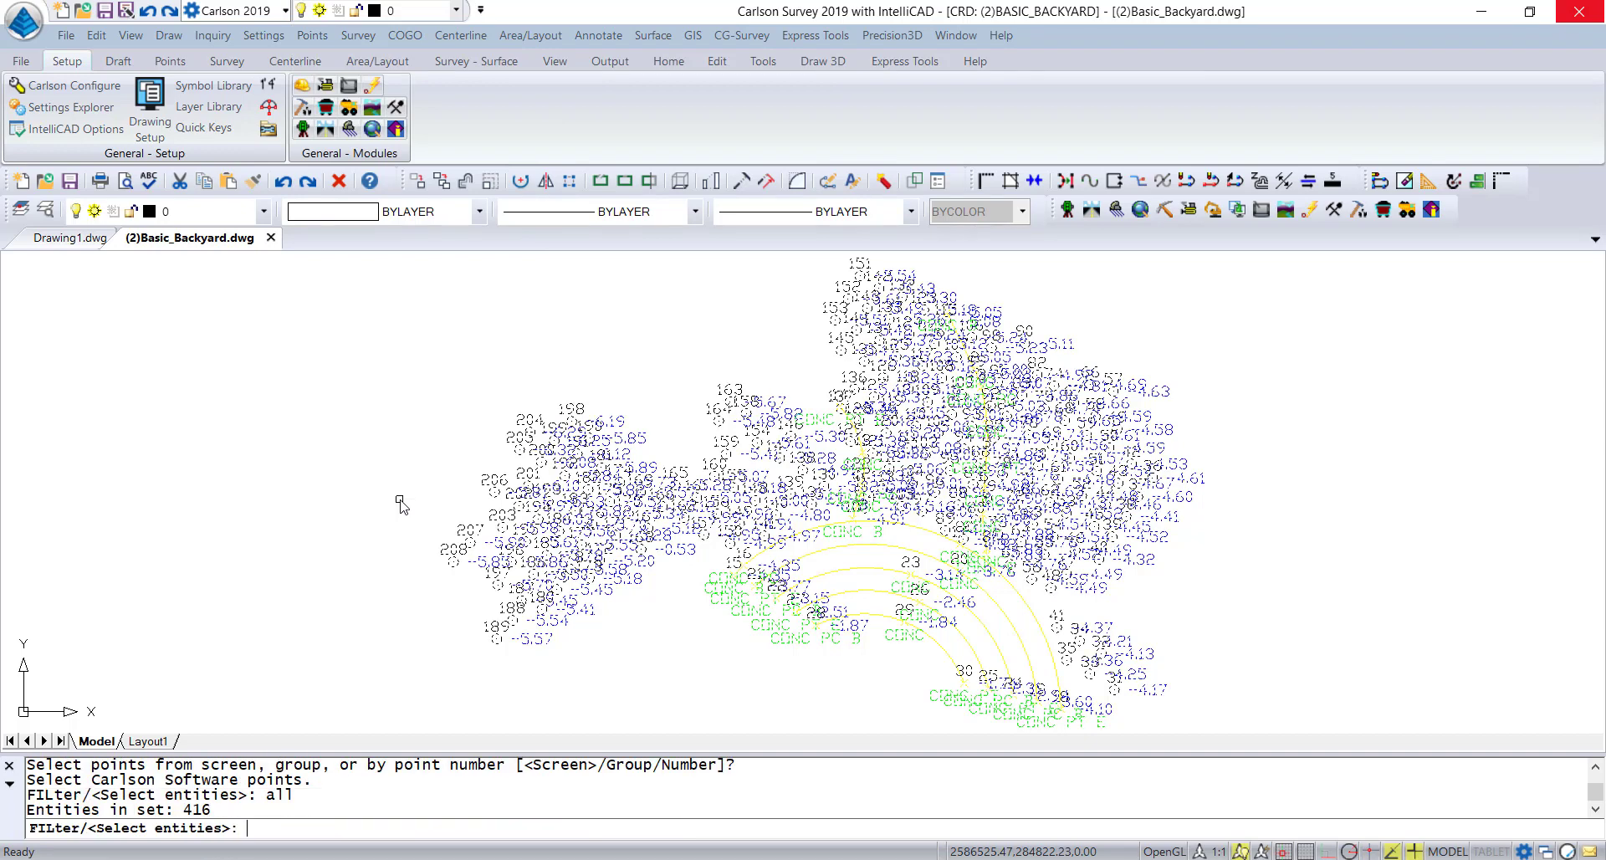
key("Return")
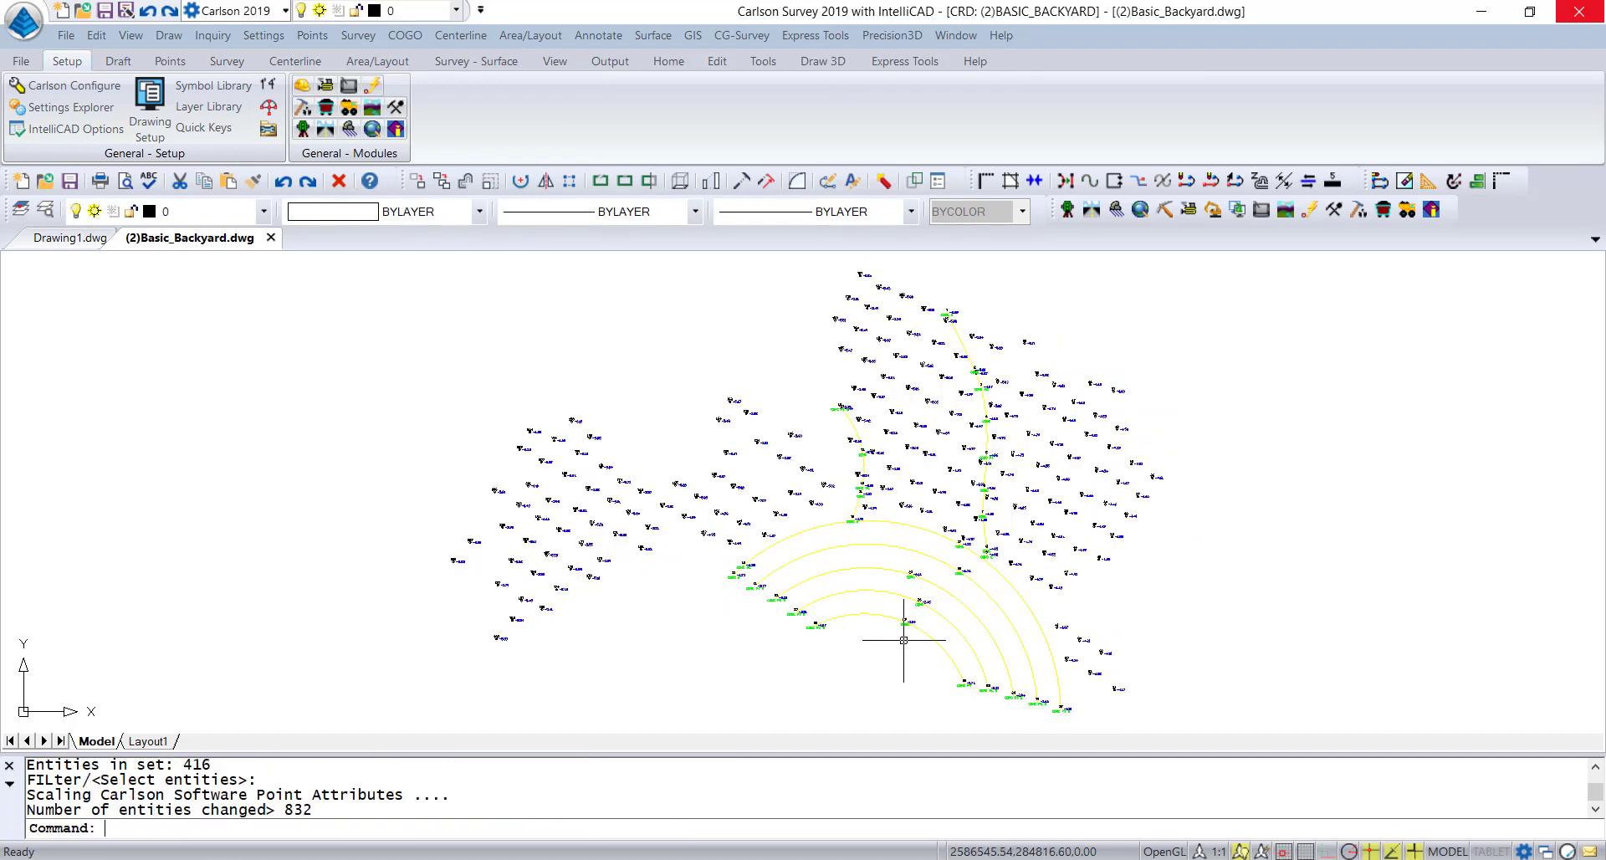
- Set up a block insertion from file and filter the file browser to the Drawing Exchange Format (DXF)
middle_click_drag(907, 645, 718, 591)
scroll(718, 591, "down", 5)
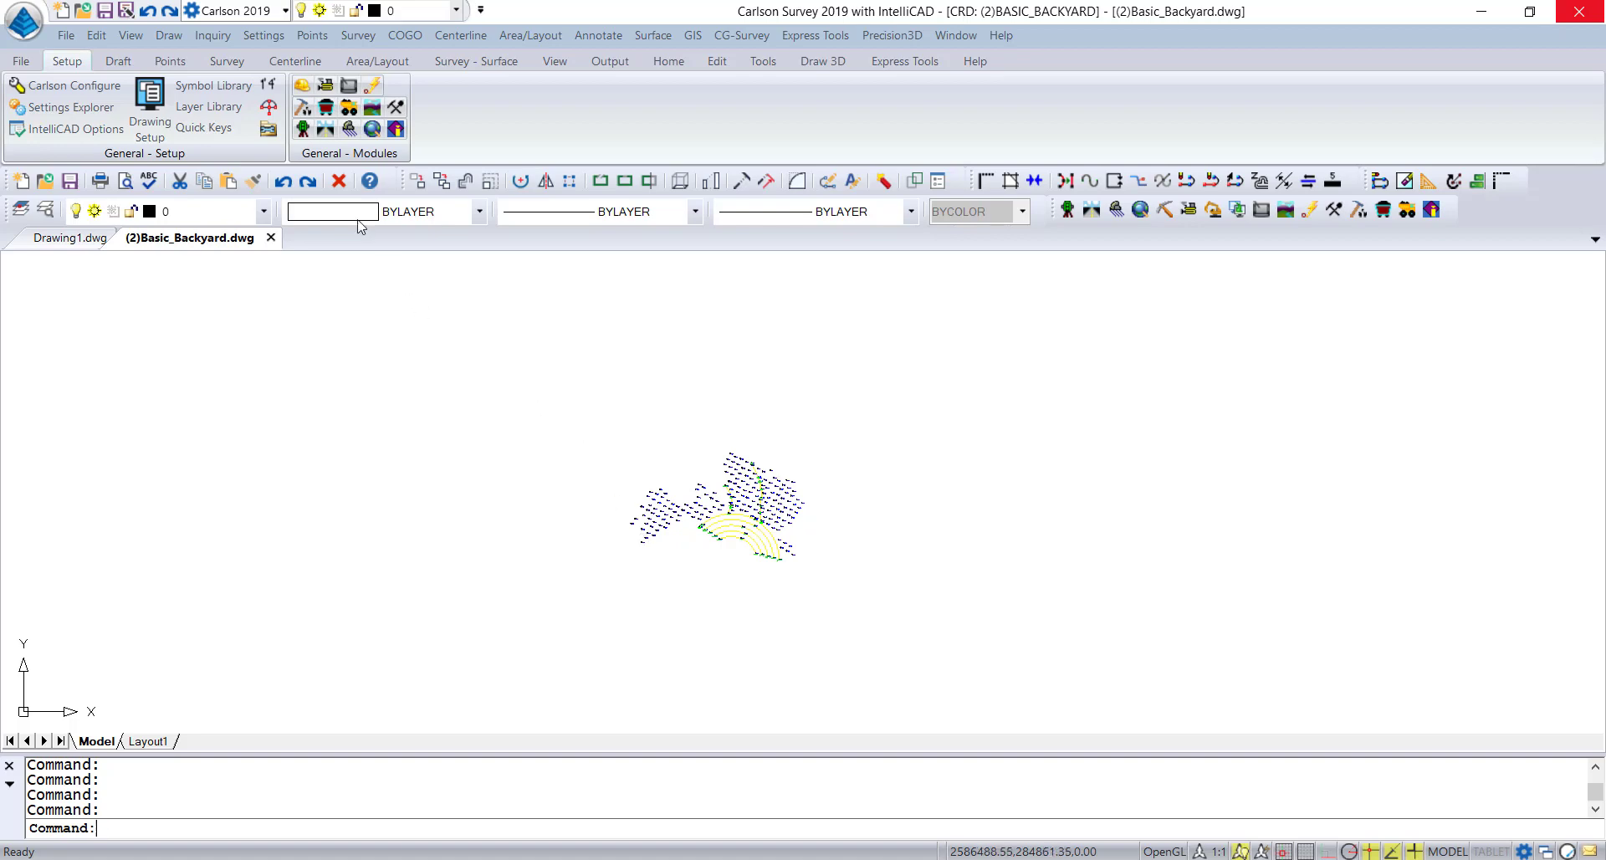
left_click(169, 37)
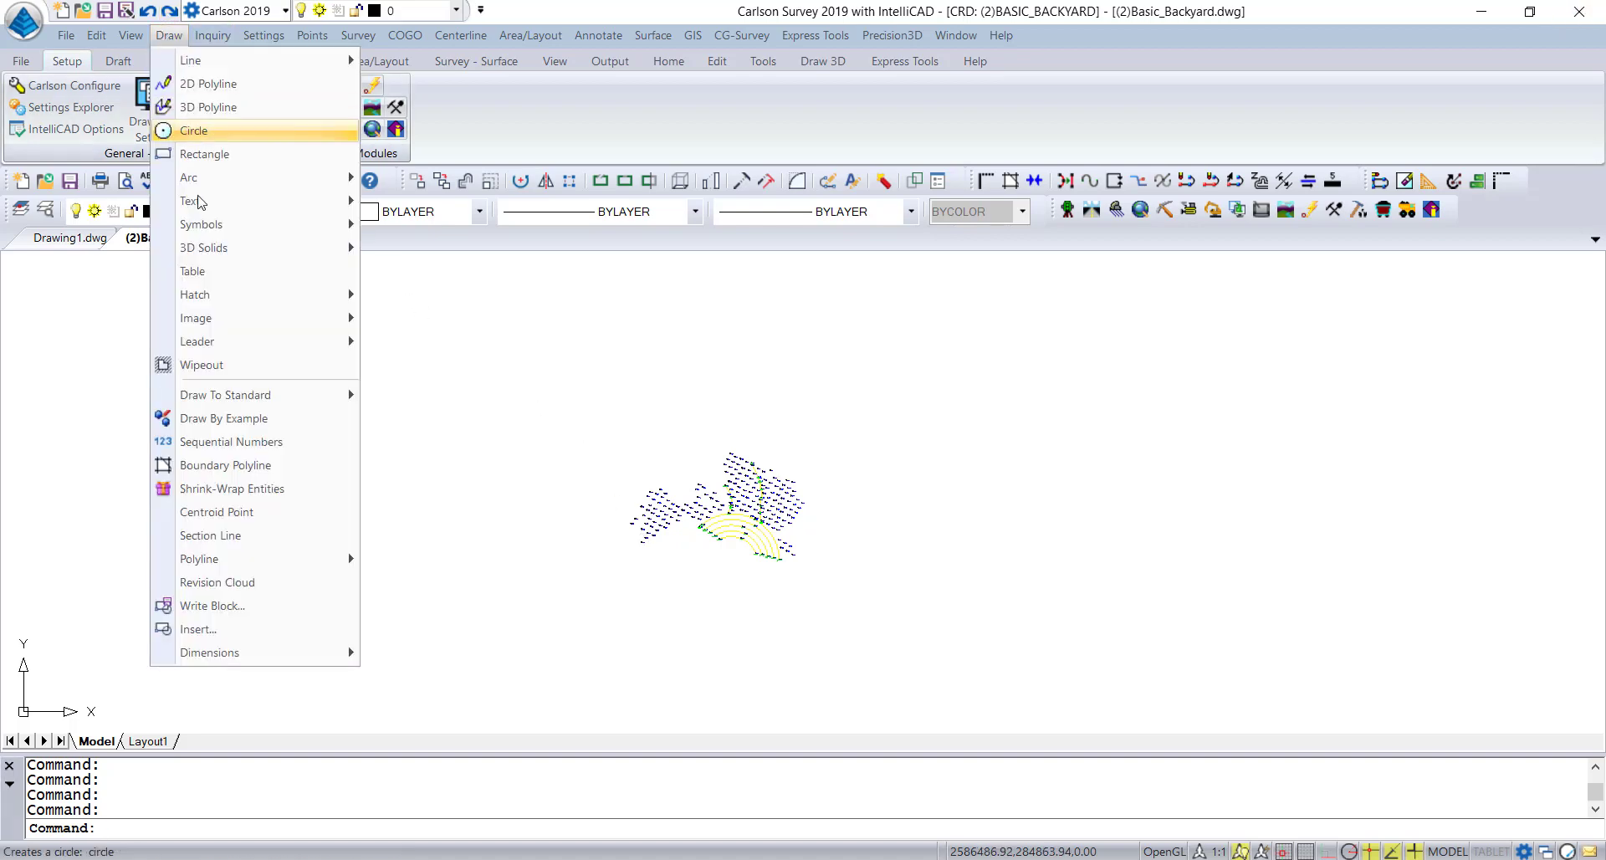
left_click(219, 634)
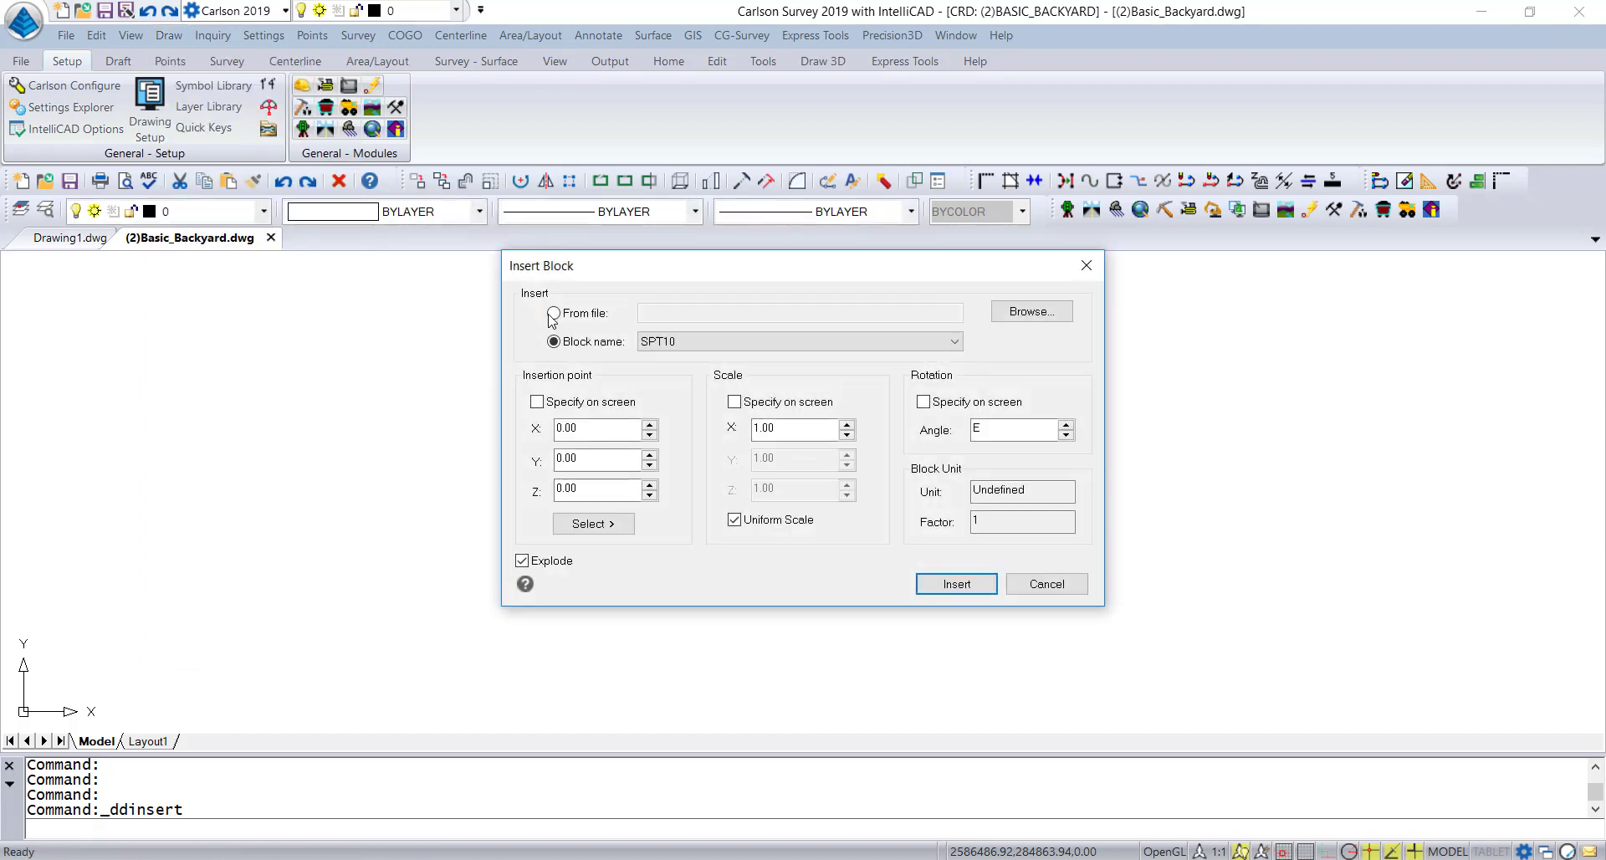
left_click(553, 314)
left_click(1030, 311)
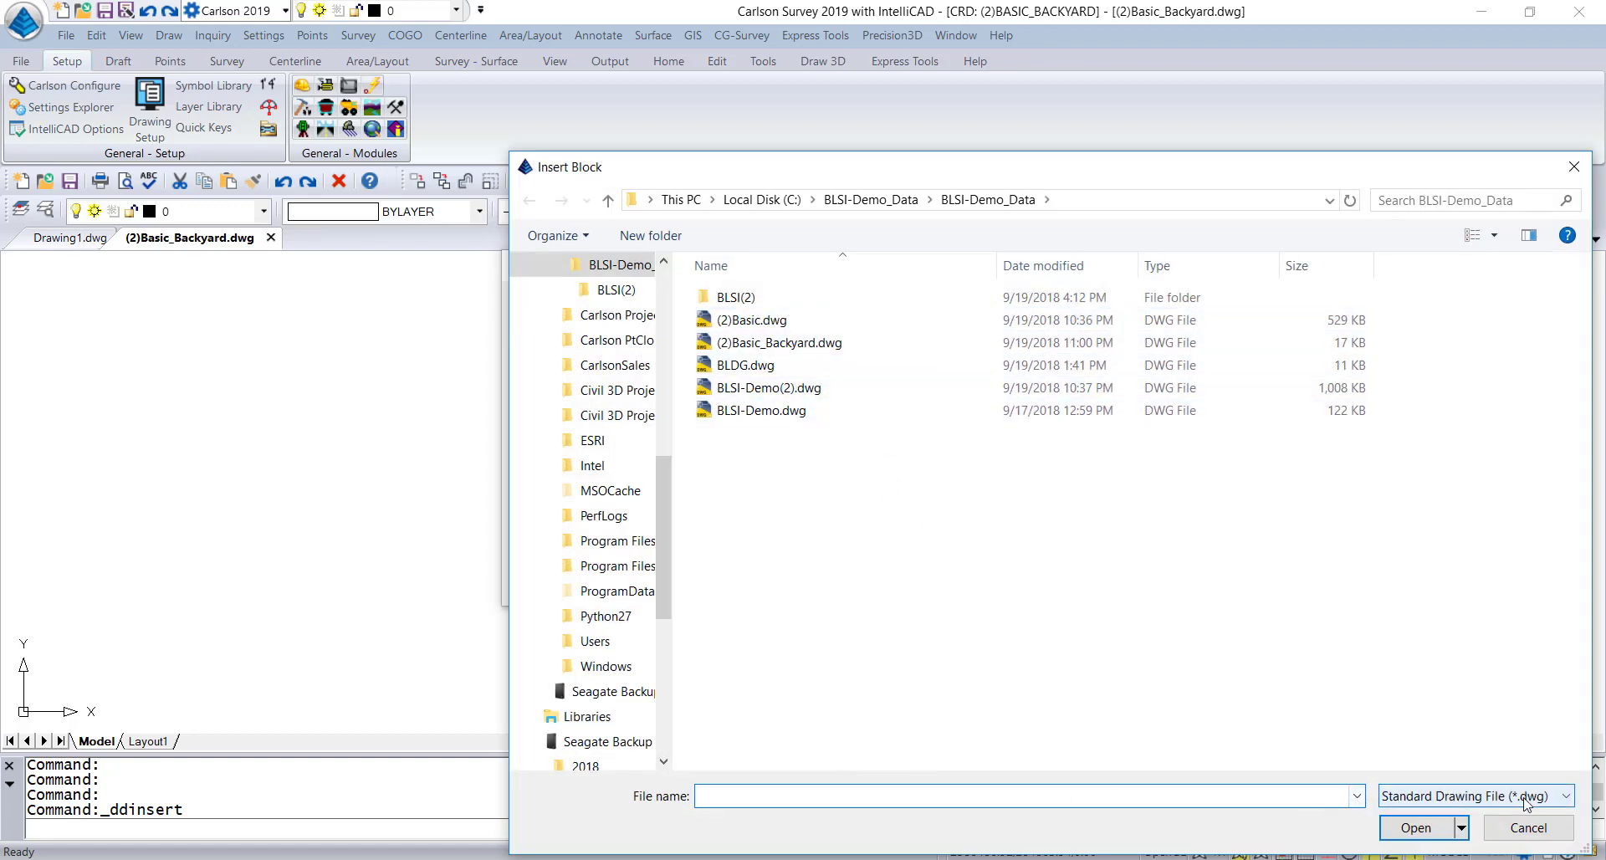
left_click(1489, 797)
left_click(1524, 834)
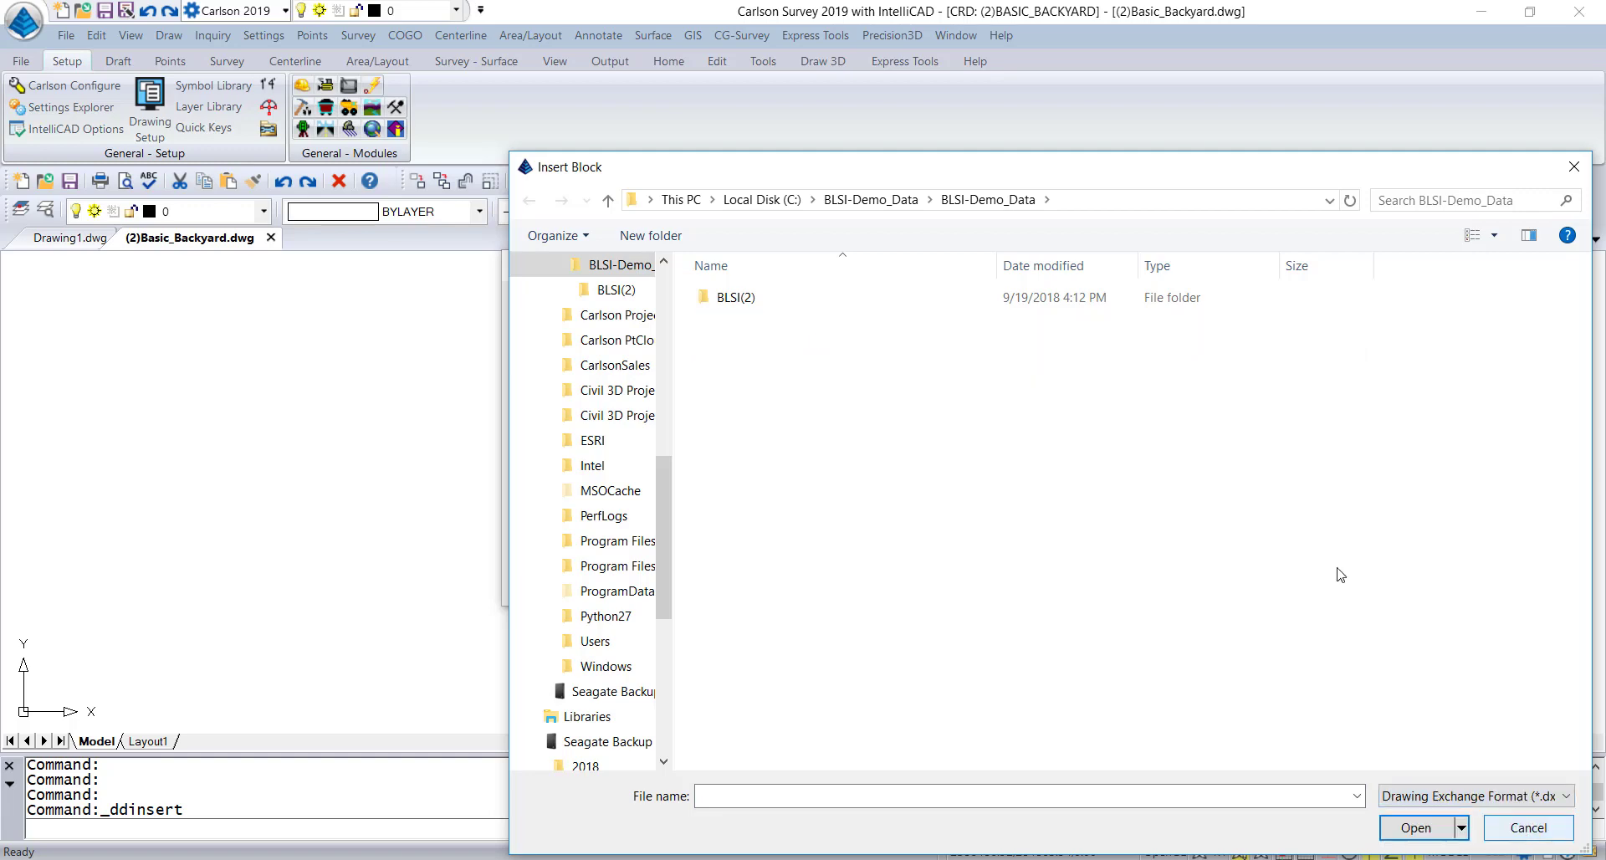
- Insert Backyard.dxf from C:\Carlson PtCloud Projects\Commands\DPI-1 at 0,0,0 with uniform scale 1.00, exploded
left_click(779, 200)
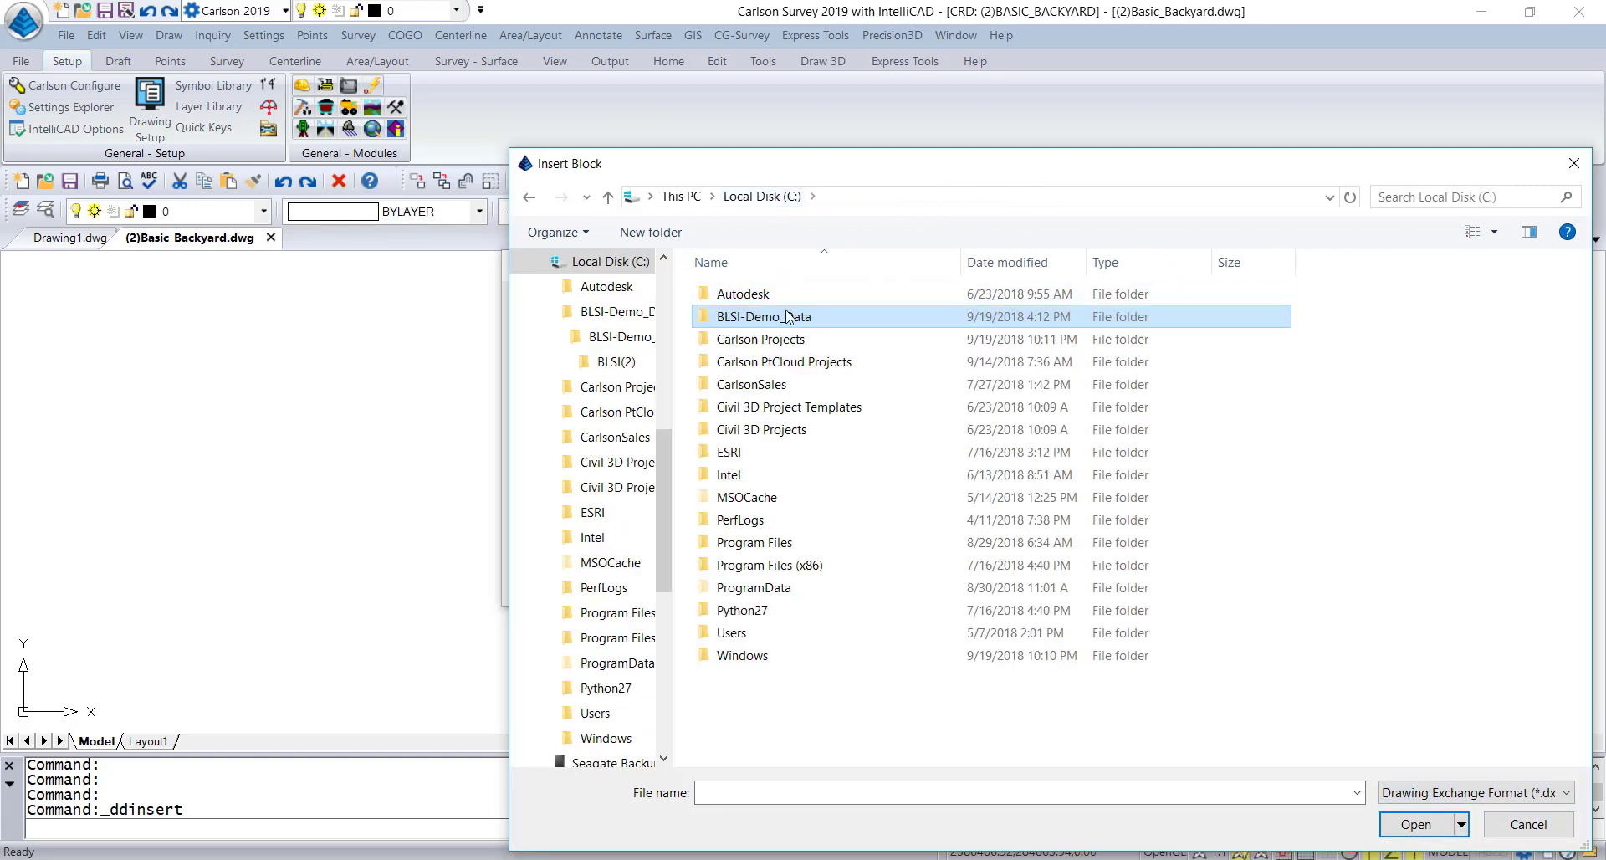
double_click(774, 362)
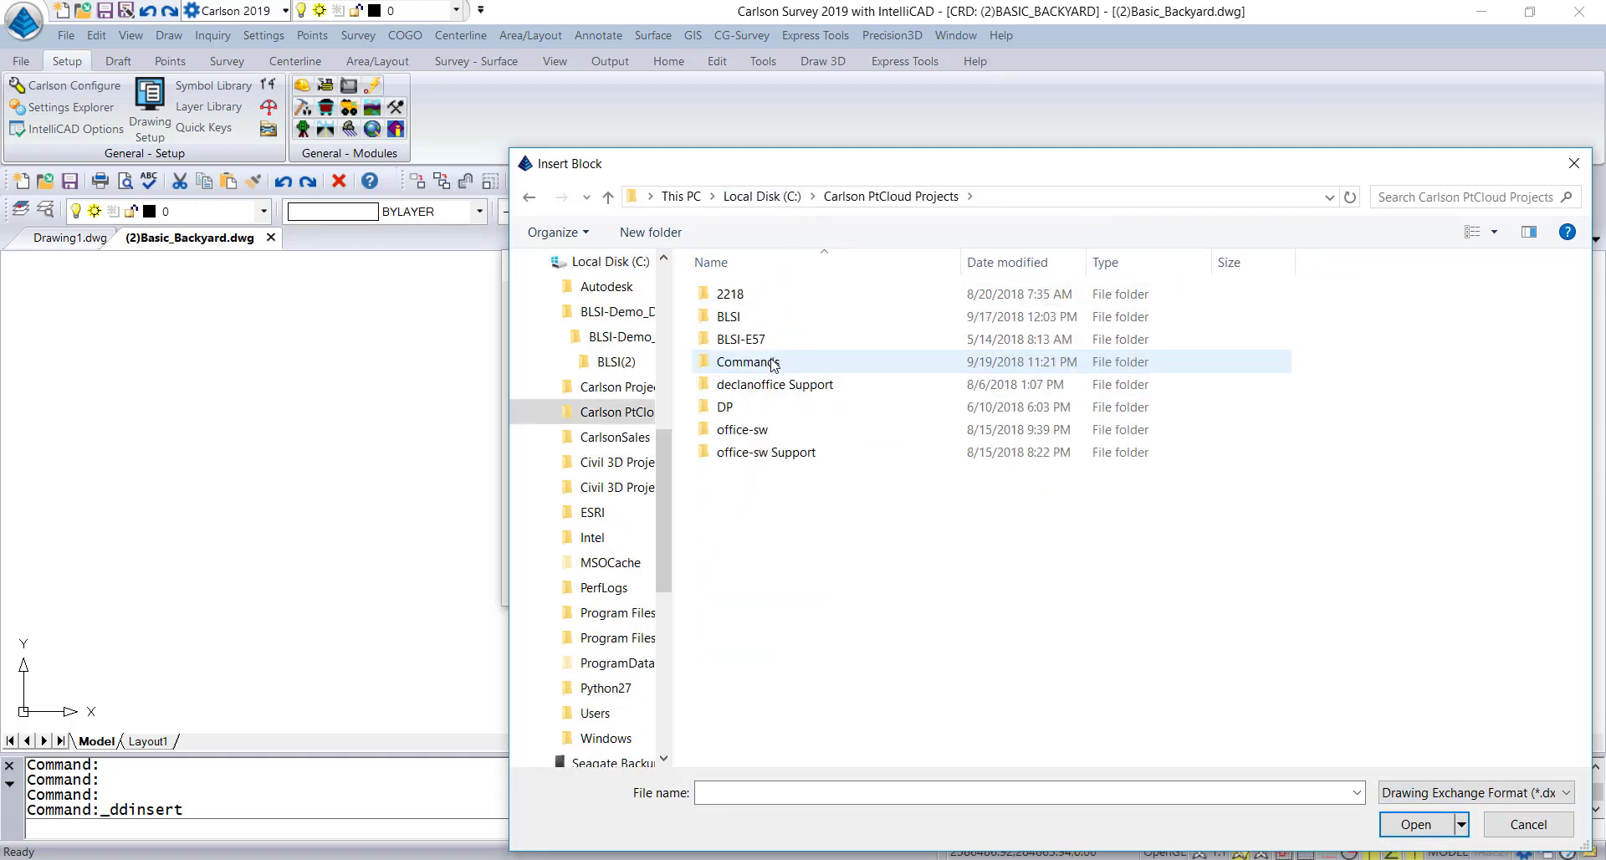
left_click(749, 384)
double_click(748, 362)
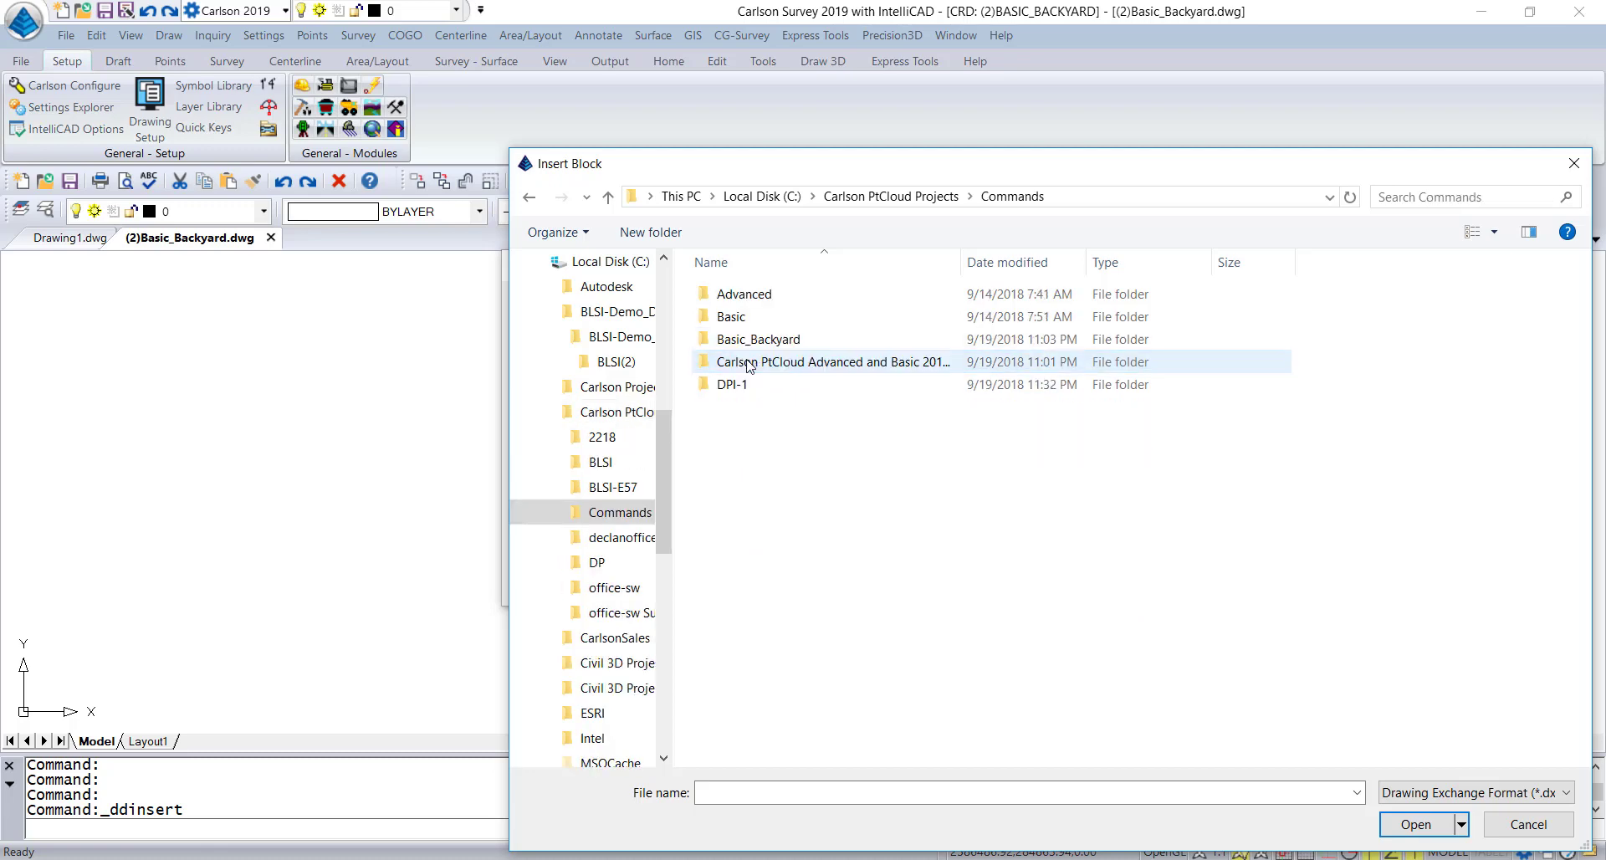
double_click(749, 384)
left_click(757, 294)
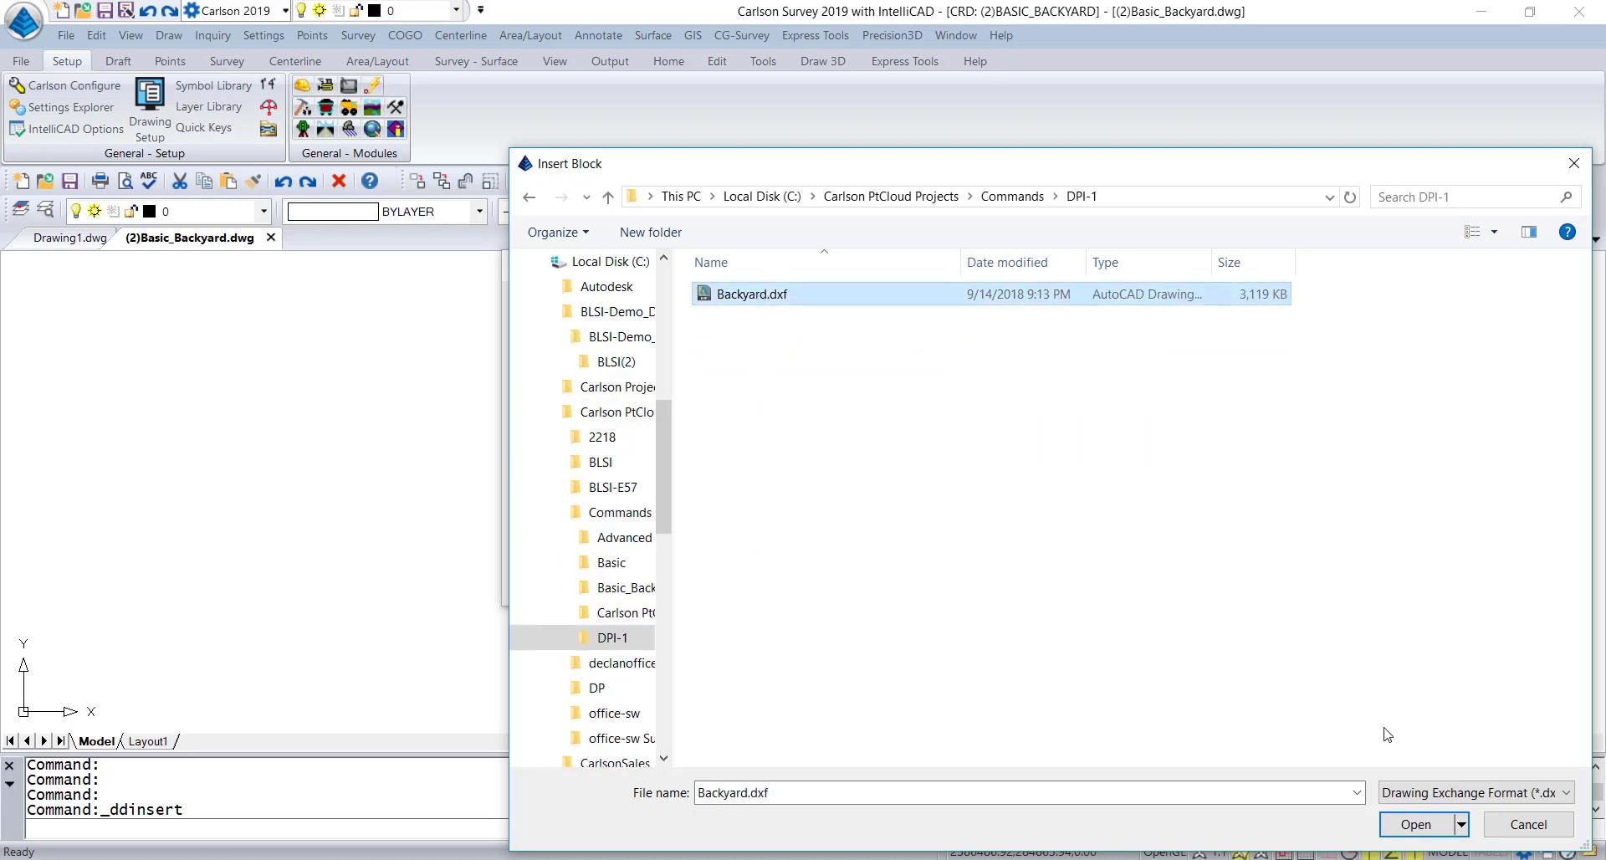
left_click(1416, 824)
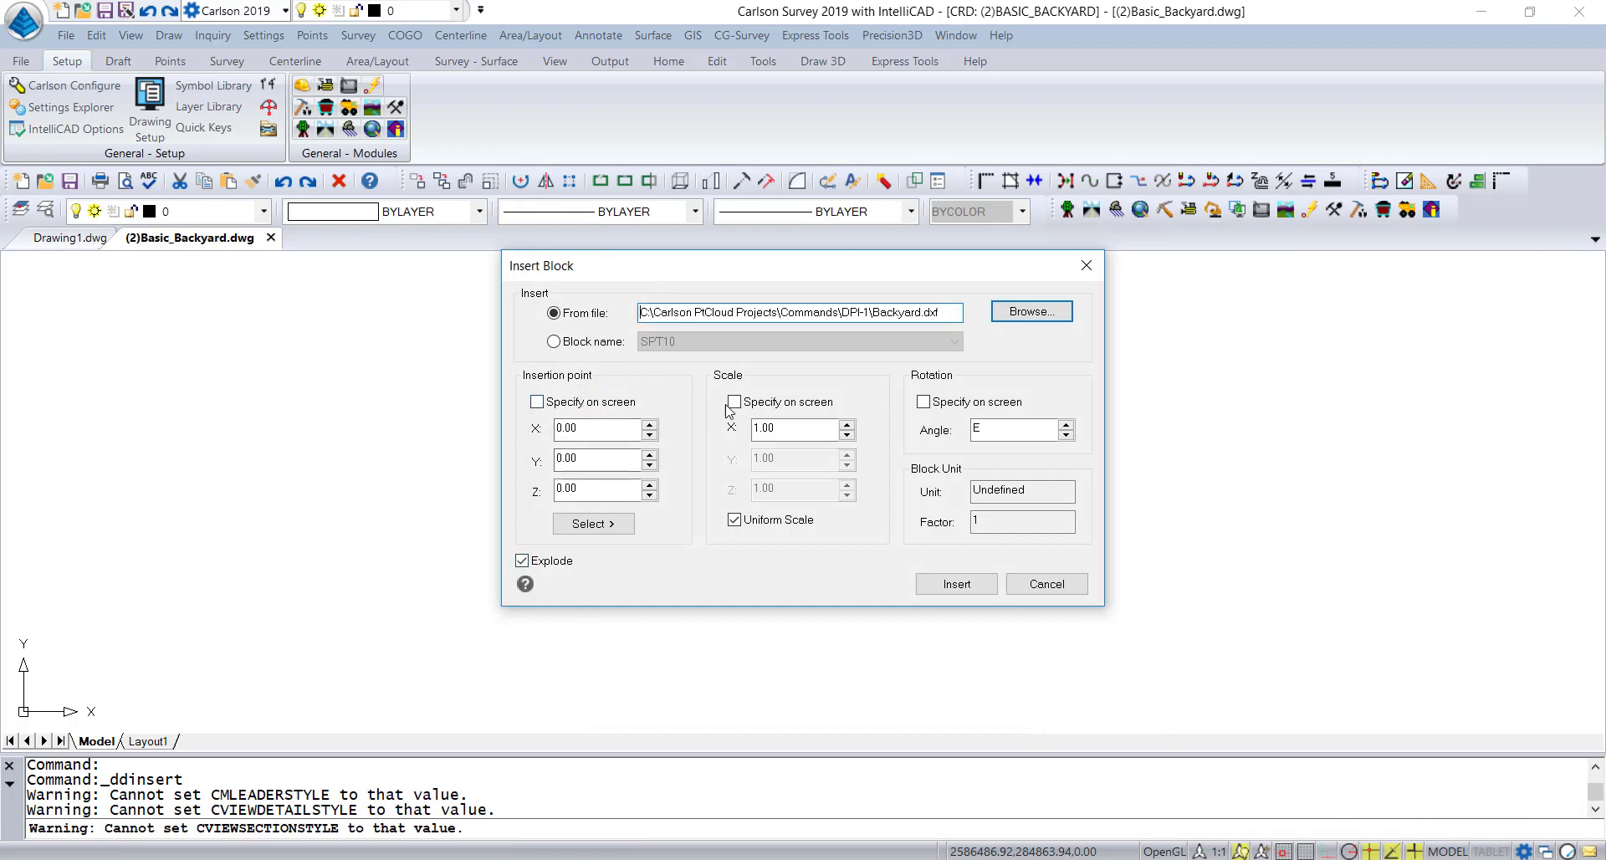
left_click(954, 585)
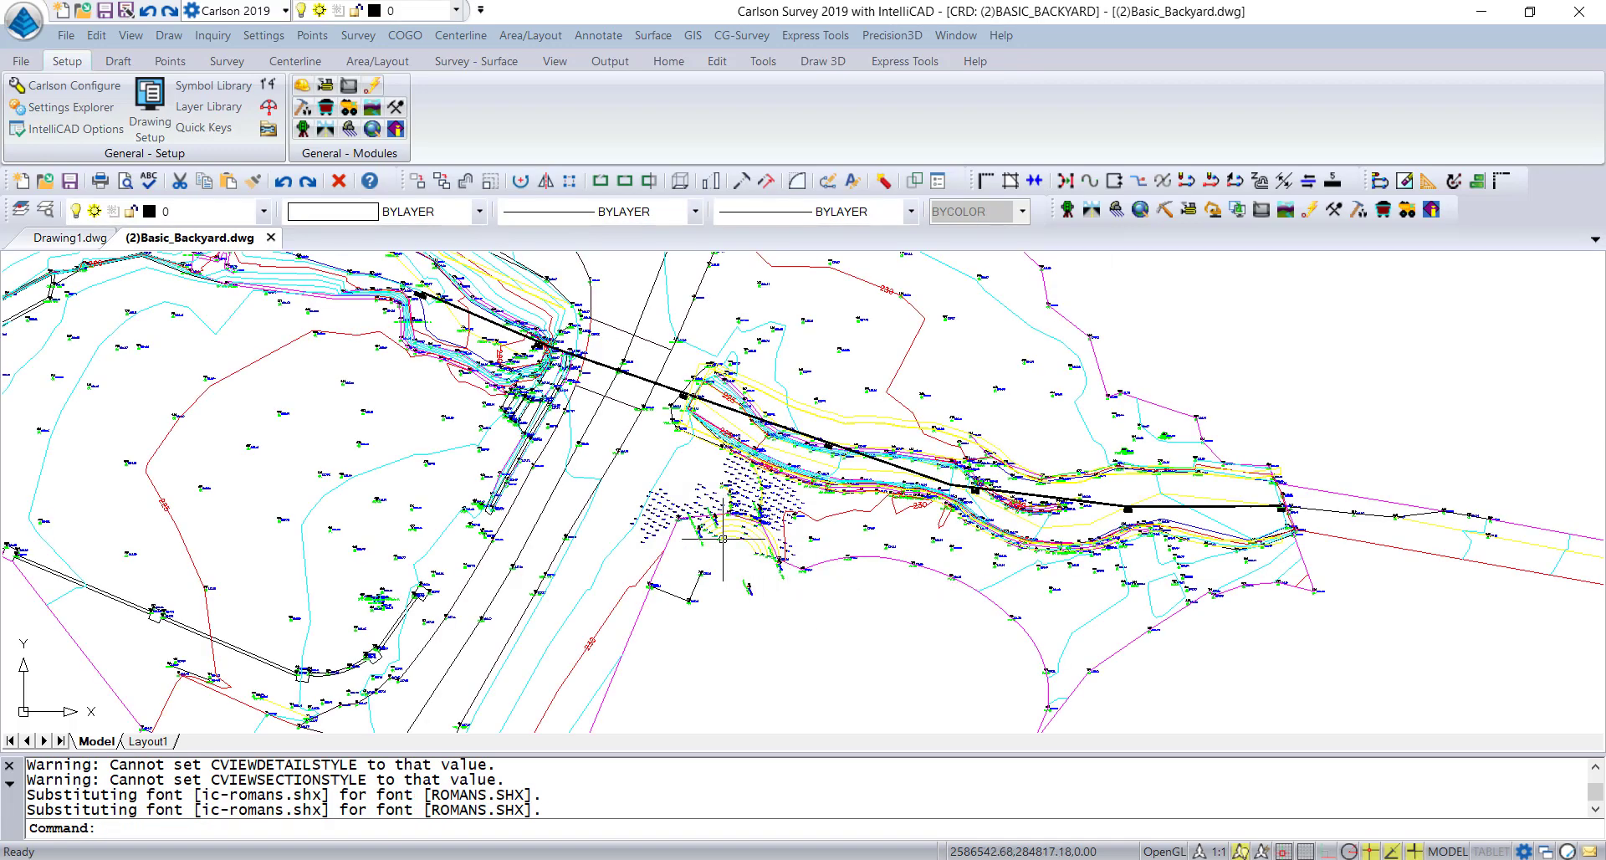
- Examine how the scanned patio points and linework fit the inserted Backyard survey, up close and across the whole site
scroll(744, 561, "up", 4)
scroll(744, 561, "up", 4)
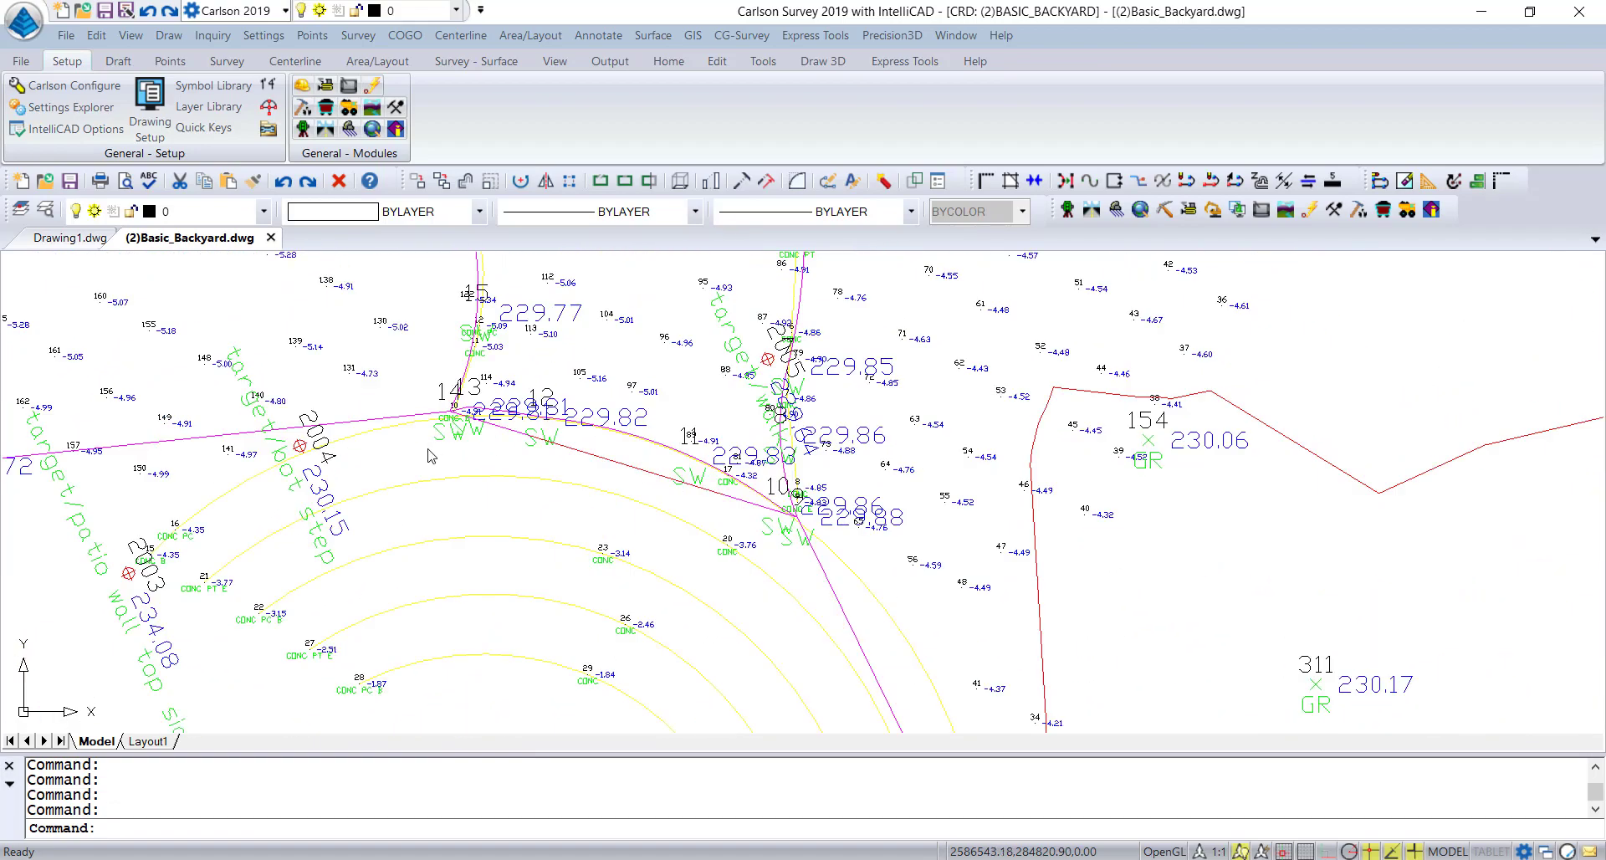
scroll(381, 475, "down", 3)
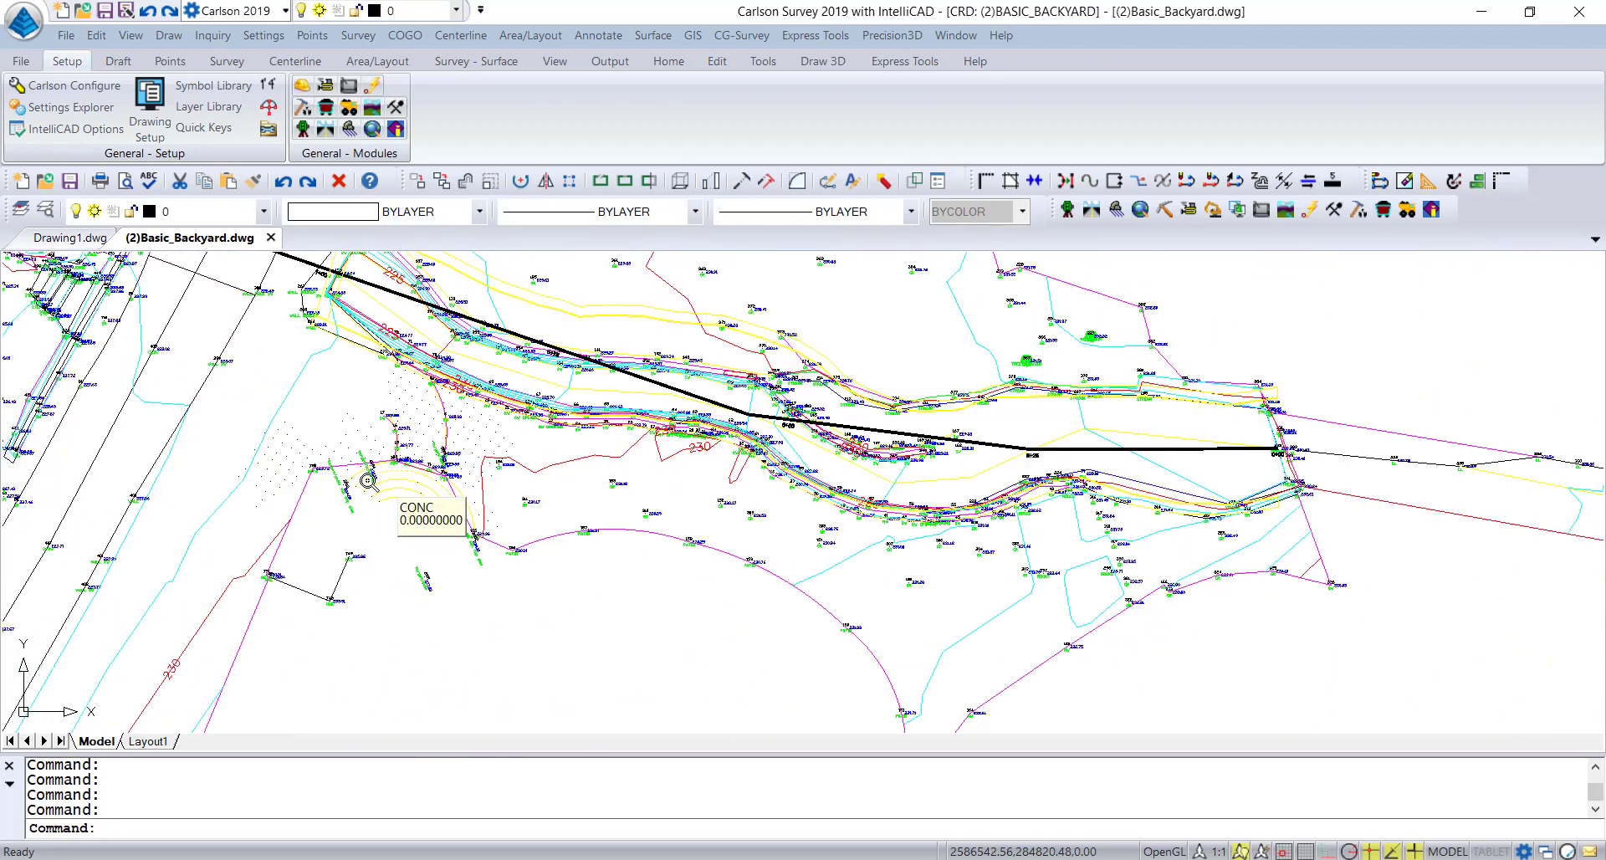
scroll(383, 475, "down", 3)
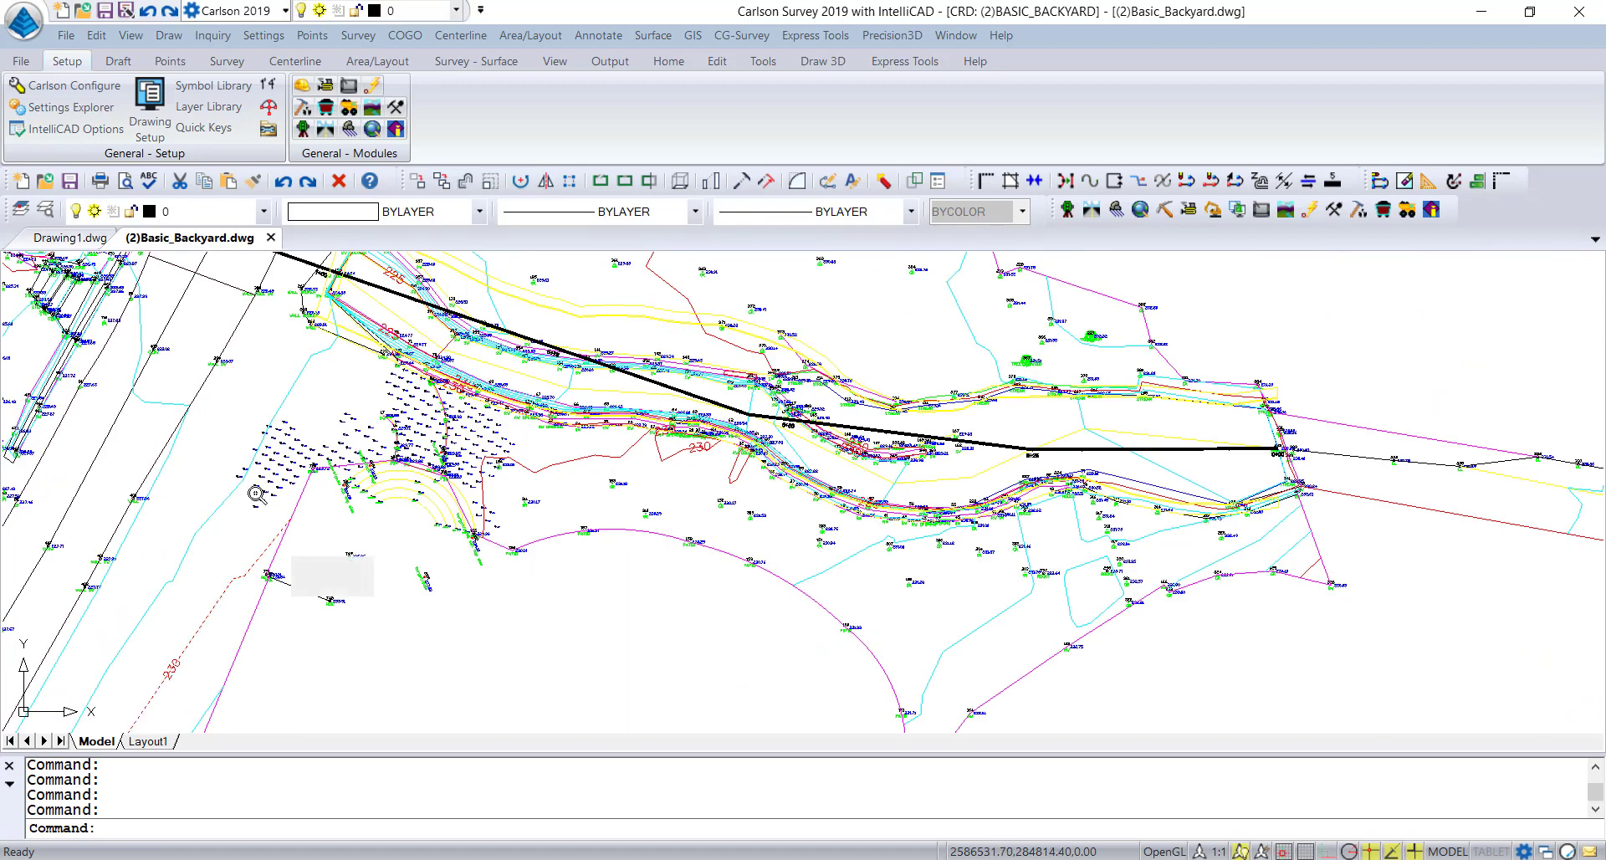
scroll(679, 500, "up", 2)
scroll(680, 501, "down", 4)
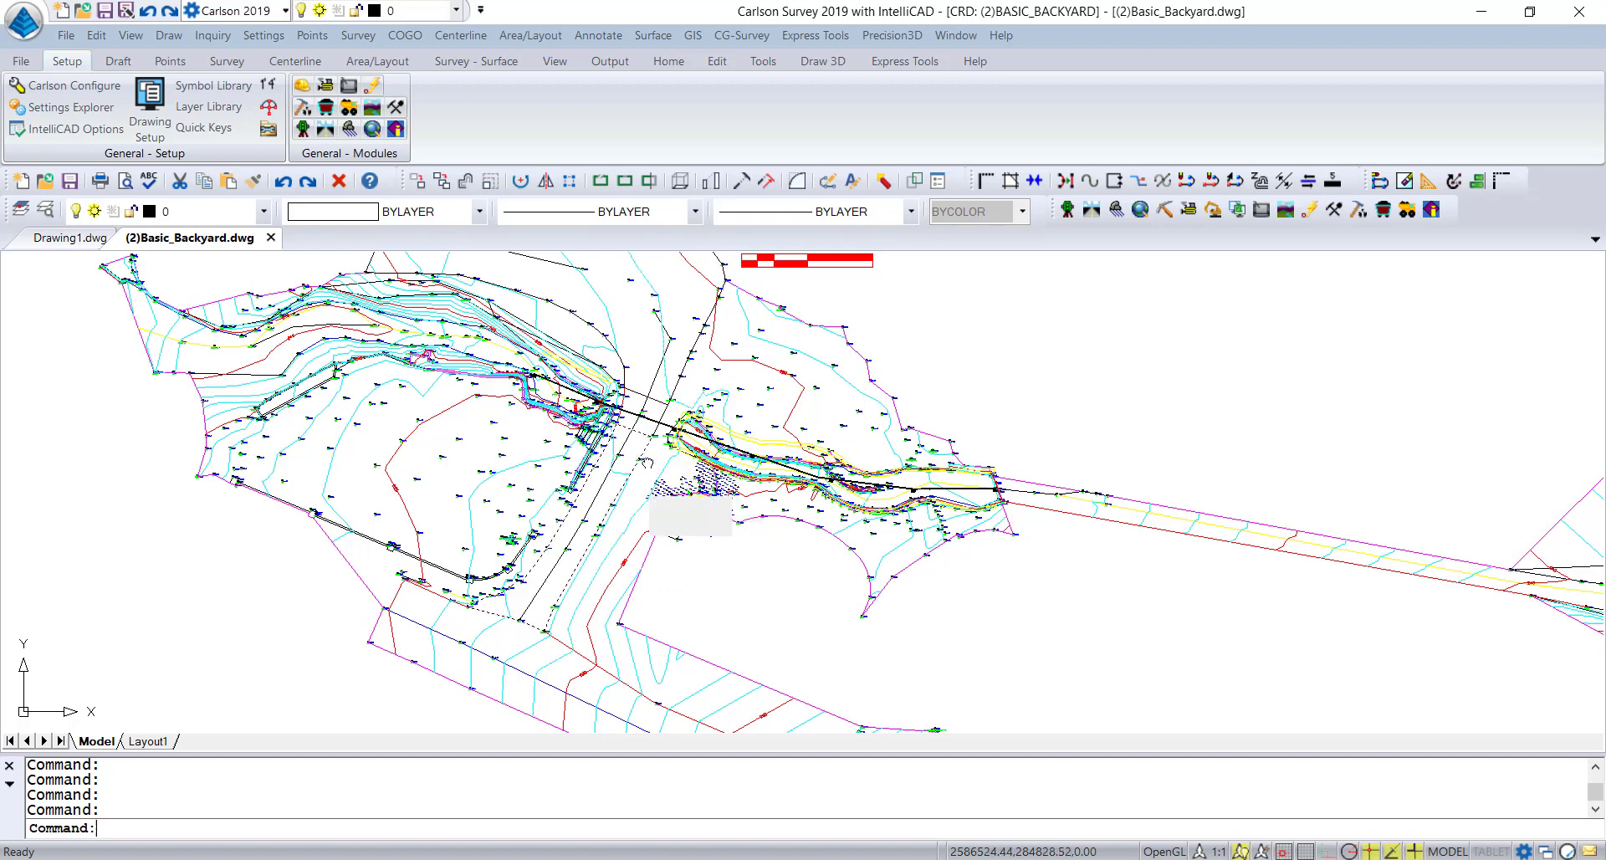
middle_click_drag(629, 478, 751, 481)
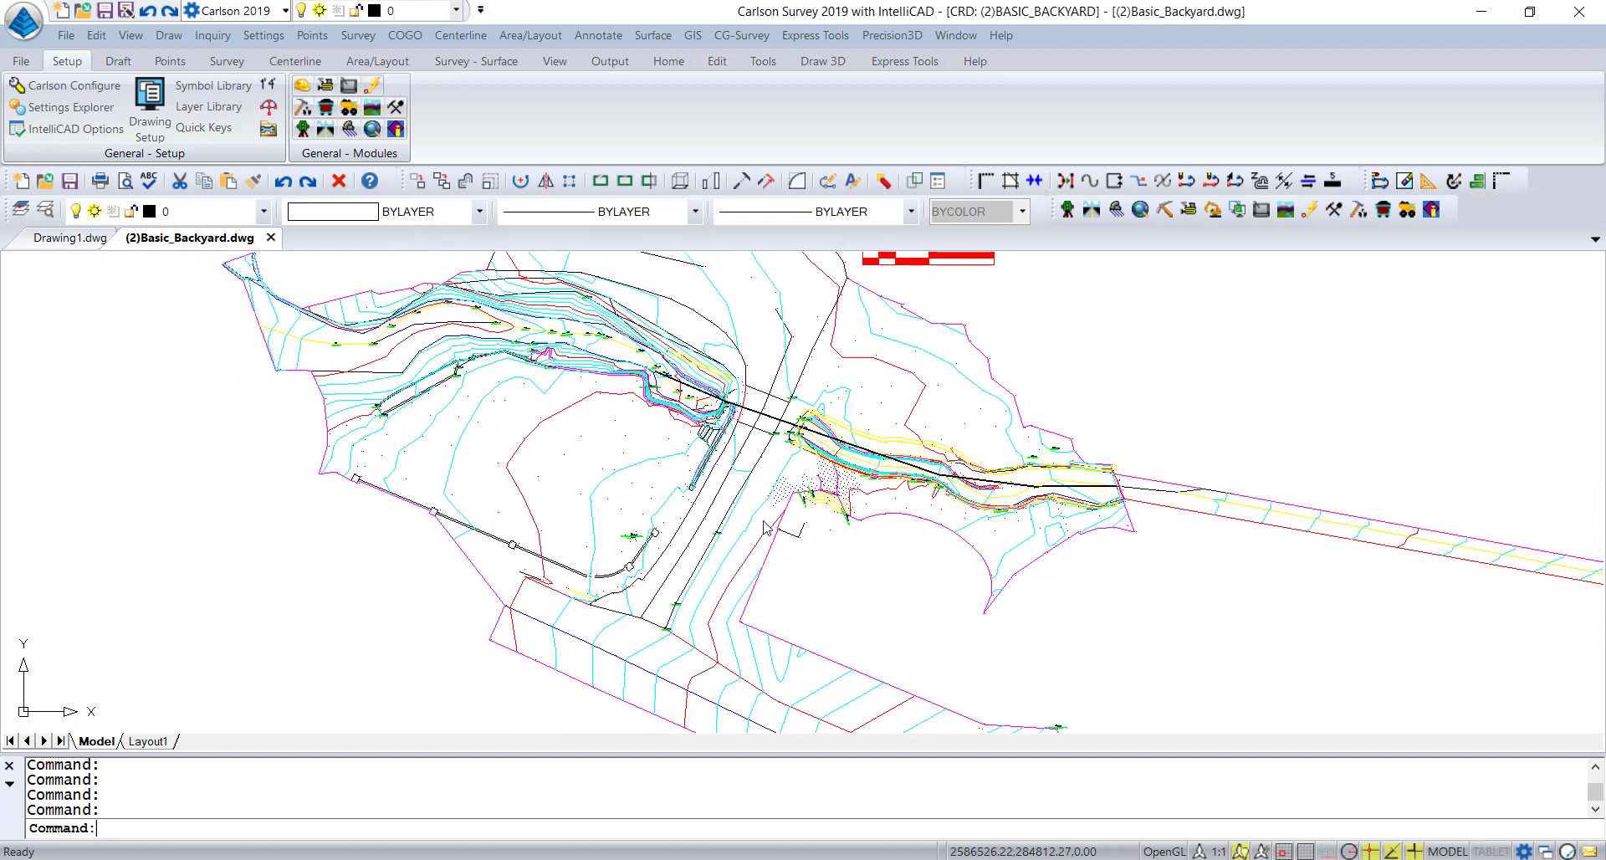